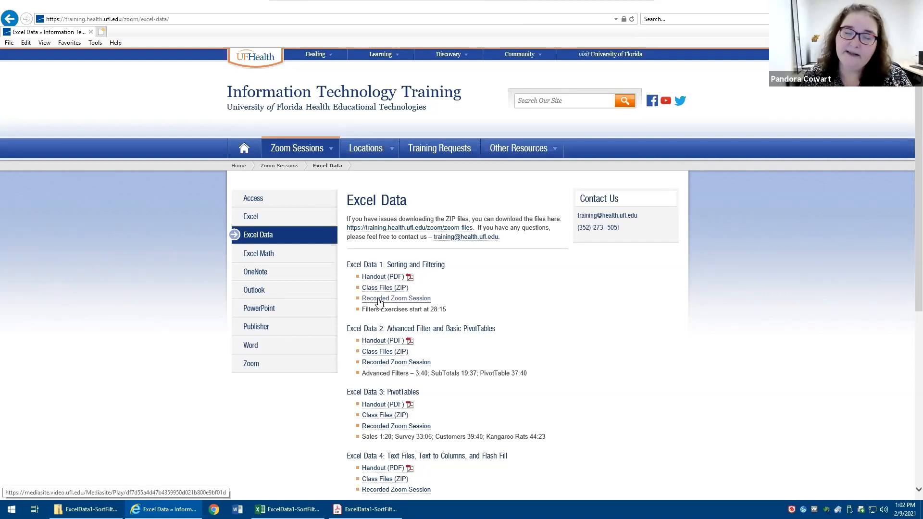
- Look through the Excel Data class page, then switch to the ExcelData1-SortFilter.xlsx workbook in Excel and widen its window
{"action": "scroll", "coordinate": [379, 302], "scroll_direction": "down", "scroll_amount": 6}
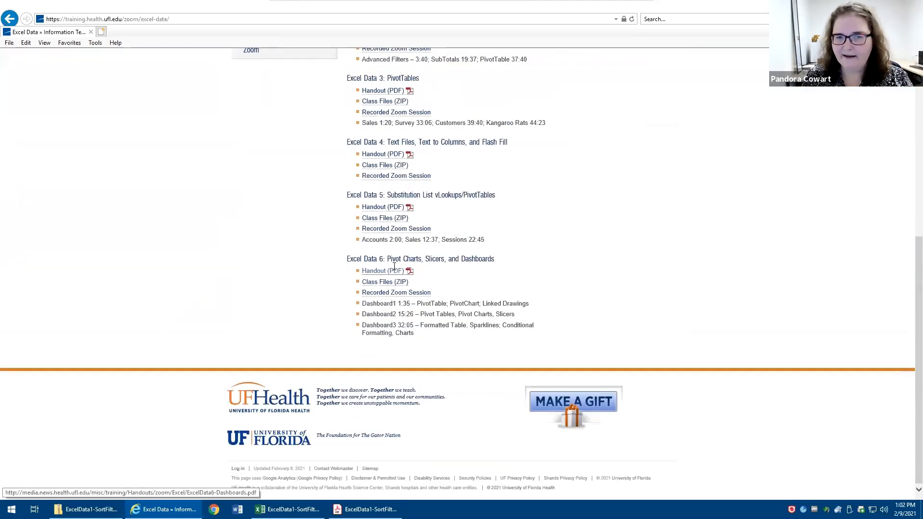
{"action": "scroll", "coordinate": [391, 265], "scroll_direction": "up", "scroll_amount": 3}
{"action": "scroll", "coordinate": [391, 264], "scroll_direction": "up", "scroll_amount": 4}
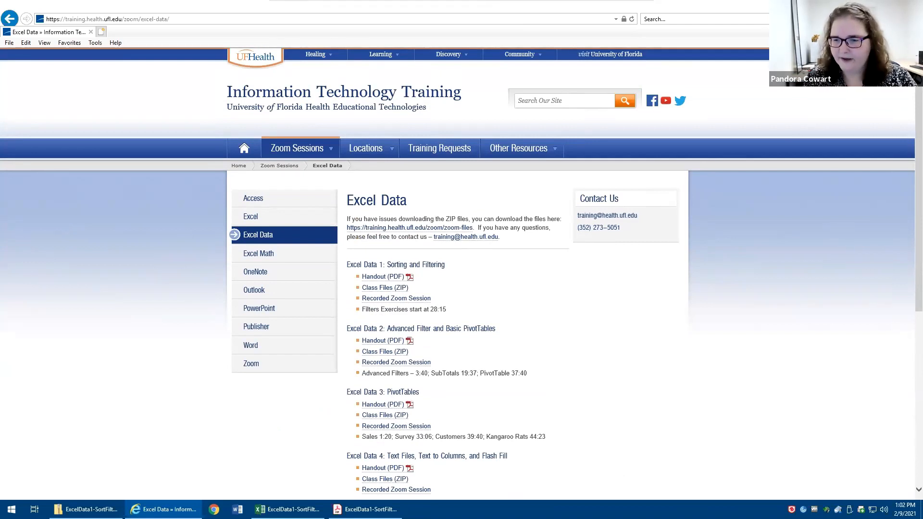
{"action": "left_click", "coordinate": [866, 5]}
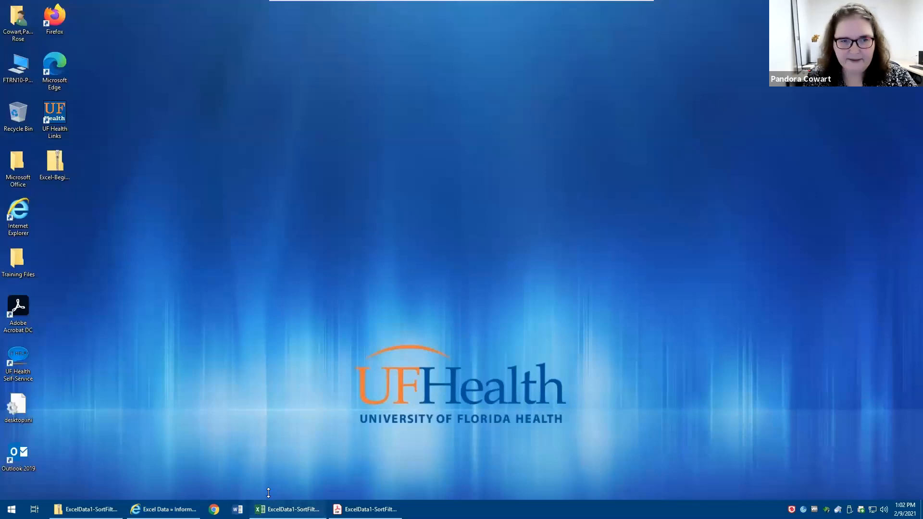
{"action": "left_click", "coordinate": [284, 509]}
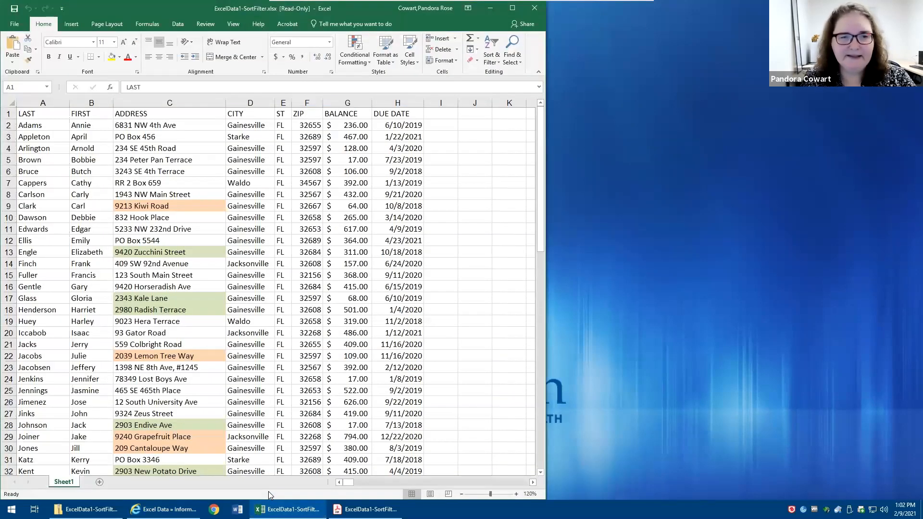
{"action": "left_click_drag", "start_coordinate": [546, 227], "coordinate": [709, 224]}
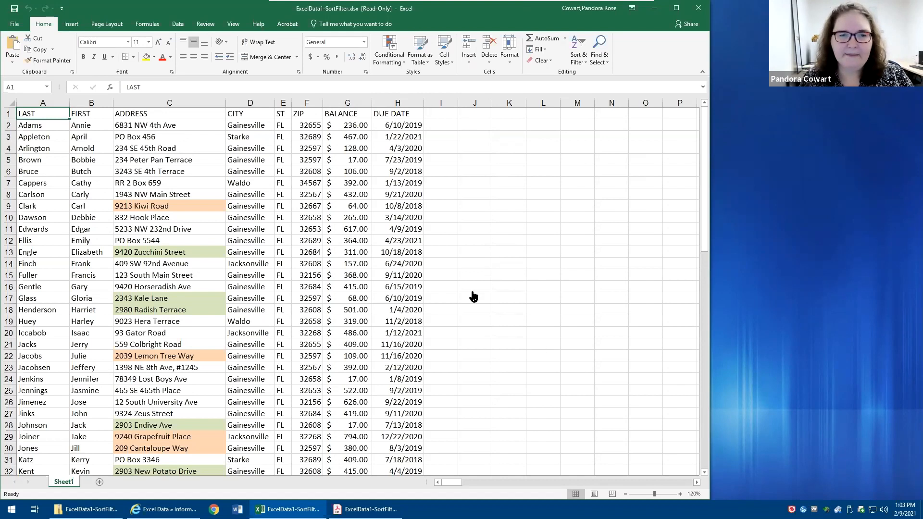
- Sort the list by CITY from A to Z with only the header cell selected, and undo that sort
{"action": "left_click", "coordinate": [249, 114]}
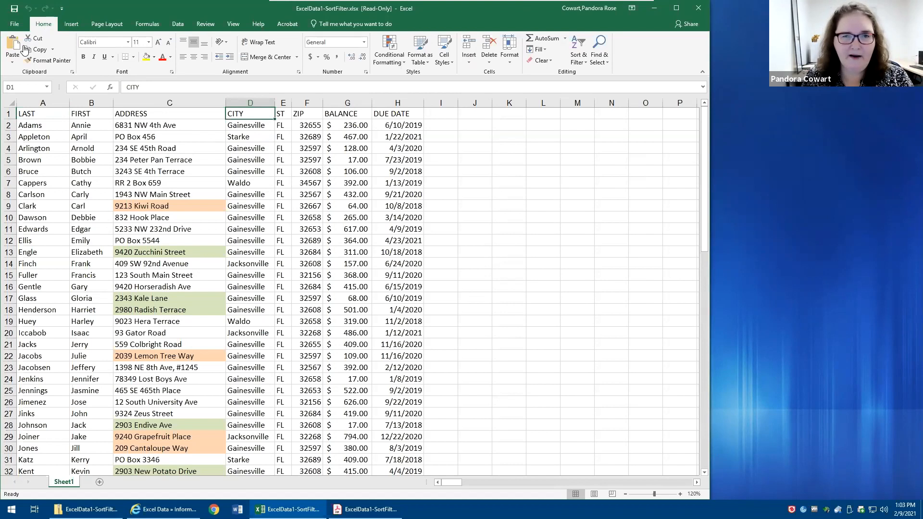
{"action": "left_click", "coordinate": [577, 63]}
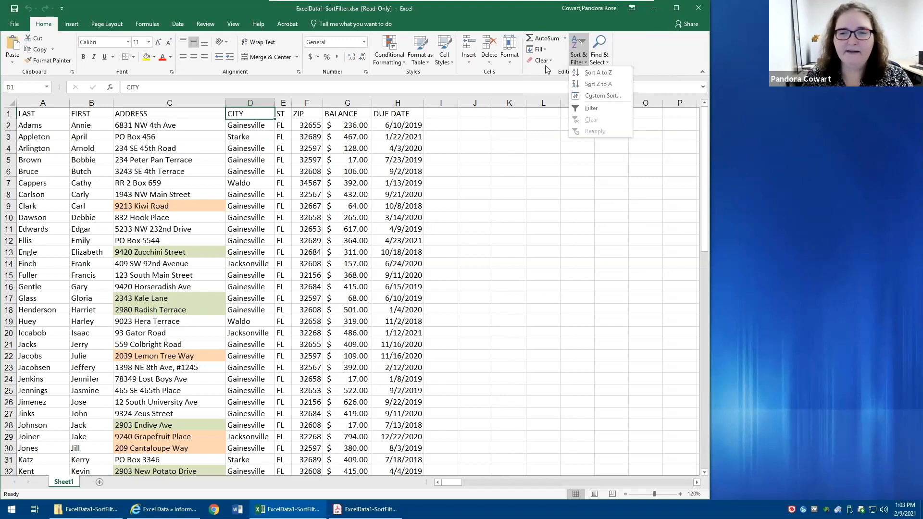
{"action": "left_click", "coordinate": [587, 73]}
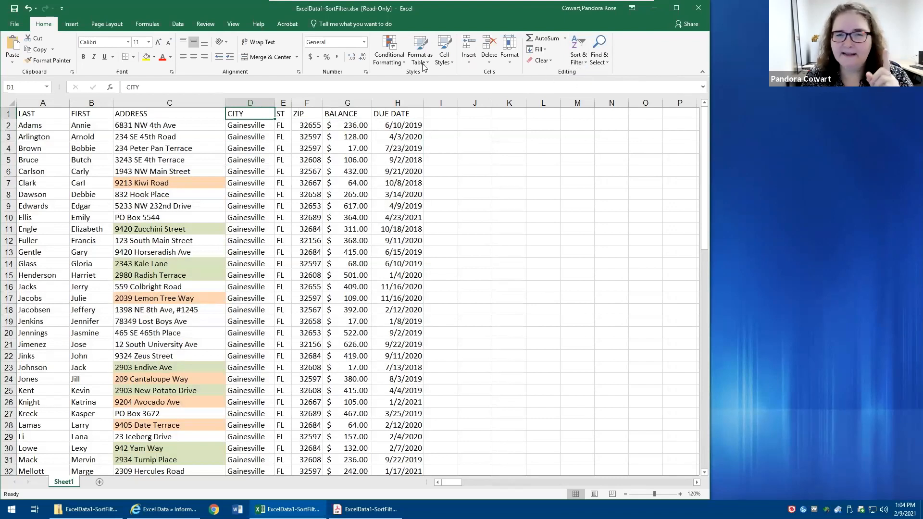
{"action": "left_click", "coordinate": [27, 8]}
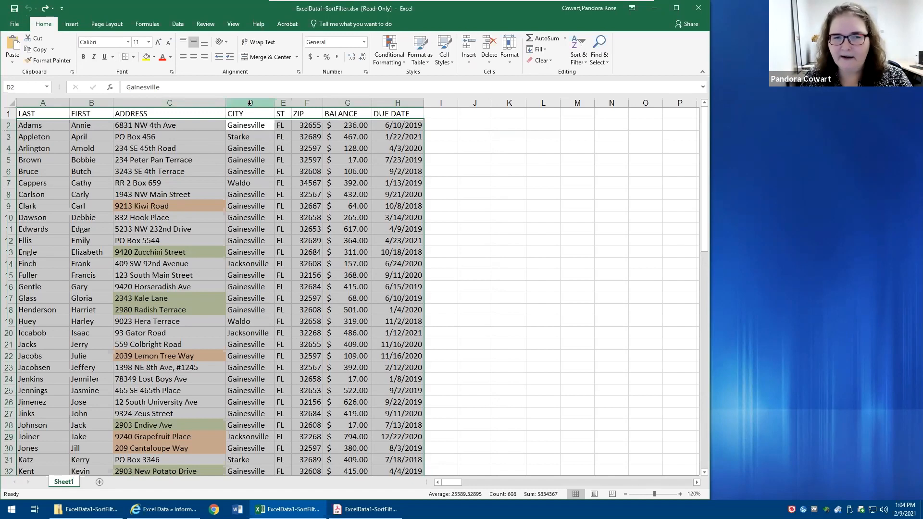
- Sort the whole CITY column from A to Z, expanding the selection to the neighbouring data, and undo that sort
{"action": "left_click", "coordinate": [249, 103]}
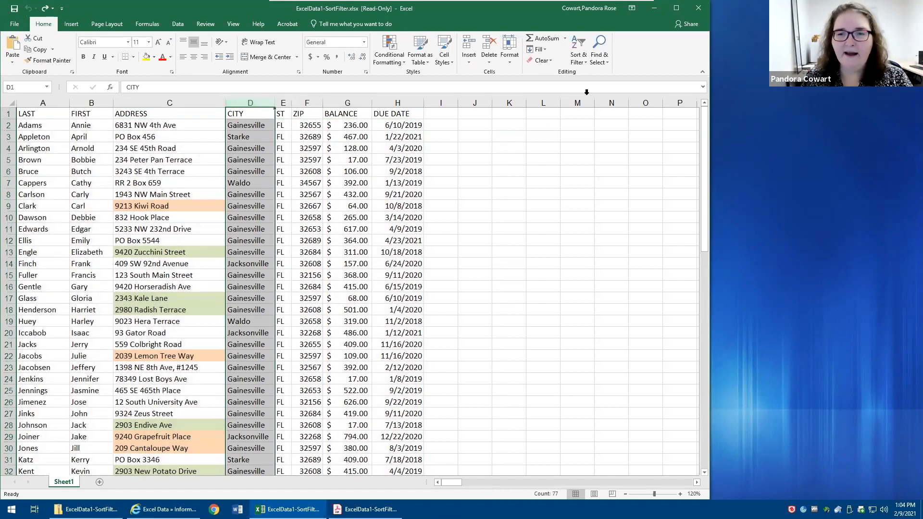
{"action": "left_click", "coordinate": [577, 61]}
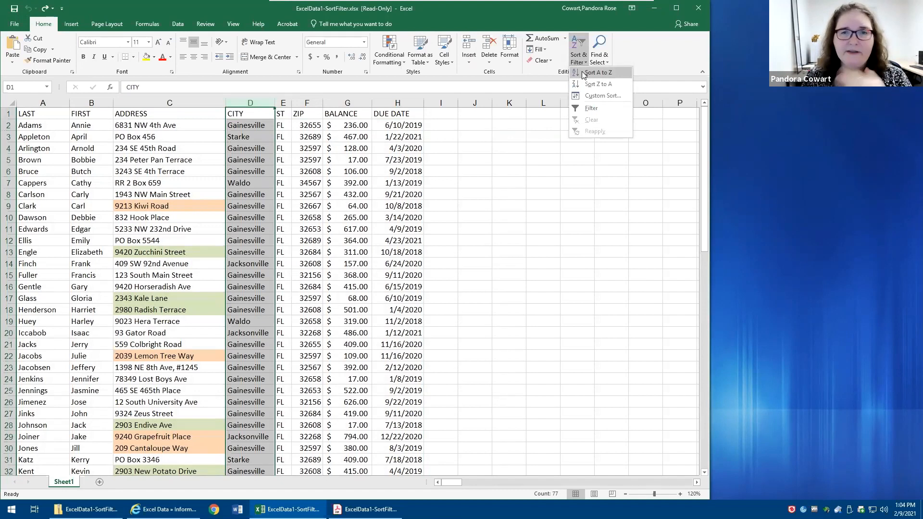
{"action": "left_click", "coordinate": [582, 72]}
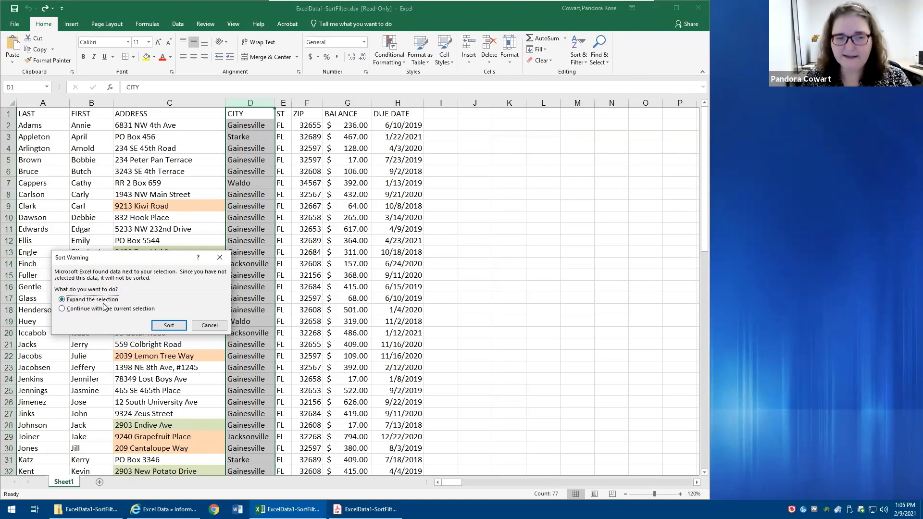
{"action": "left_click", "coordinate": [160, 330]}
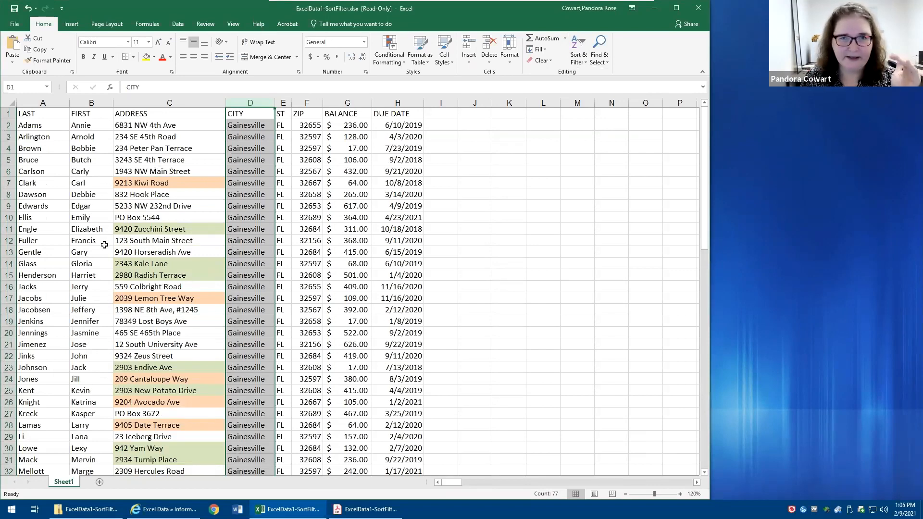
{"action": "left_click", "coordinate": [28, 7]}
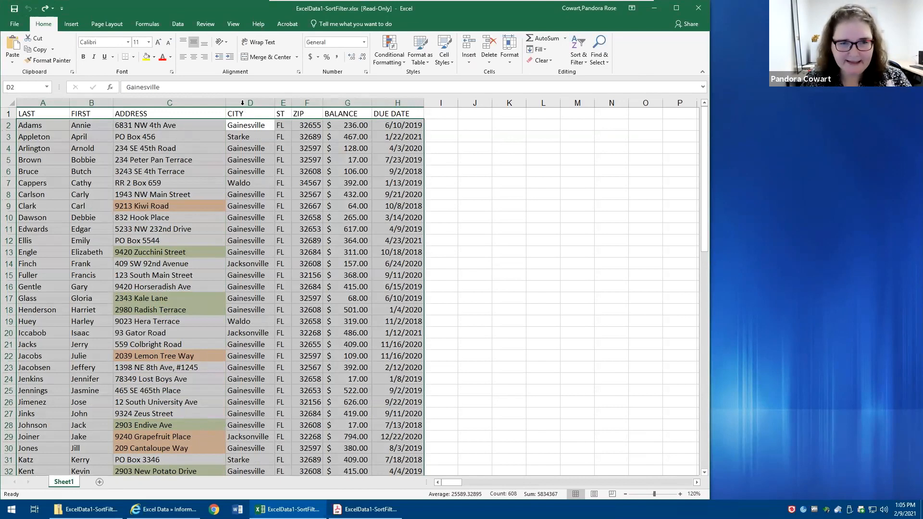
{"action": "left_click_drag", "start_coordinate": [181, 114], "coordinate": [331, 168]}
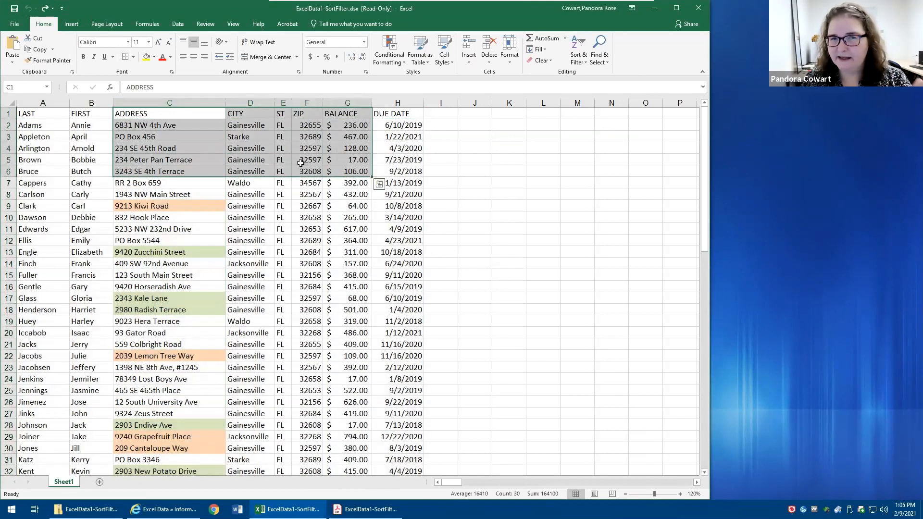
{"action": "left_click", "coordinate": [264, 214]}
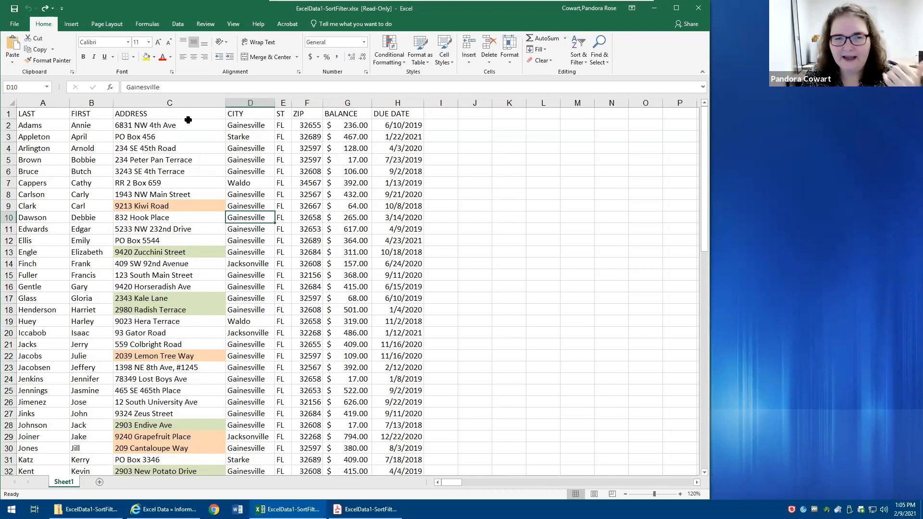
{"action": "left_click", "coordinate": [244, 102]}
{"action": "left_click", "coordinate": [582, 60]}
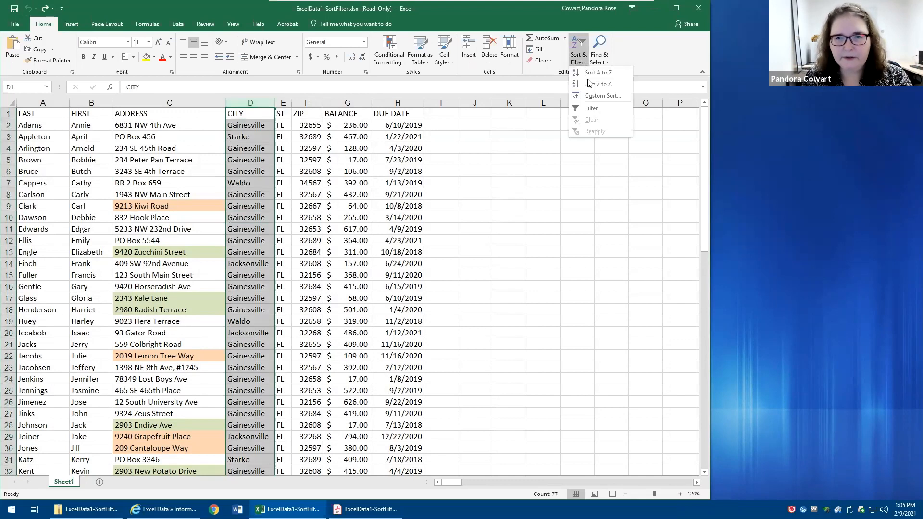
{"action": "left_click", "coordinate": [587, 73]}
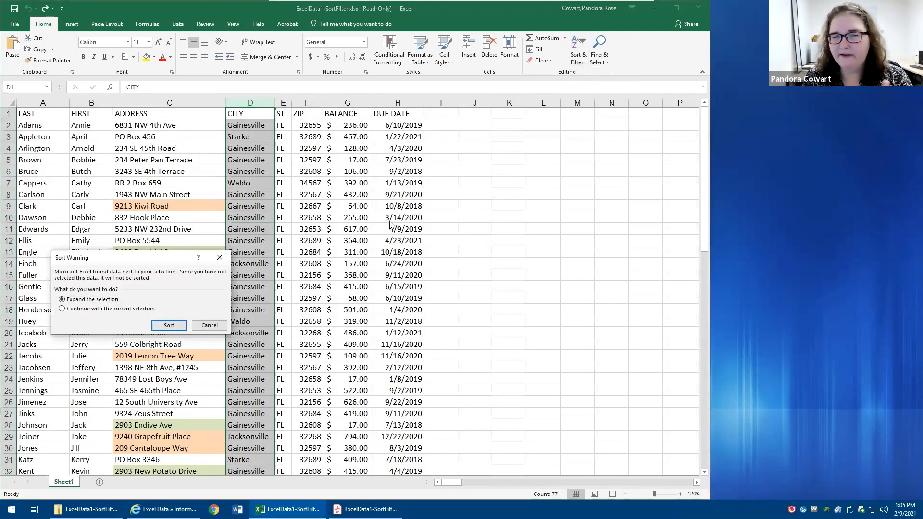
{"action": "left_click", "coordinate": [210, 327]}
{"action": "left_click", "coordinate": [251, 114]}
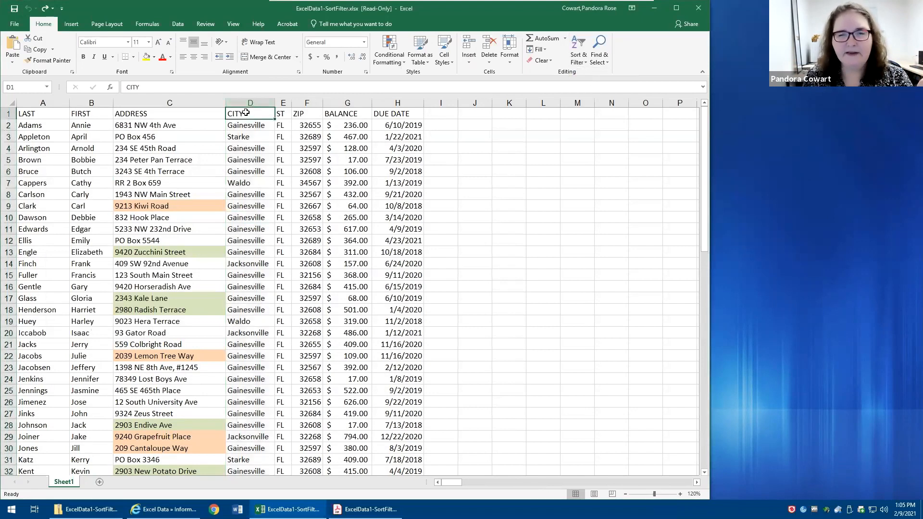
{"action": "left_click", "coordinate": [580, 58]}
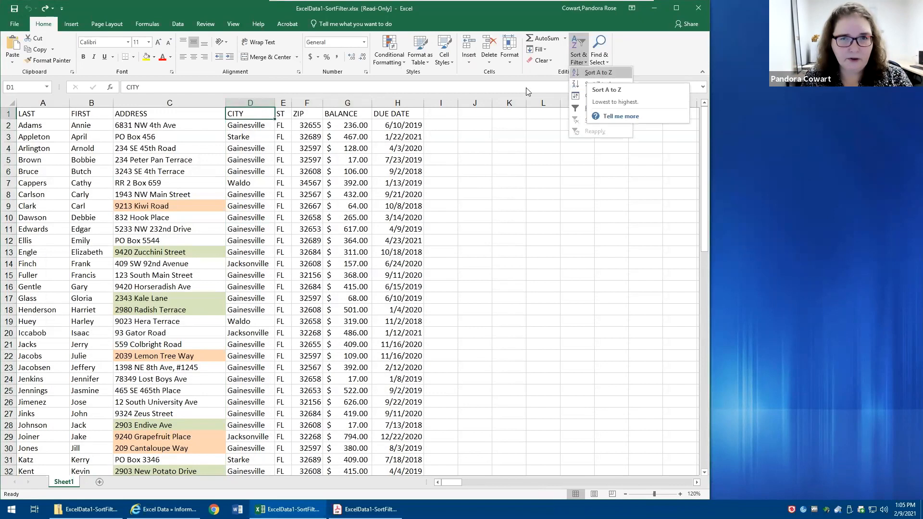
{"action": "left_click", "coordinate": [267, 145]}
- Select the entire data list starting from cell D5, and the entire sheet starting from the empty cell M9
{"action": "left_click", "coordinate": [242, 159]}
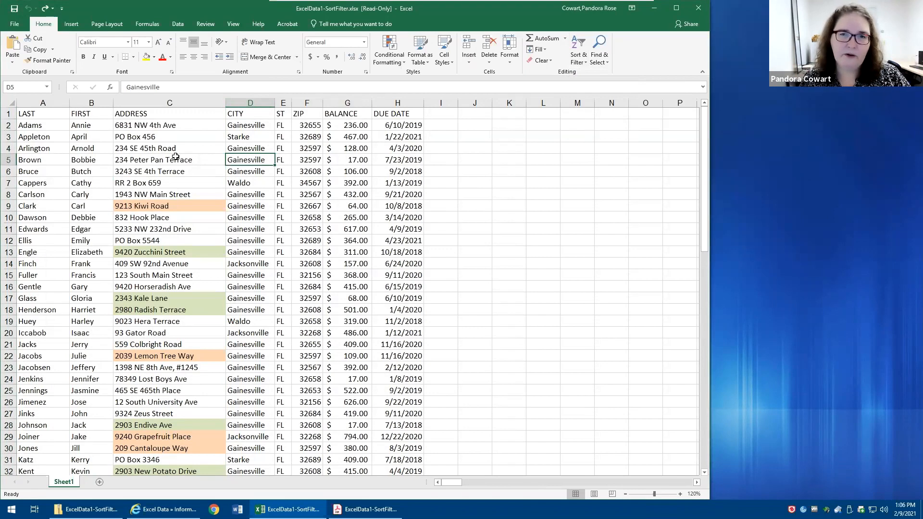
{"action": "key", "text": "ctrl+a"}
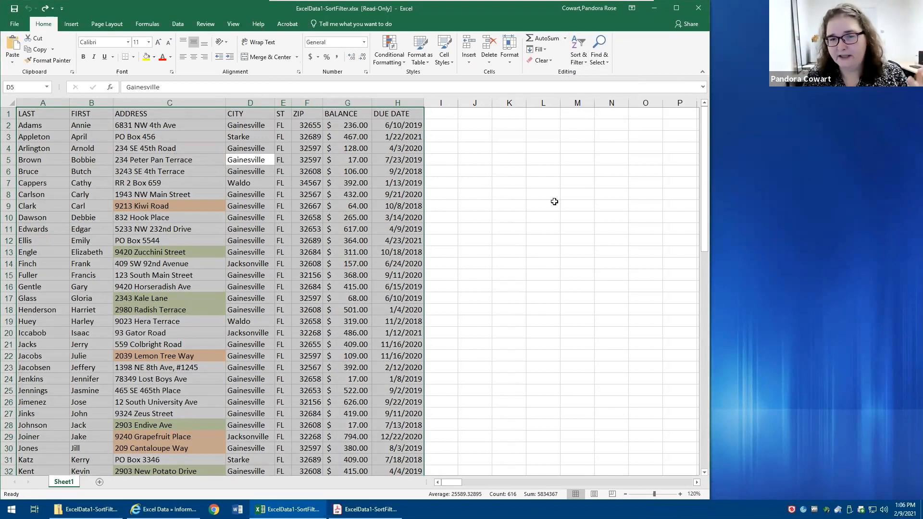
{"action": "left_click", "coordinate": [569, 202]}
{"action": "key", "text": "ctrl+a"}
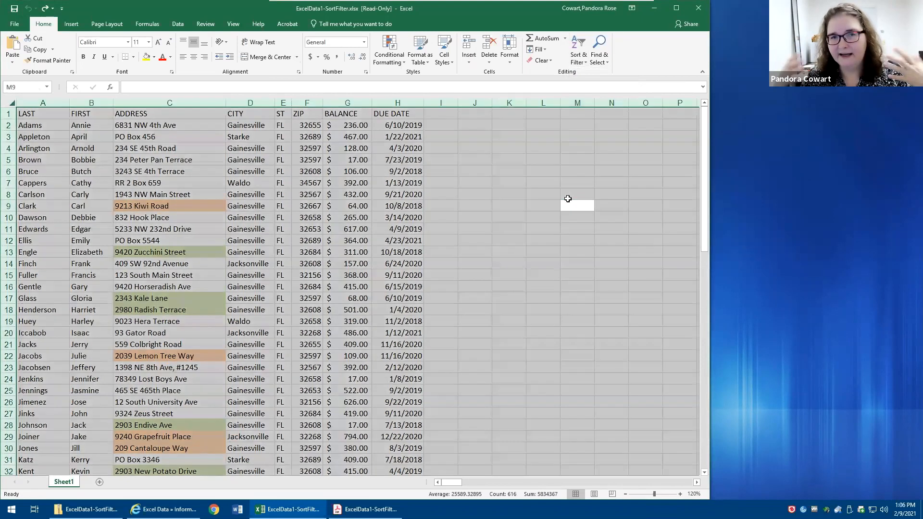
{"action": "left_click", "coordinate": [250, 185]}
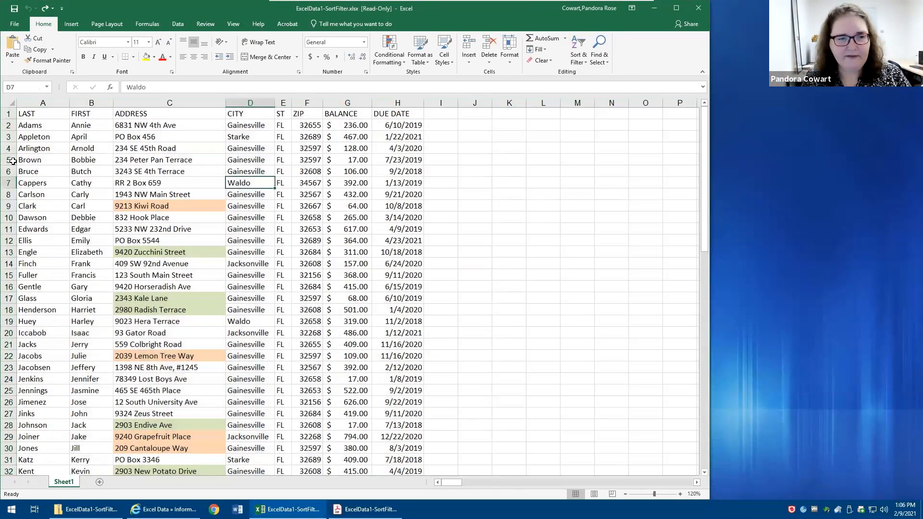
- Clear the contents of row 6 and of the CITY column to break the list into separate blocks
{"action": "left_click", "coordinate": [8, 172]}
{"action": "key", "text": "Delete"}
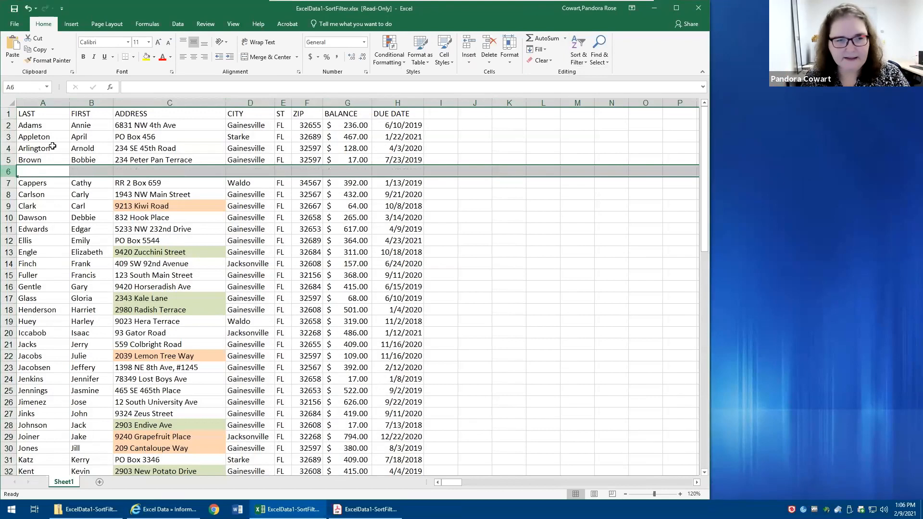
{"action": "left_click", "coordinate": [251, 102]}
{"action": "key", "text": "Delete"}
- Select all connected data around C4, around the upper ZIP cells, and around F13 to compare the separated blocks
{"action": "left_click", "coordinate": [121, 148]}
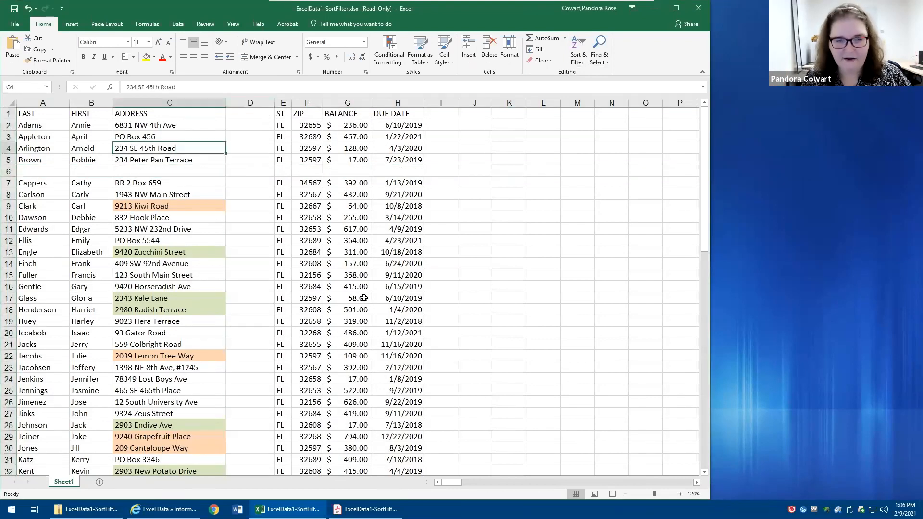
{"action": "key", "text": "ctrl+a"}
{"action": "left_click", "coordinate": [310, 145]}
{"action": "key", "text": "ctrl+a"}
{"action": "left_click", "coordinate": [313, 247]}
{"action": "key", "text": "ctrl+a"}
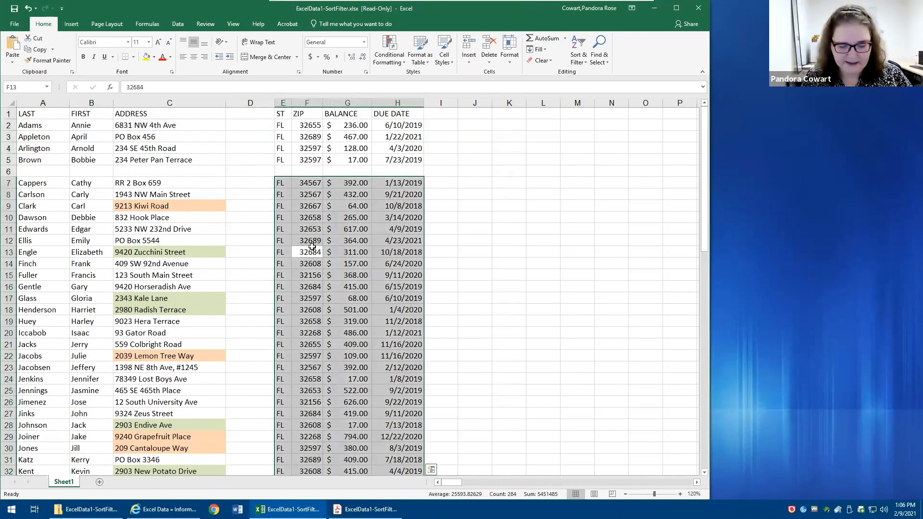
- Undo the clearing of the CITY column and row 6, and select cell D14
{"action": "key", "text": "ctrl+z"}
{"action": "key", "text": "ctrl+z"}
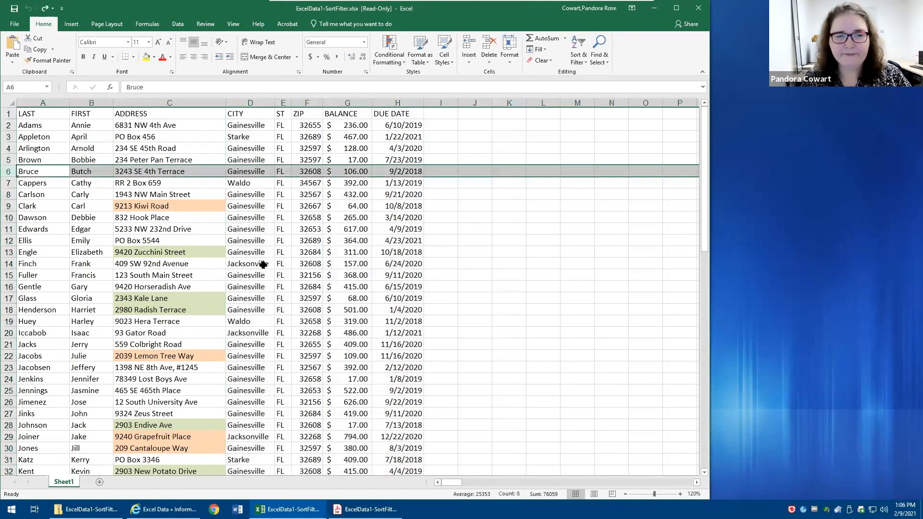
{"action": "left_click", "coordinate": [264, 263]}
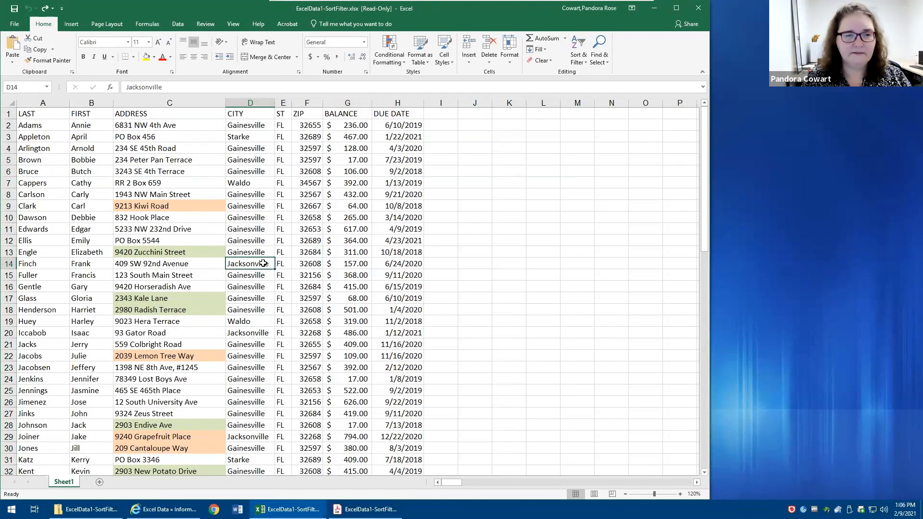
- Sort the list by the LAST column from A to Z
{"action": "left_click", "coordinate": [34, 114]}
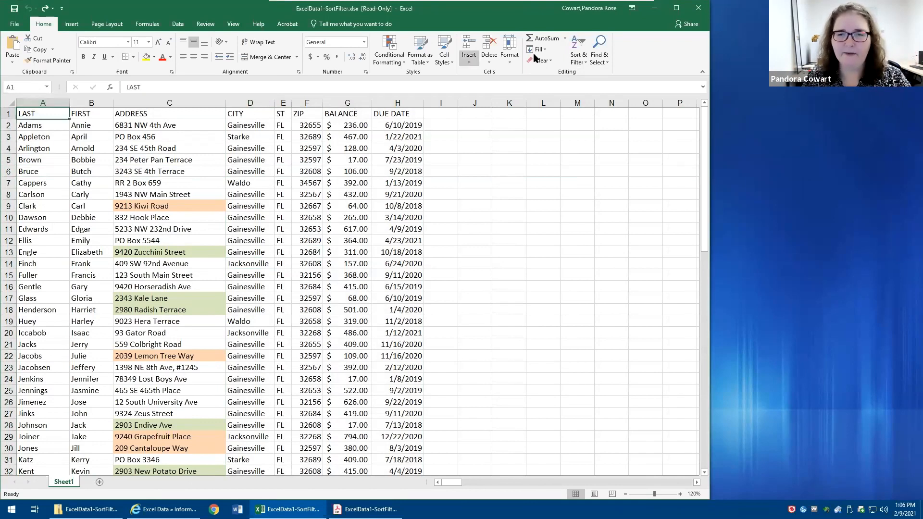
{"action": "left_click", "coordinate": [575, 55]}
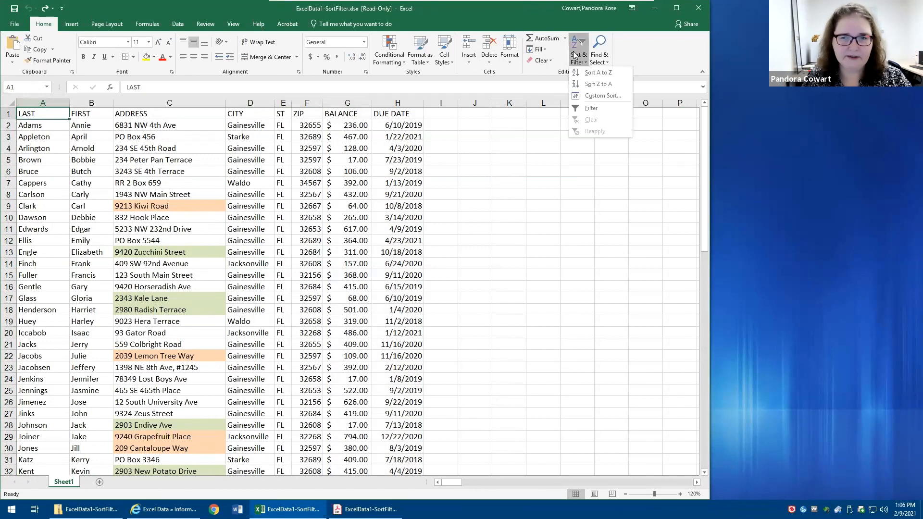
{"action": "left_click", "coordinate": [590, 74]}
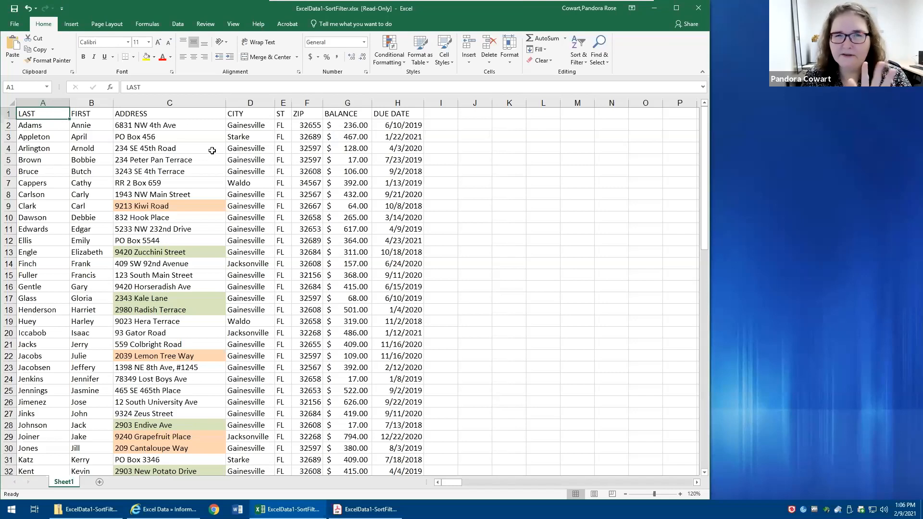
- Sort the list by the ADDRESS column from A to Z, using cell C4 as the starting cell
{"action": "left_click", "coordinate": [195, 149]}
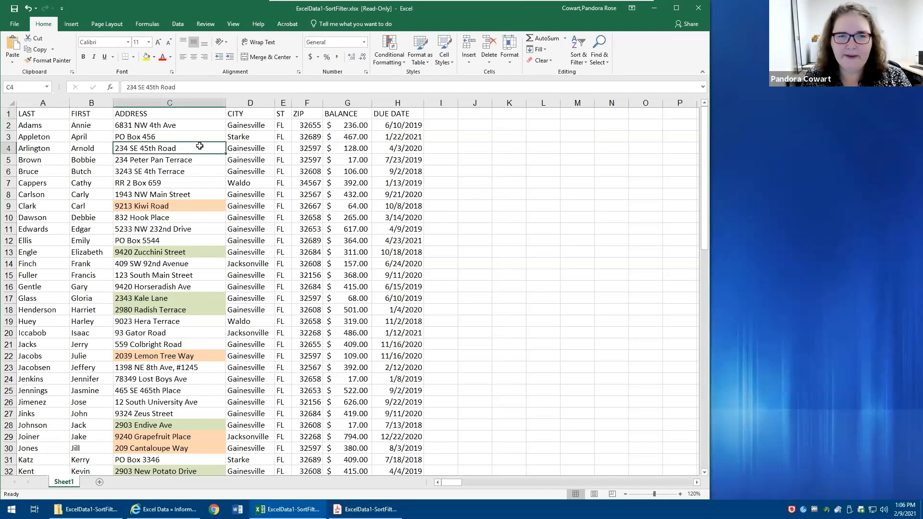
{"action": "left_click", "coordinate": [573, 57]}
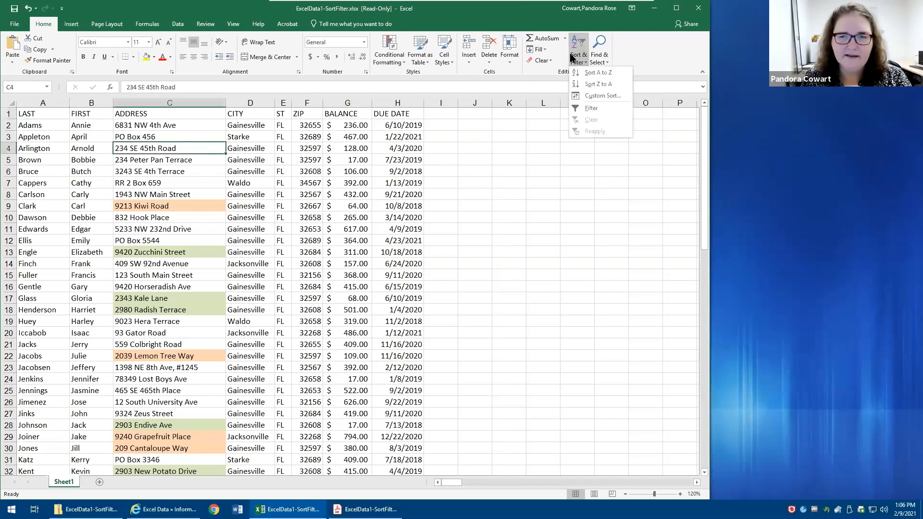
{"action": "key", "text": "Escape"}
{"action": "left_click", "coordinate": [587, 72]}
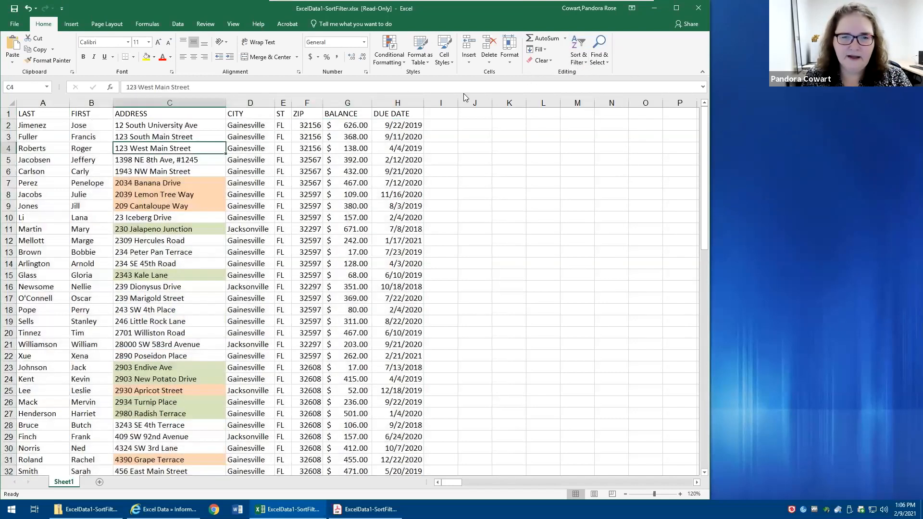
- Sort the list by the BALANCE column from smallest to largest, using cell G3 as the starting cell
{"action": "left_click", "coordinate": [356, 139]}
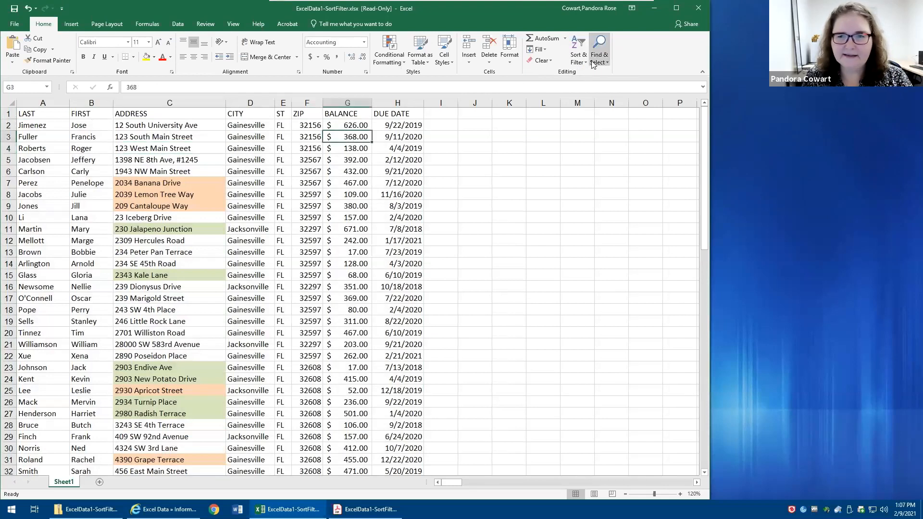
{"action": "left_click", "coordinate": [576, 59]}
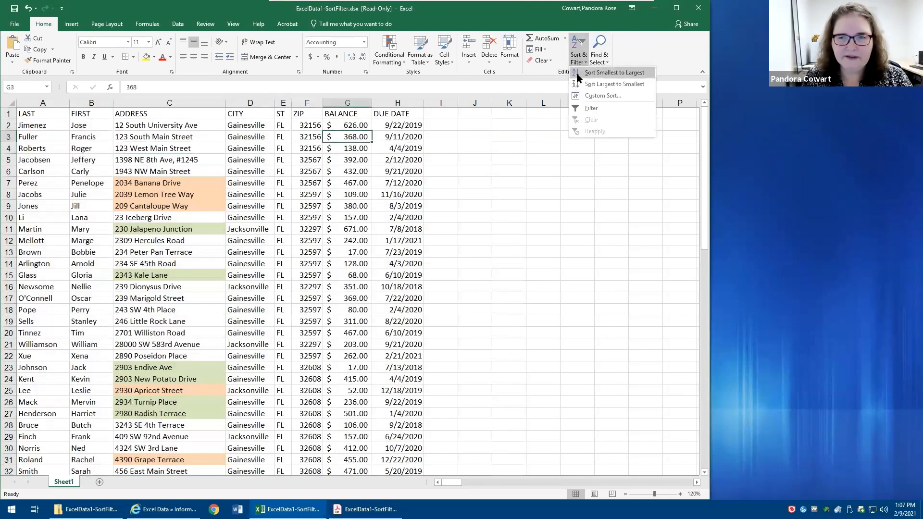
{"action": "key", "text": "Escape"}
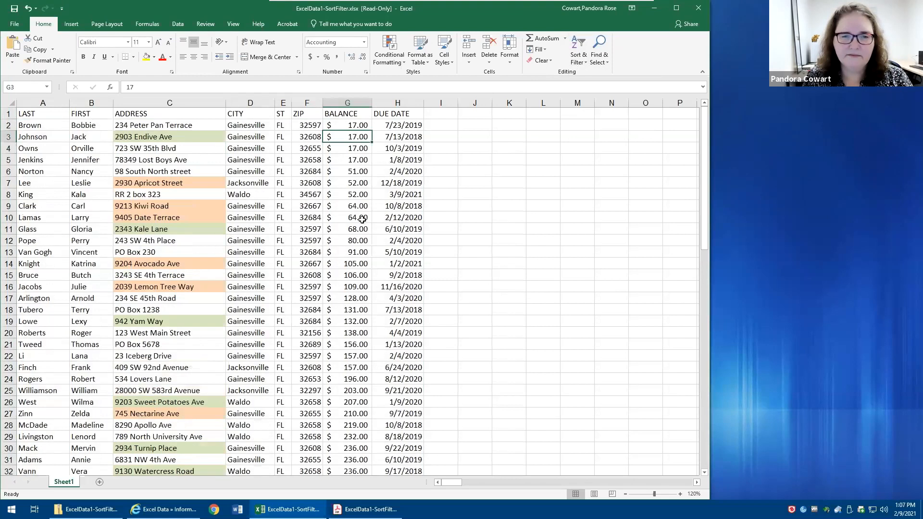
- Sort the list by the ZIP column from smallest to largest, using cell F8 as the starting cell
{"action": "left_click", "coordinate": [319, 196]}
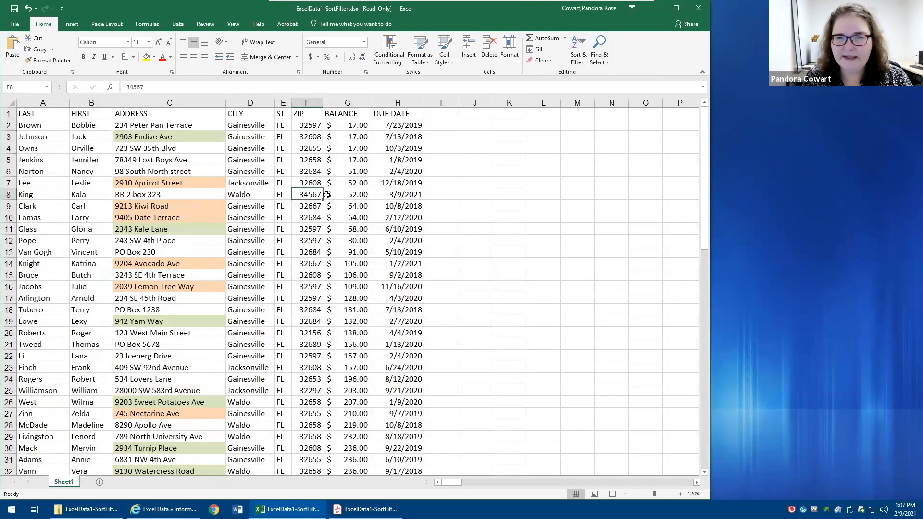
{"action": "left_click", "coordinate": [575, 58]}
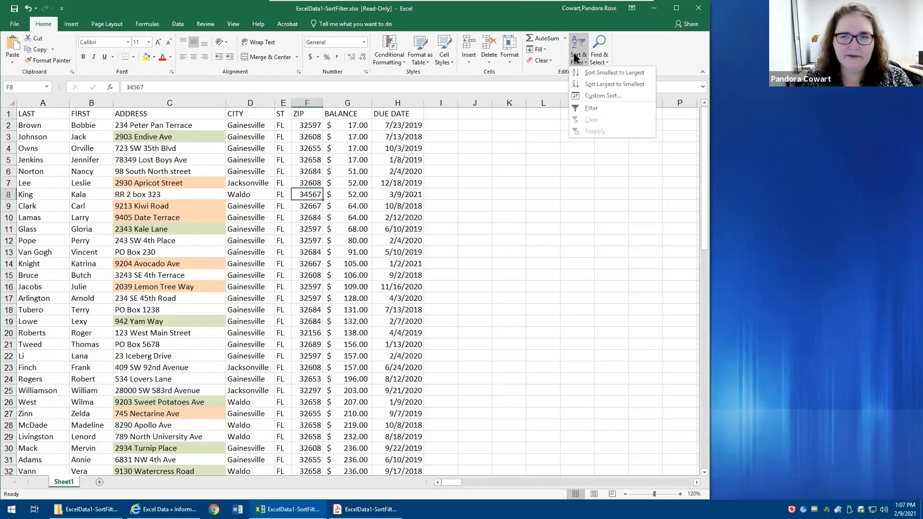
{"action": "left_click", "coordinate": [585, 72]}
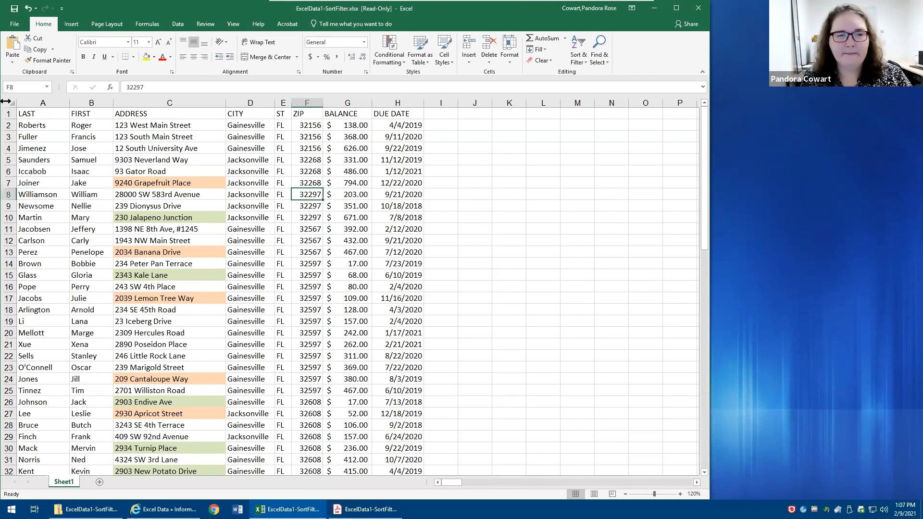
- Insert a new column before the LAST column and enter the heading SORT in cell A1
{"action": "right_click", "coordinate": [44, 99]}
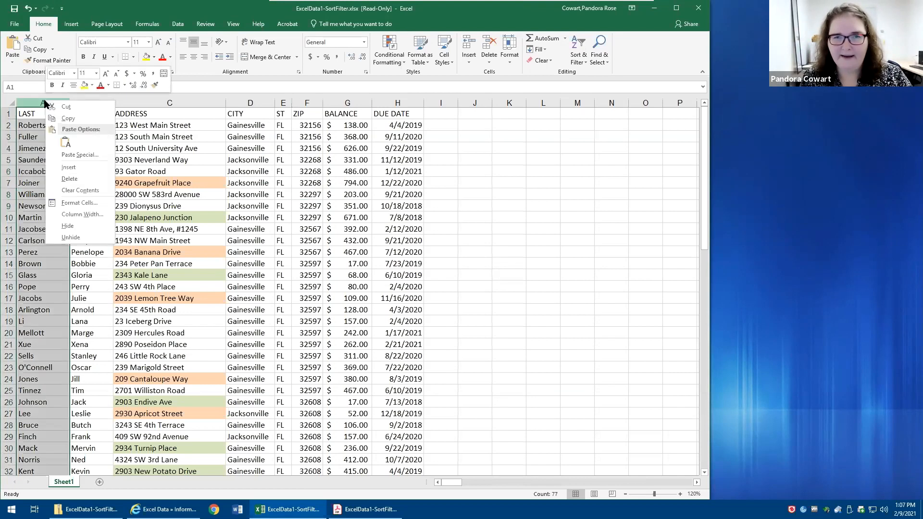
{"action": "left_click", "coordinate": [56, 168]}
{"action": "left_click", "coordinate": [33, 114]}
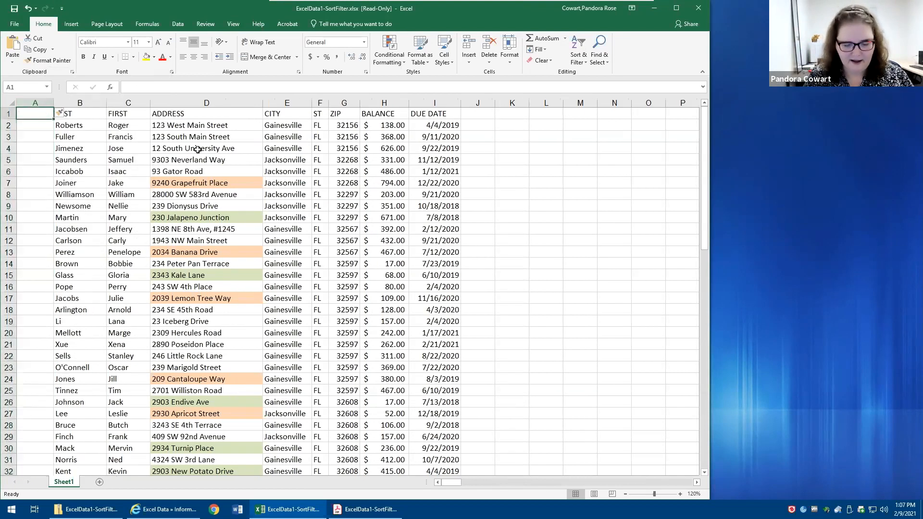
{"action": "type", "text": "SORT"}
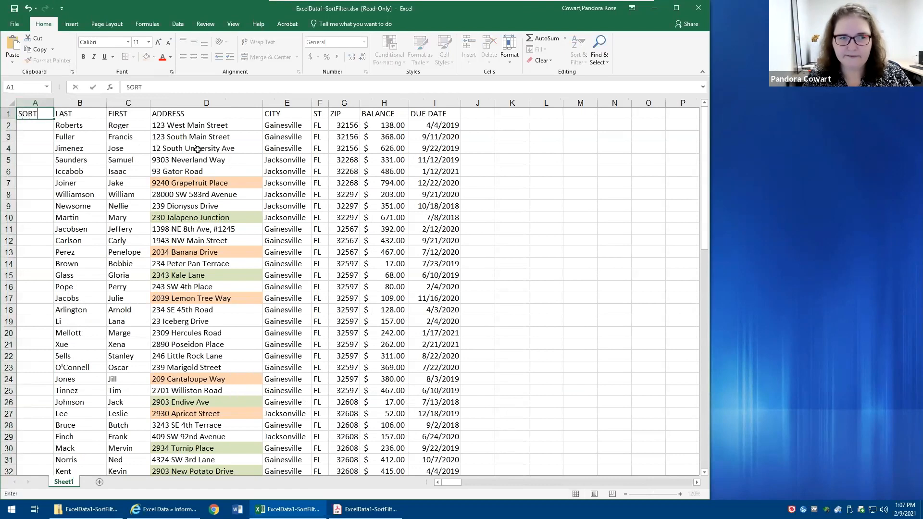
{"action": "key", "text": "Return"}
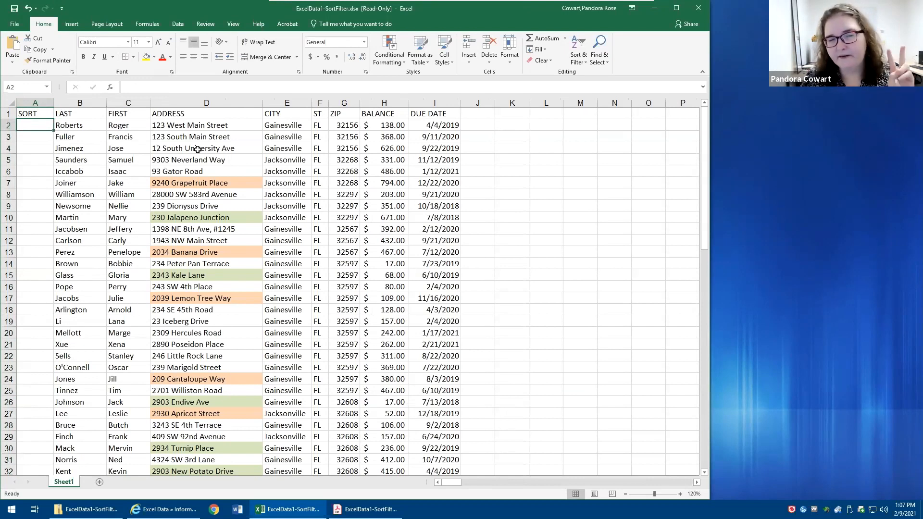
- Enter 1 and 2 in cells A2 and A3 under the SORT heading to start a number series
{"action": "type", "text": "1"}
{"action": "key", "text": "Return"}
{"action": "type", "text": "2"}
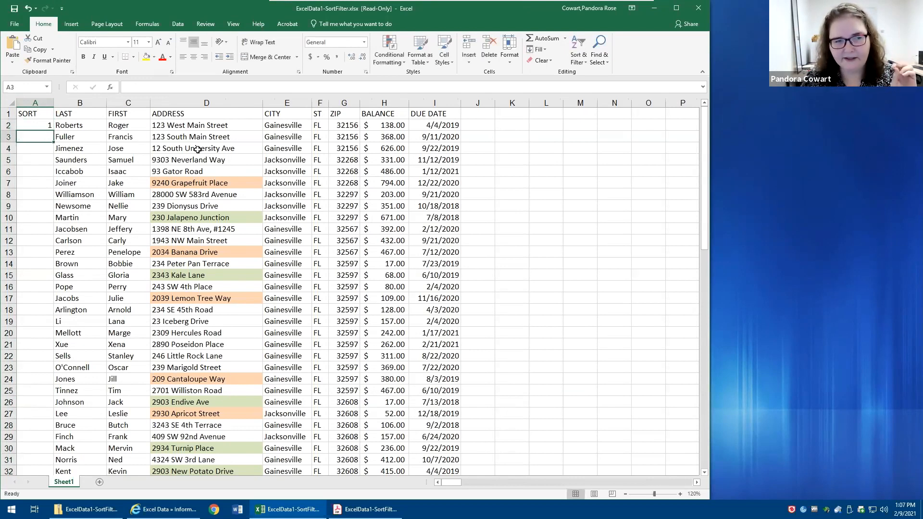
{"action": "key", "text": "Return"}
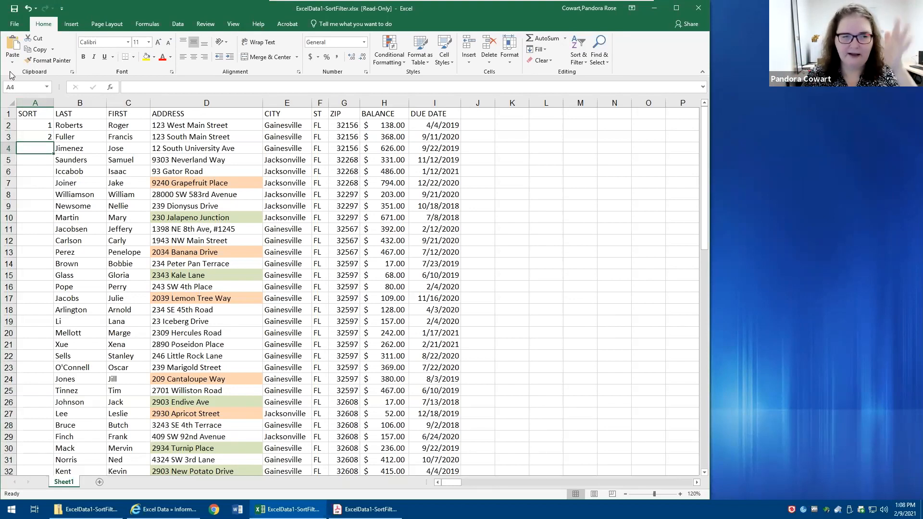
- Fill the number series from A2:A3 down the SORT column to the last customer row, check its end, and return to cell A1
{"action": "left_click", "coordinate": [32, 122]}
{"action": "left_click_drag", "start_coordinate": [32, 122], "coordinate": [36, 140]}
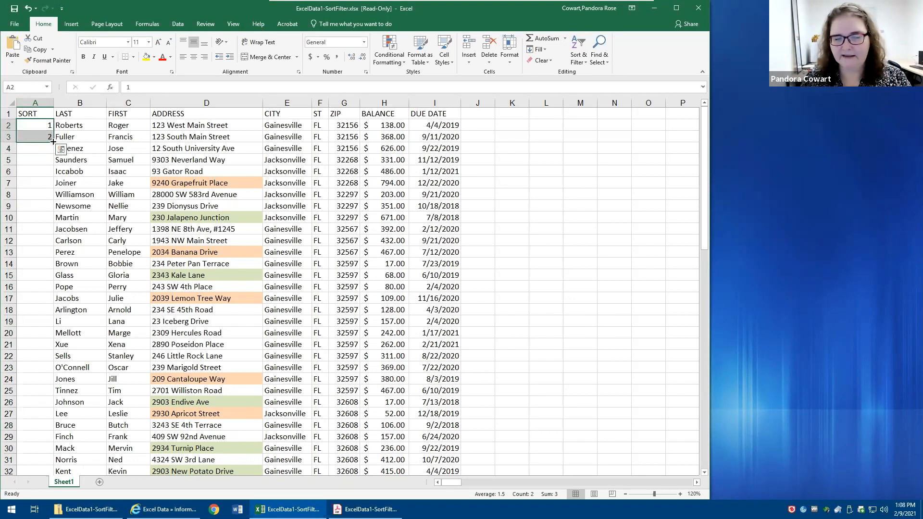
{"action": "left_click", "coordinate": [50, 139]}
{"action": "left_click_drag", "start_coordinate": [45, 123], "coordinate": [45, 135]}
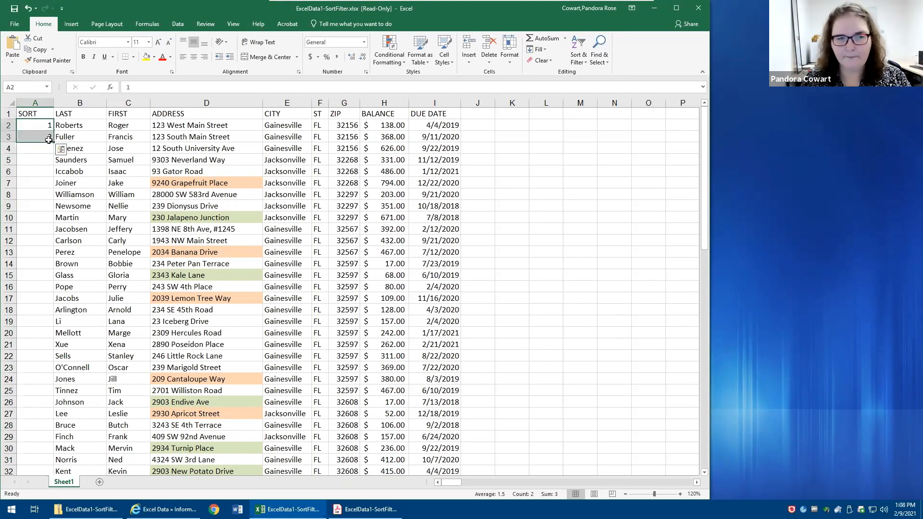
{"action": "double_click", "coordinate": [53, 142]}
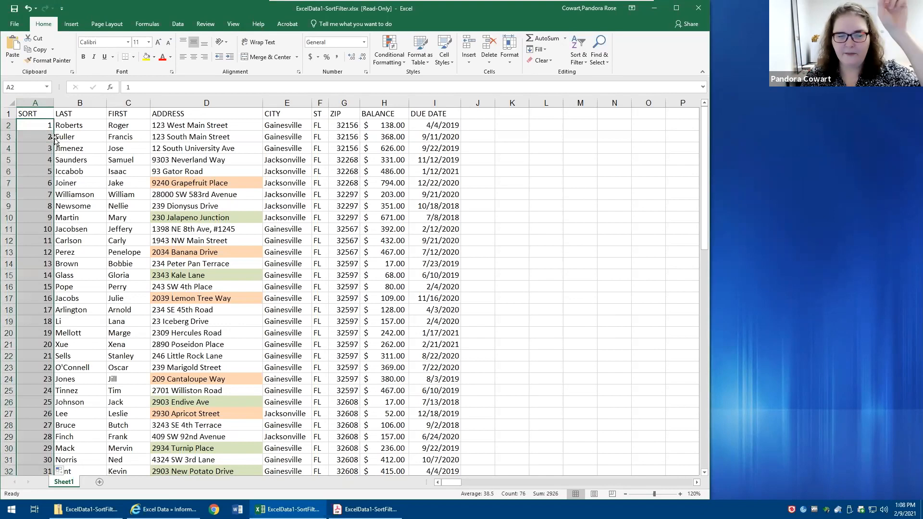
{"action": "scroll", "coordinate": [57, 221], "scroll_direction": "down", "scroll_amount": 13}
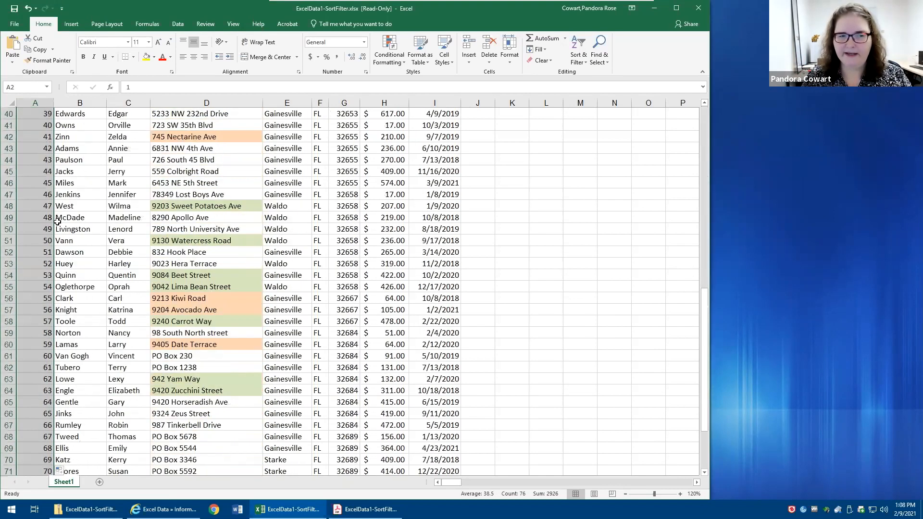
{"action": "scroll", "coordinate": [57, 221], "scroll_direction": "down", "scroll_amount": 7}
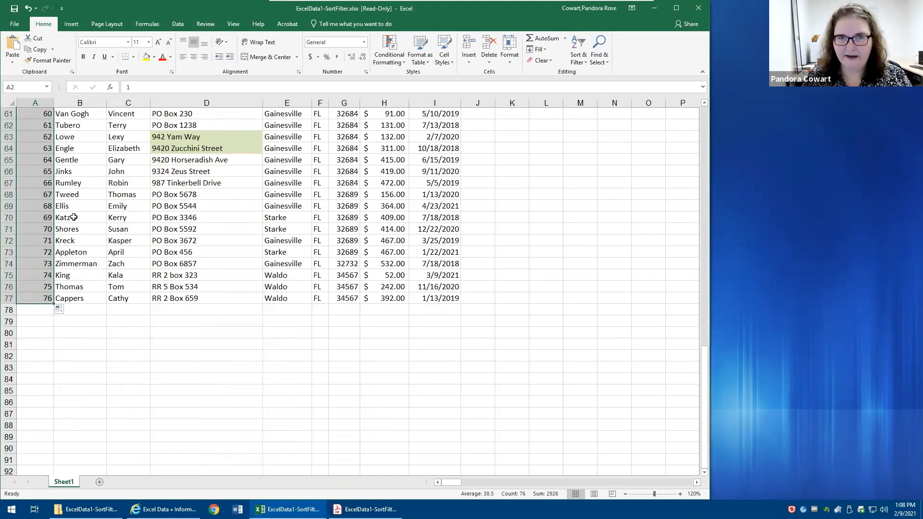
{"action": "left_click", "coordinate": [73, 217]}
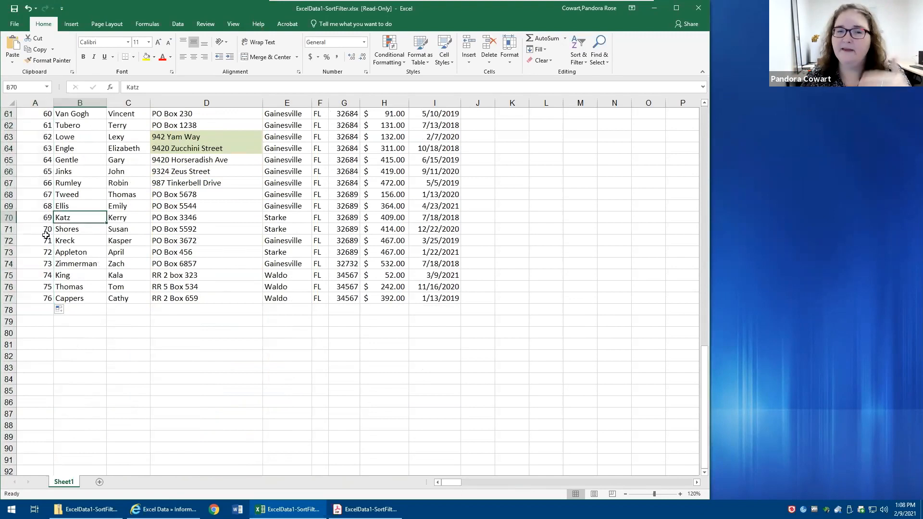
{"action": "left_click", "coordinate": [36, 310]}
{"action": "left_click", "coordinate": [37, 322]}
{"action": "left_click", "coordinate": [38, 344]}
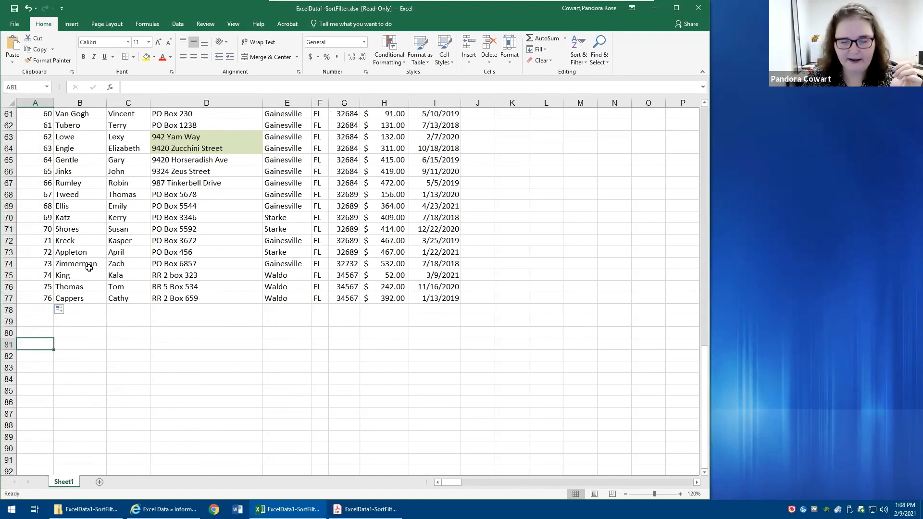
{"action": "key", "text": "ctrl+Home"}
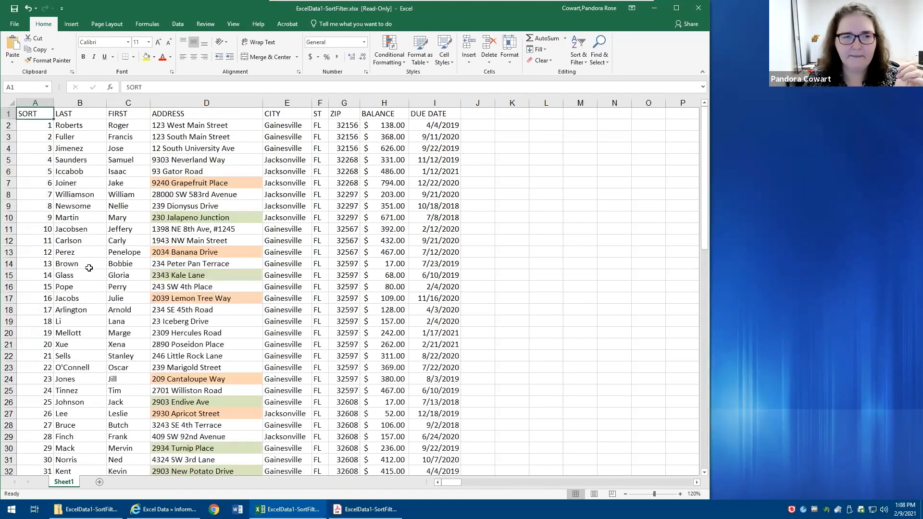
- Sort the numbered list by the LAST column from A to Z, starting from its heading cell
{"action": "left_click", "coordinate": [95, 115]}
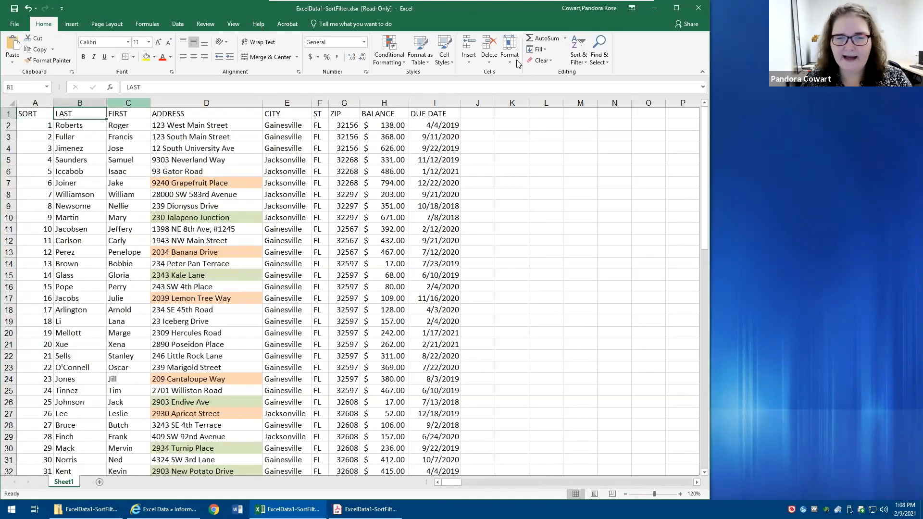
{"action": "left_click", "coordinate": [582, 58]}
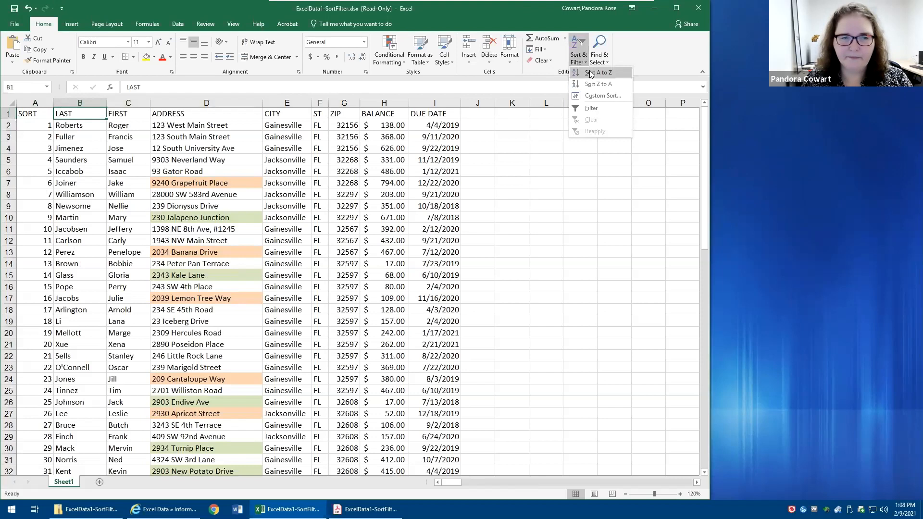
{"action": "left_click", "coordinate": [591, 71]}
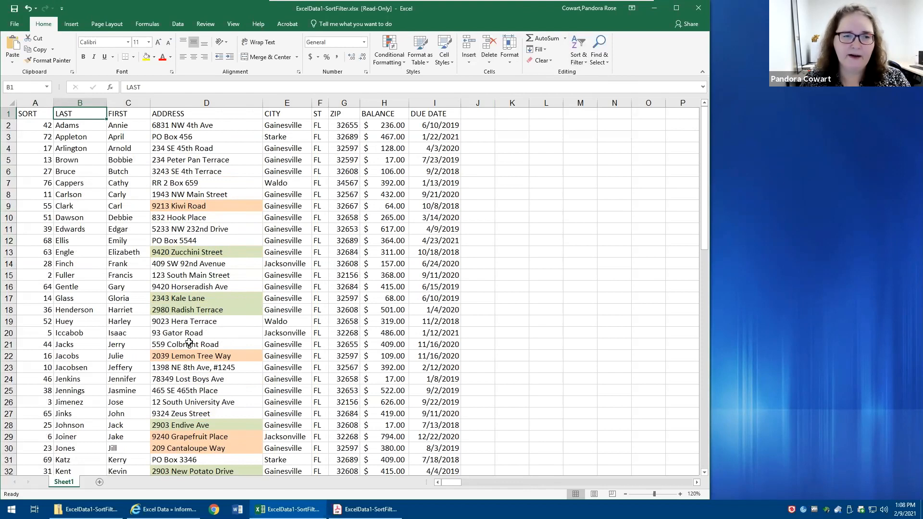
- Restore the numbered row order by sorting the list in ascending order on the SORT column
{"action": "left_click", "coordinate": [34, 114]}
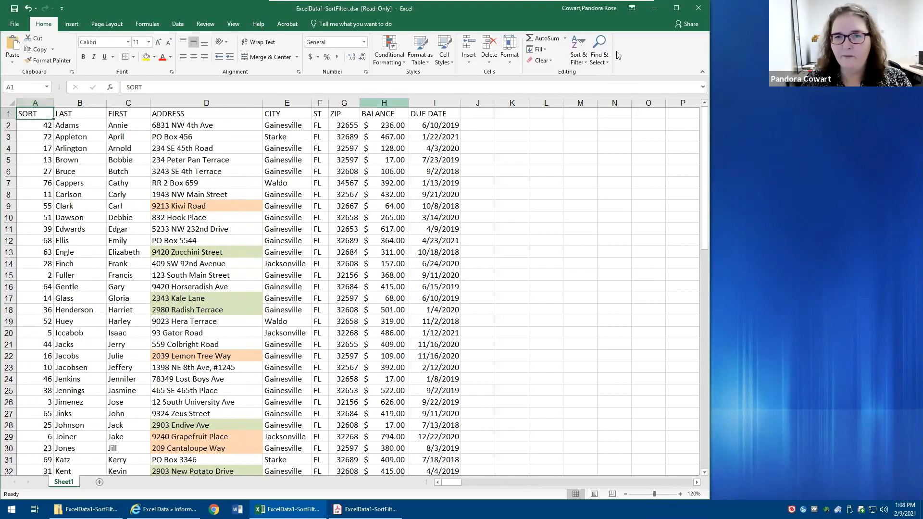
{"action": "left_click", "coordinate": [574, 52]}
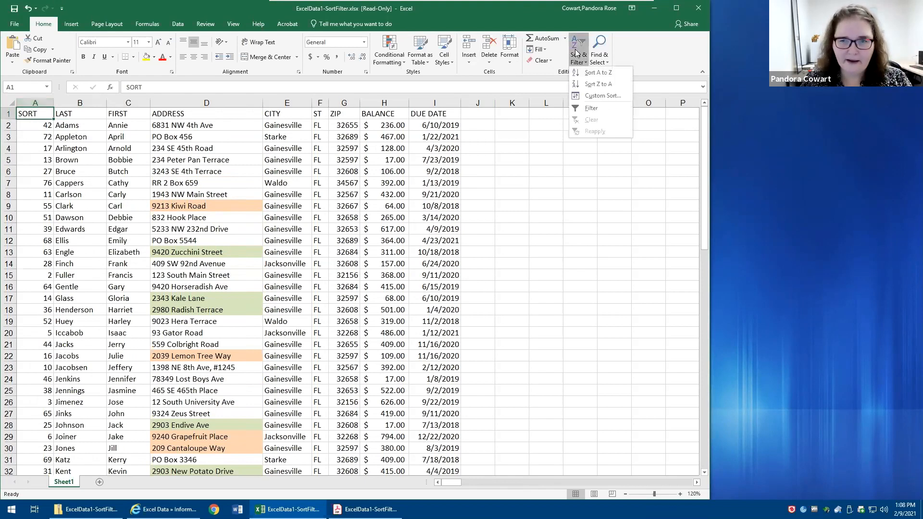
{"action": "left_click", "coordinate": [597, 73]}
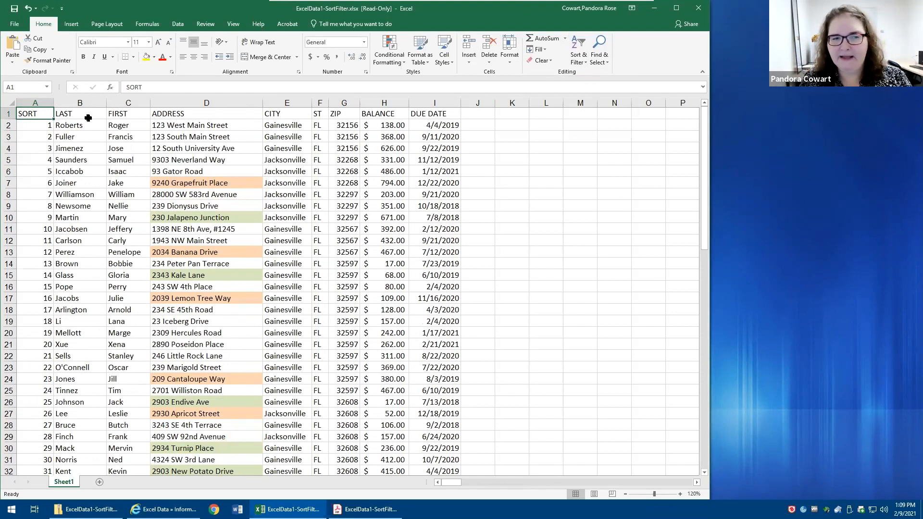
- Sort the list alphabetically by the LAST column again, from A to Z
{"action": "left_click", "coordinate": [86, 115]}
{"action": "left_click", "coordinate": [578, 51]}
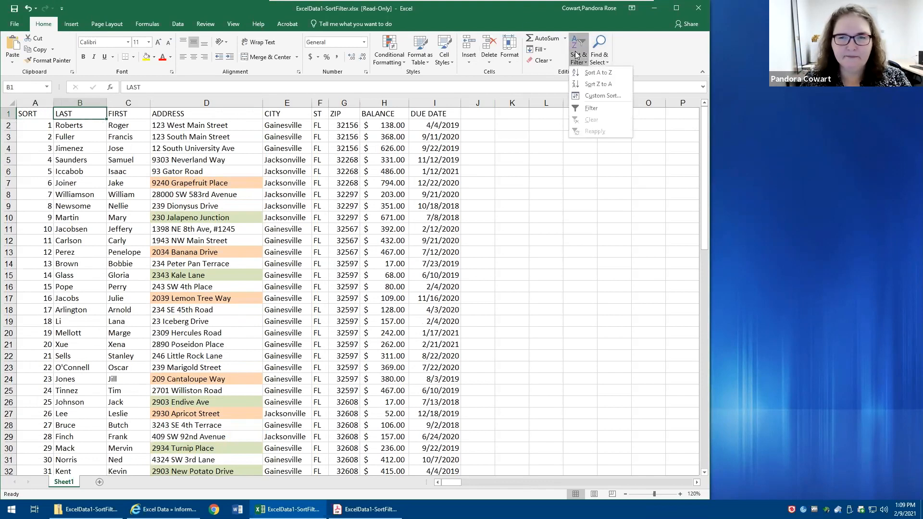
{"action": "left_click", "coordinate": [595, 73]}
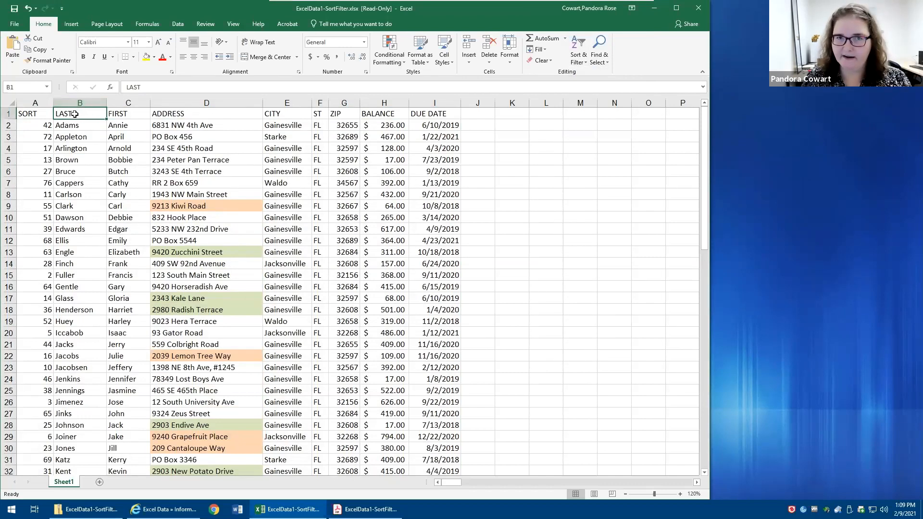
- Sort only column A from smallest to largest, continuing with the current selection instead of expanding it, and select cell B4
{"action": "left_click_drag", "start_coordinate": [27, 127], "coordinate": [32, 136]}
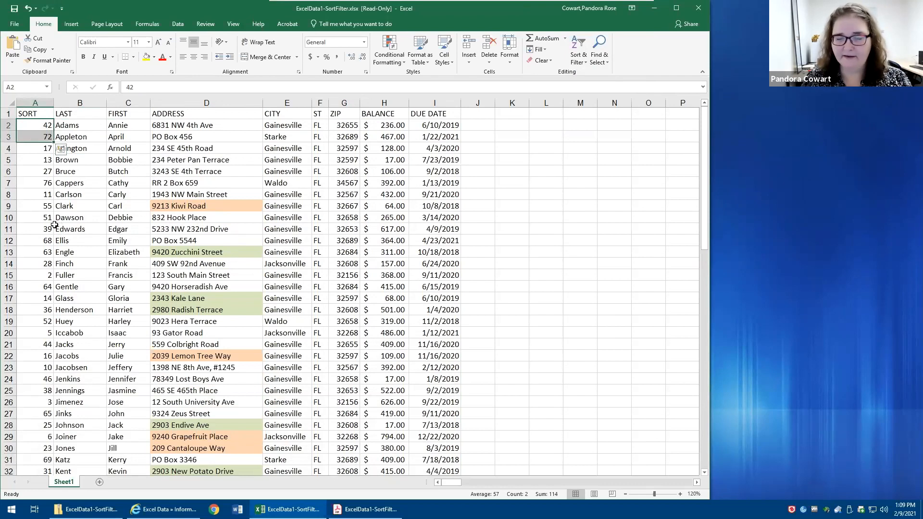
{"action": "left_click", "coordinate": [35, 101]}
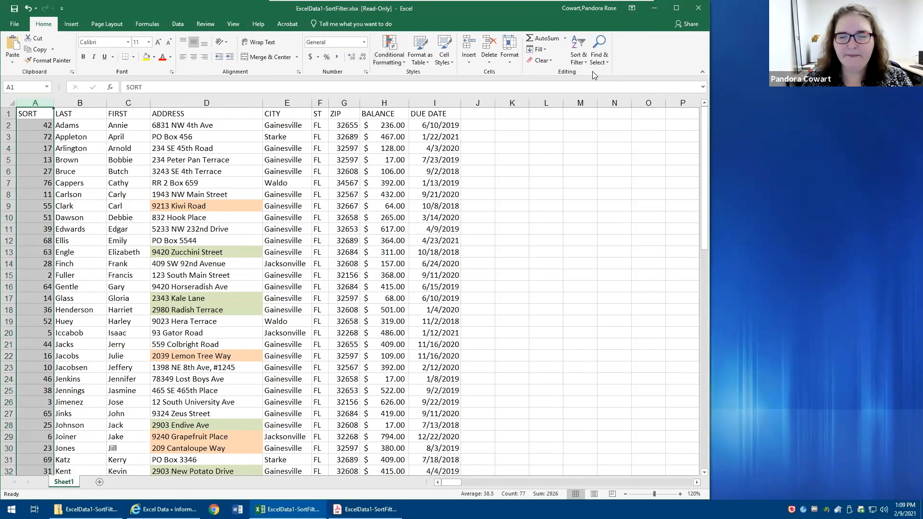
{"action": "left_click", "coordinate": [574, 61]}
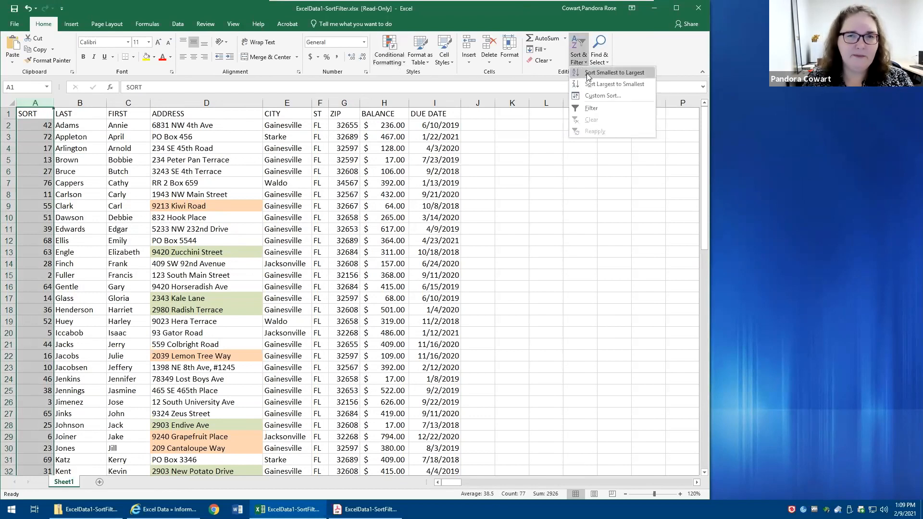
{"action": "left_click", "coordinate": [588, 73]}
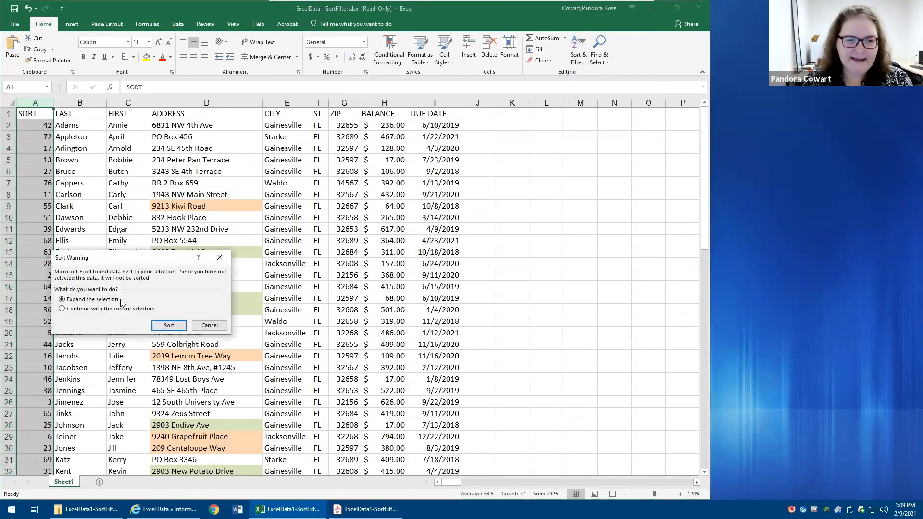
{"action": "left_click", "coordinate": [102, 309]}
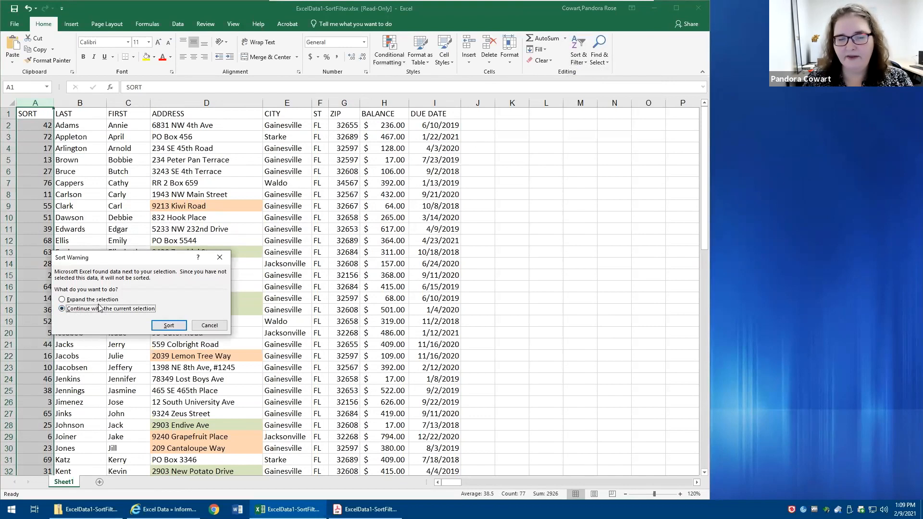
{"action": "left_click", "coordinate": [163, 328]}
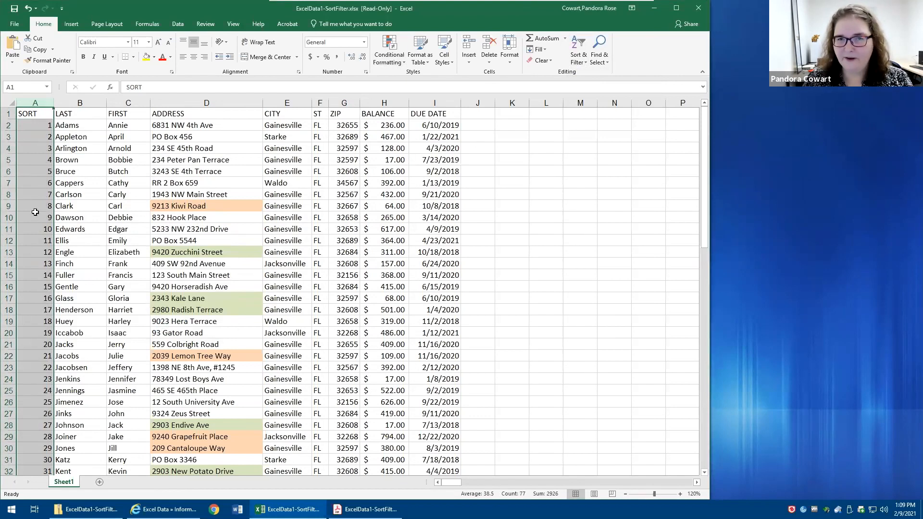
{"action": "left_click", "coordinate": [79, 149]}
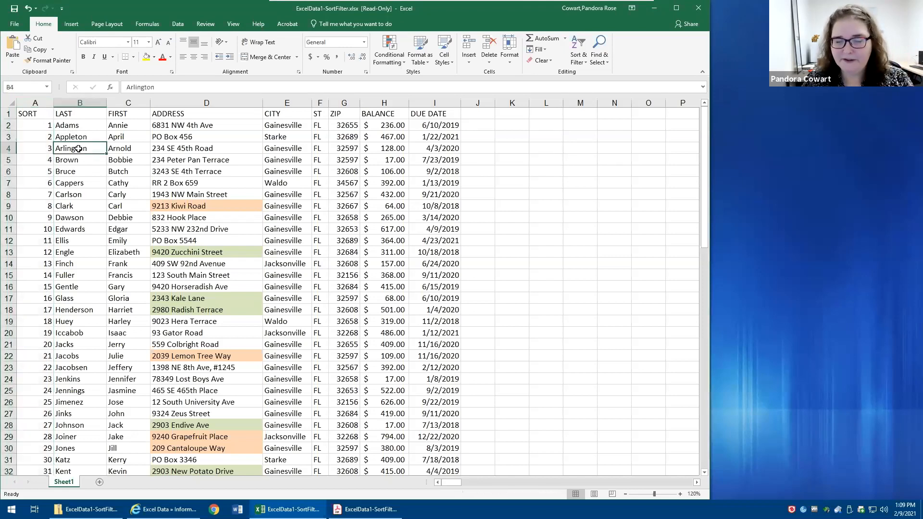
- Delete the SORT column and sort the remaining list by the LAST column from A to Z
{"action": "right_click", "coordinate": [41, 107]}
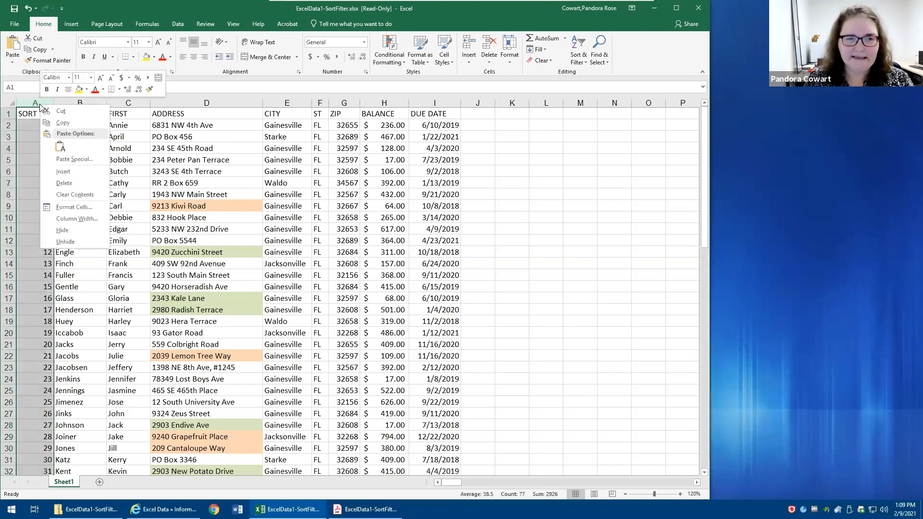
{"action": "left_click", "coordinate": [64, 183]}
{"action": "left_click", "coordinate": [44, 113]}
{"action": "left_click", "coordinate": [576, 52]}
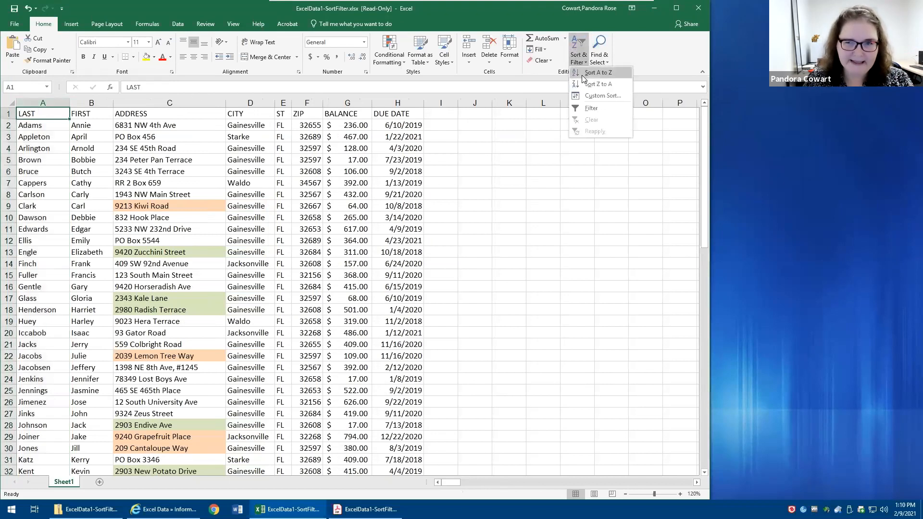
{"action": "left_click", "coordinate": [599, 94]}
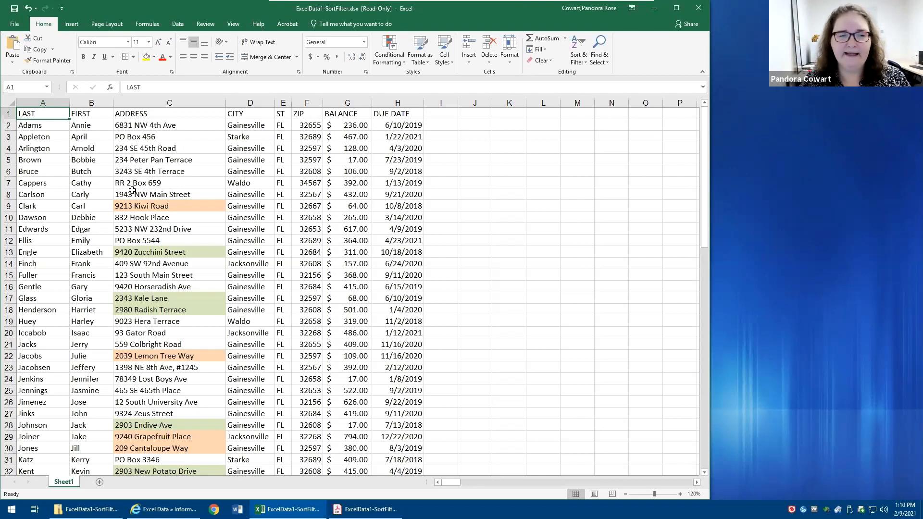
- Insert a blank column between LAST and FIRST, and sort by CITY from A to Z starting from its heading cell
{"action": "right_click", "coordinate": [91, 103]}
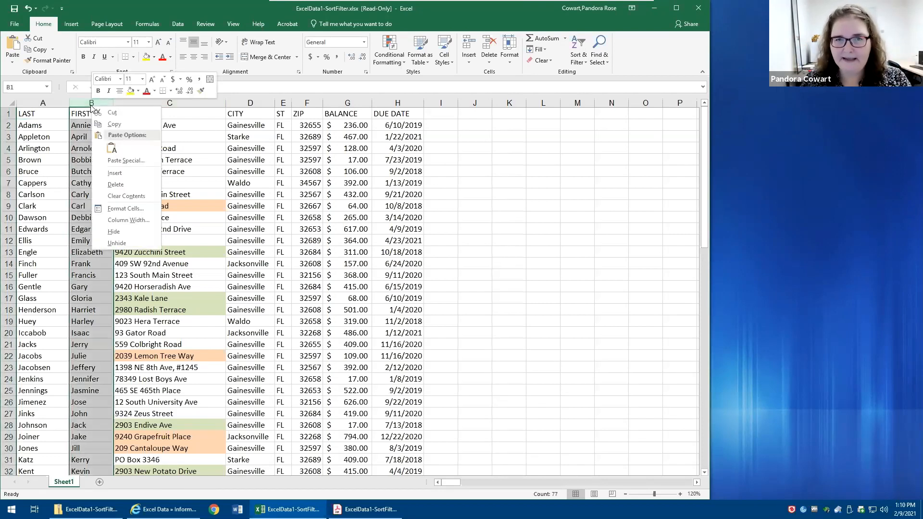
{"action": "left_click", "coordinate": [135, 174]}
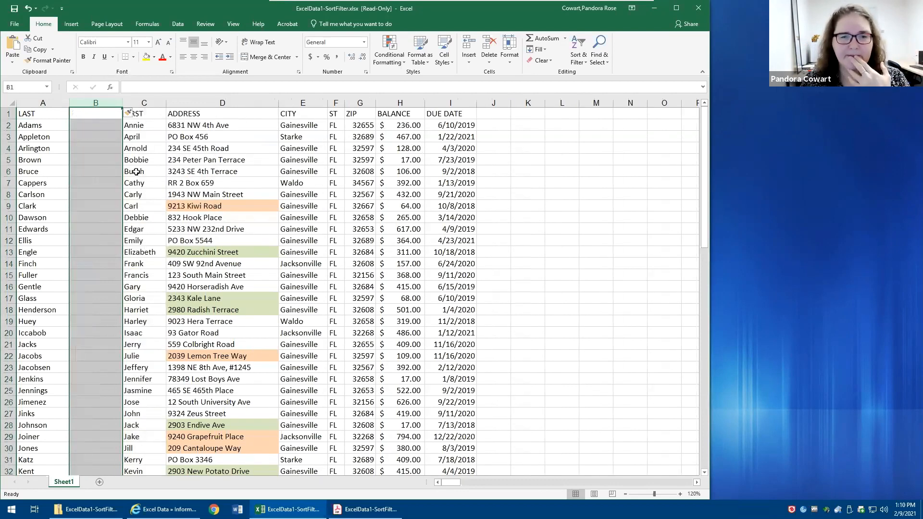
{"action": "left_click", "coordinate": [318, 114]}
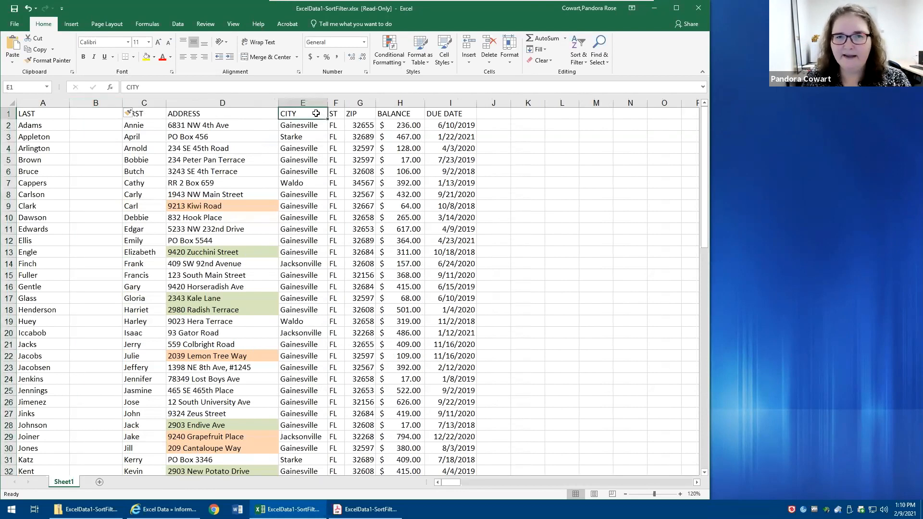
{"action": "left_click", "coordinate": [578, 55]}
{"action": "key", "text": "Escape"}
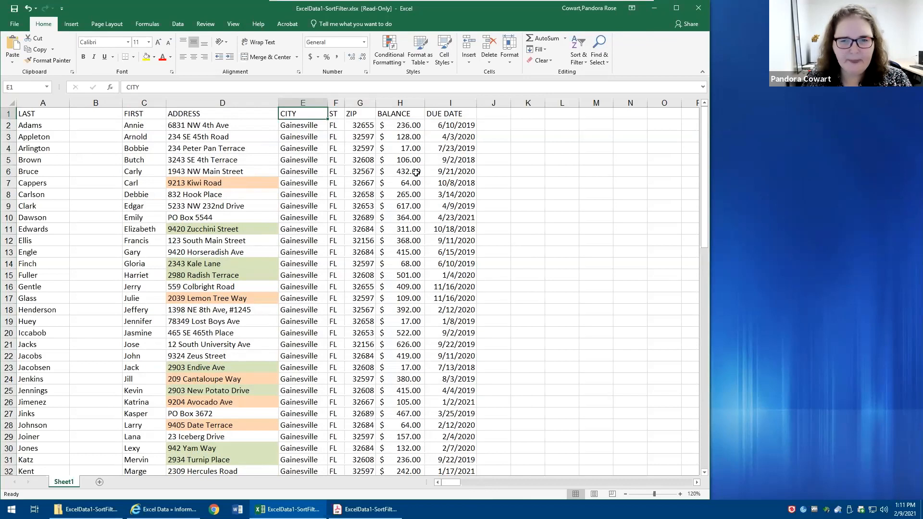
- Compare the last and first names in rows 2–4 and 25–29, and undo the CITY sort
{"action": "left_click_drag", "start_coordinate": [15, 119], "coordinate": [159, 156]}
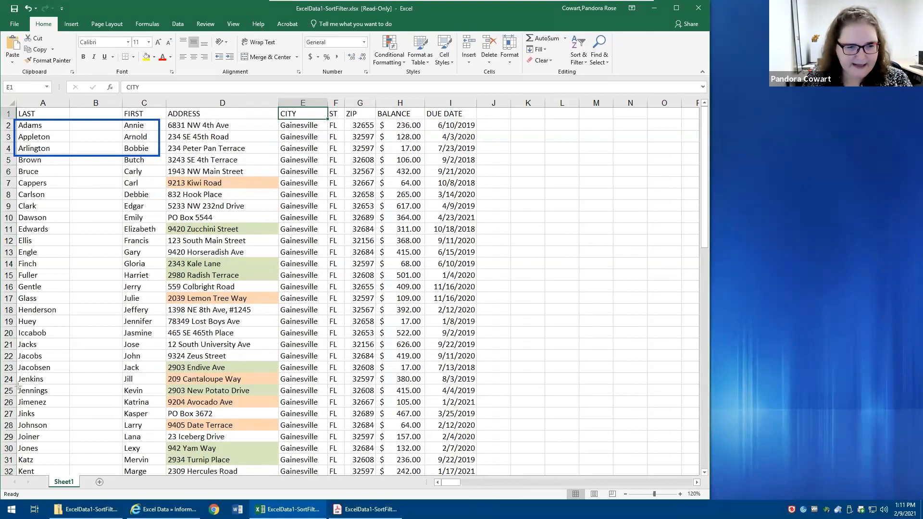
{"action": "left_click_drag", "start_coordinate": [16, 383], "coordinate": [164, 441]}
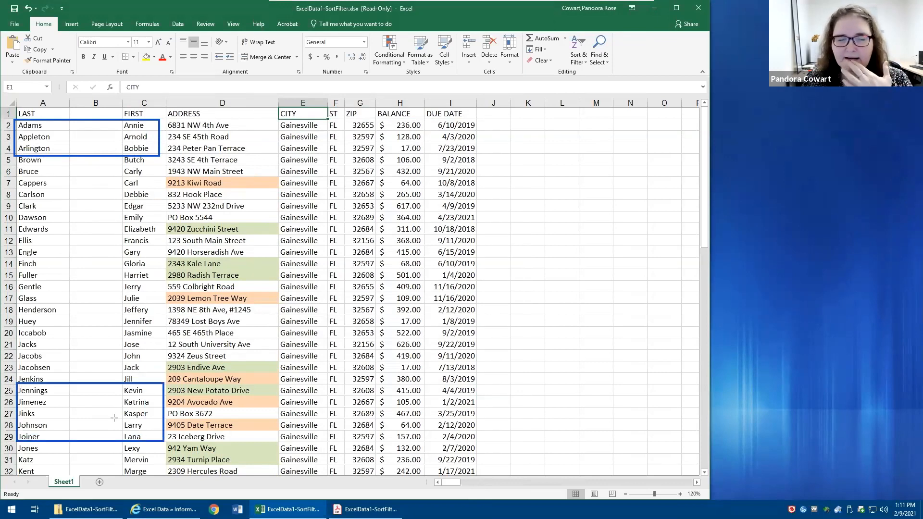
{"action": "left_click", "coordinate": [600, 180]}
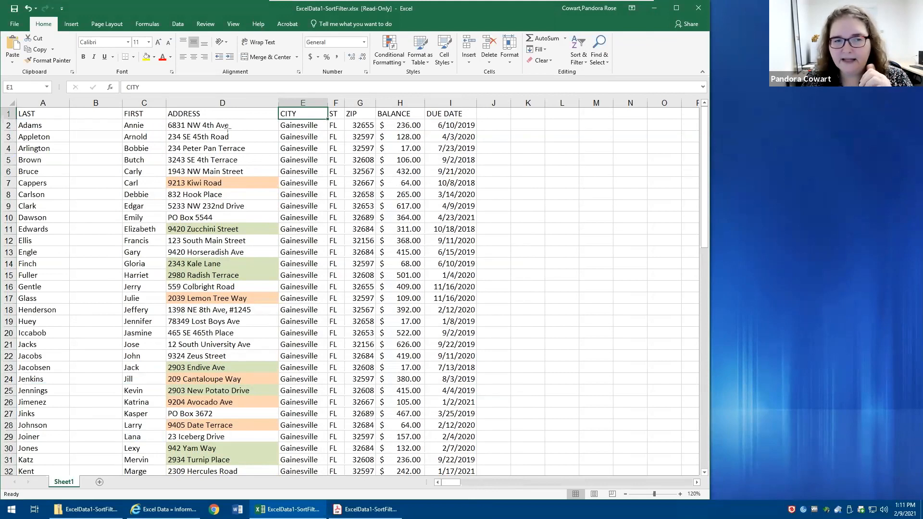
{"action": "left_click", "coordinate": [28, 9]}
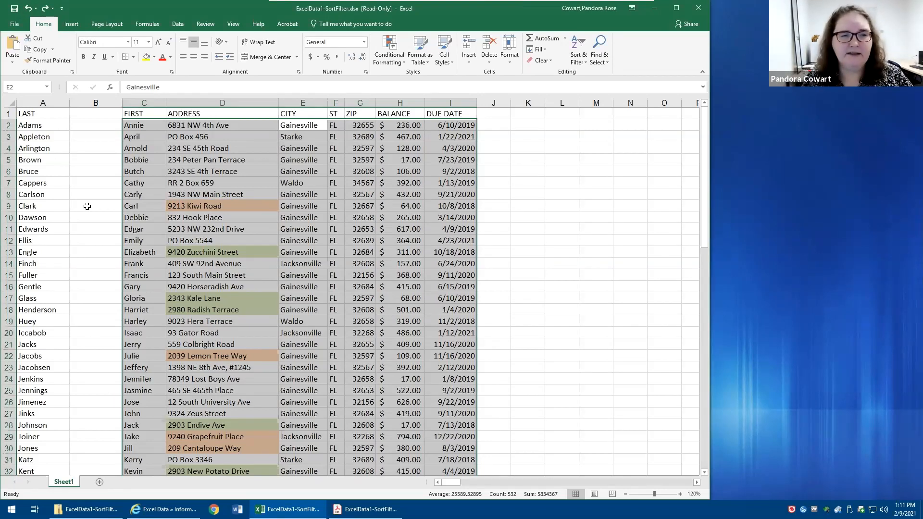
- Enter the heading DEGREES in cell B1 of the blank column
{"action": "left_click", "coordinate": [78, 114]}
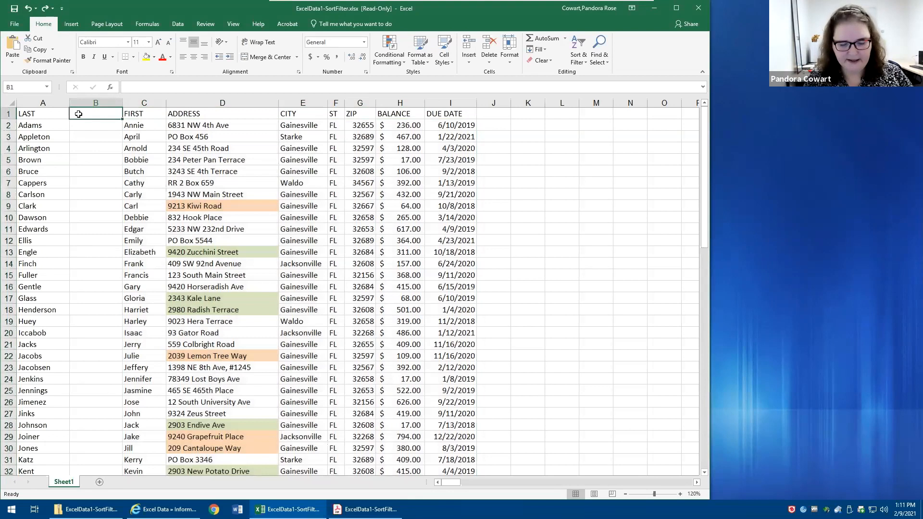
{"action": "type", "text": "DEGRESS"}
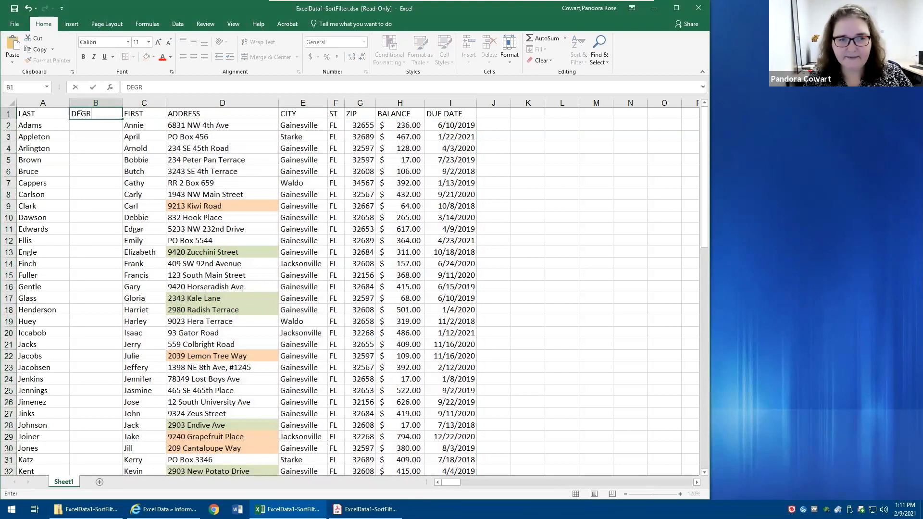
{"action": "key", "text": "BackSpace"}
{"action": "key", "text": "BackSpace"}
{"action": "type", "text": "ES"}
{"action": "key", "text": "Return"}
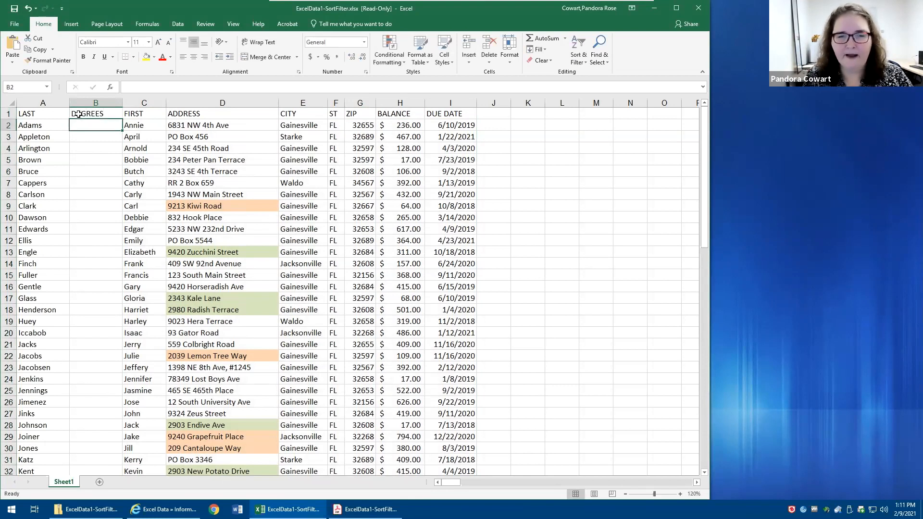
- Sort the list by the CITY column from A to Z with the DEGREES heading in place
{"action": "left_click", "coordinate": [288, 113]}
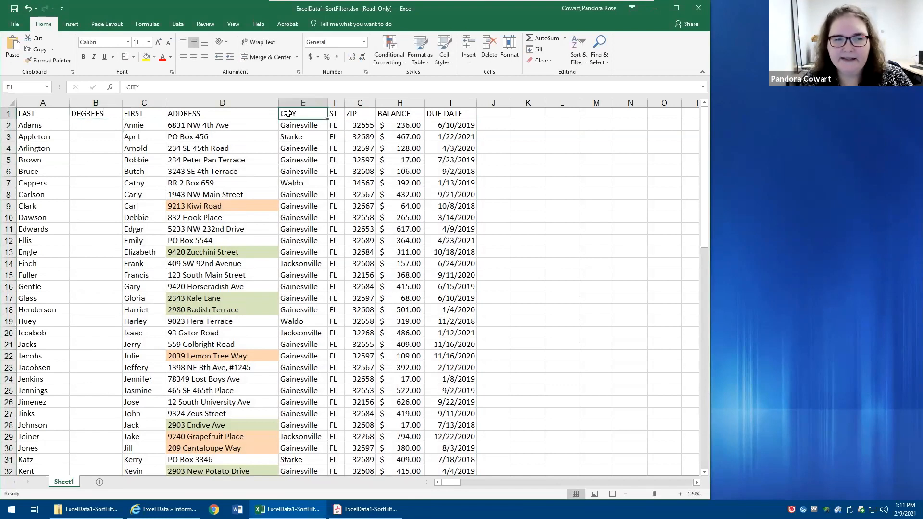
{"action": "left_click", "coordinate": [578, 54]}
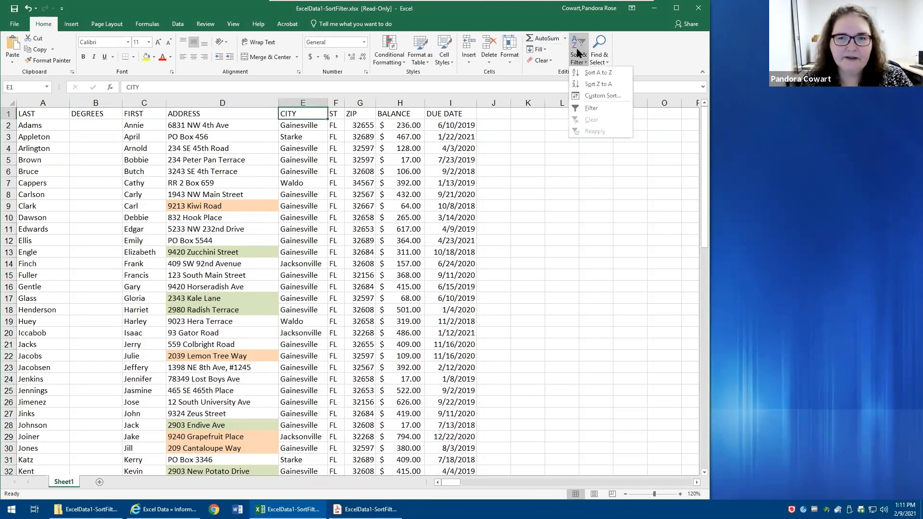
{"action": "left_click", "coordinate": [585, 75]}
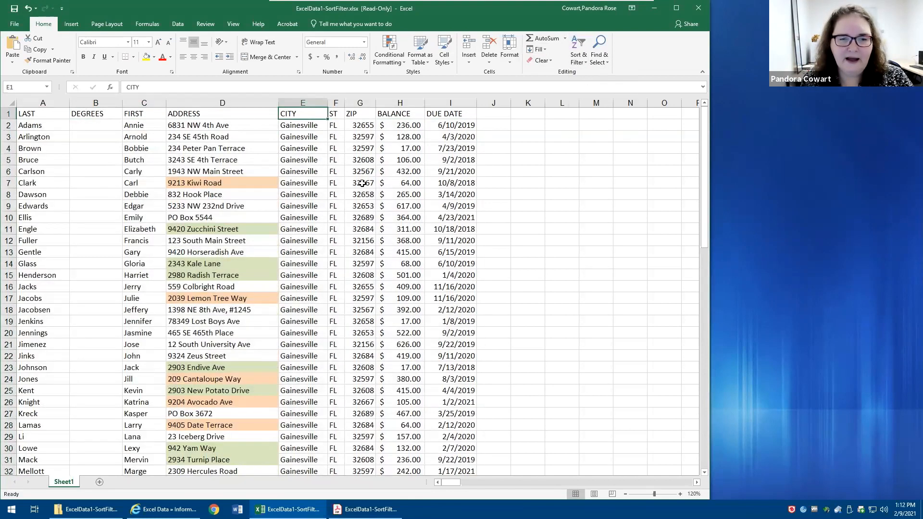
- Check that last and first names still match in the lower rows, including 25–27, and undo the CITY sort
{"action": "left_click_drag", "start_coordinate": [24, 460], "coordinate": [164, 469]}
{"action": "left_click", "coordinate": [48, 429]}
{"action": "left_click_drag", "start_coordinate": [48, 428], "coordinate": [142, 438]}
{"action": "left_click_drag", "start_coordinate": [50, 390], "coordinate": [140, 414]}
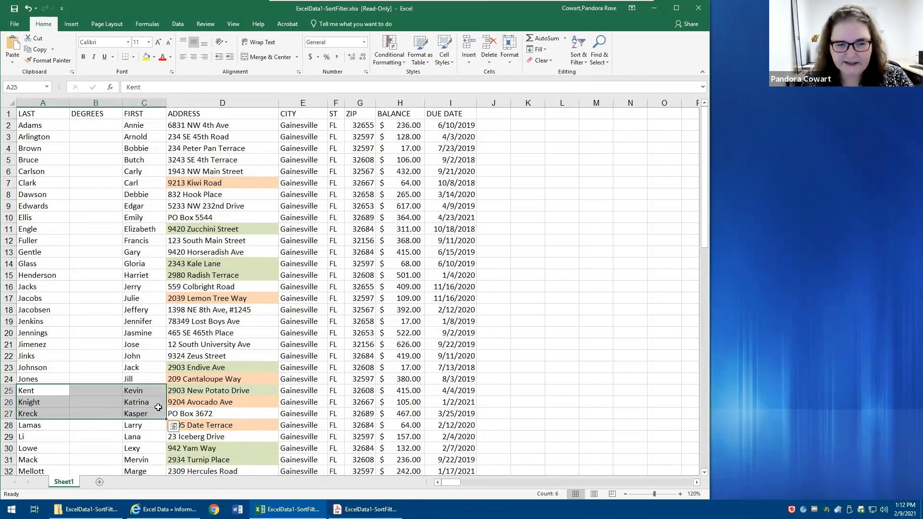
{"action": "left_click", "coordinate": [189, 261]}
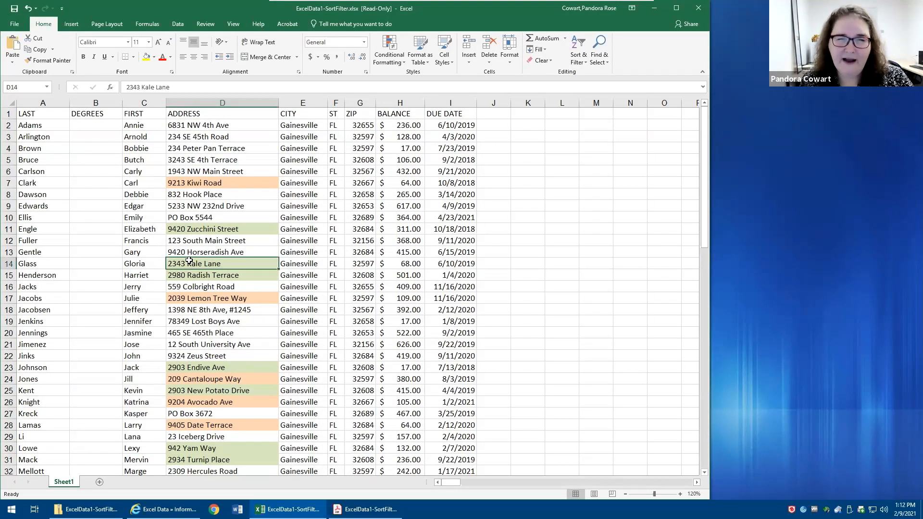
{"action": "left_click", "coordinate": [28, 9]}
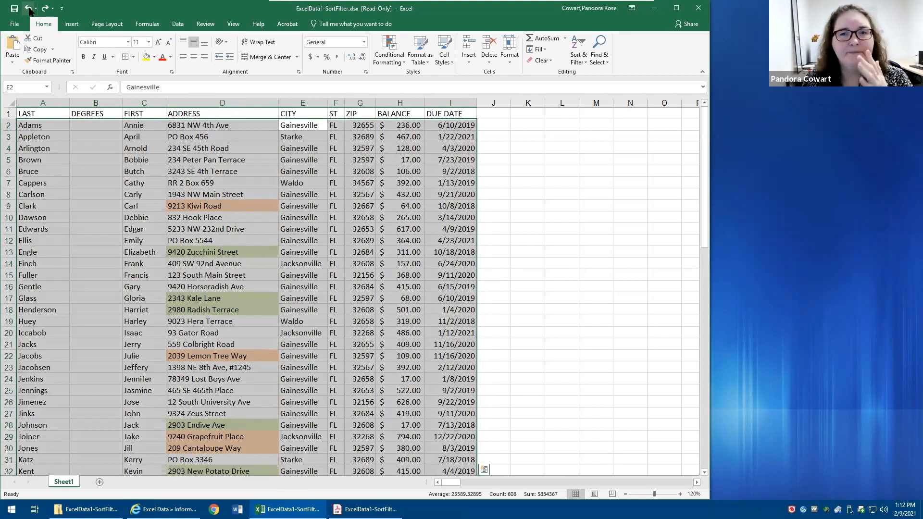
- Examine the heading cells across row 1 and the entries down the LAST column as the unbroken row and column of the list
{"action": "left_click", "coordinate": [45, 113]}
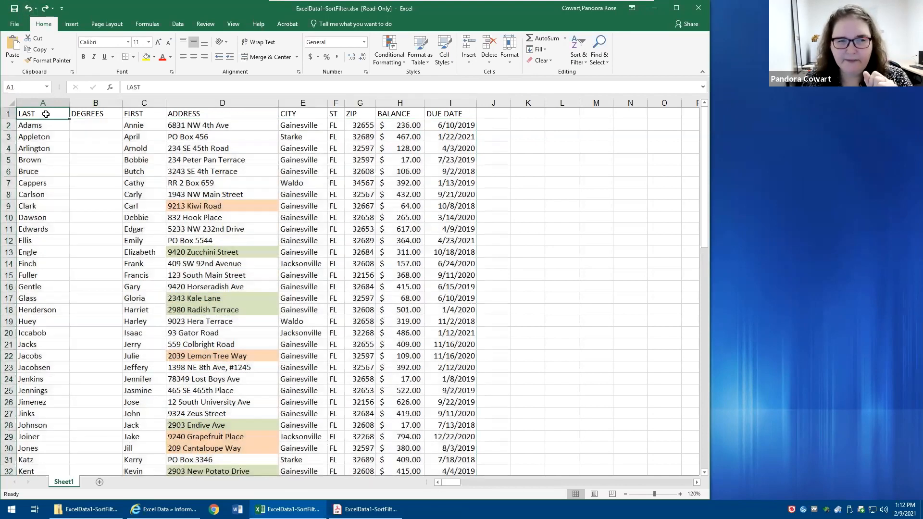
{"action": "left_click", "coordinate": [82, 113]}
{"action": "left_click", "coordinate": [129, 113]}
{"action": "left_click", "coordinate": [221, 113]}
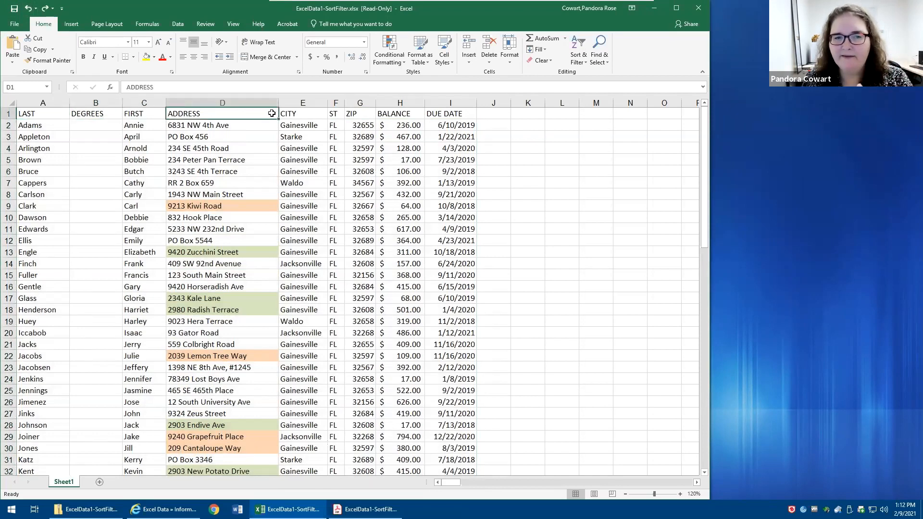
{"action": "left_click", "coordinate": [300, 113]}
{"action": "left_click", "coordinate": [34, 136]}
{"action": "left_click", "coordinate": [34, 160]}
{"action": "left_click", "coordinate": [35, 195]}
{"action": "left_click", "coordinate": [51, 240]}
{"action": "left_click", "coordinate": [51, 263]}
{"action": "left_click", "coordinate": [51, 274]}
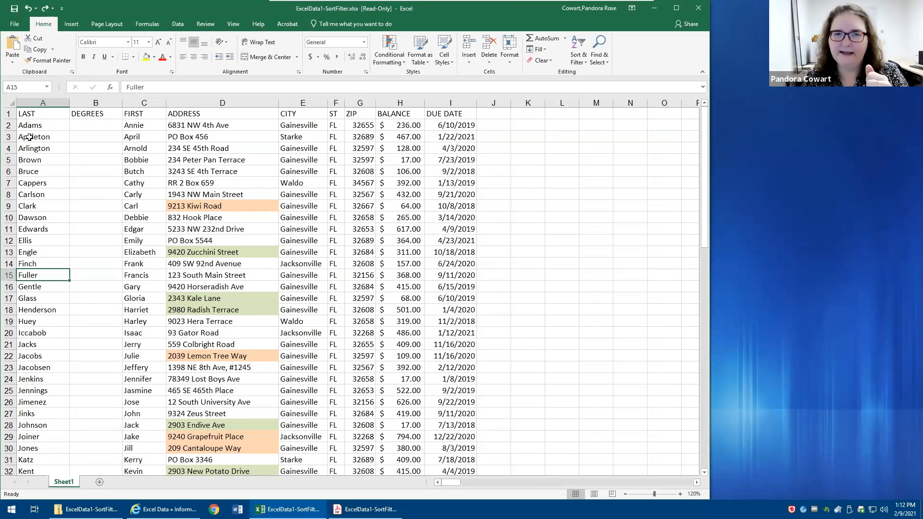
{"action": "left_click", "coordinate": [16, 112]}
{"action": "left_click", "coordinate": [39, 102], "text": "ctrl"}
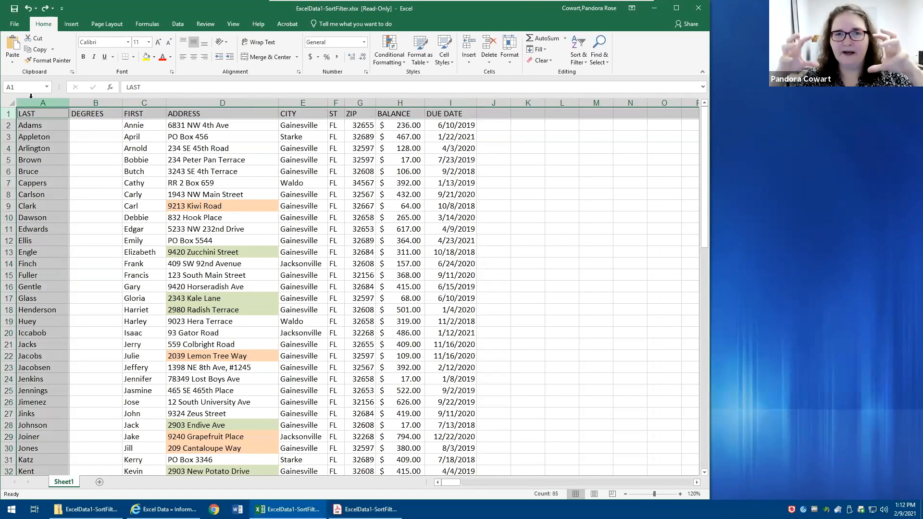
- Clear the contents of C2:I31 and select the range from A1 to the last used cell
{"action": "mouse_move", "coordinate": [135, 125]}
{"action": "left_mouse_down"}
{"action": "mouse_move", "coordinate": [221, 250]}
{"action": "mouse_move", "coordinate": [462, 457]}
{"action": "left_mouse_up"}
{"action": "key", "text": "Delete"}
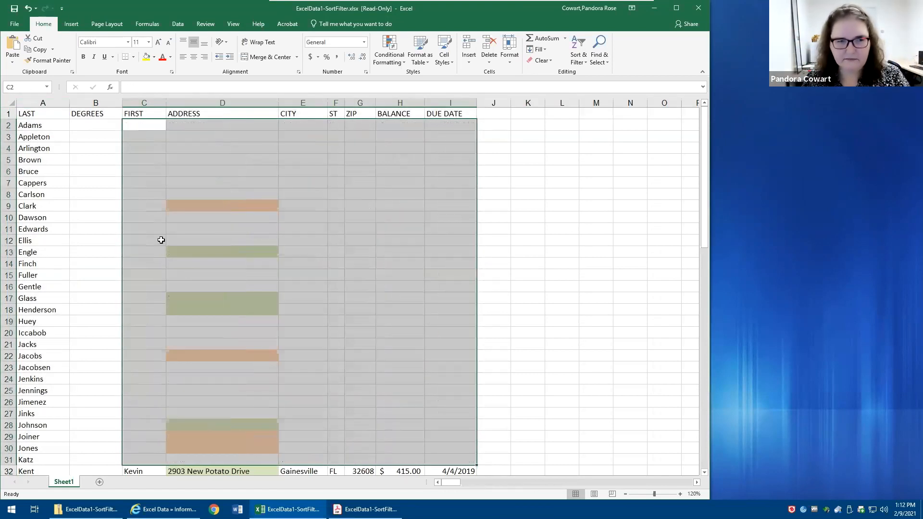
{"action": "left_click", "coordinate": [51, 113]}
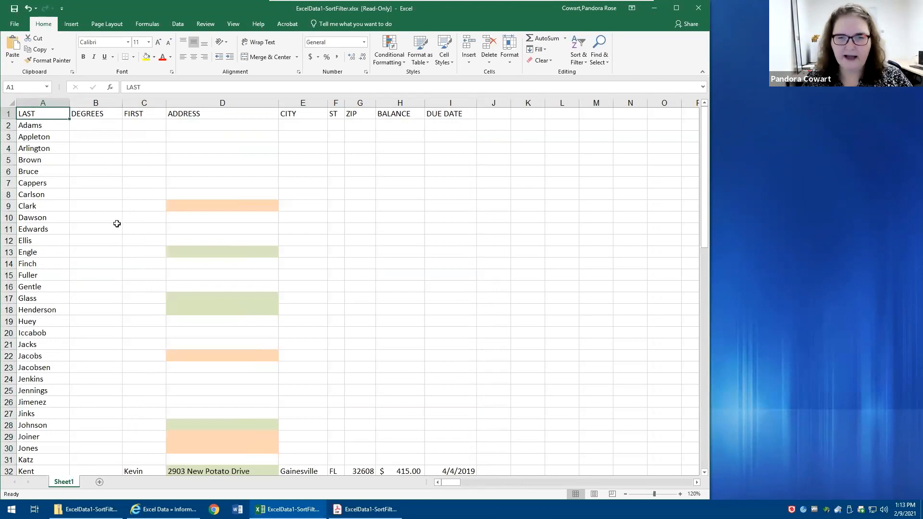
{"action": "key", "text": "ctrl+shift+End"}
{"action": "scroll", "coordinate": [115, 224], "scroll_direction": "up", "scroll_amount": 15}
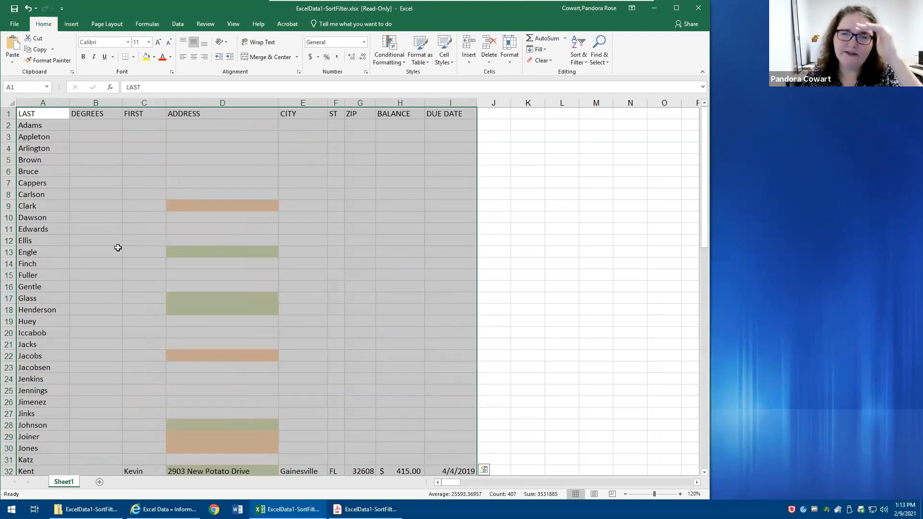
- Undo the cleared cells, the DEGREES heading and the inserted column, and select cell C11
{"action": "left_click", "coordinate": [35, 9]}
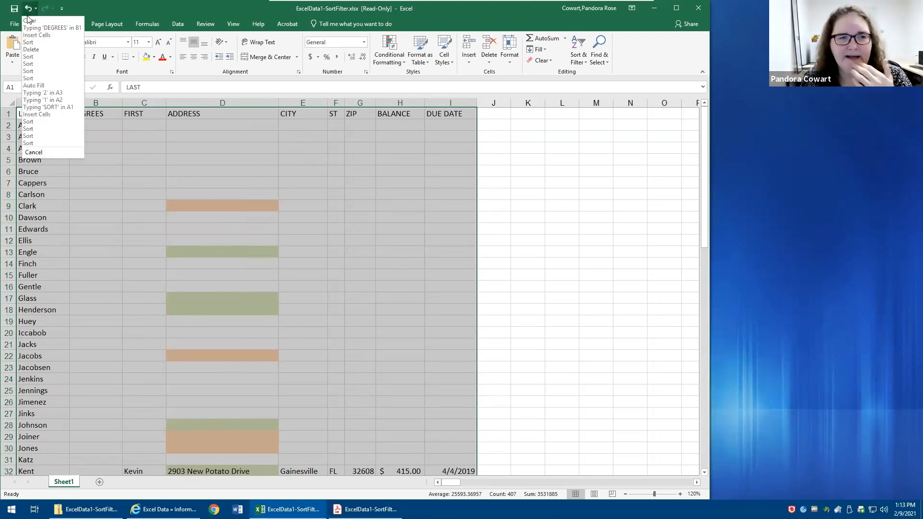
{"action": "left_click", "coordinate": [48, 28]}
{"action": "left_click", "coordinate": [28, 8]}
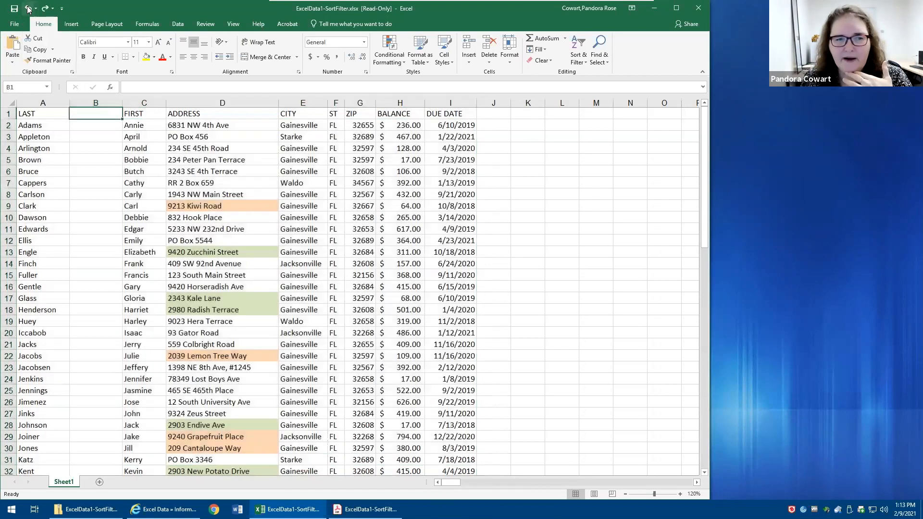
{"action": "left_click", "coordinate": [177, 232]}
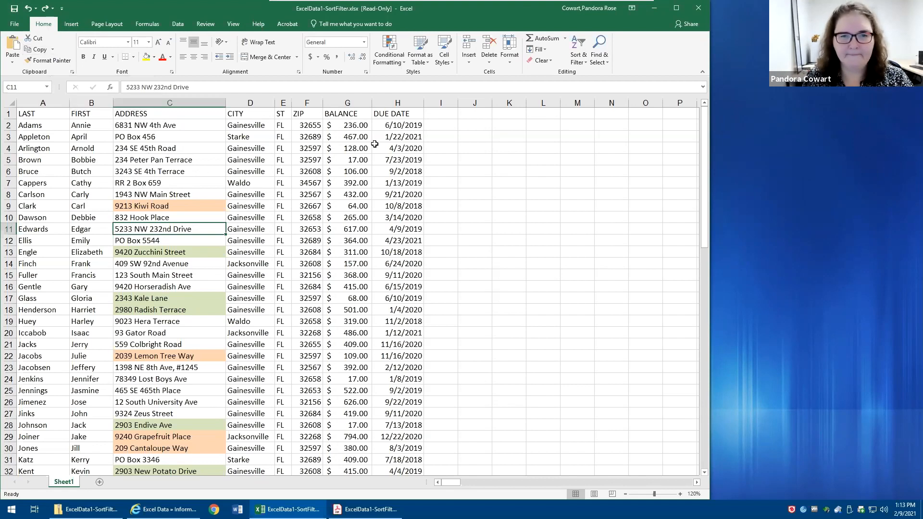
- Compare the sort options offered for the BALANCE heading with those offered for the amount in G2
{"action": "left_click", "coordinate": [346, 116]}
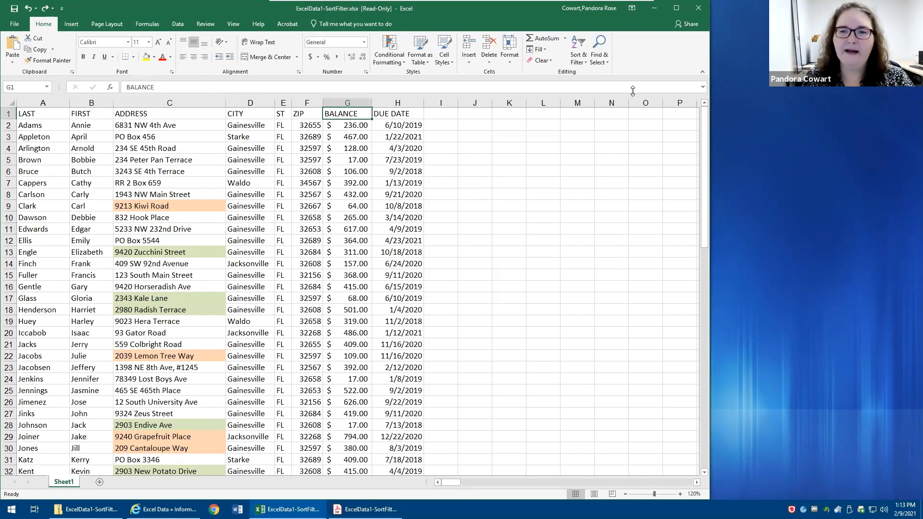
{"action": "left_click", "coordinate": [577, 61]}
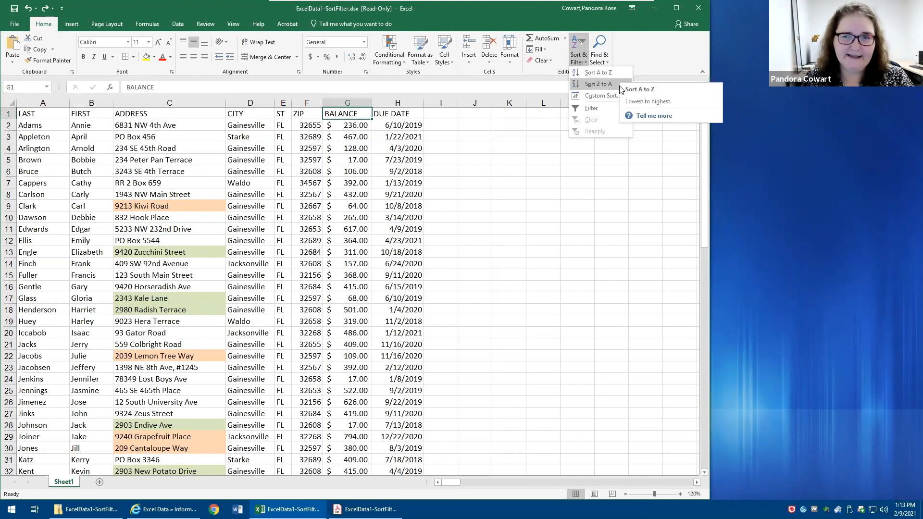
{"action": "left_click", "coordinate": [337, 126]}
{"action": "left_click", "coordinate": [334, 126]}
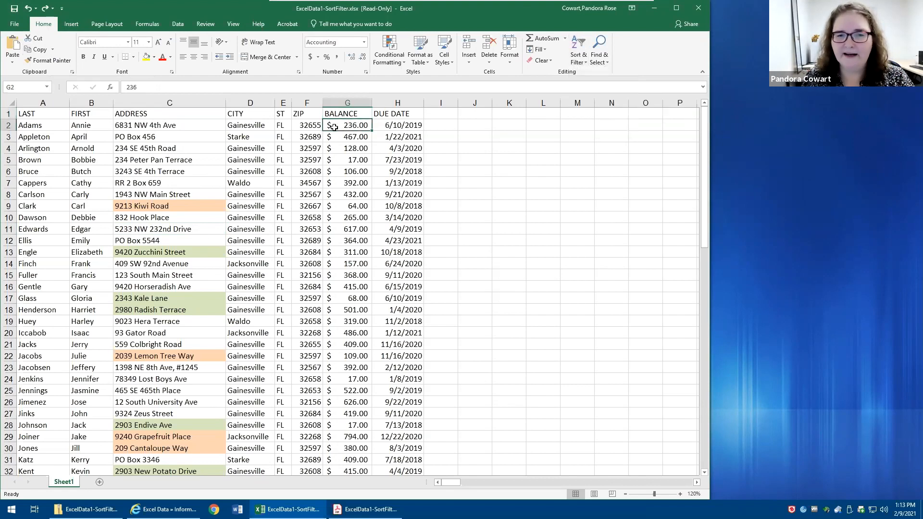
{"action": "left_click", "coordinate": [578, 56]}
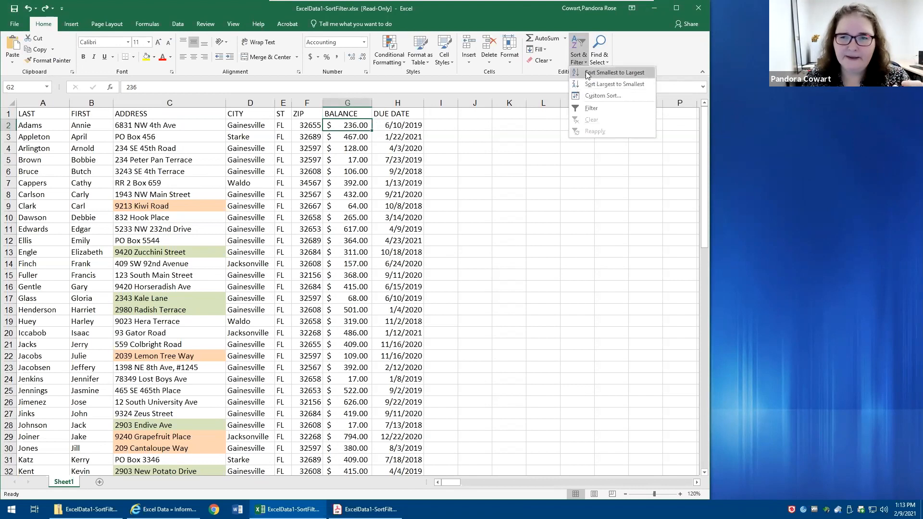
- Examine the sort options offered for the date in H2 of the DUE DATE column
{"action": "left_click", "coordinate": [404, 125]}
{"action": "left_click", "coordinate": [404, 125]}
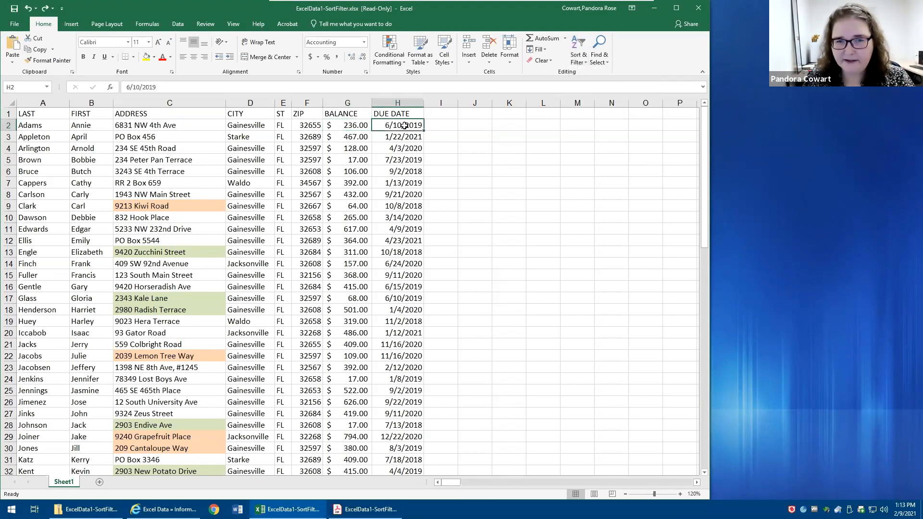
{"action": "left_click", "coordinate": [578, 45]}
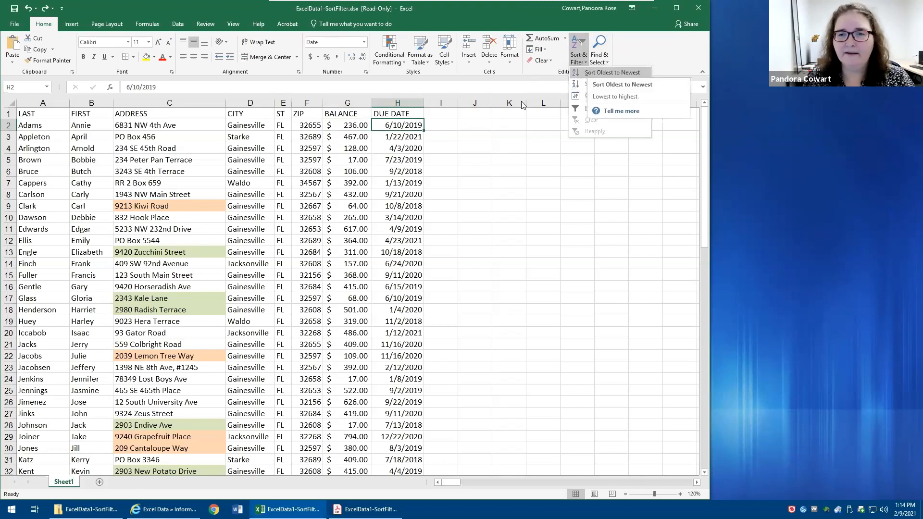
{"action": "left_click", "coordinate": [580, 57]}
{"action": "left_click", "coordinate": [579, 58]}
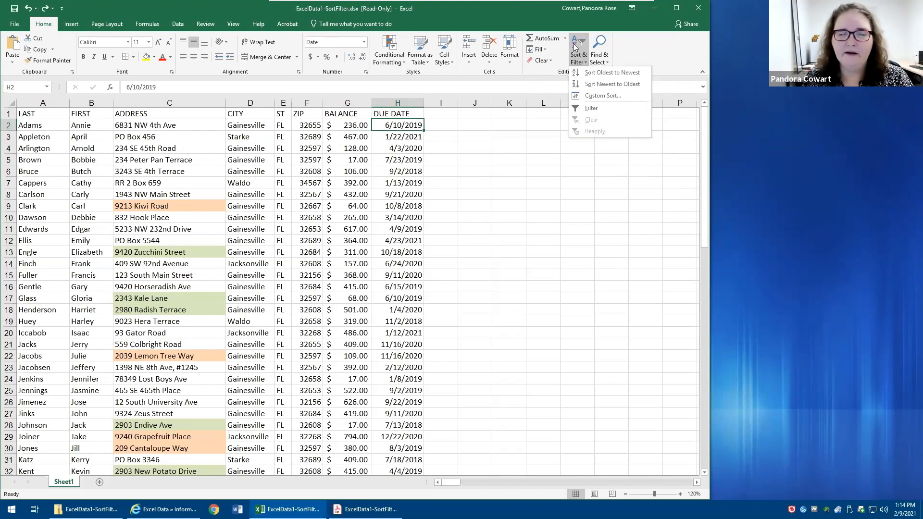
- Display the data commands and dismiss the tip about importing data
{"action": "left_click", "coordinate": [173, 24]}
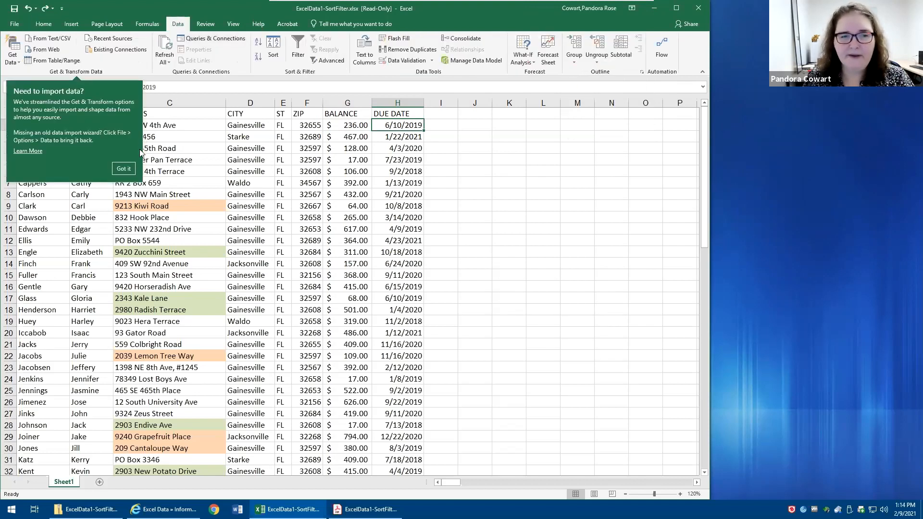
{"action": "left_click", "coordinate": [124, 168]}
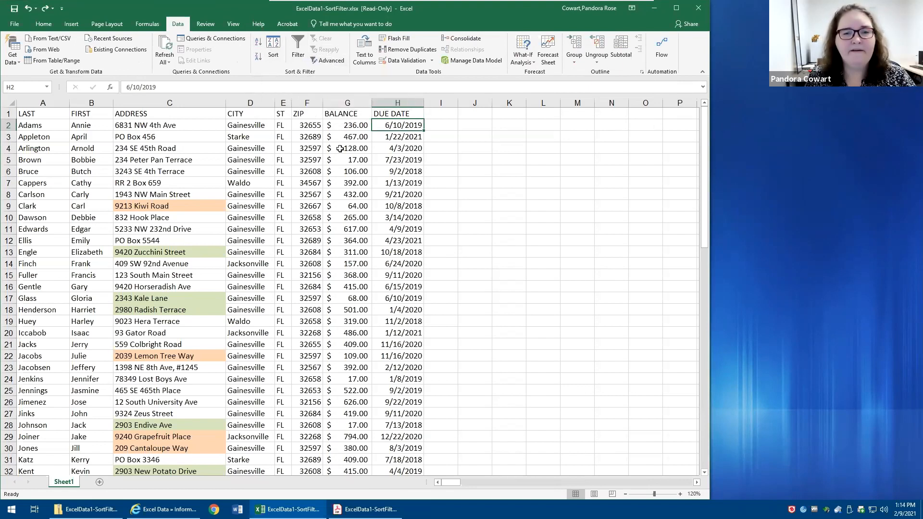
{"action": "left_click", "coordinate": [180, 180]}
{"action": "left_click", "coordinate": [170, 138]}
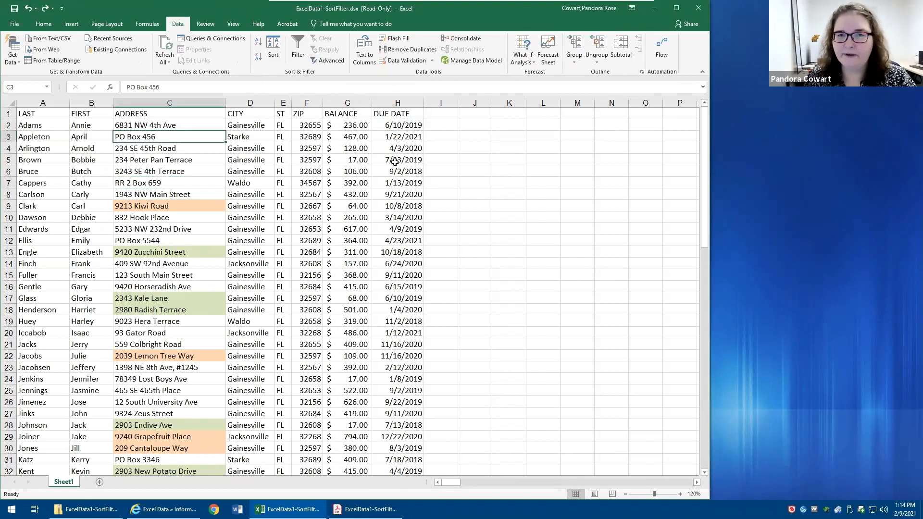
{"action": "left_click", "coordinate": [301, 248]}
{"action": "left_click", "coordinate": [136, 294]}
{"action": "left_click", "coordinate": [579, 262]}
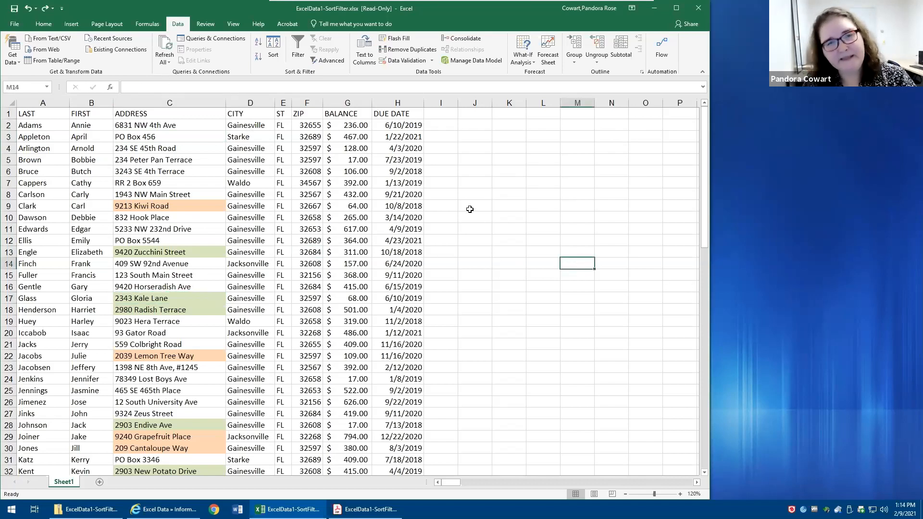
{"action": "left_click", "coordinate": [235, 171]}
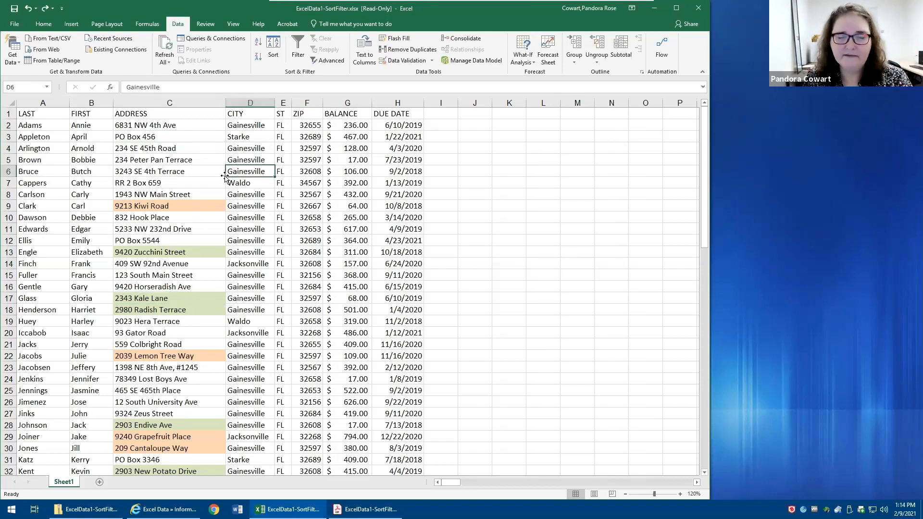
- Open the Sort dialog from the CITY heading, move it up over the list, and view the columns available to sort by
{"action": "left_click", "coordinate": [233, 113]}
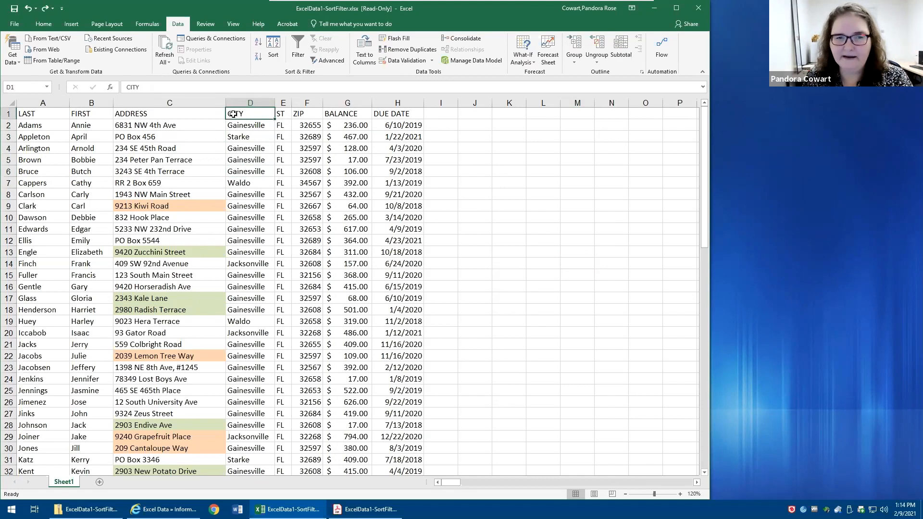
{"action": "left_click", "coordinate": [273, 48]}
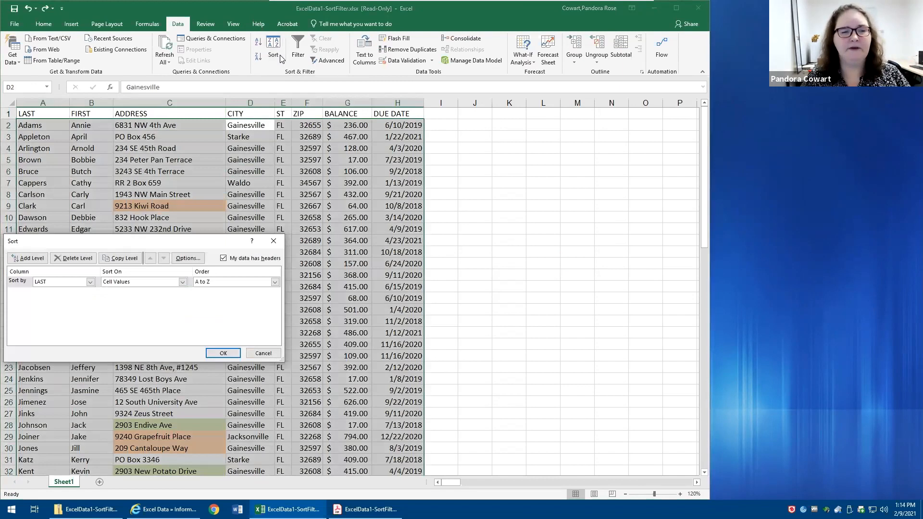
{"action": "left_click_drag", "start_coordinate": [178, 242], "coordinate": [251, 165]}
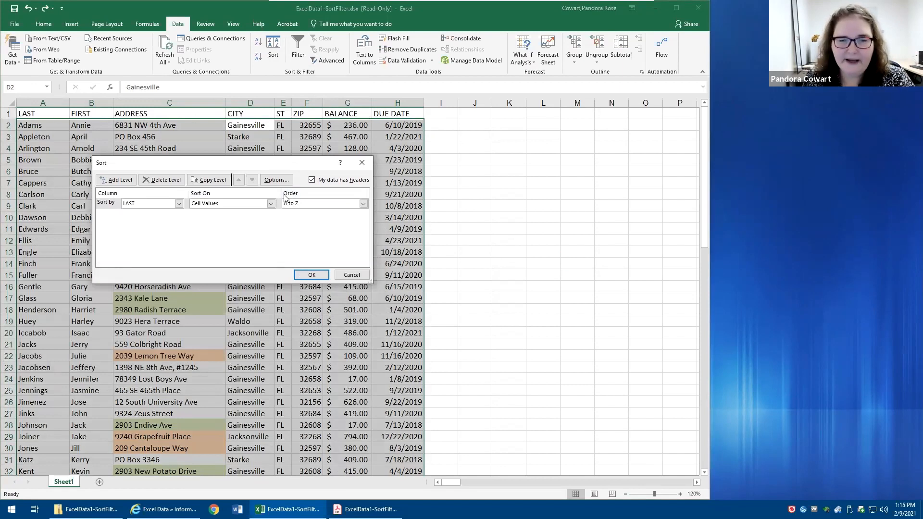
{"action": "left_click", "coordinate": [178, 204]}
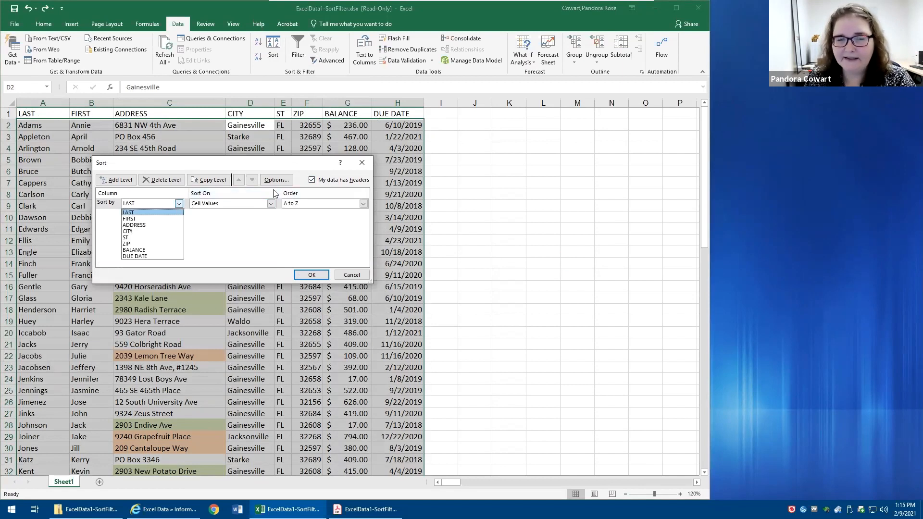
- Turn off the My data has headers option, view the column choices without headings, and turn the option back on
{"action": "left_click", "coordinate": [312, 183]}
{"action": "left_click", "coordinate": [312, 180]}
{"action": "left_click", "coordinate": [178, 205]}
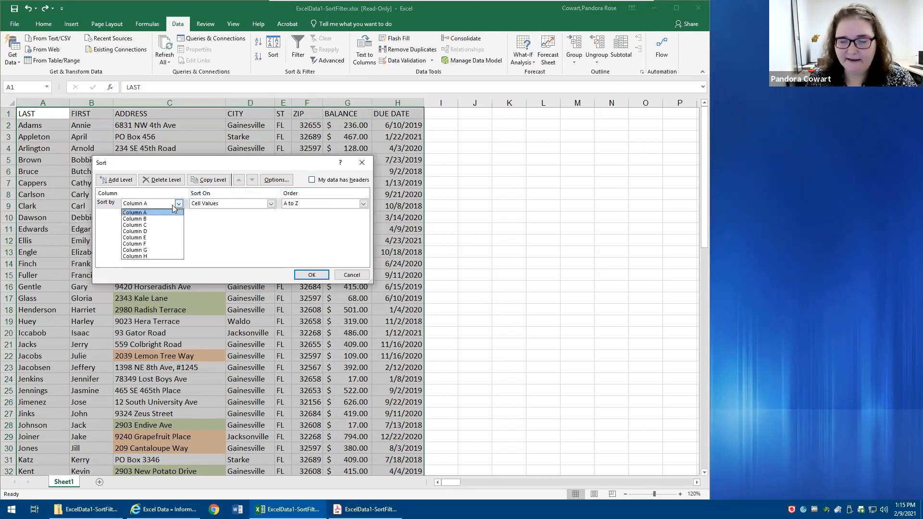
{"action": "left_click", "coordinate": [321, 184]}
{"action": "left_click", "coordinate": [321, 182]}
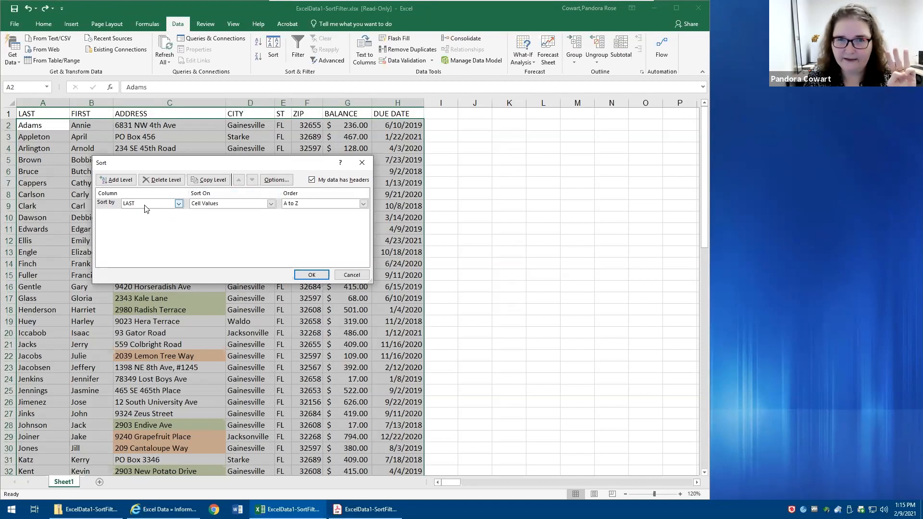
- Sort the list on three levels: CITY A to Z, BALANCE smallest to largest, and DUE DATE oldest to newest
{"action": "left_click", "coordinate": [178, 204]}
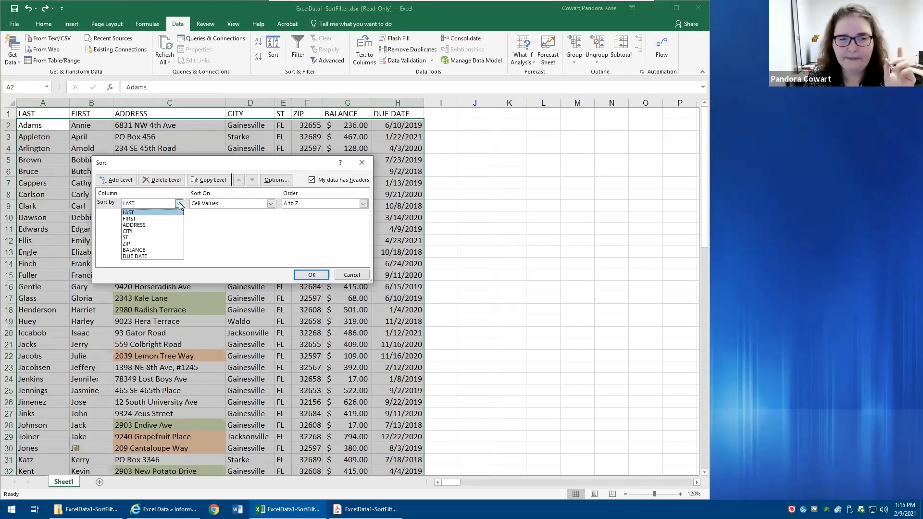
{"action": "left_click", "coordinate": [143, 233]}
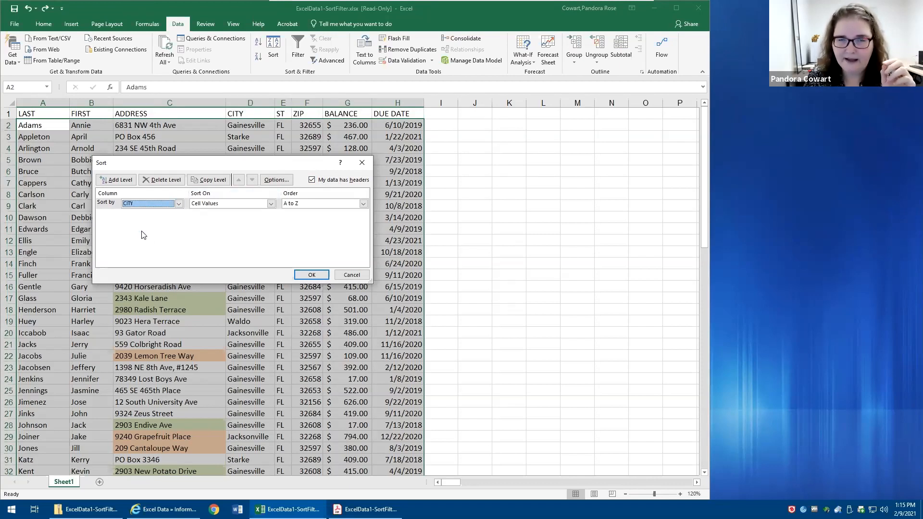
{"action": "left_click", "coordinate": [115, 184]}
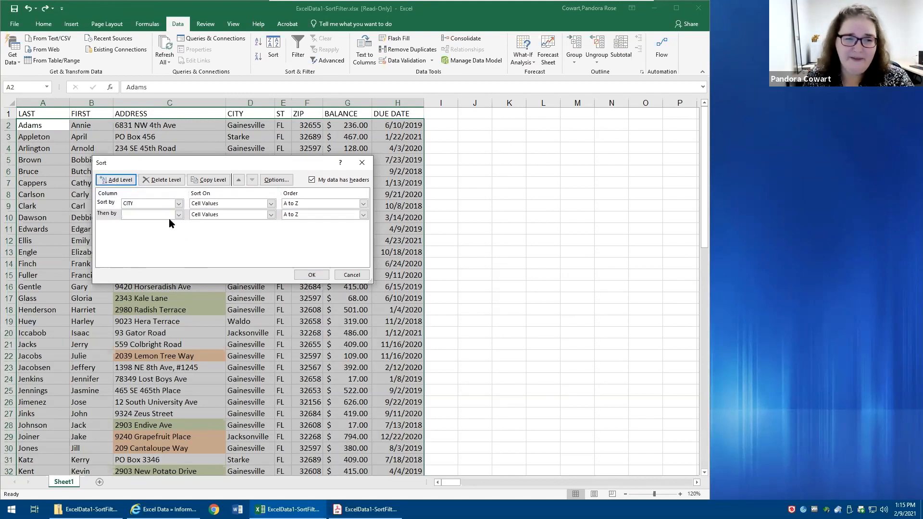
{"action": "left_click", "coordinate": [179, 215]}
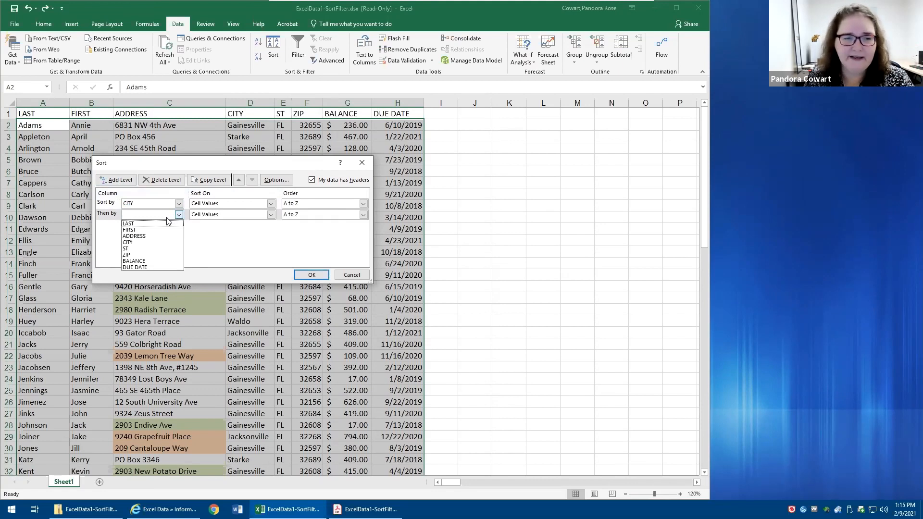
{"action": "left_click", "coordinate": [144, 261]}
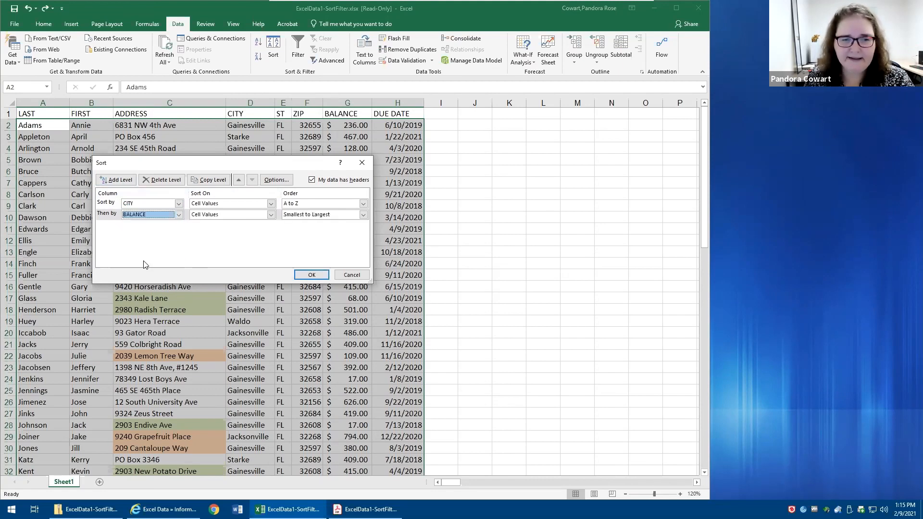
{"action": "left_click", "coordinate": [120, 180]}
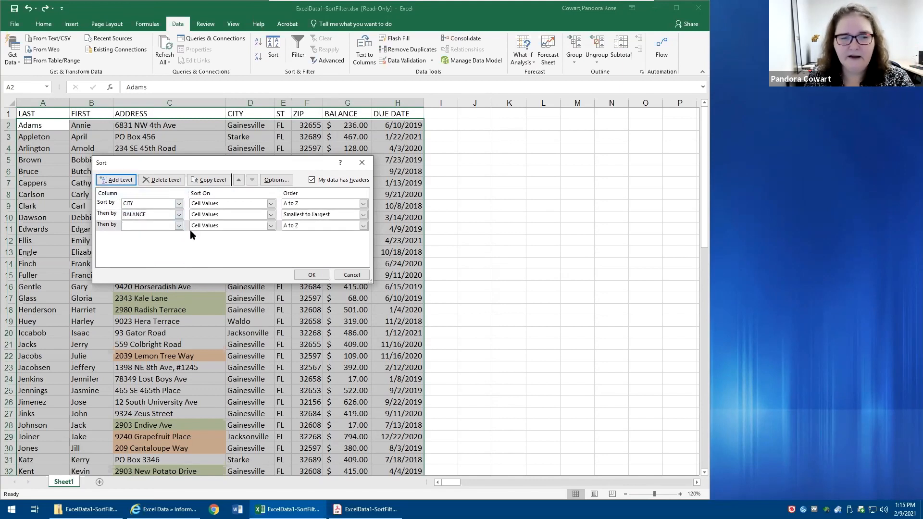
{"action": "left_click", "coordinate": [179, 225]}
{"action": "left_click", "coordinate": [158, 278]}
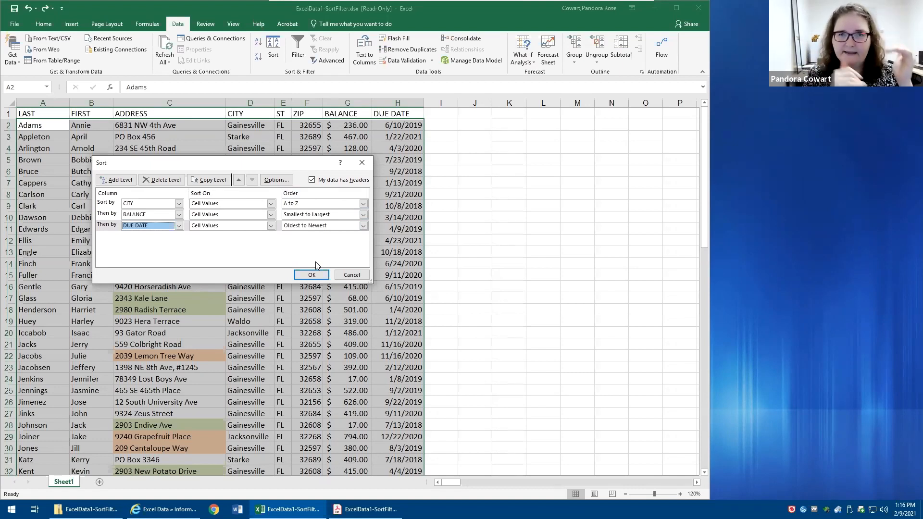
{"action": "left_click", "coordinate": [310, 275]}
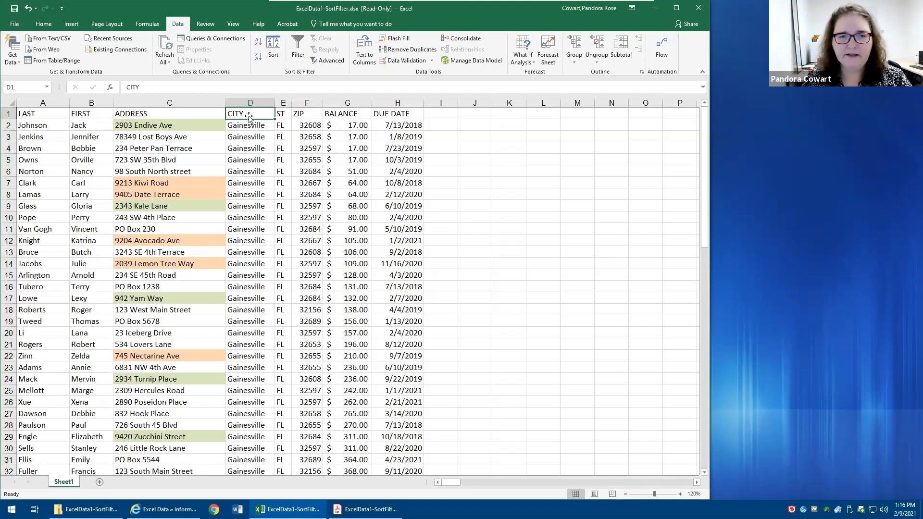
- Check the sort order in the CITY column, the balances in G2:G5 and the due dates in H2:H5
{"action": "left_click_drag", "start_coordinate": [244, 126], "coordinate": [262, 440]}
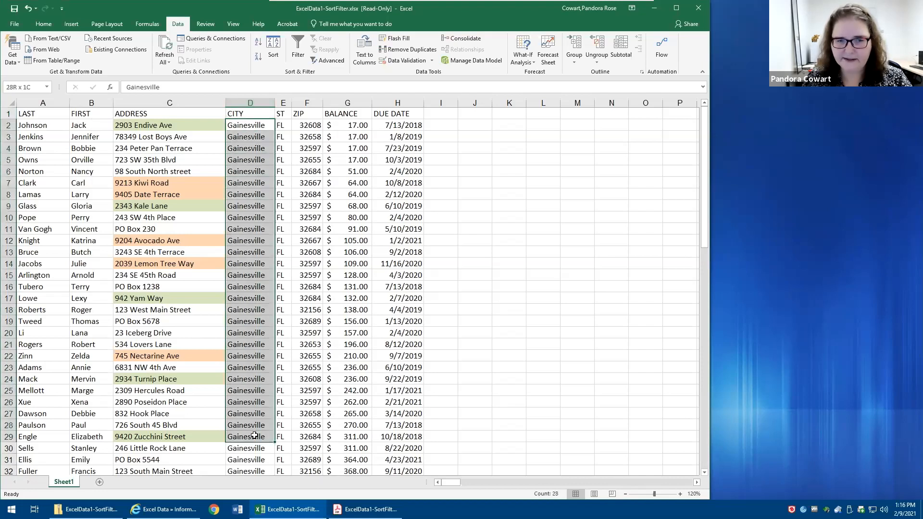
{"action": "left_click", "coordinate": [357, 127]}
{"action": "left_click_drag", "start_coordinate": [359, 136], "coordinate": [359, 161]}
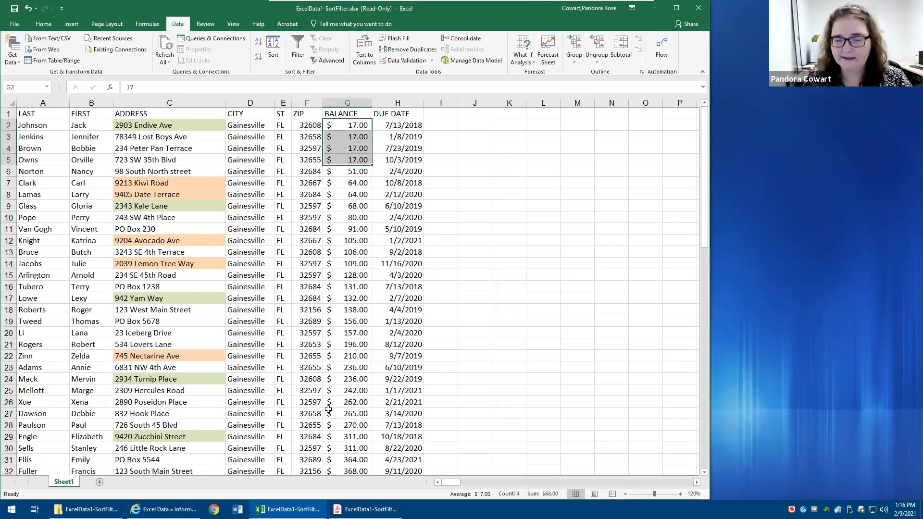
{"action": "left_click_drag", "start_coordinate": [382, 126], "coordinate": [395, 159]}
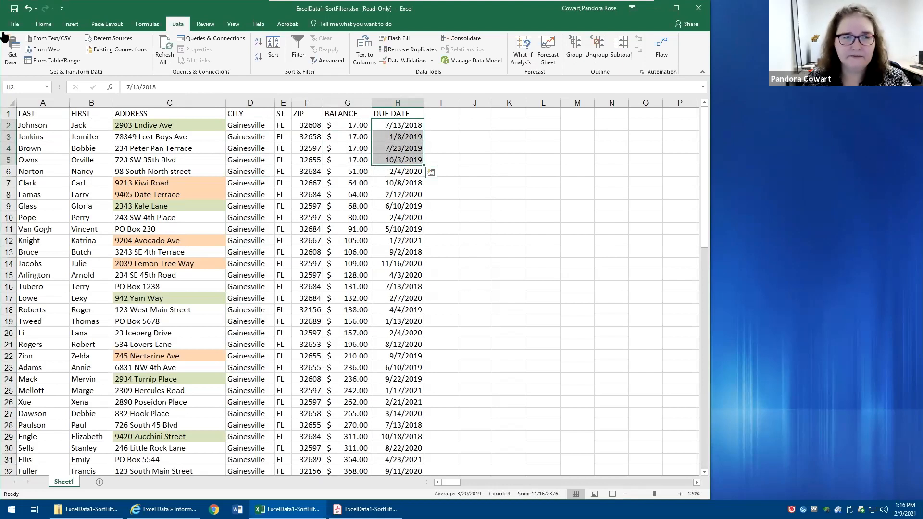
- Undo the three-level sort, redo it to compare the two orders, and undo it again
{"action": "left_click", "coordinate": [29, 8]}
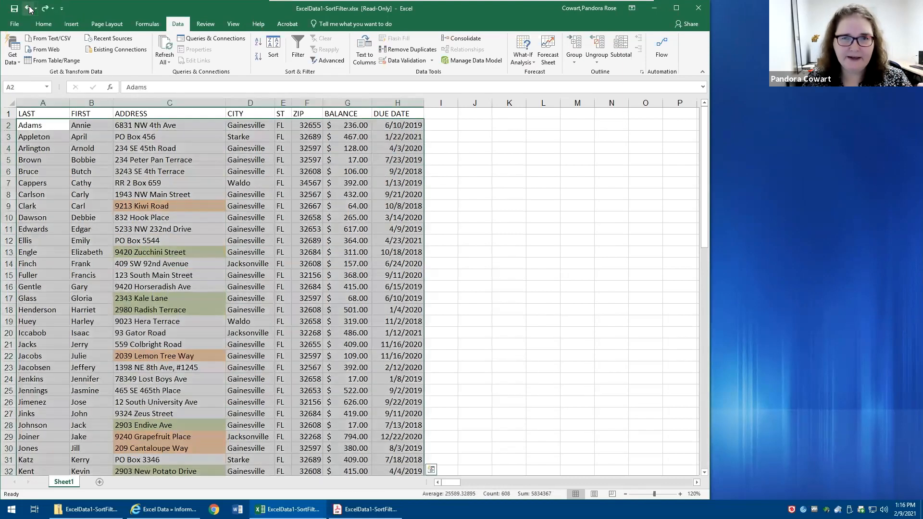
{"action": "left_click", "coordinate": [47, 7]}
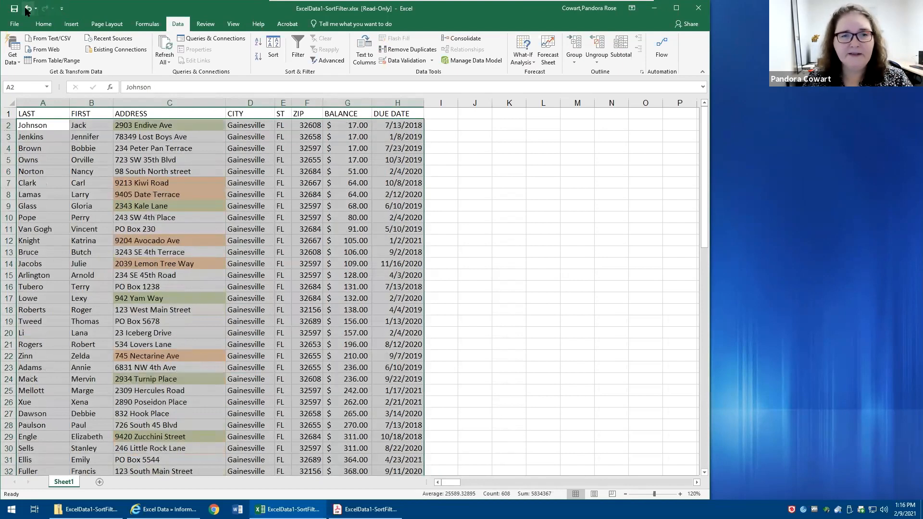
{"action": "left_click", "coordinate": [28, 7]}
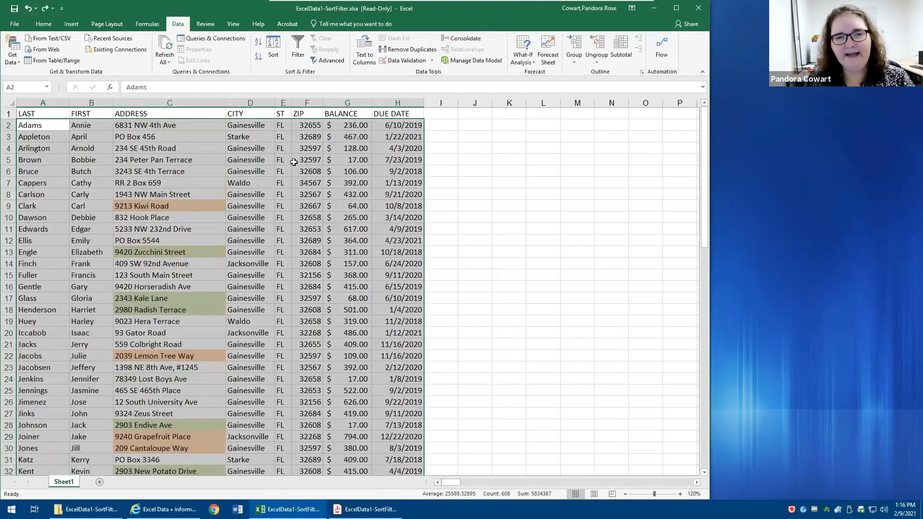
- Reopen the Sort dialog to check its sort levels, cancel it, and select cell E3
{"action": "left_click", "coordinate": [274, 56]}
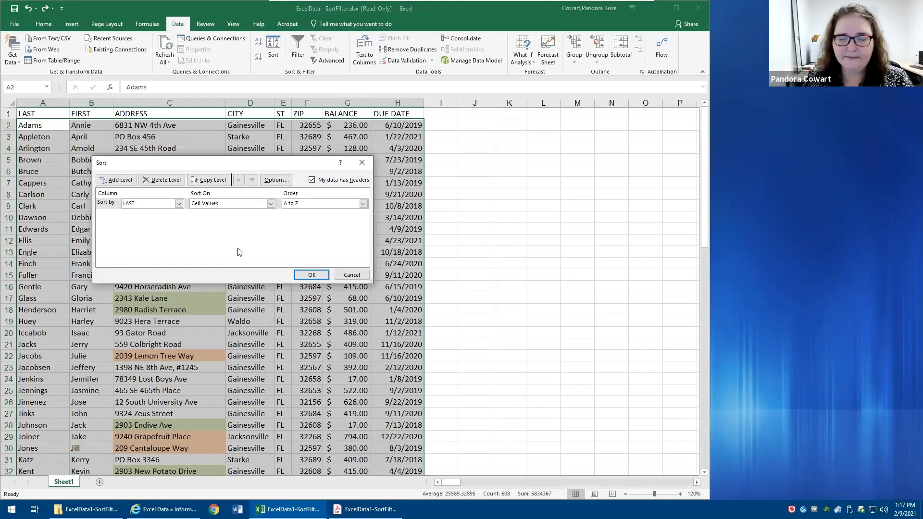
{"action": "left_click", "coordinate": [351, 275]}
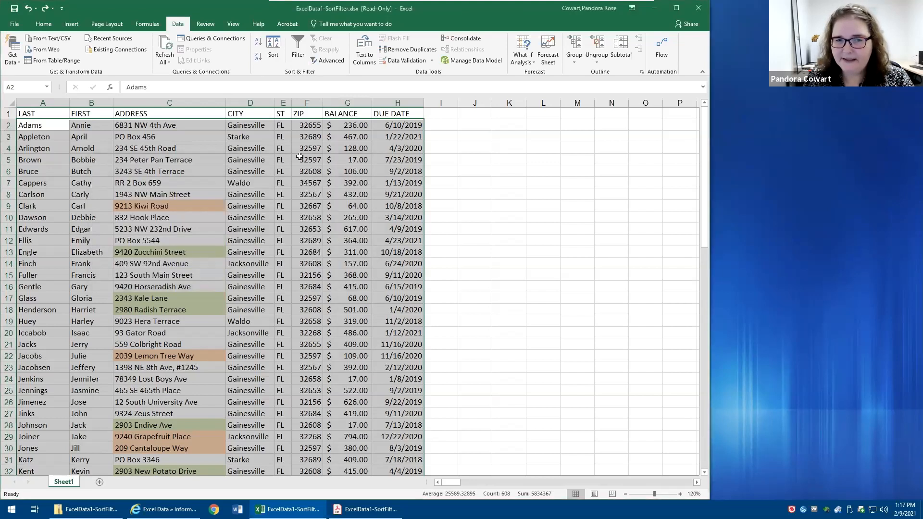
{"action": "left_click", "coordinate": [282, 133]}
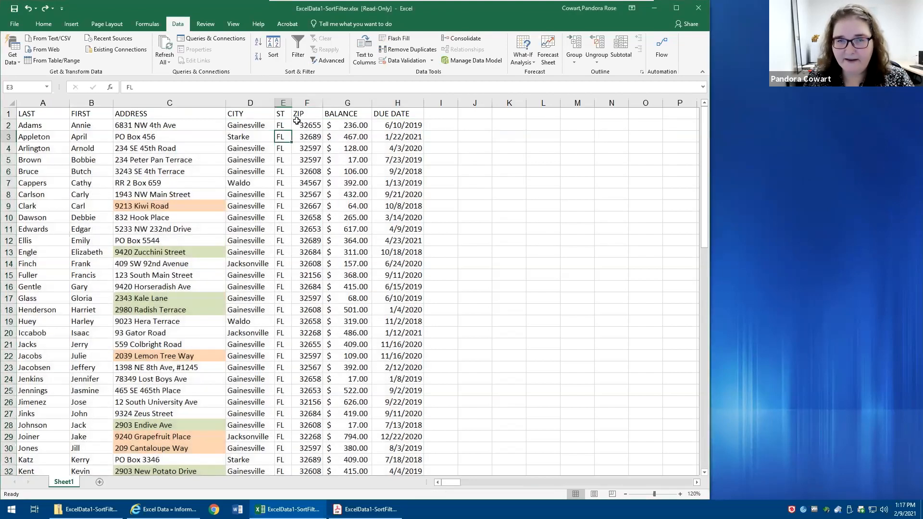
- Apply a three-level sort to the list by CITY A to Z, BALANCE smallest to largest, and DUE DATE oldest to newest
{"action": "left_click", "coordinate": [274, 46]}
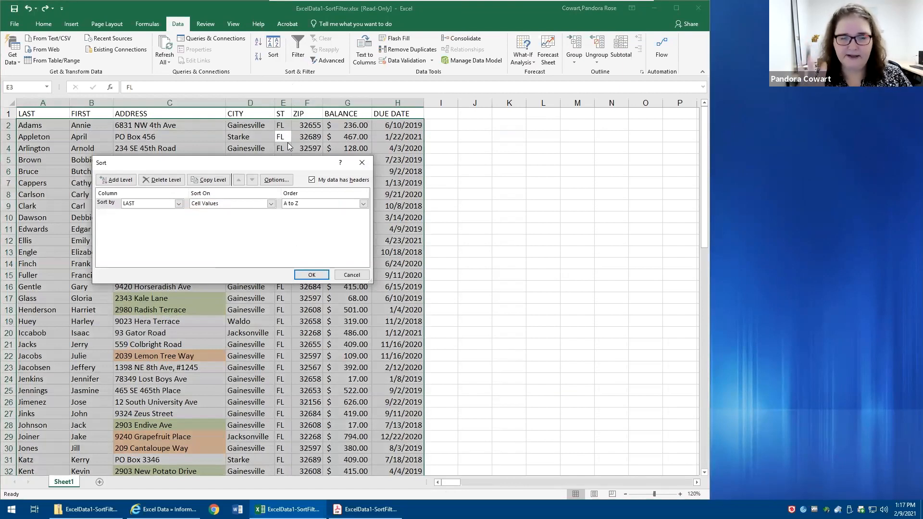
{"action": "left_click", "coordinate": [178, 204]}
{"action": "left_click", "coordinate": [163, 231]}
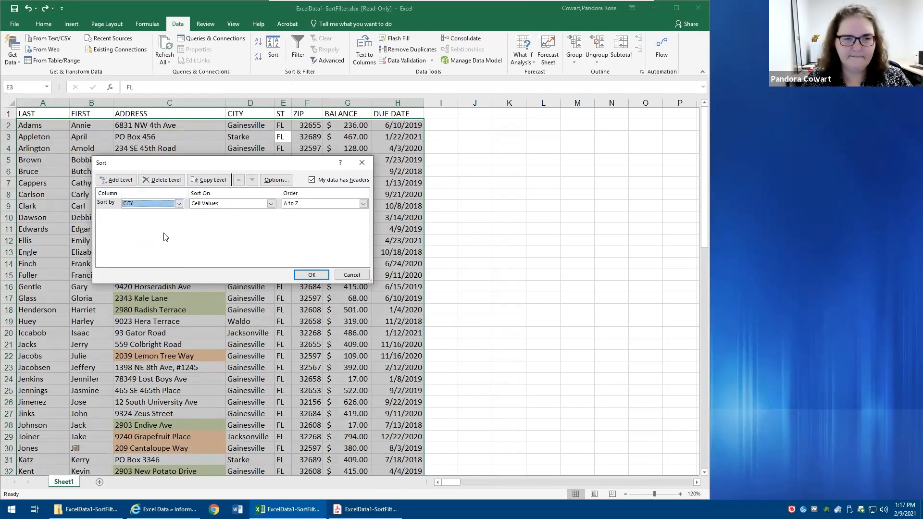
{"action": "left_click", "coordinate": [116, 179]}
{"action": "left_click", "coordinate": [176, 215]}
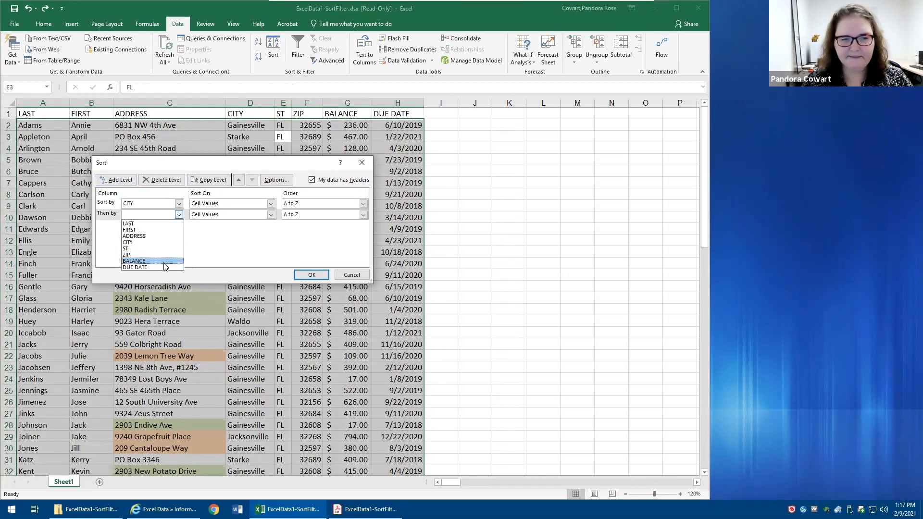
{"action": "left_click", "coordinate": [164, 262]}
{"action": "left_click", "coordinate": [116, 180]}
{"action": "left_click", "coordinate": [178, 226]}
{"action": "left_click", "coordinate": [160, 276]}
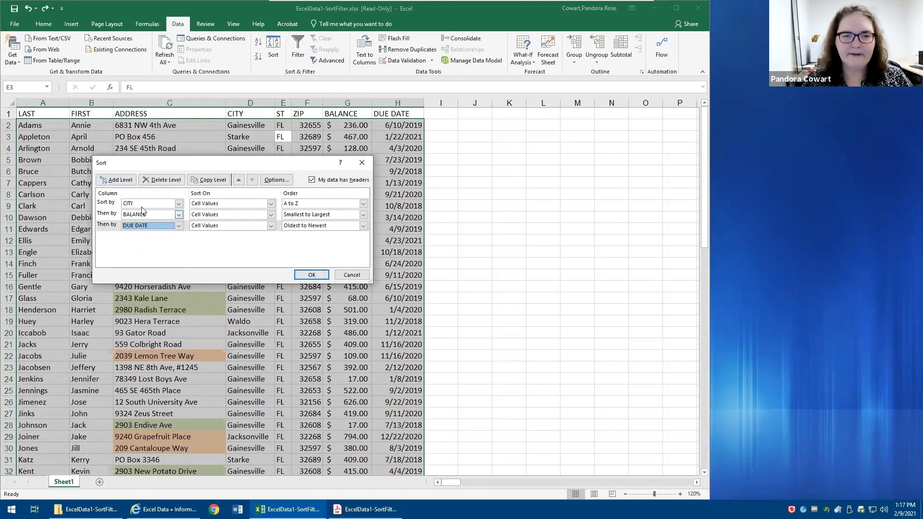
{"action": "left_click", "coordinate": [314, 275]}
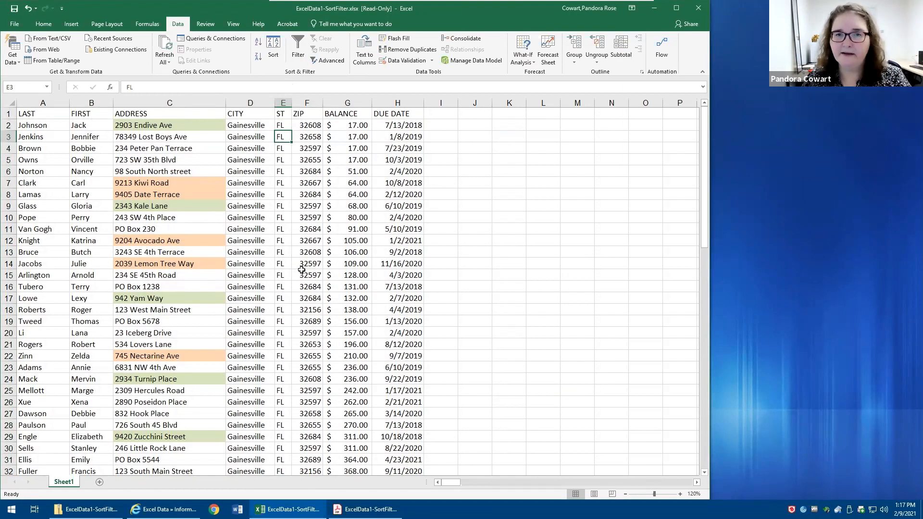
- Move the BALANCE sort level below DUE DATE and re-sort the list
{"action": "left_click", "coordinate": [273, 48]}
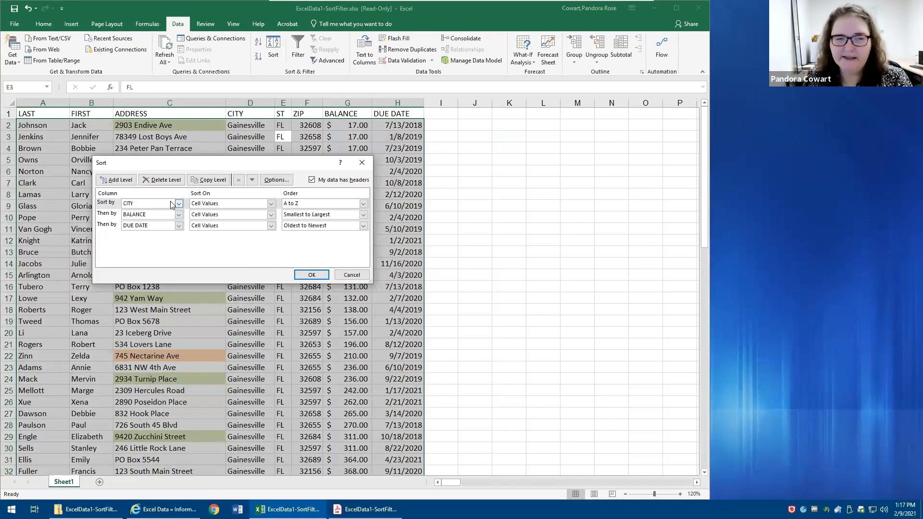
{"action": "left_click", "coordinate": [107, 215]}
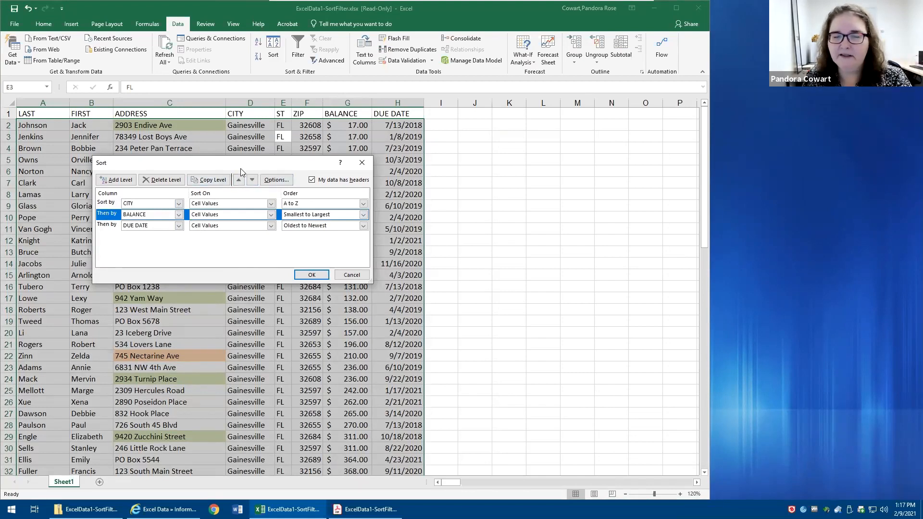
{"action": "left_click", "coordinate": [252, 180]}
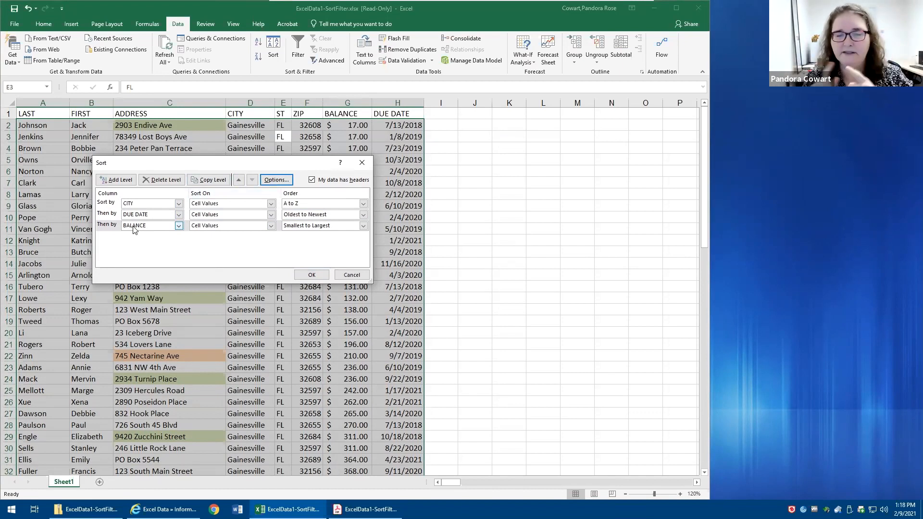
{"action": "left_click", "coordinate": [311, 276]}
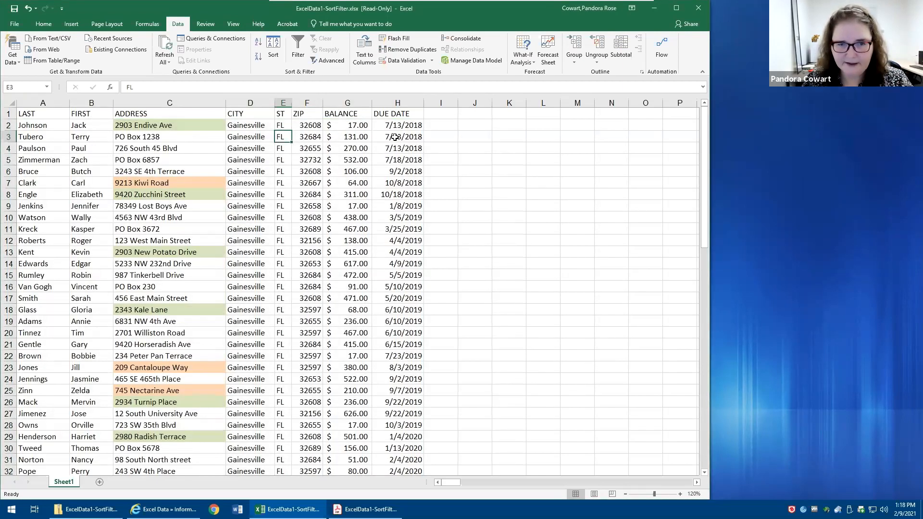
- Examine how balances are ordered within matching due dates in G2:H4 and G12:H13
{"action": "left_click_drag", "start_coordinate": [395, 126], "coordinate": [363, 149]}
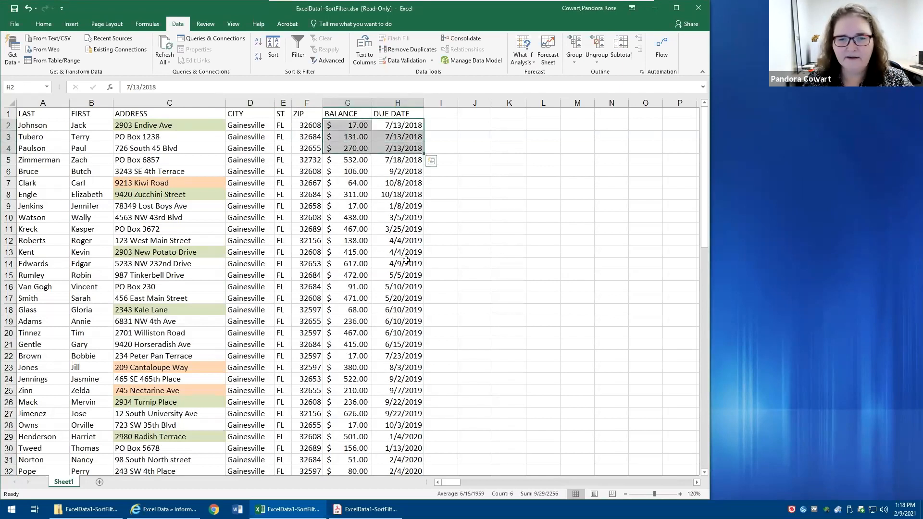
{"action": "left_click_drag", "start_coordinate": [403, 240], "coordinate": [353, 251]}
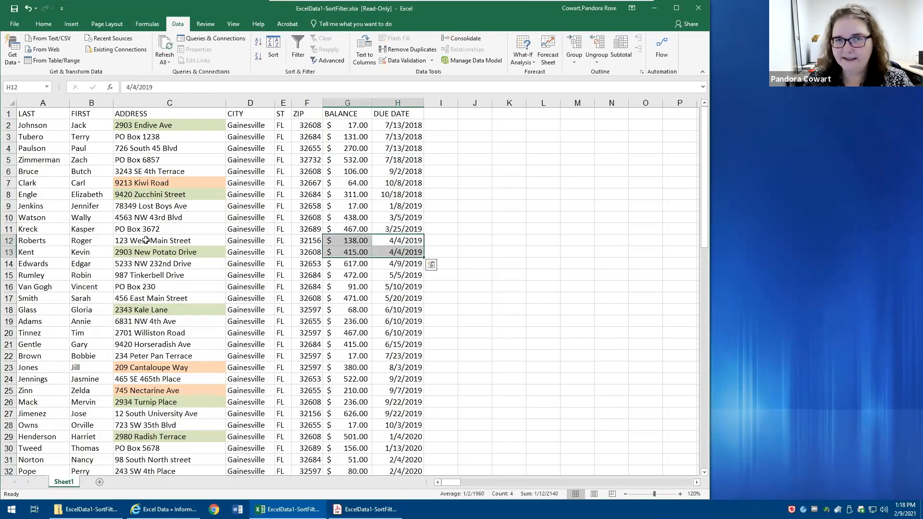
{"action": "left_click", "coordinate": [178, 288]}
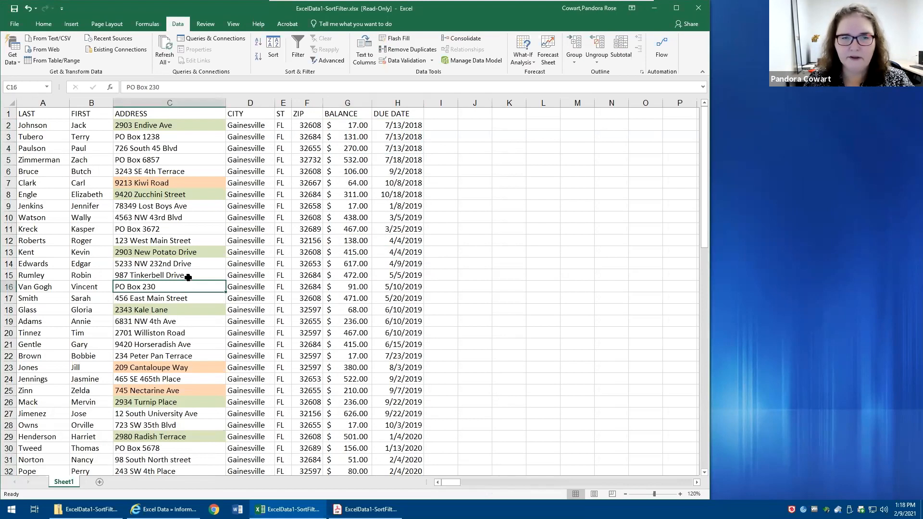
- Sort the list by the LAST column from A to Z
{"action": "left_click", "coordinate": [42, 114]}
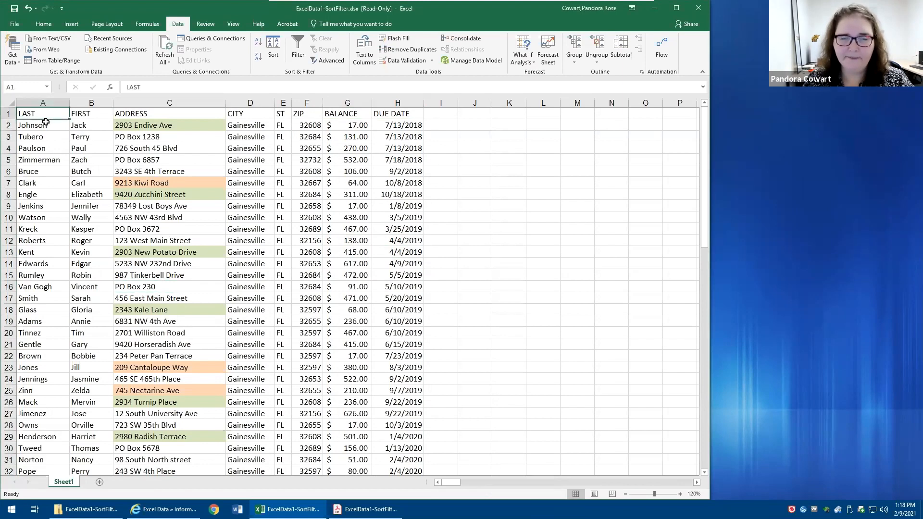
{"action": "left_click", "coordinate": [258, 41]}
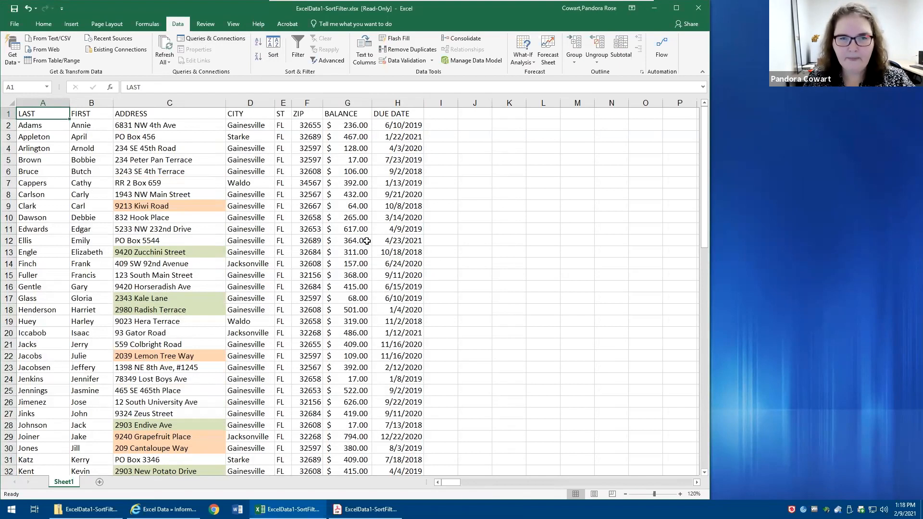
- Replace the existing sort level with one on the ADDRESS column's cell color, placing orange on top
{"action": "left_click", "coordinate": [273, 48]}
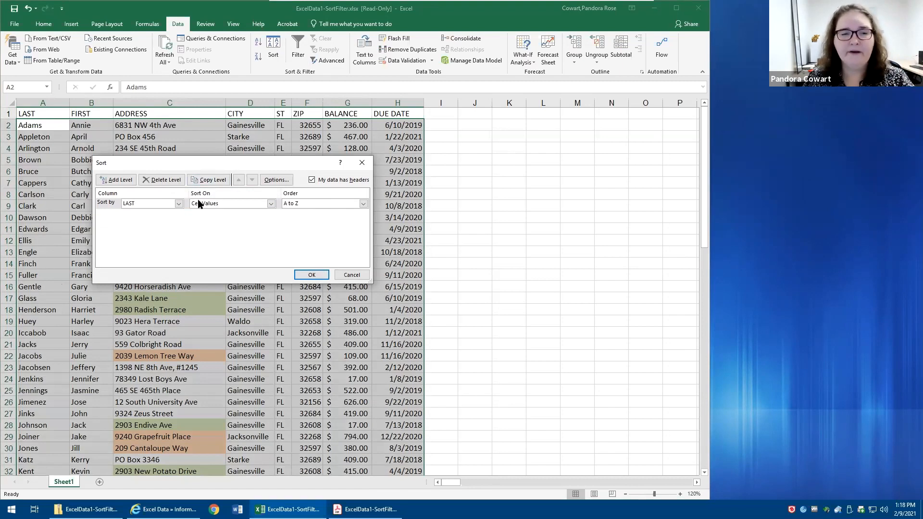
{"action": "left_click", "coordinate": [163, 180]}
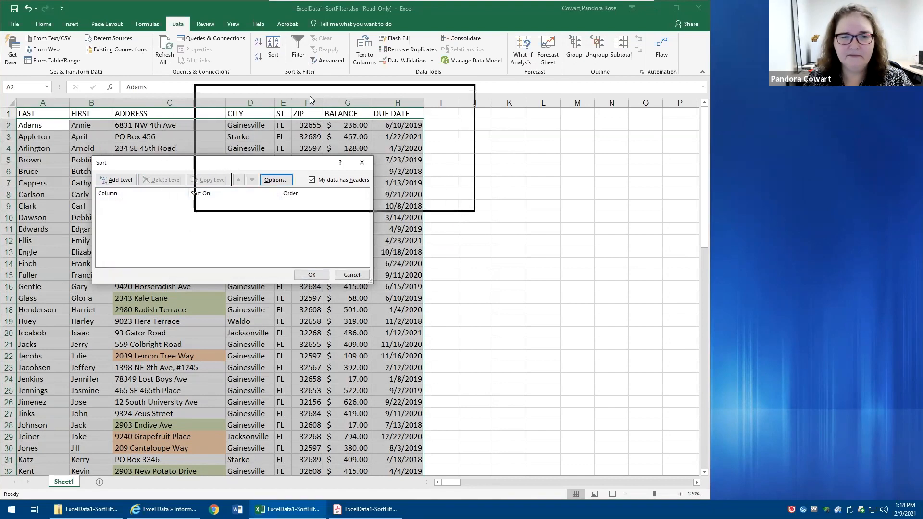
{"action": "left_click_drag", "start_coordinate": [309, 96], "coordinate": [275, 99]}
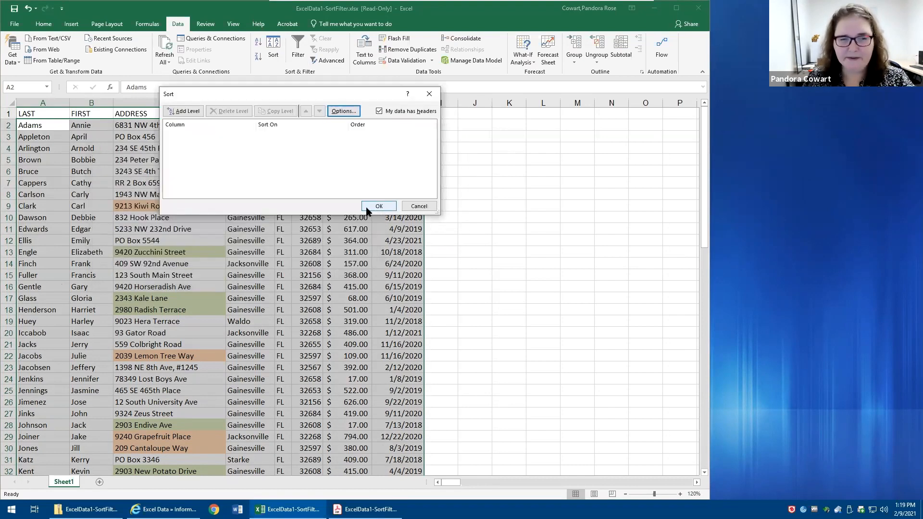
{"action": "left_click", "coordinate": [183, 112]}
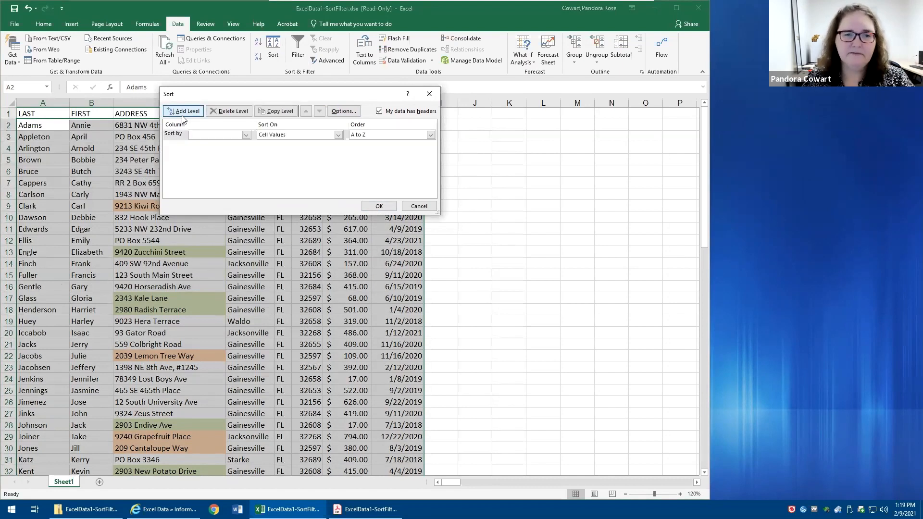
{"action": "left_click", "coordinate": [246, 135]}
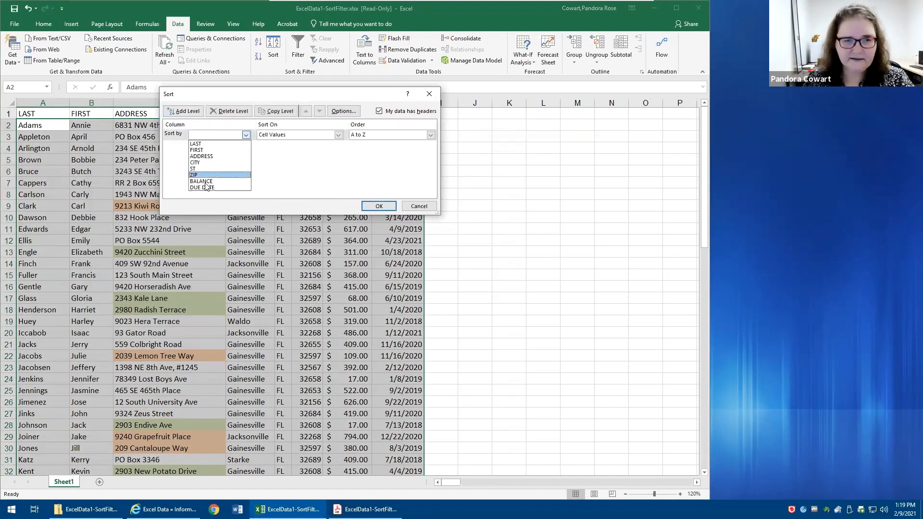
{"action": "left_click", "coordinate": [202, 157]}
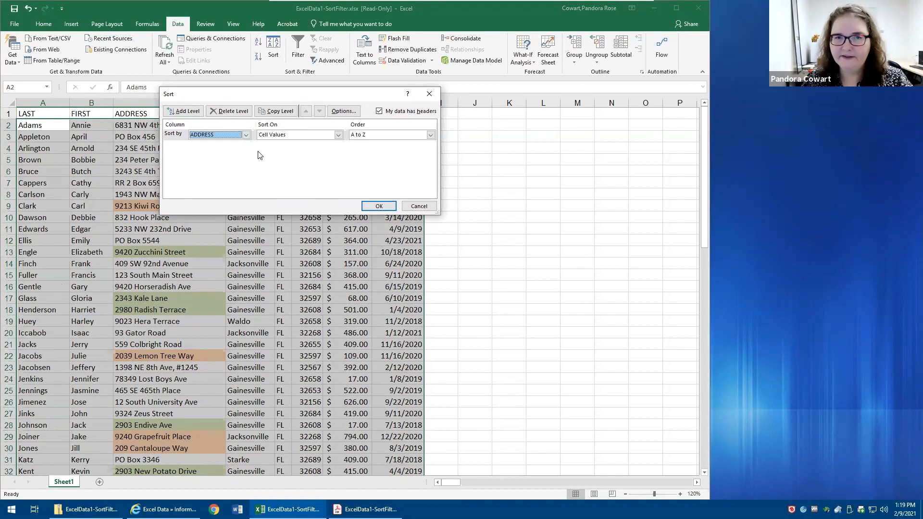
{"action": "left_click", "coordinate": [279, 136]}
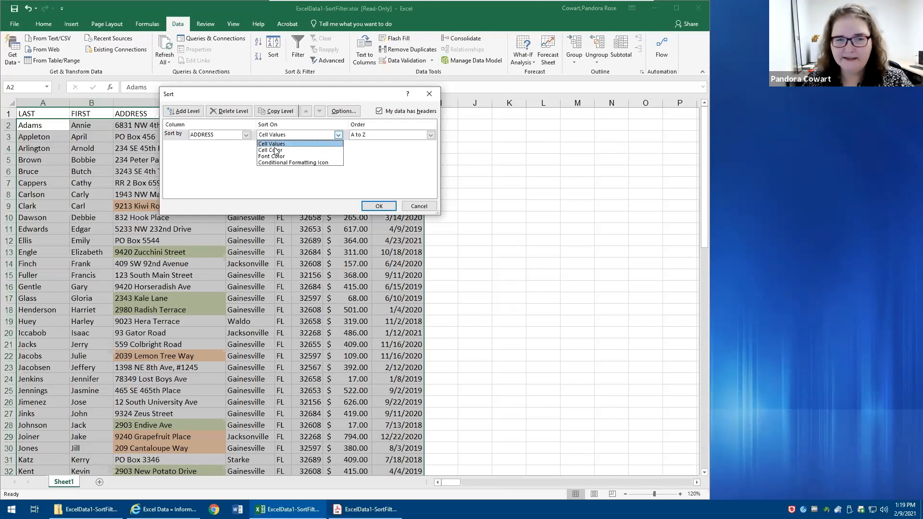
{"action": "left_click", "coordinate": [274, 151]}
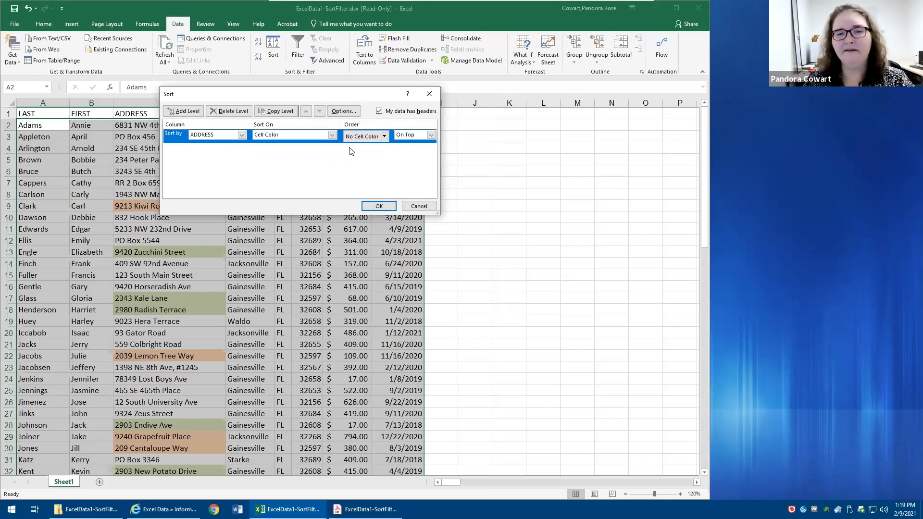
{"action": "left_click", "coordinate": [384, 136]}
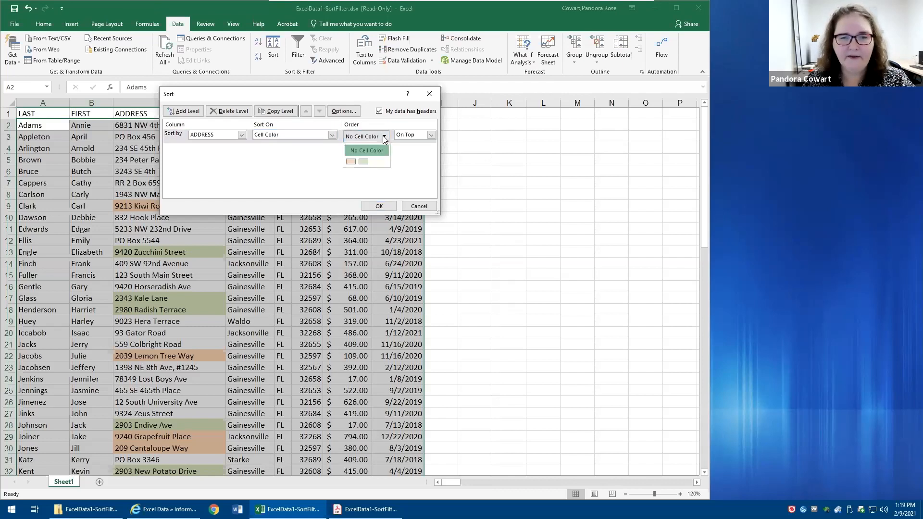
{"action": "left_click", "coordinate": [350, 162]}
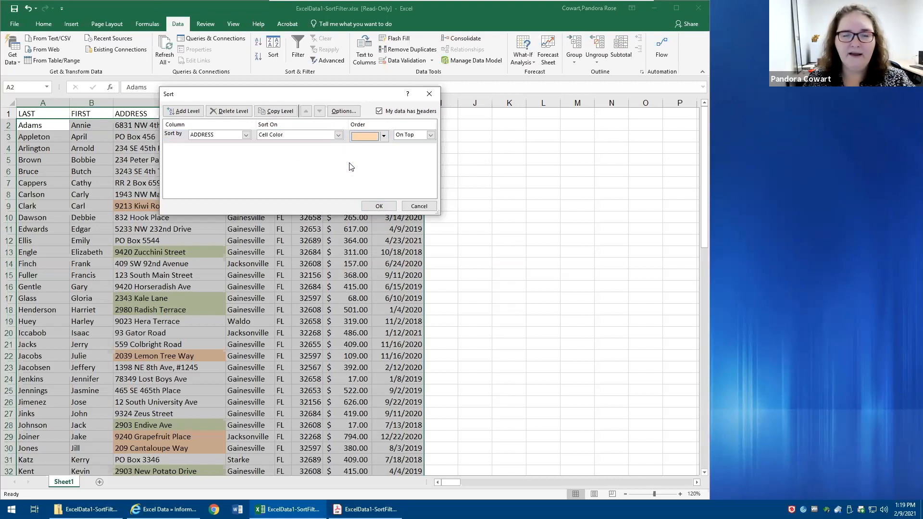
- Copy the ADDRESS cell color level and set the copy to place green on top
{"action": "left_click", "coordinate": [273, 112]}
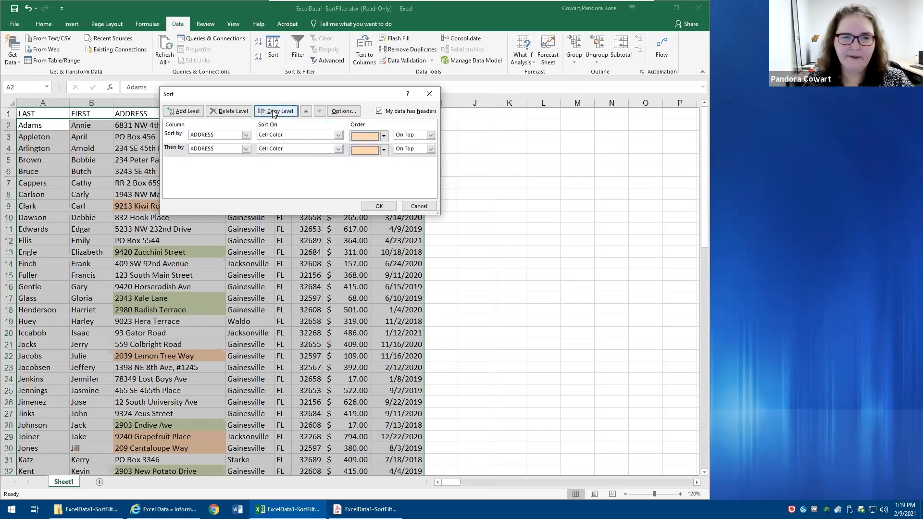
{"action": "left_click", "coordinate": [358, 150]}
{"action": "left_click", "coordinate": [369, 176]}
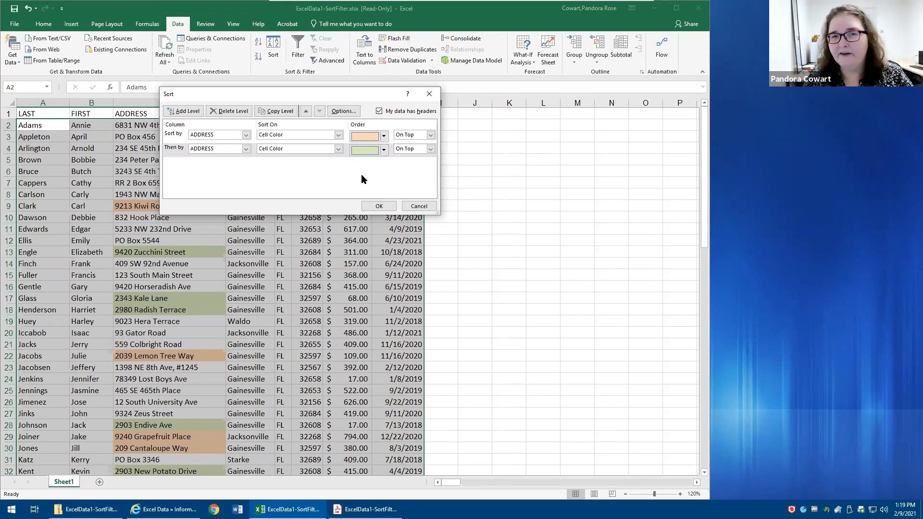
{"action": "left_click", "coordinate": [384, 150]}
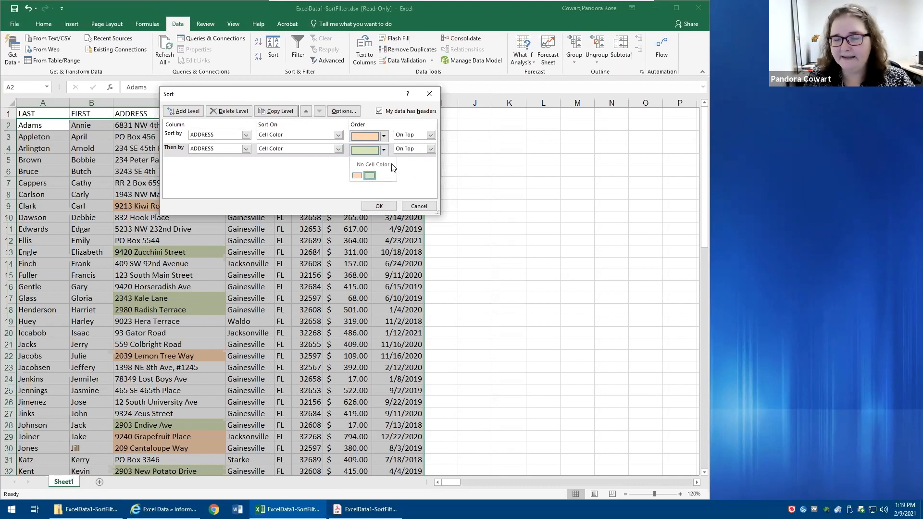
{"action": "left_click", "coordinate": [269, 178]}
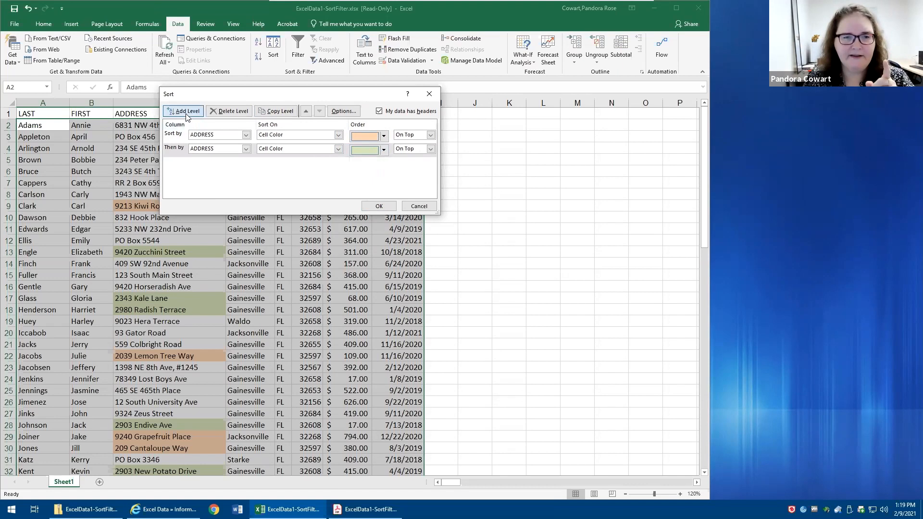
- Add a third sort level on BALANCE values from largest to smallest and apply the sort
{"action": "left_click", "coordinate": [187, 112]}
{"action": "left_click", "coordinate": [246, 163]}
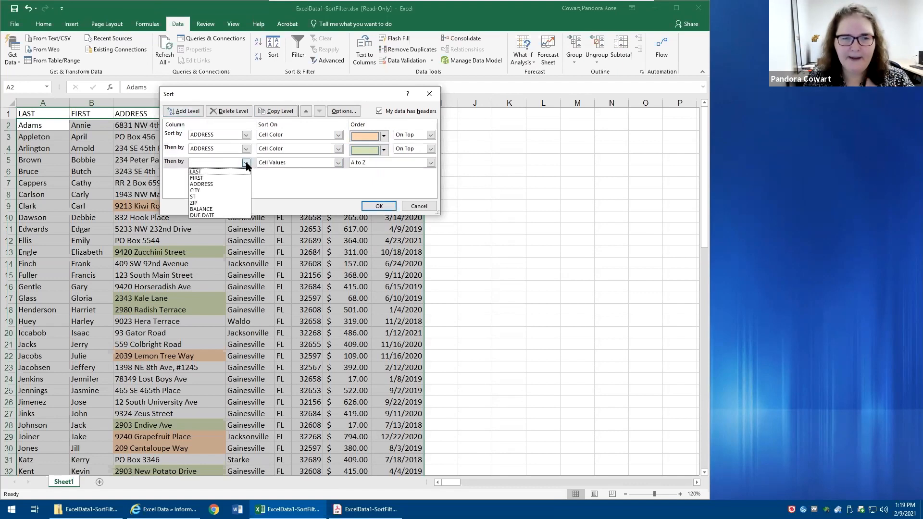
{"action": "left_click", "coordinate": [245, 208]}
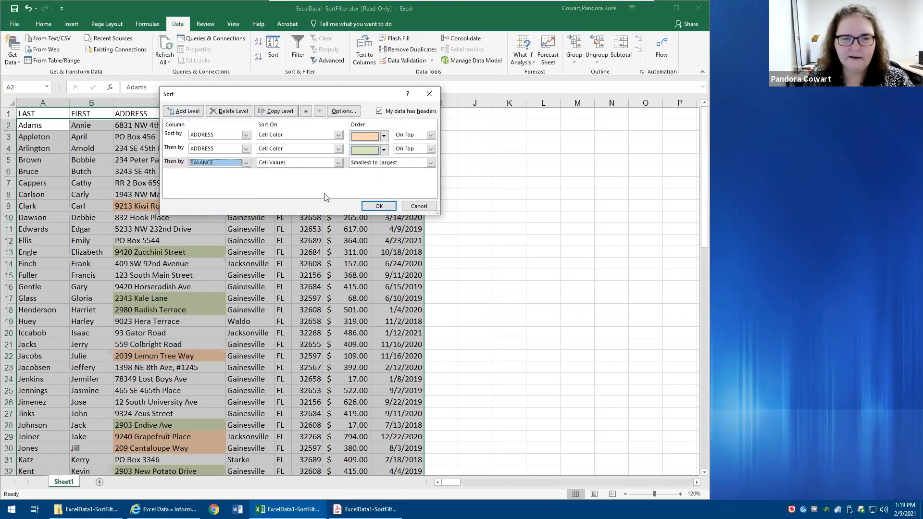
{"action": "left_click", "coordinate": [431, 162]}
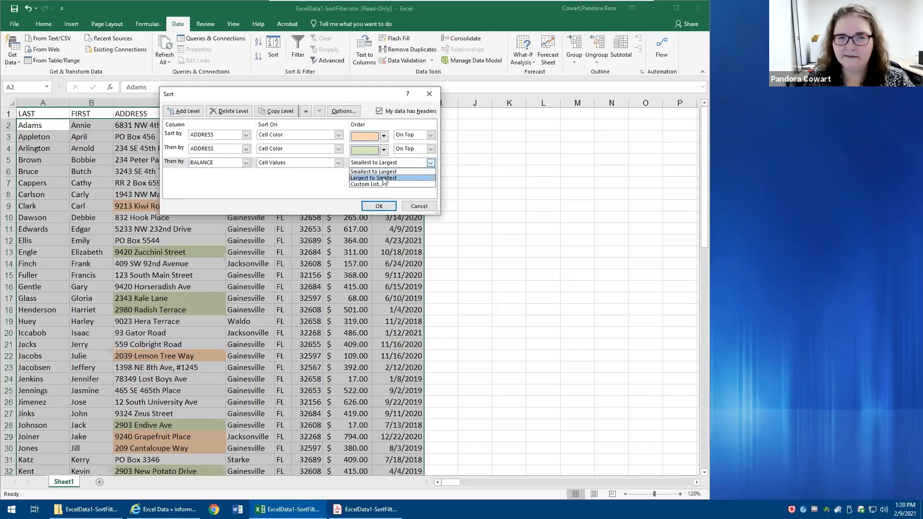
{"action": "left_click", "coordinate": [383, 178]}
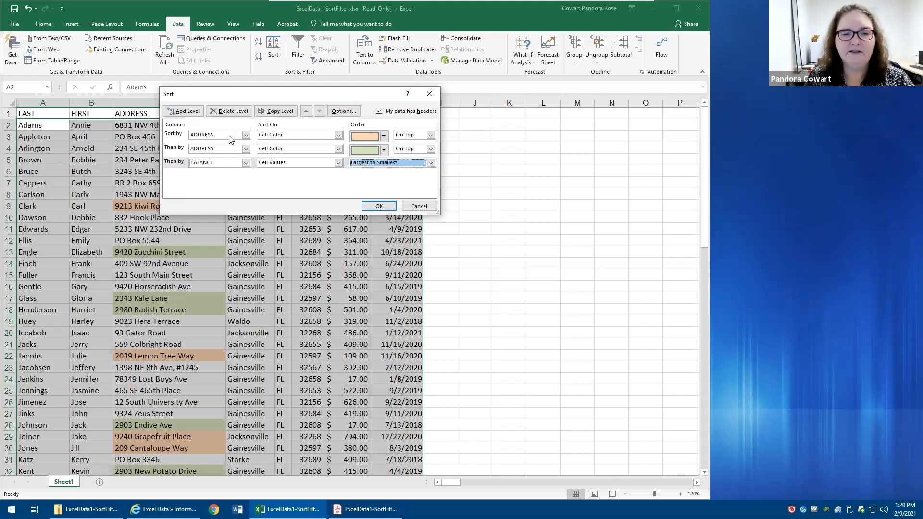
{"action": "left_click", "coordinate": [382, 139]}
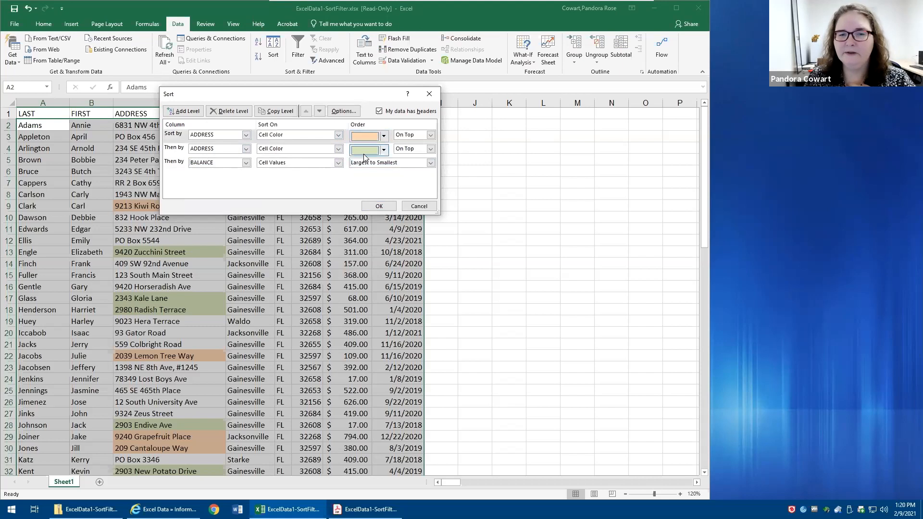
{"action": "left_click", "coordinate": [366, 154]}
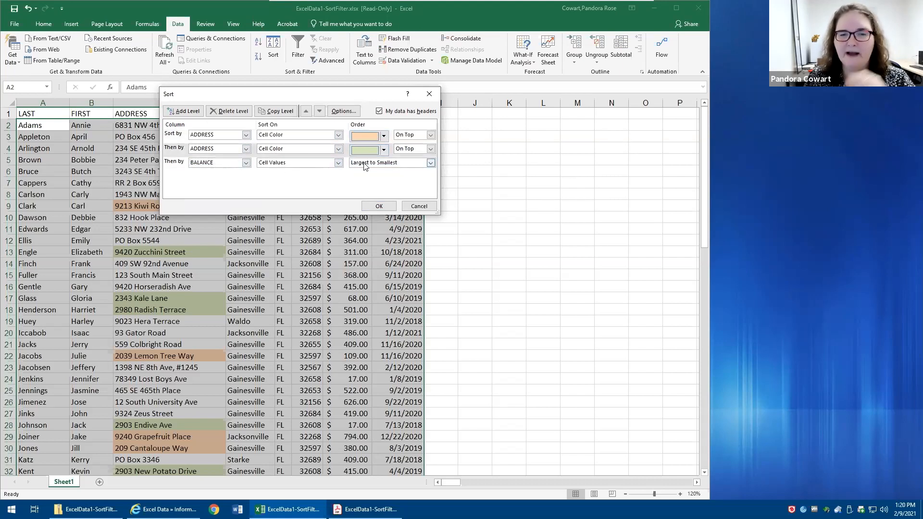
{"action": "left_click", "coordinate": [373, 207]}
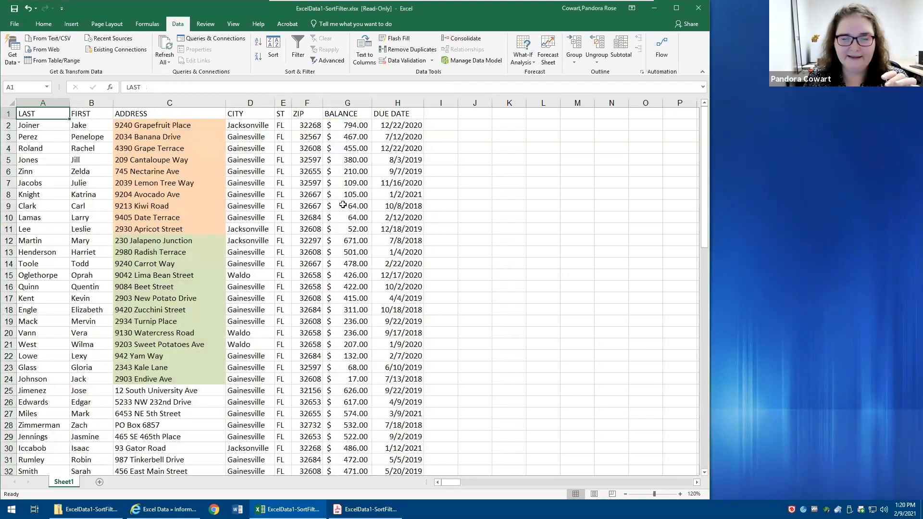
- Examine the BALANCE order within the orange, green and uncolored ADDRESS groups
{"action": "left_click_drag", "start_coordinate": [194, 126], "coordinate": [198, 230]}
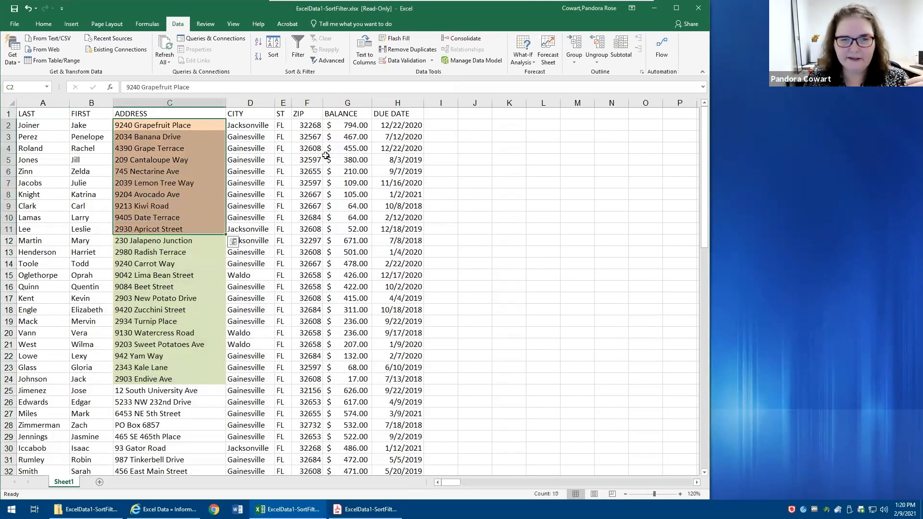
{"action": "left_click_drag", "start_coordinate": [351, 125], "coordinate": [354, 161]}
{"action": "left_click_drag", "start_coordinate": [354, 229], "coordinate": [350, 380]}
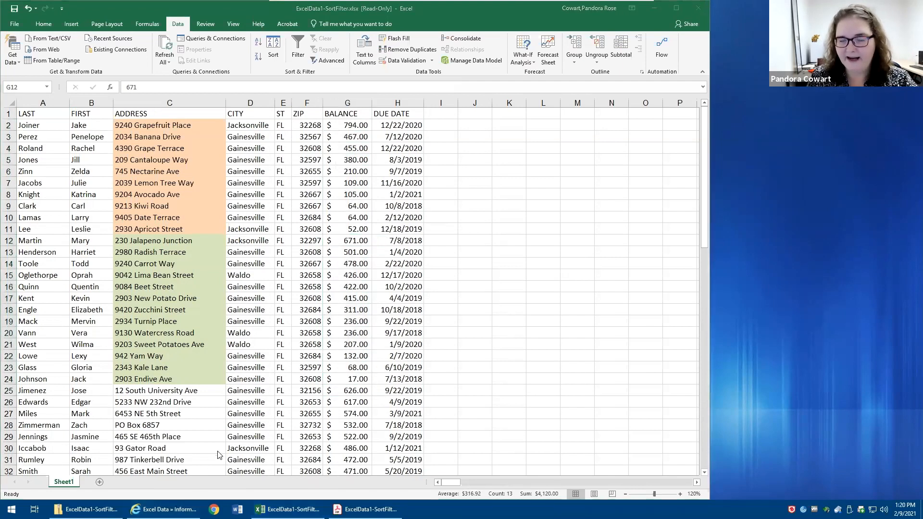
{"action": "left_click", "coordinate": [350, 392]}
{"action": "left_click", "coordinate": [353, 390]}
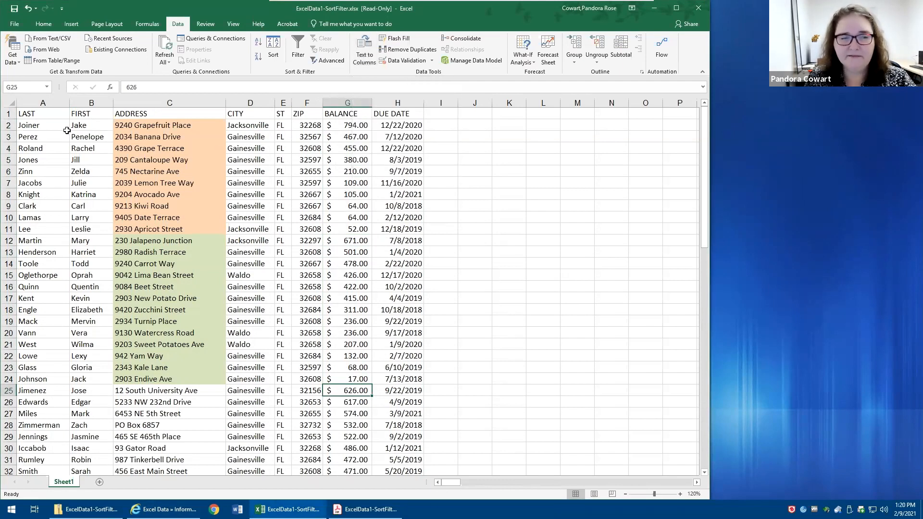
- Sort the list by the LAST column from A to Z
{"action": "left_click", "coordinate": [44, 112]}
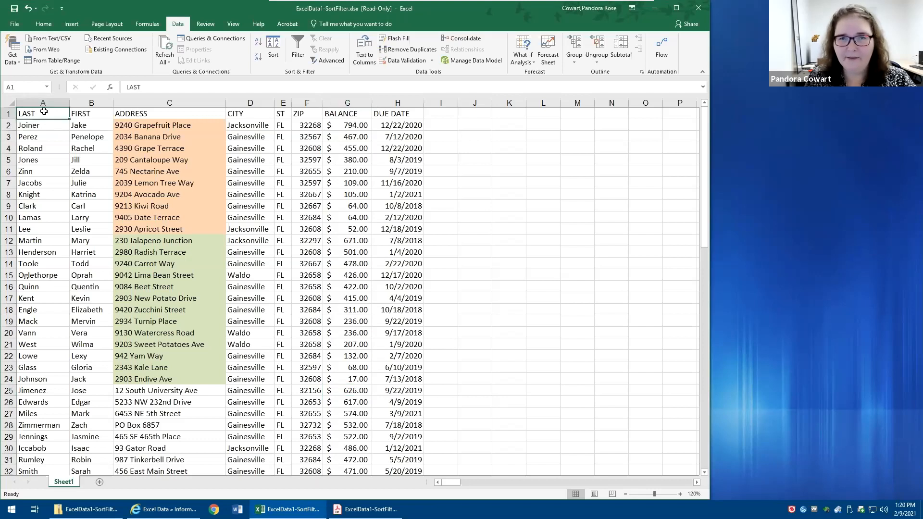
{"action": "left_click", "coordinate": [257, 43]}
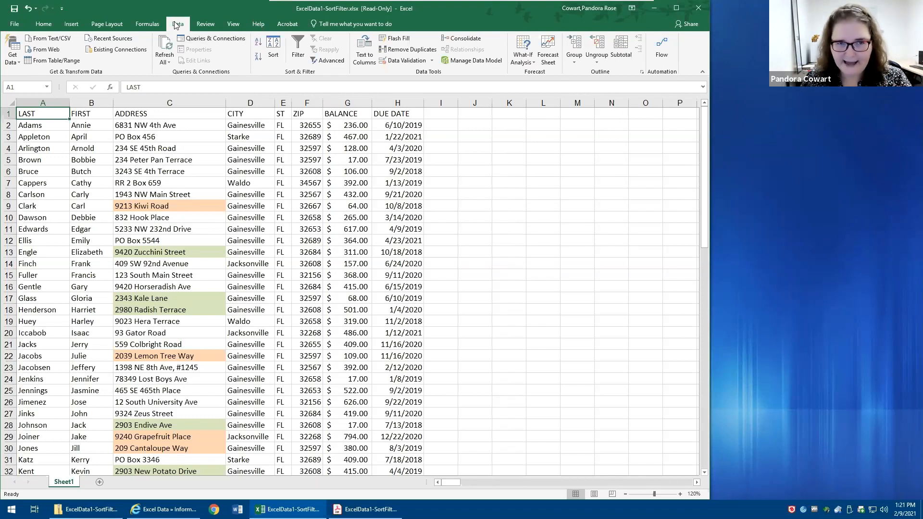
- Set the sort orientation to left to right and sort the columns by Row 1 cell values from A to Z
{"action": "left_click", "coordinate": [272, 56]}
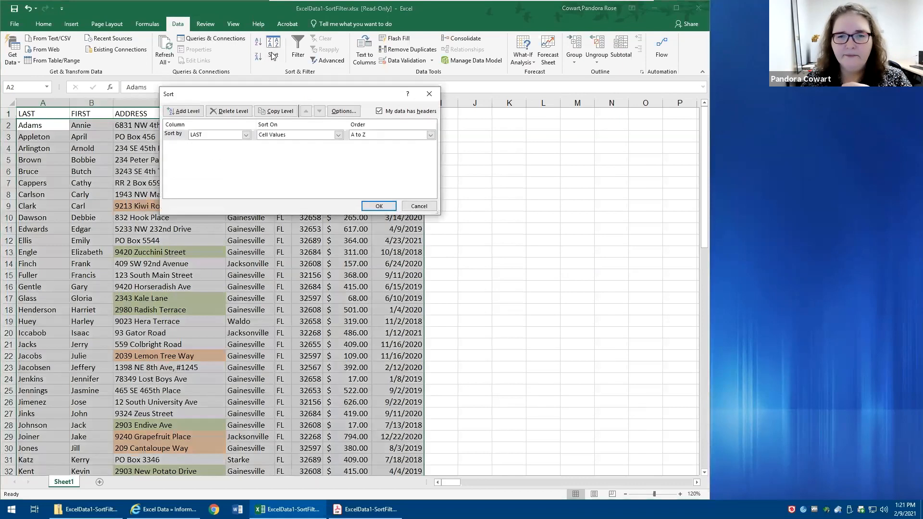
{"action": "left_click", "coordinate": [344, 111]}
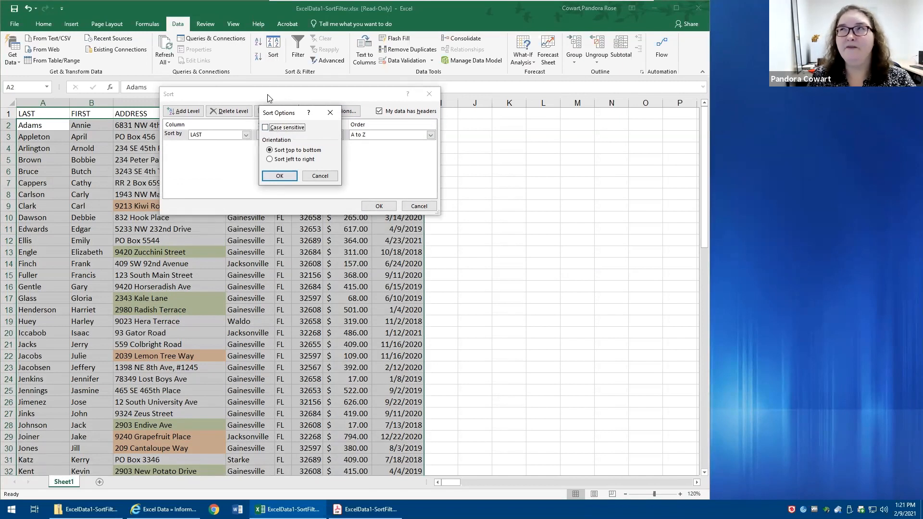
{"action": "left_click", "coordinate": [293, 160]}
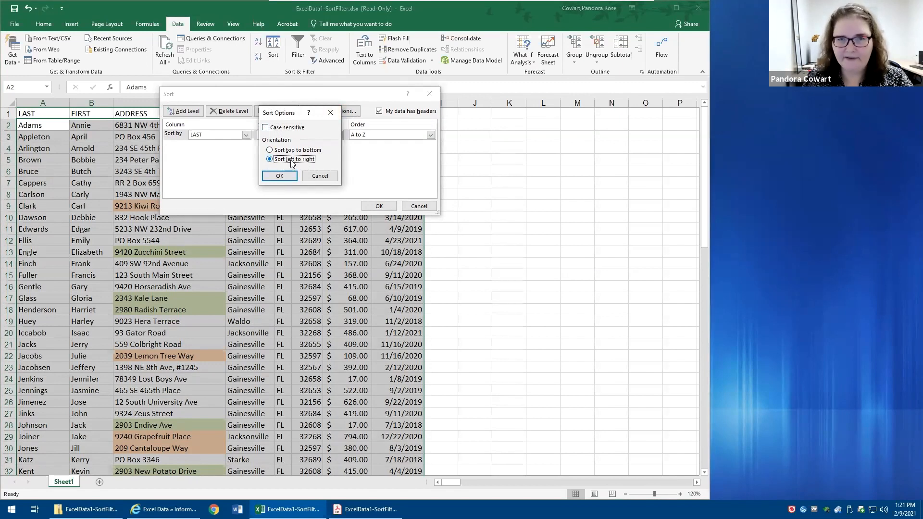
{"action": "left_click", "coordinate": [280, 176]}
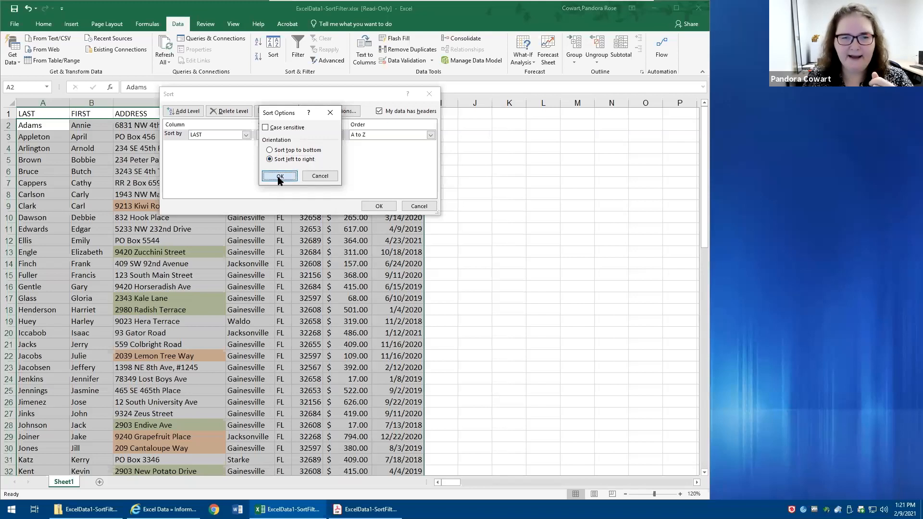
{"action": "left_click", "coordinate": [247, 135]}
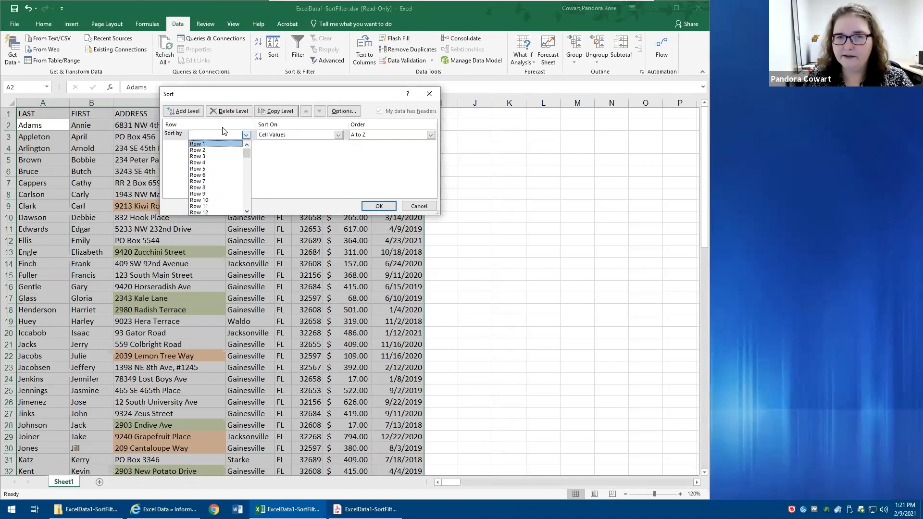
{"action": "left_click", "coordinate": [211, 145]}
{"action": "left_click_drag", "start_coordinate": [236, 94], "coordinate": [119, 158]}
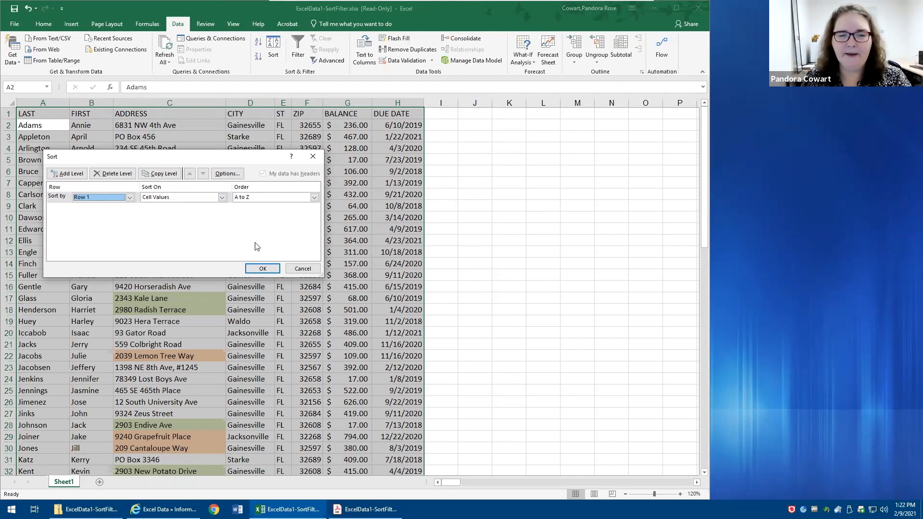
{"action": "left_click", "coordinate": [264, 269]}
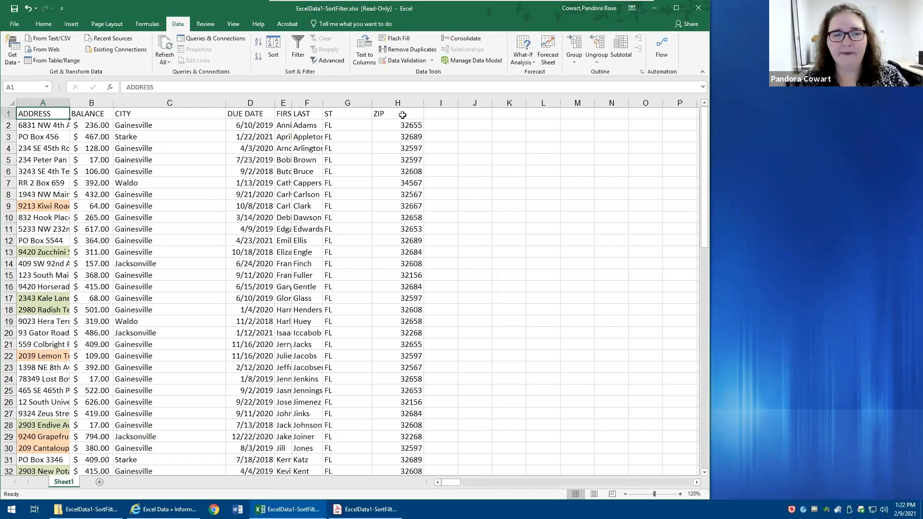
- Insert a blank row below the headers and enter 1 under FIRST and 2 under LAST
{"action": "right_click", "coordinate": [8, 125]}
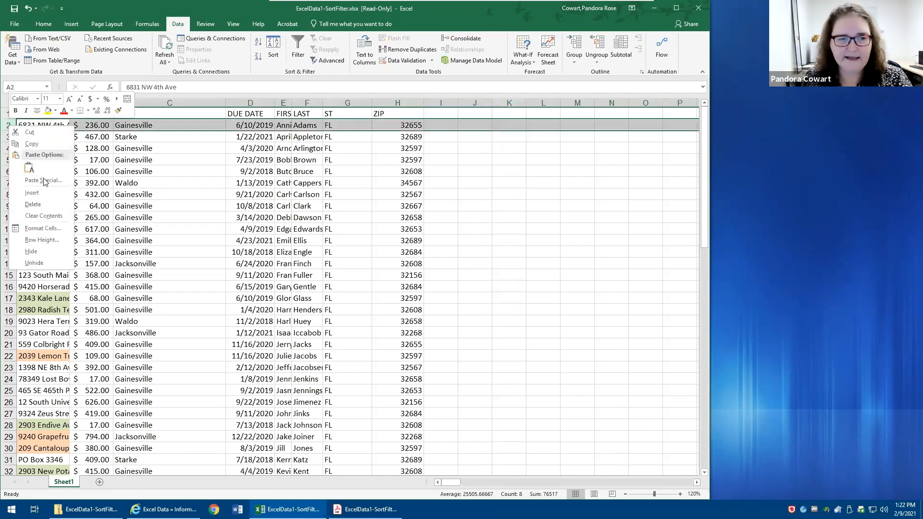
{"action": "left_click", "coordinate": [43, 196]}
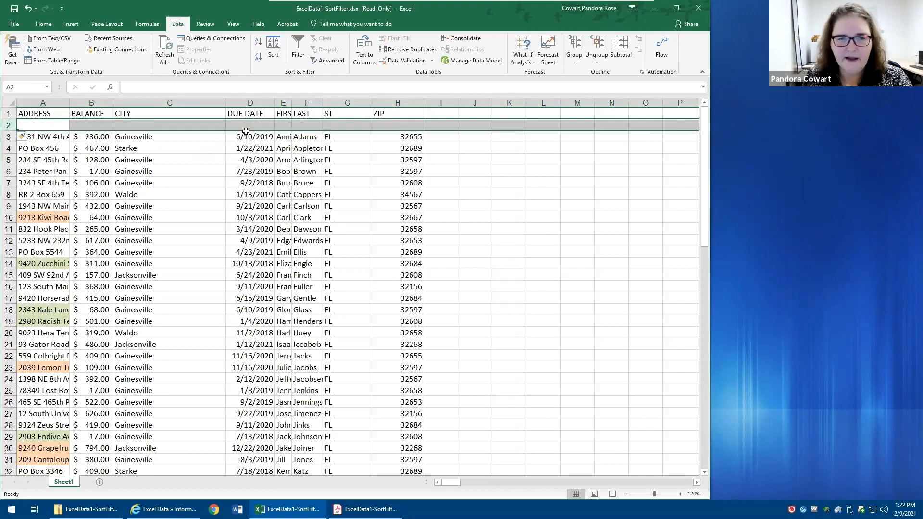
{"action": "left_click", "coordinate": [287, 126]}
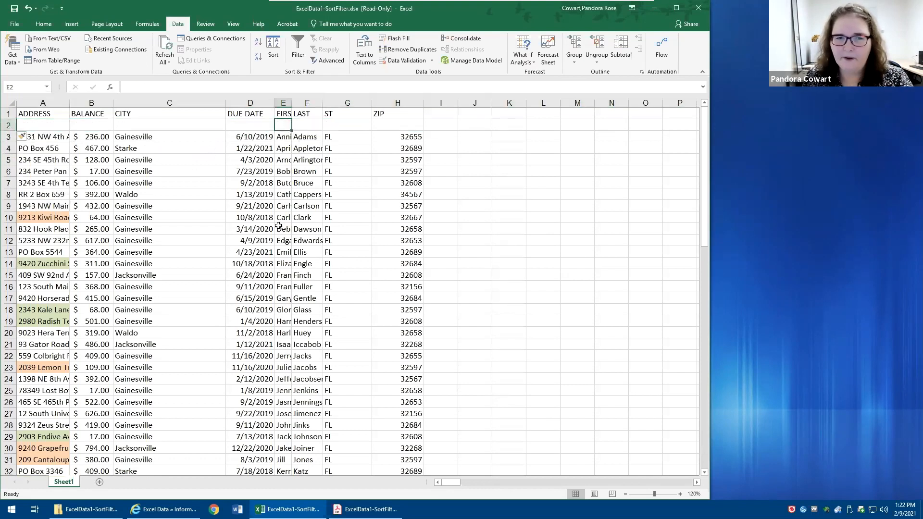
{"action": "type", "text": "1"}
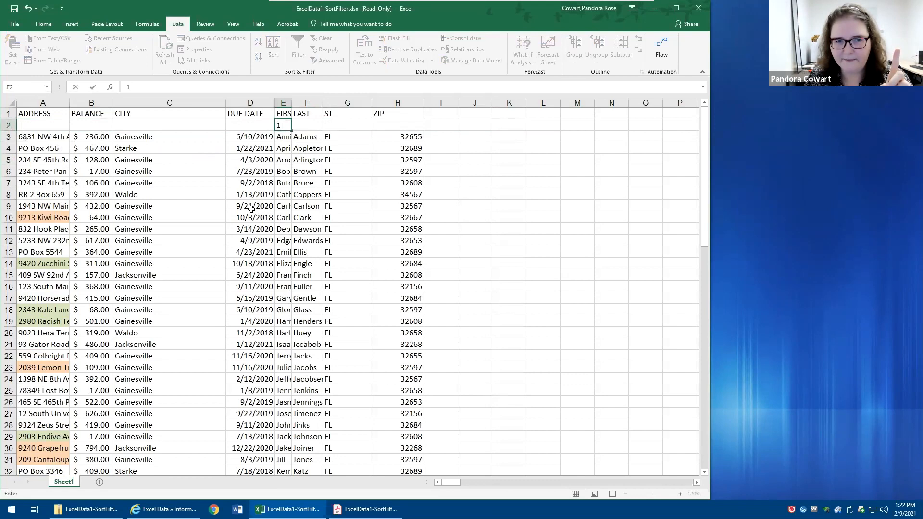
{"action": "key", "text": "Tab"}
{"action": "type", "text": "2"}
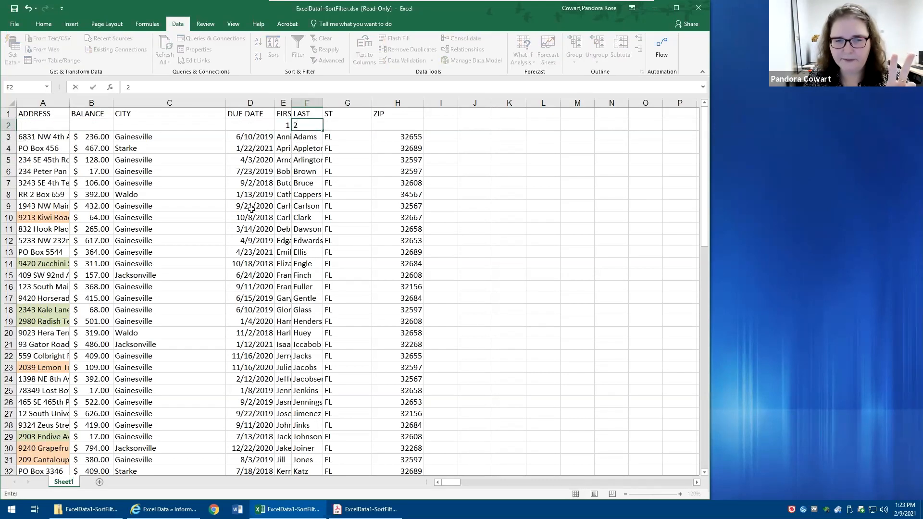
- Enter 3 under ADDRESS and 4 under CITY in the new numbering row
{"action": "key", "text": "Left"}
{"action": "key", "text": "Left"}
{"action": "key", "text": "Left"}
{"action": "key", "text": "Left"}
{"action": "key", "text": "Left"}
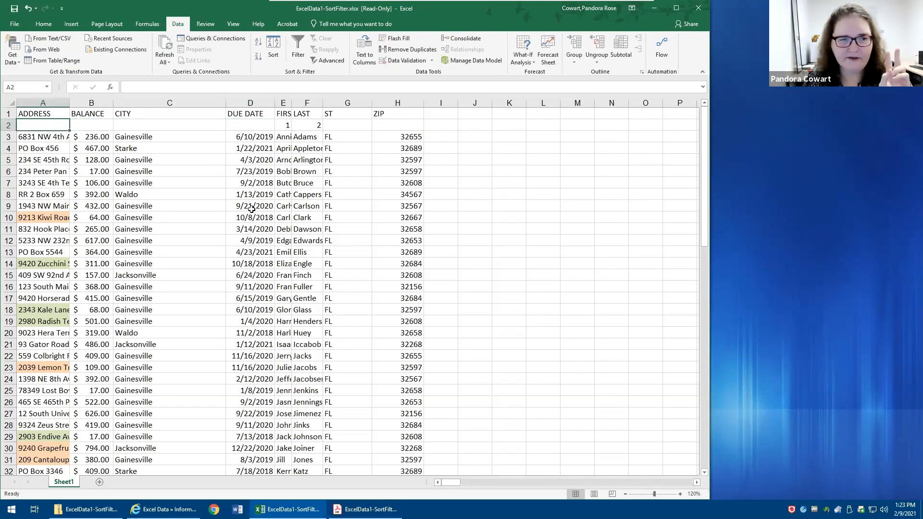
{"action": "type", "text": "3"}
{"action": "key", "text": "Tab"}
{"action": "key", "text": "Tab"}
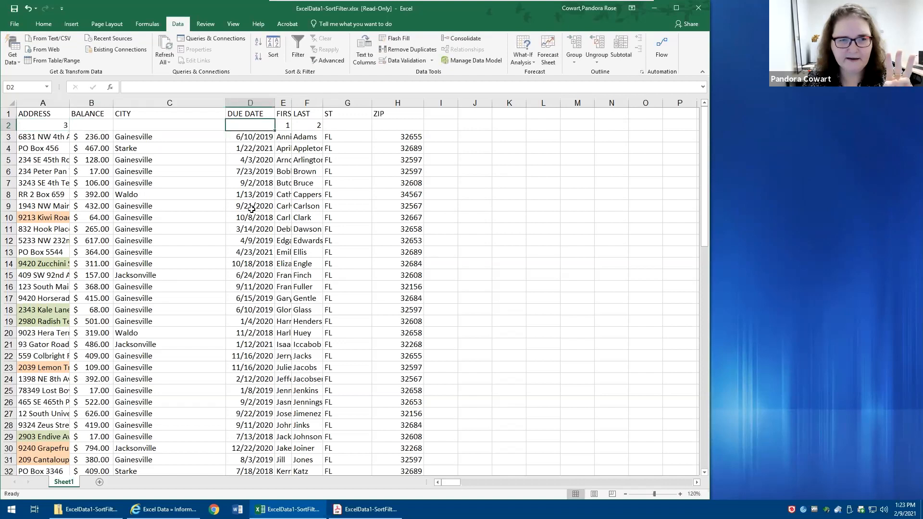
{"action": "type", "text": "4"}
- Enter 5 under ST and 6 under ZIP in the numbering row
{"action": "key", "text": "Tab"}
{"action": "key", "text": "Tab"}
{"action": "key", "text": "Tab"}
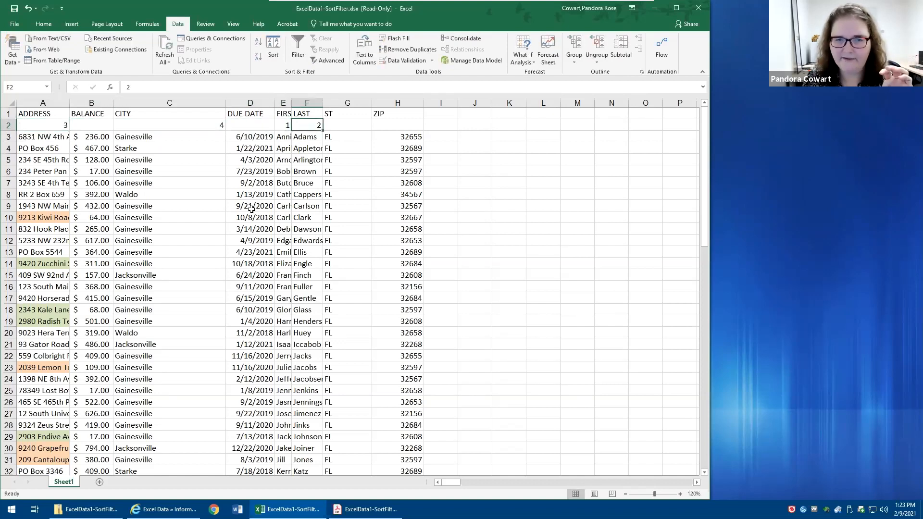
{"action": "key", "text": "Tab"}
{"action": "type", "text": "5"}
{"action": "key", "text": "Tab"}
{"action": "type", "text": "6"}
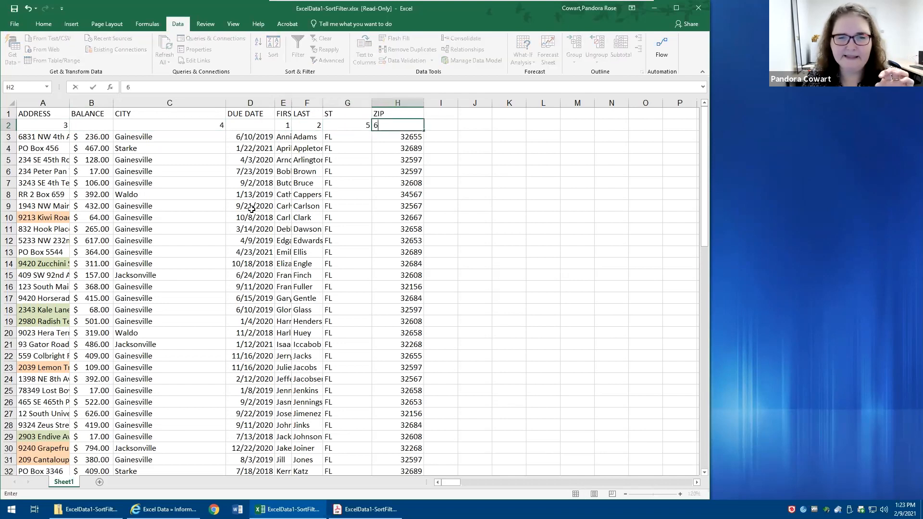
- Enter 7 under BALANCE in the numbering row
{"action": "key", "text": "shift+Tab"}
{"action": "key", "text": "shift+Tab"}
{"action": "key", "text": "shift+Tab"}
{"action": "key", "text": "shift+Tab"}
{"action": "key", "text": "shift+Tab"}
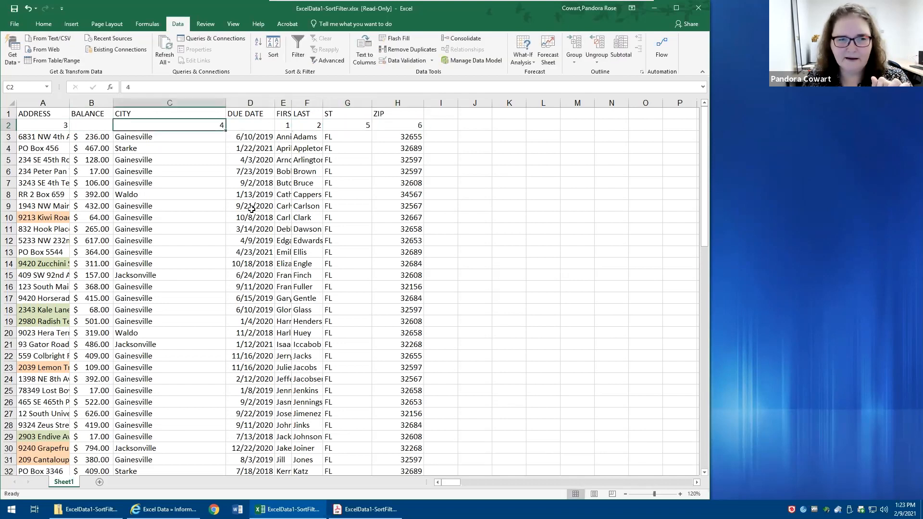
{"action": "key", "text": "shift+Tab"}
{"action": "type", "text": "7"}
{"action": "key", "text": "Tab"}
{"action": "key", "text": "Tab"}
{"action": "key", "text": "Tab"}
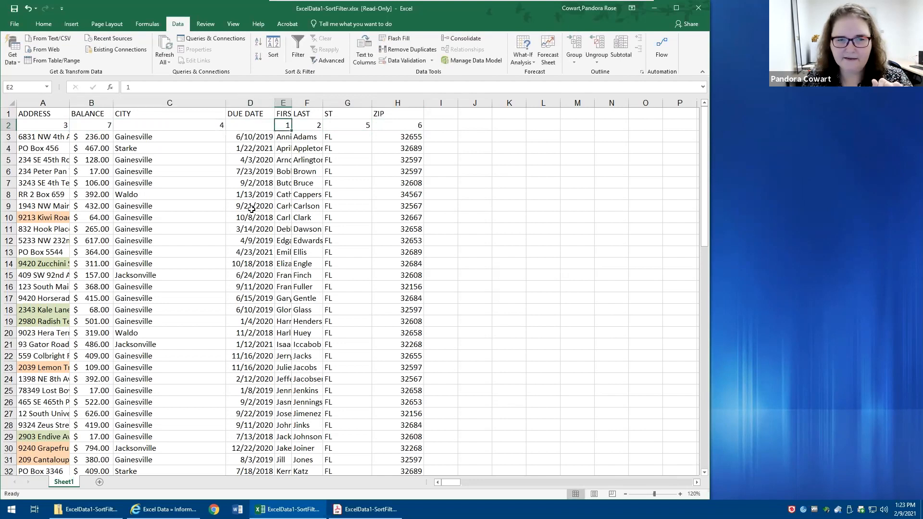
- Set the order number under BALANCE to 8 and the one under DUE DATE to 7
{"action": "key", "text": "shift+Tab"}
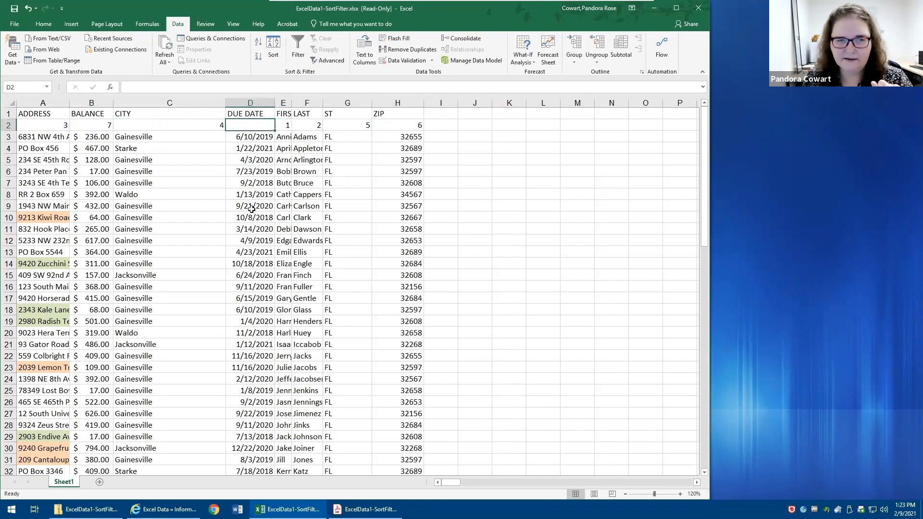
{"action": "key", "text": "shift+Tab"}
{"action": "key", "text": "shift+Tab"}
{"action": "type", "text": "8"}
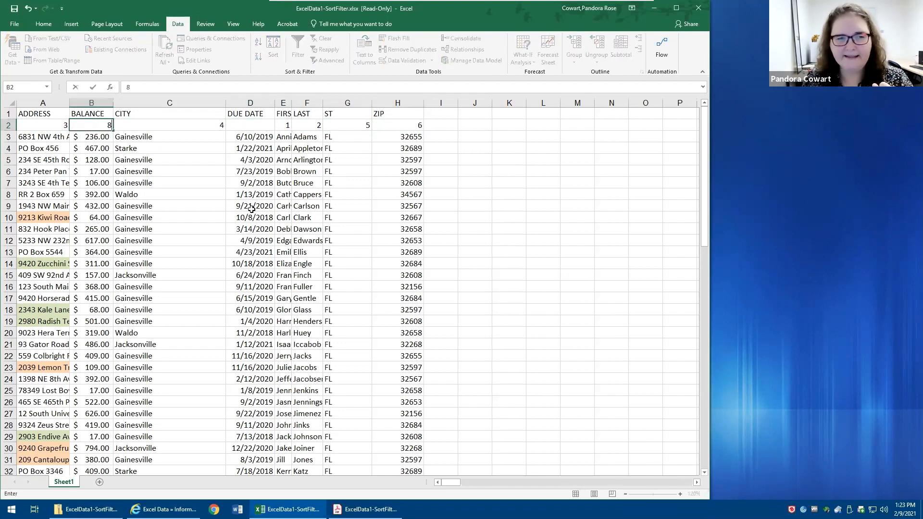
{"action": "key", "text": "Tab"}
{"action": "key", "text": "Tab"}
{"action": "type", "text": "7"}
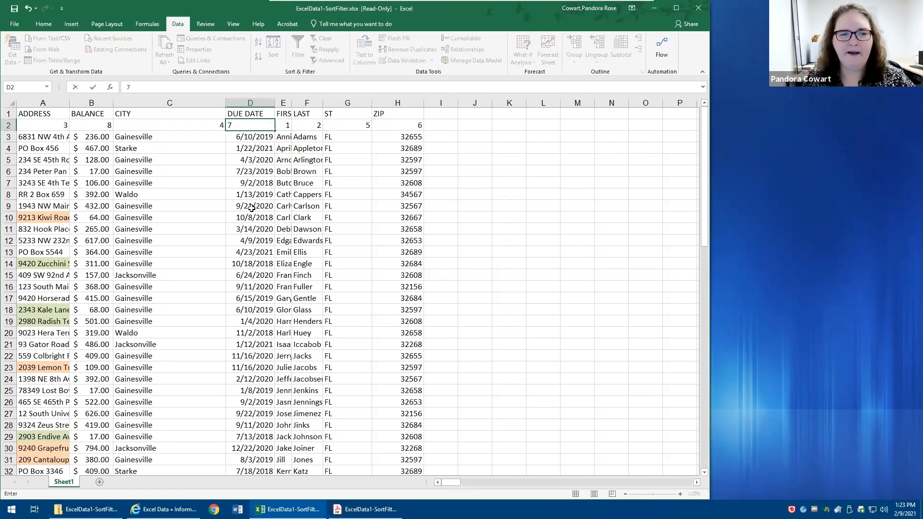
{"action": "left_click", "coordinate": [199, 217]}
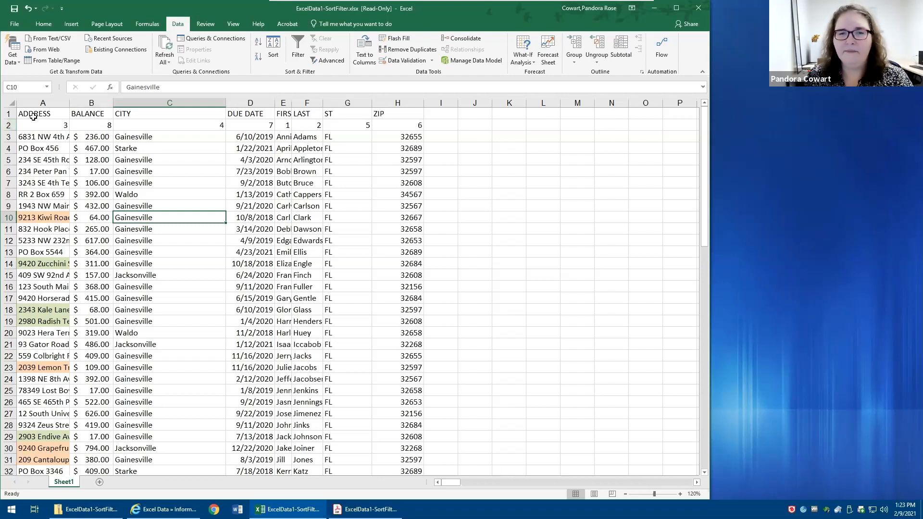
- Sort the columns left to right by Row 2 cell values from smallest to largest
{"action": "left_click", "coordinate": [278, 48]}
{"action": "left_click", "coordinate": [130, 198]}
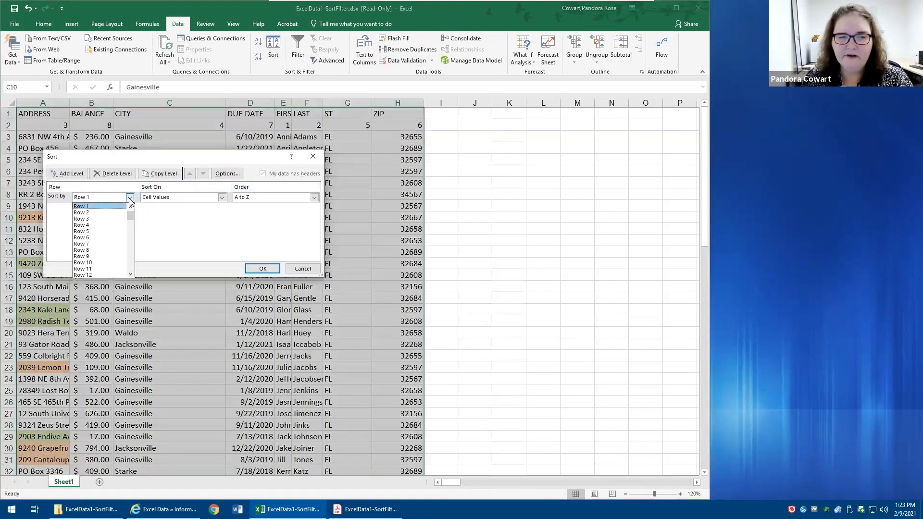
{"action": "left_click", "coordinate": [103, 213]}
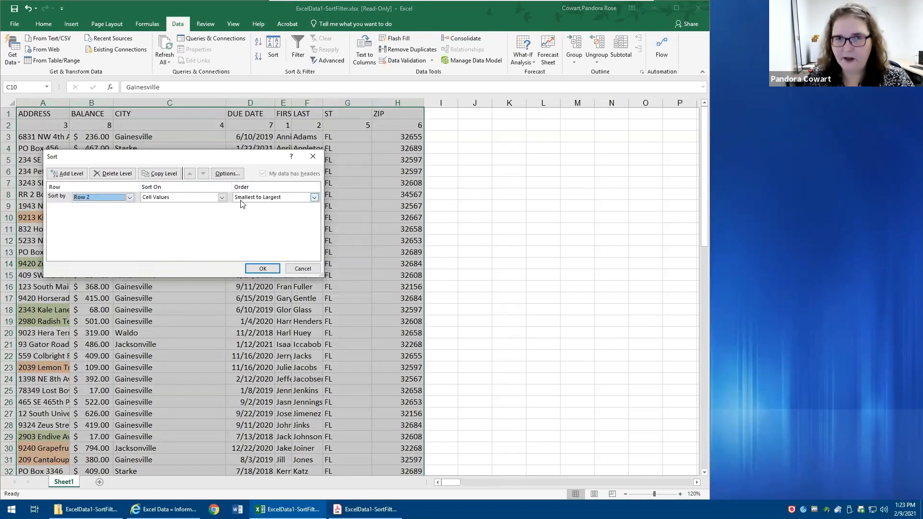
{"action": "left_click", "coordinate": [263, 272]}
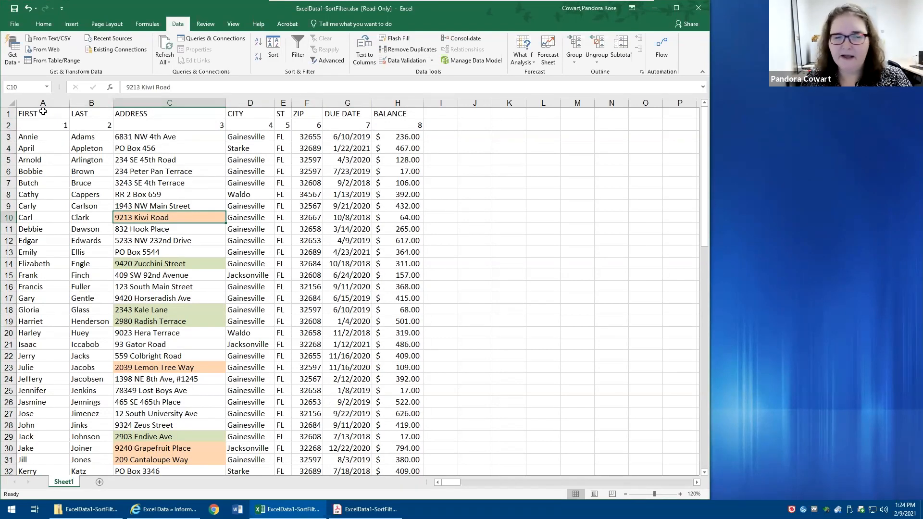
- Sort only the FIRST and LAST columns by Row 2 cell values from largest to smallest
{"action": "left_click_drag", "start_coordinate": [23, 103], "coordinate": [101, 110]}
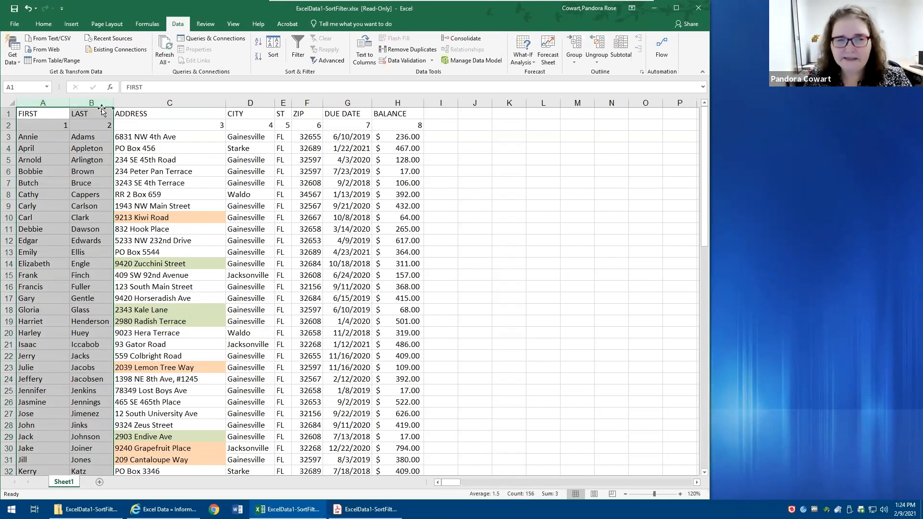
{"action": "left_click", "coordinate": [271, 47]}
{"action": "left_click", "coordinate": [252, 198]}
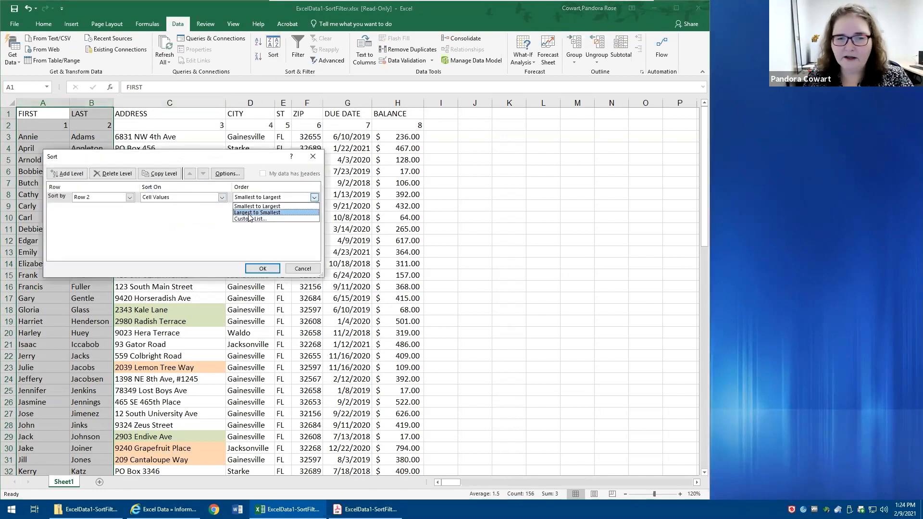
{"action": "left_click", "coordinate": [249, 213]}
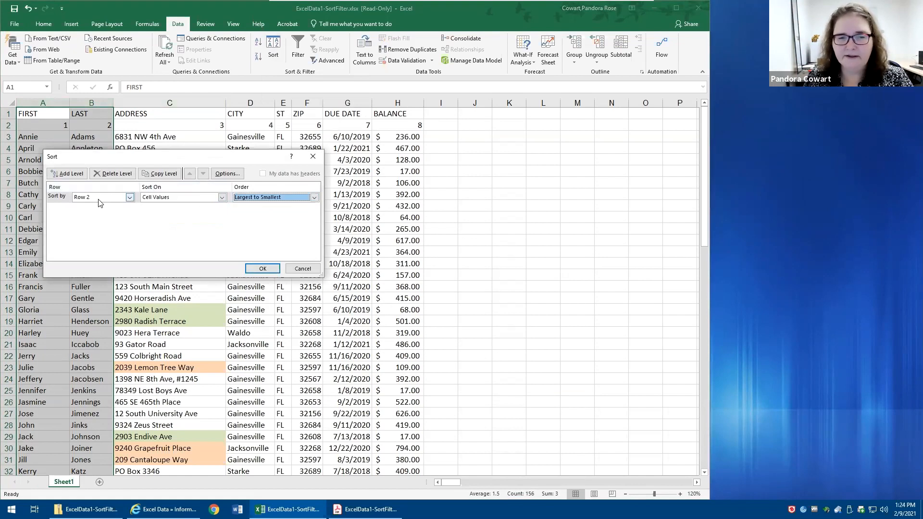
{"action": "left_click", "coordinate": [263, 268]}
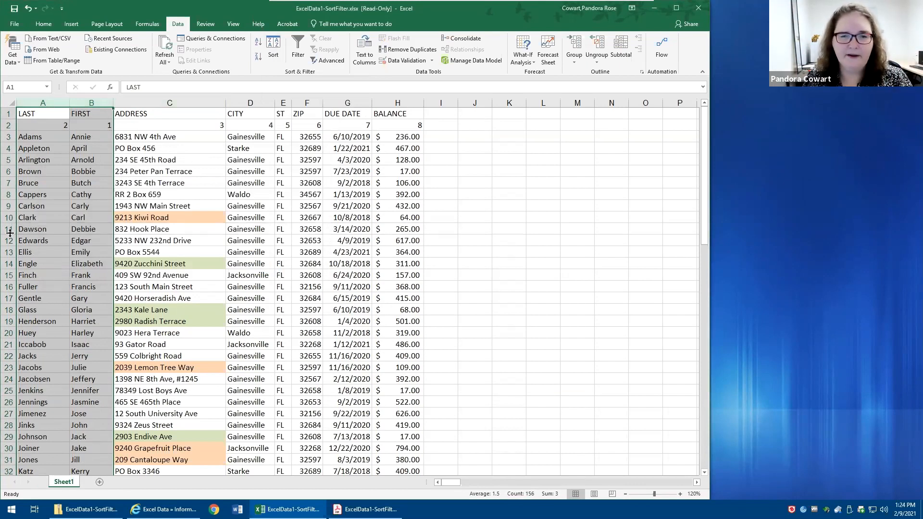
- Sort only the DUE DATE and BALANCE columns left to right by Row 1 cell values from A to Z
{"action": "left_click_drag", "start_coordinate": [359, 102], "coordinate": [398, 100]}
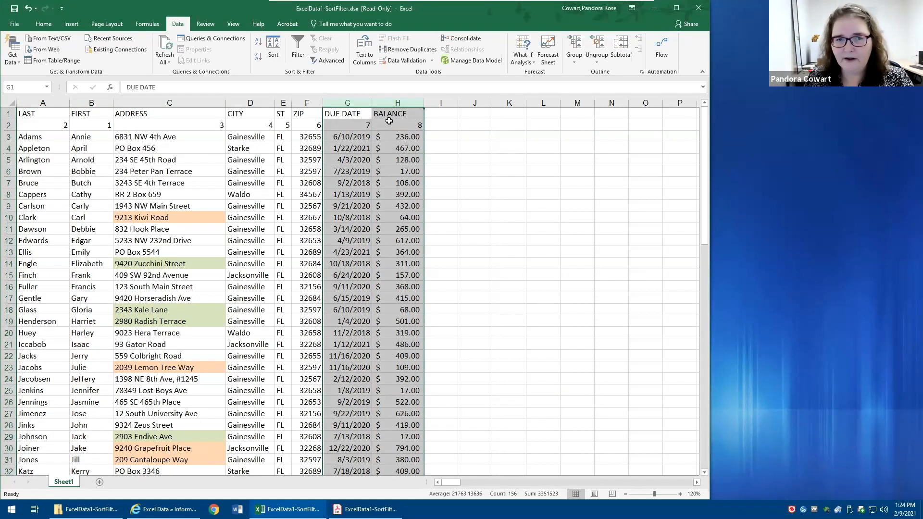
{"action": "left_click", "coordinate": [268, 44]}
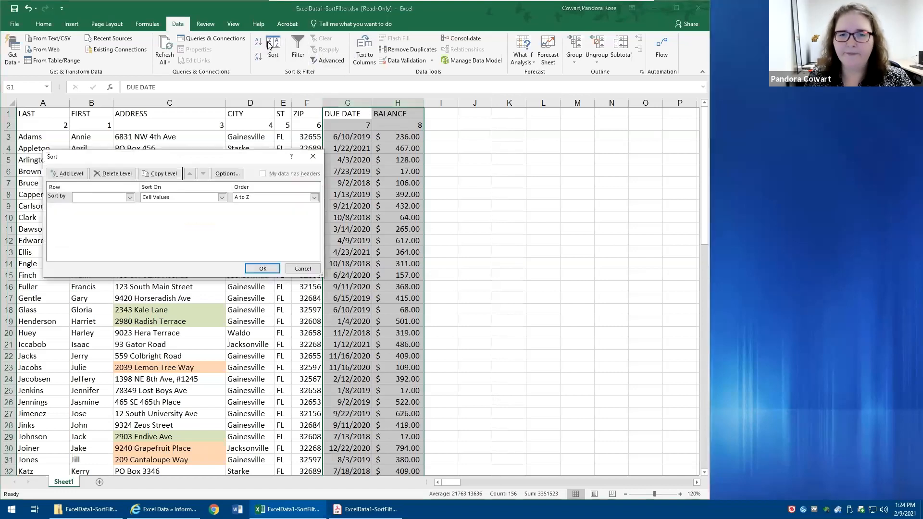
{"action": "left_click", "coordinate": [130, 197]}
{"action": "left_click", "coordinate": [114, 205]}
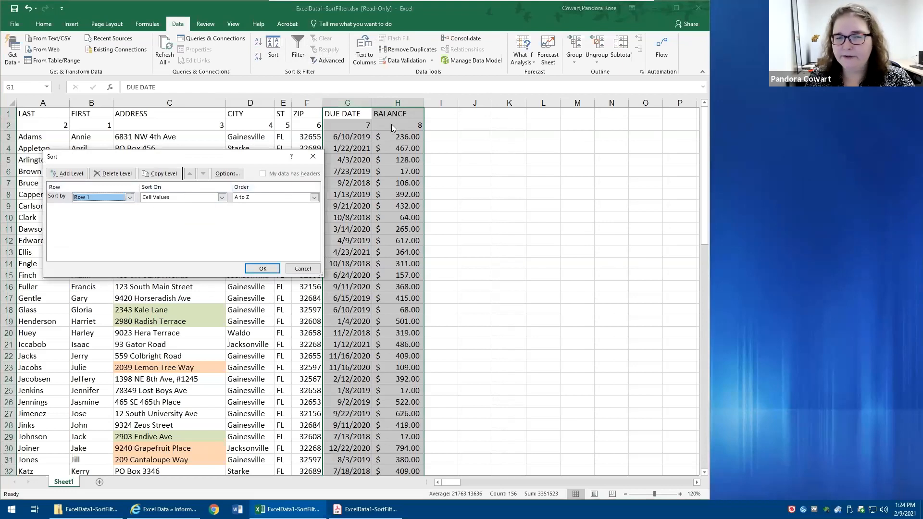
{"action": "left_click", "coordinate": [258, 270]}
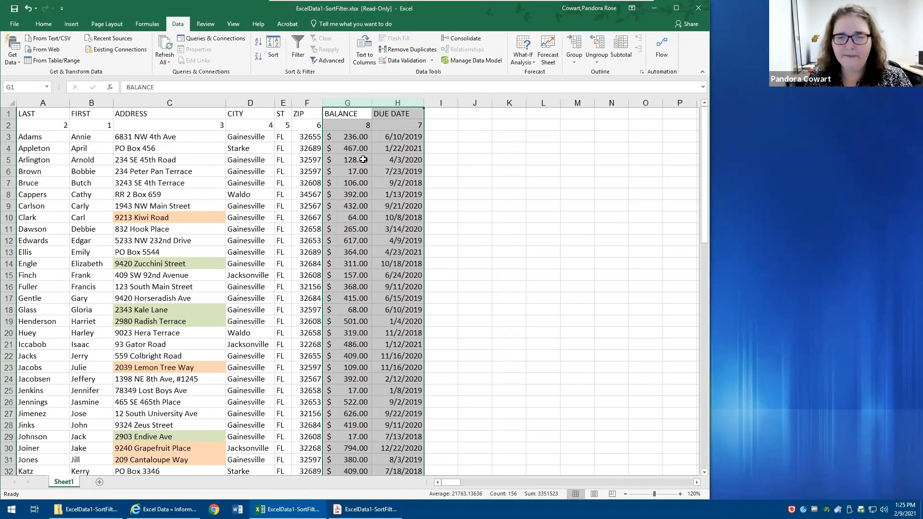
- Delete the numbering row beneath the column headings
{"action": "left_click", "coordinate": [403, 182]}
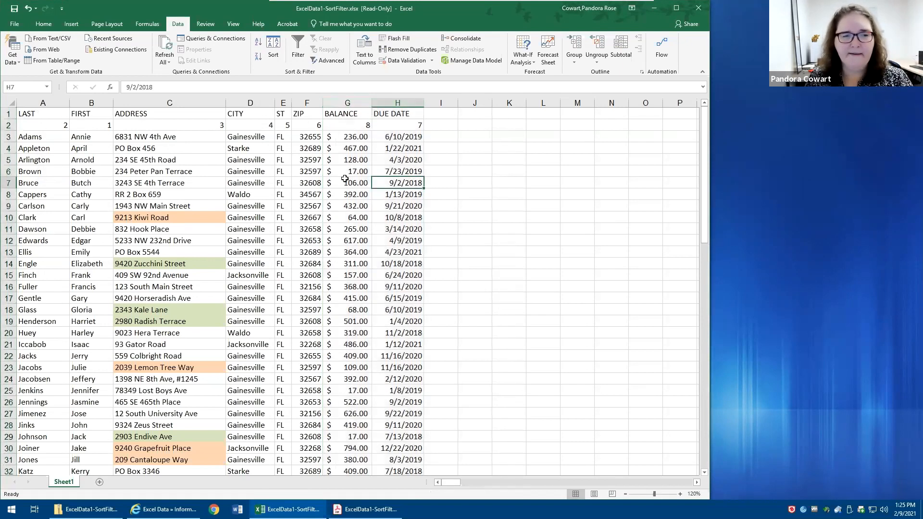
{"action": "right_click", "coordinate": [9, 125]}
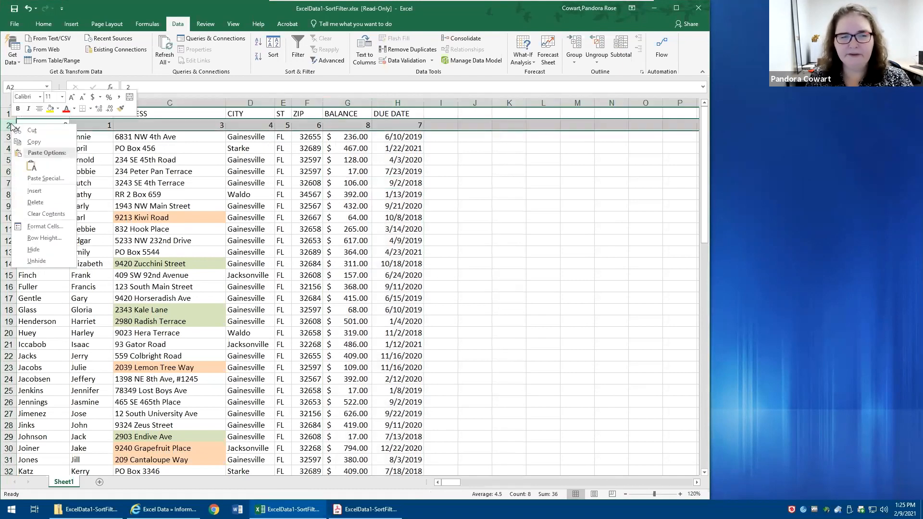
{"action": "left_click", "coordinate": [35, 202]}
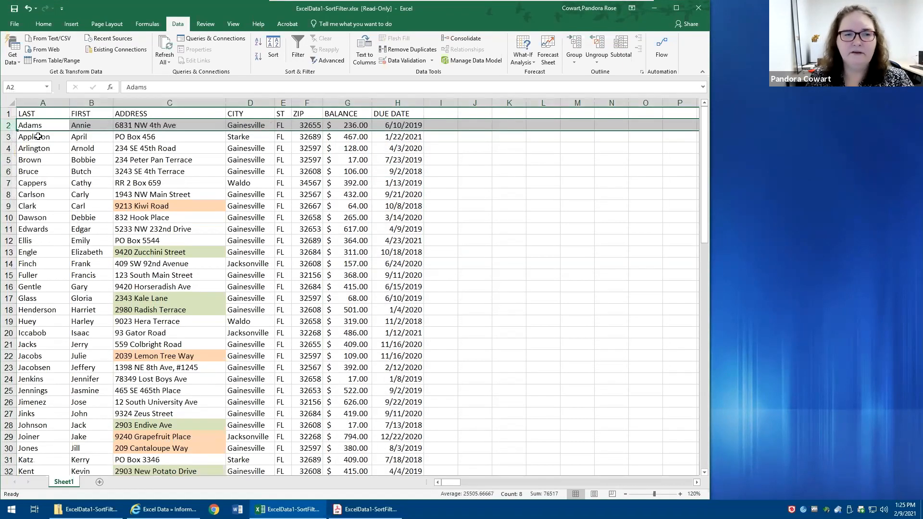
- Change the list's sort orientation to top to bottom
{"action": "left_click", "coordinate": [43, 113]}
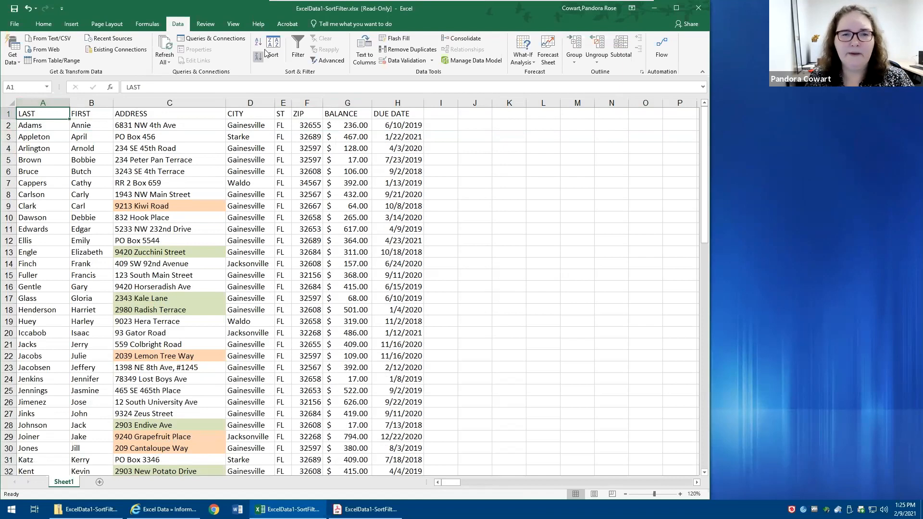
{"action": "left_click", "coordinate": [281, 45]}
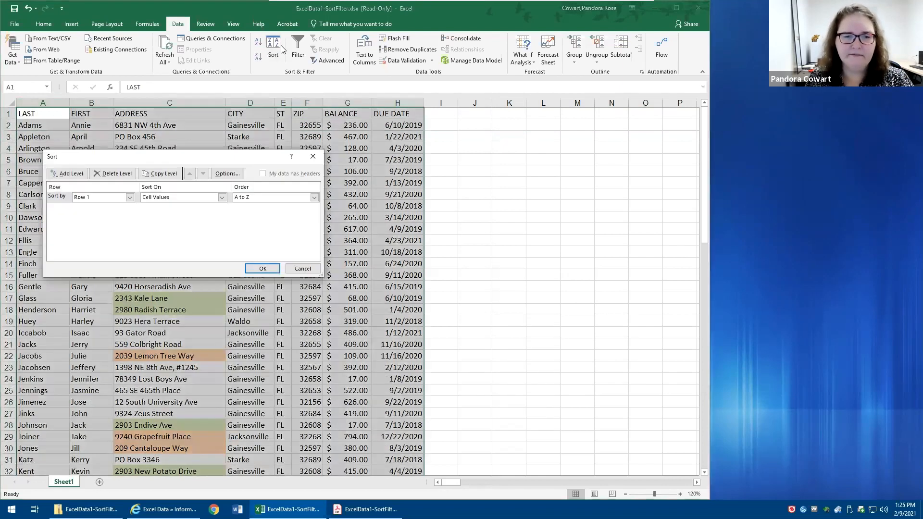
{"action": "left_click", "coordinate": [129, 197]}
{"action": "left_click", "coordinate": [238, 174]}
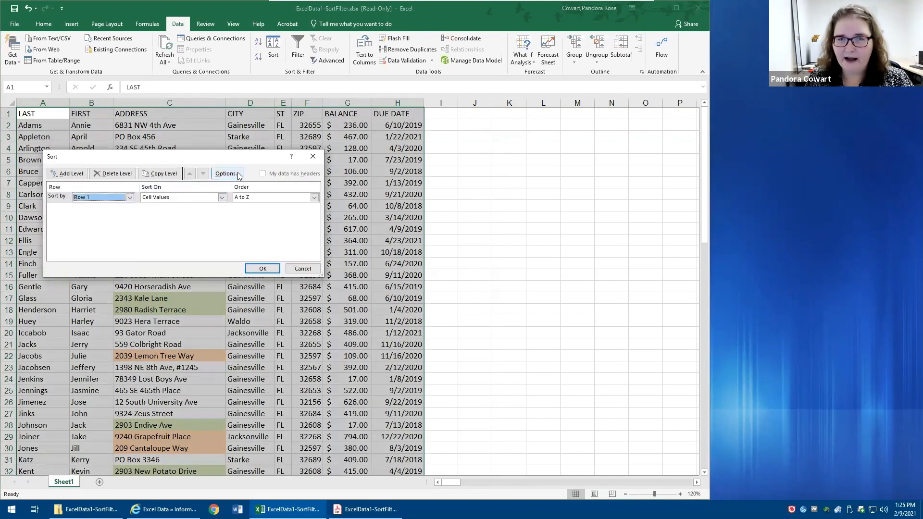
{"action": "left_click", "coordinate": [238, 174]}
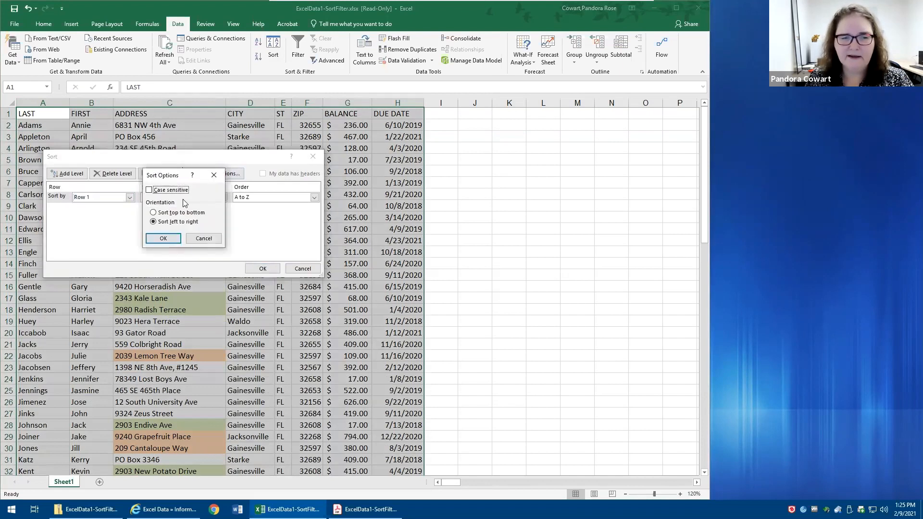
{"action": "left_click", "coordinate": [154, 212]}
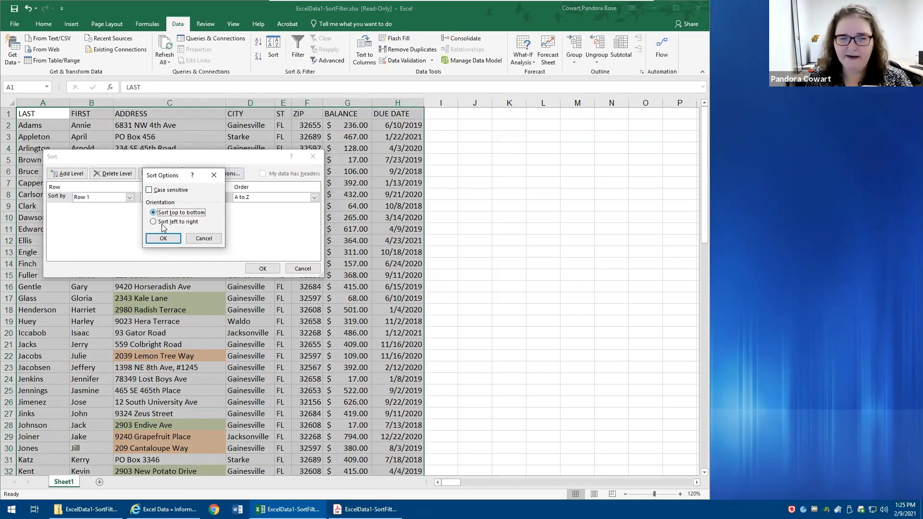
{"action": "left_click", "coordinate": [163, 238]}
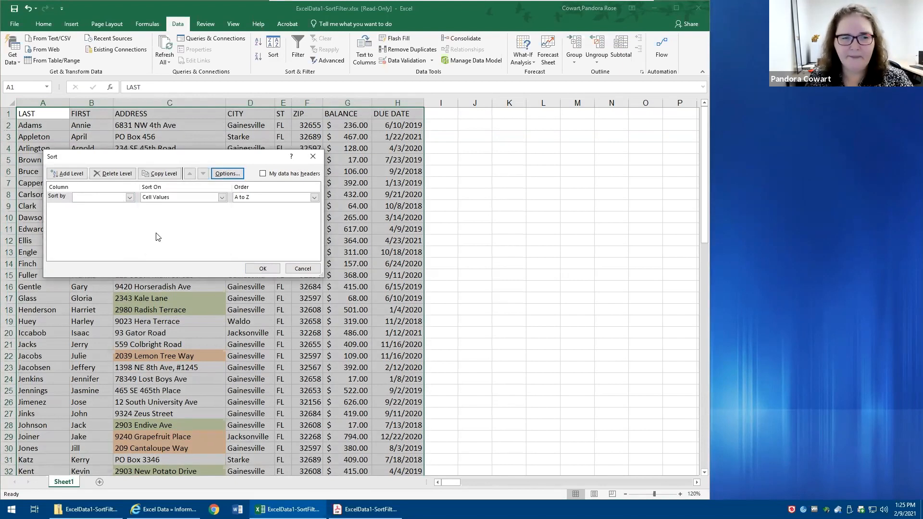
- Sort the list by Column A cell values from A to Z without treating the first row as headers
{"action": "left_click", "coordinate": [130, 197]}
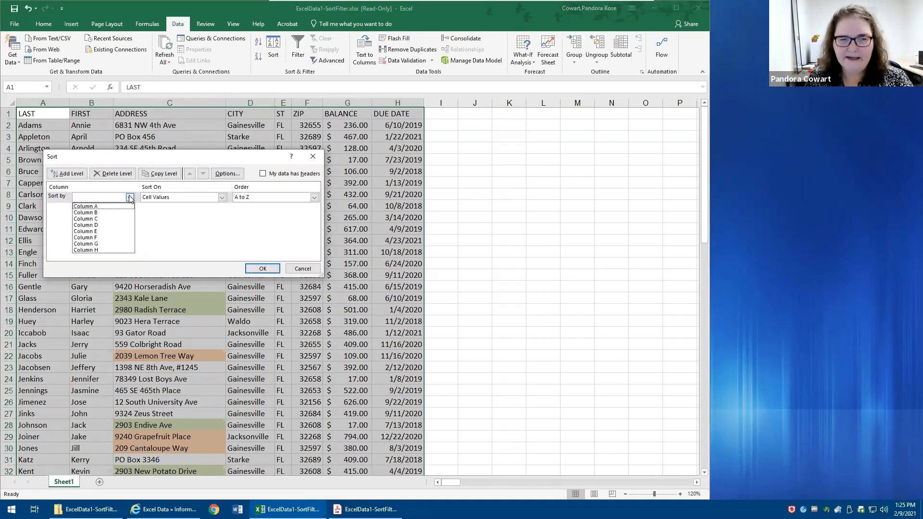
{"action": "left_click", "coordinate": [102, 206]}
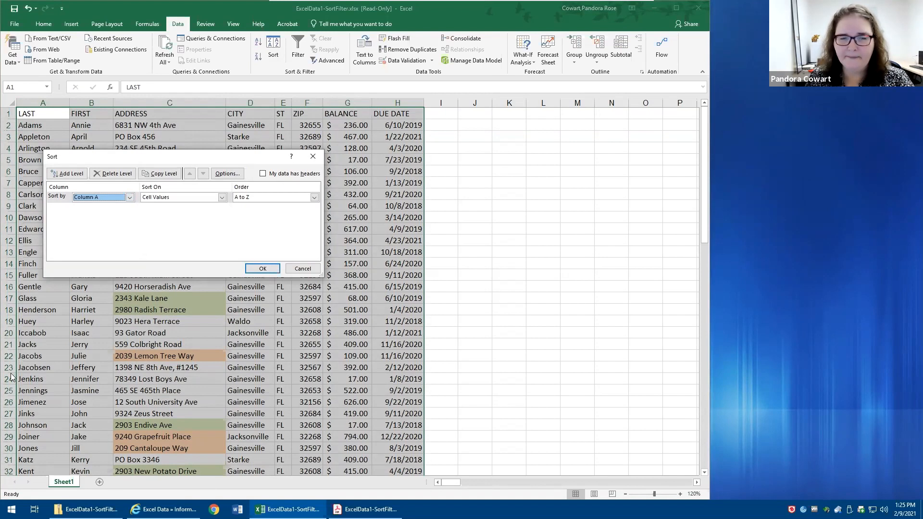
{"action": "left_click", "coordinate": [263, 268]}
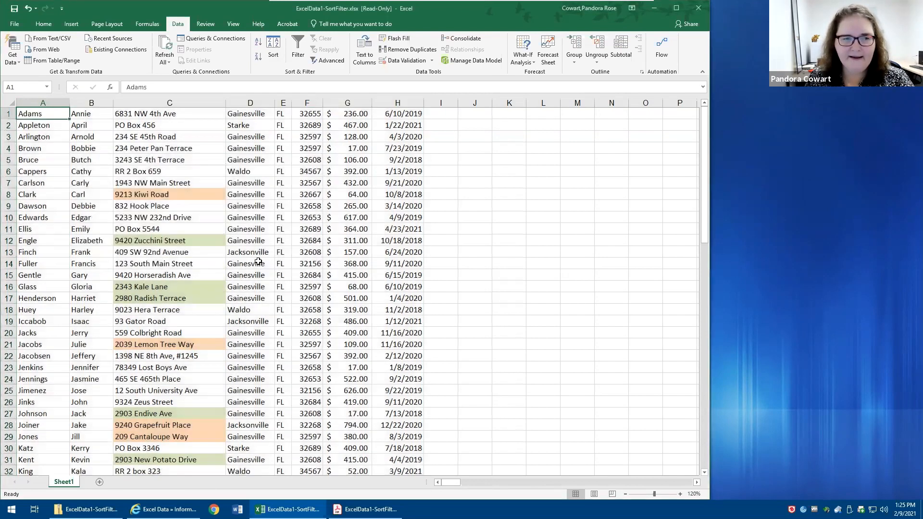
- Locate the heading row within the sorted data, and undo the Column A sort
{"action": "left_click", "coordinate": [7, 114]}
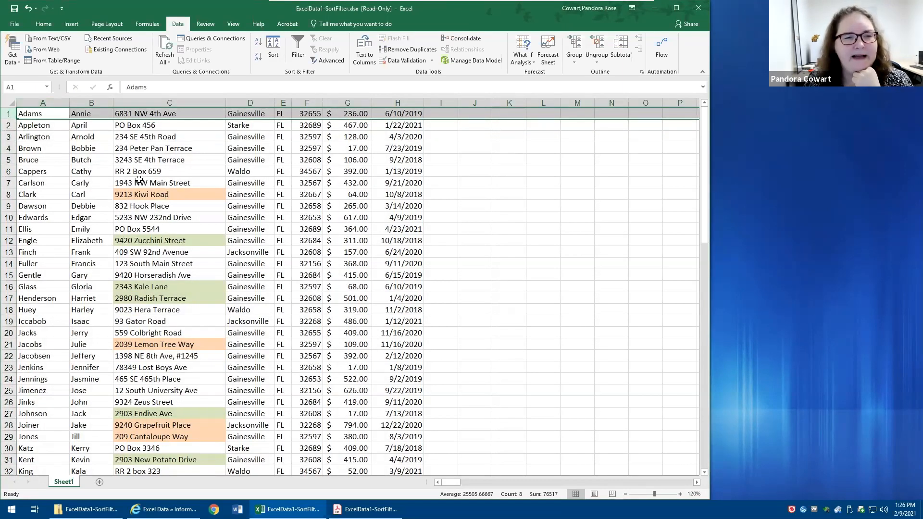
{"action": "left_click_drag", "start_coordinate": [144, 137], "coordinate": [144, 183]}
{"action": "left_click", "coordinate": [343, 204]}
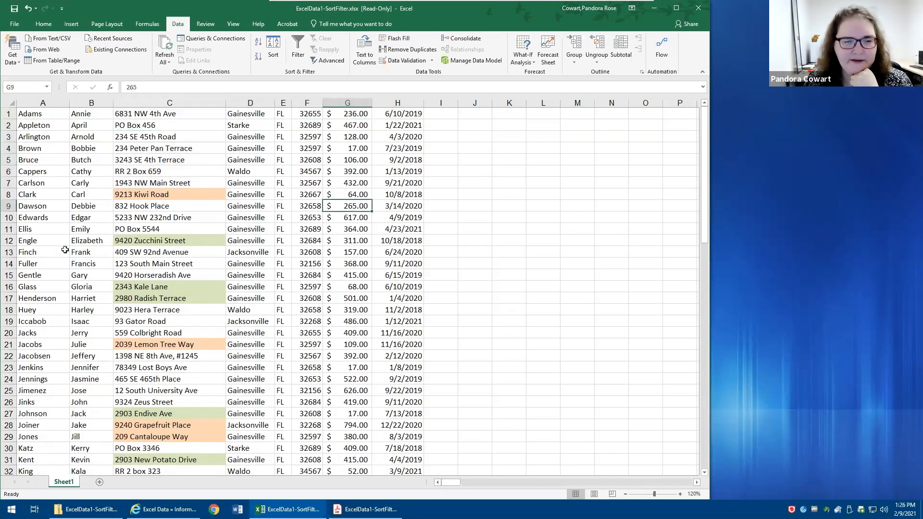
{"action": "scroll", "coordinate": [63, 261], "scroll_direction": "down", "scroll_amount": 1}
{"action": "scroll", "coordinate": [63, 261], "scroll_direction": "down", "scroll_amount": 3}
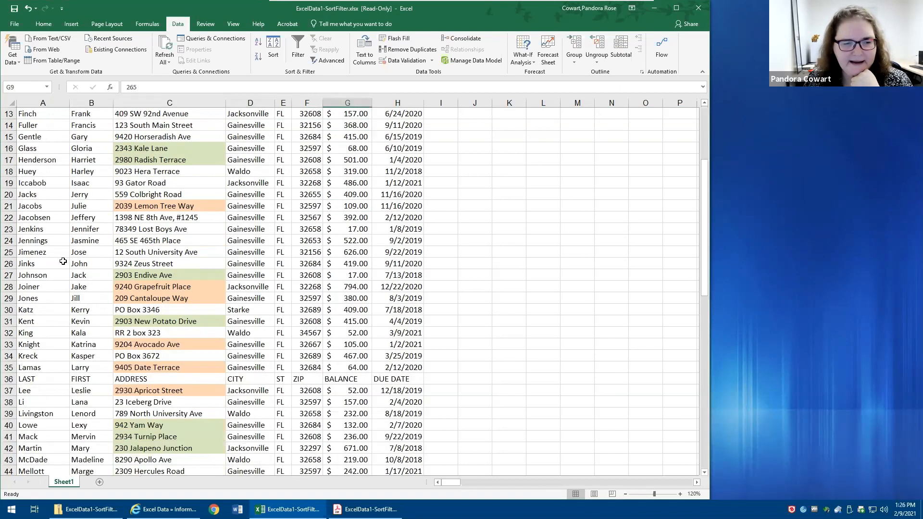
{"action": "left_click", "coordinate": [9, 379]}
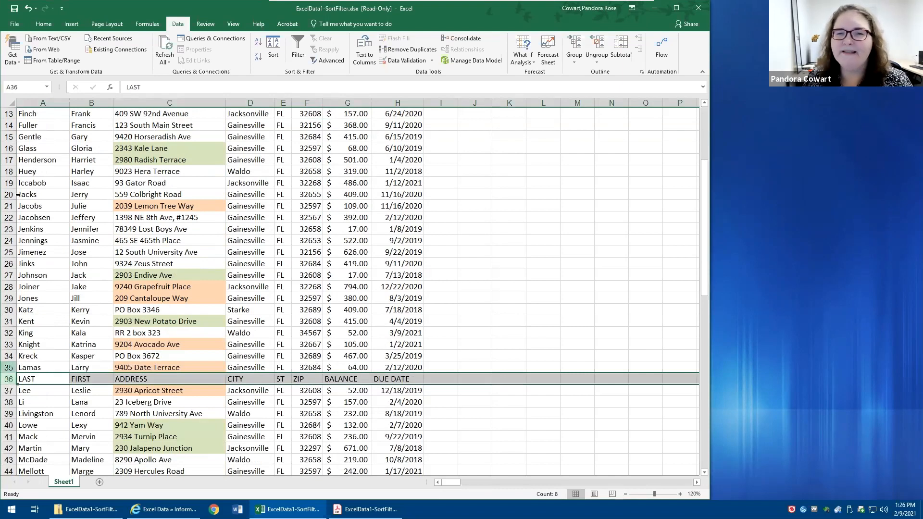
{"action": "left_click", "coordinate": [29, 8]}
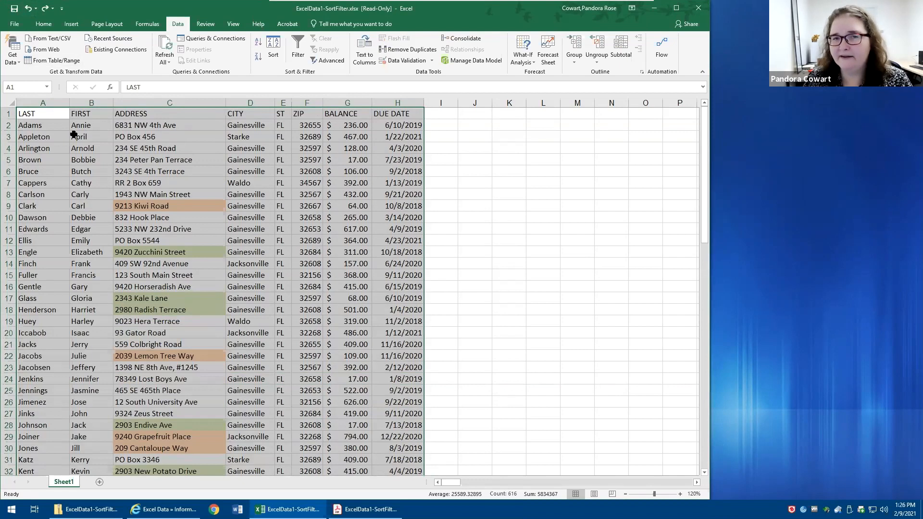
{"action": "left_click", "coordinate": [64, 113]}
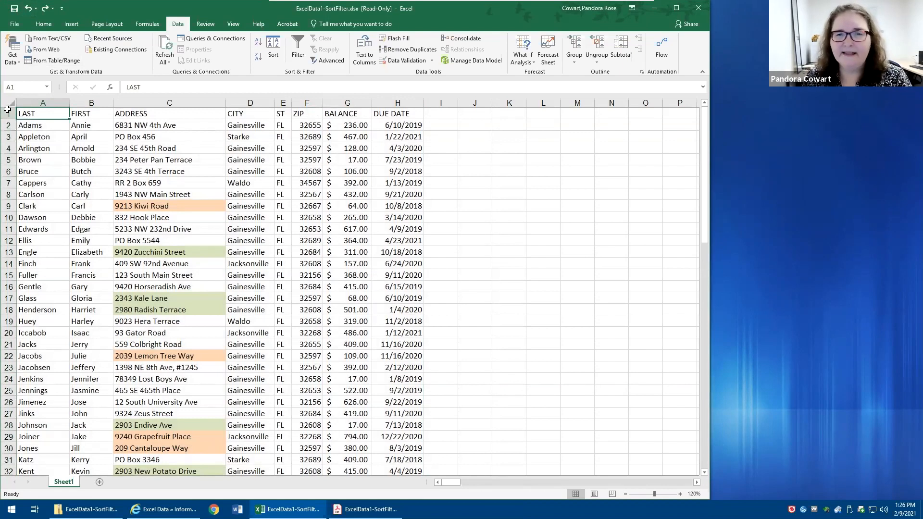
{"action": "left_click", "coordinate": [248, 104]}
{"action": "left_click", "coordinate": [246, 114]}
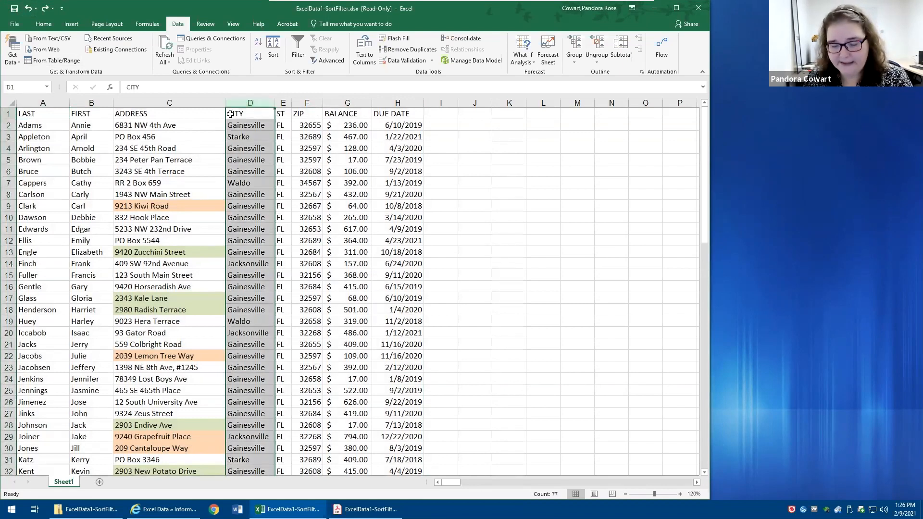
{"action": "key", "text": "Delete"}
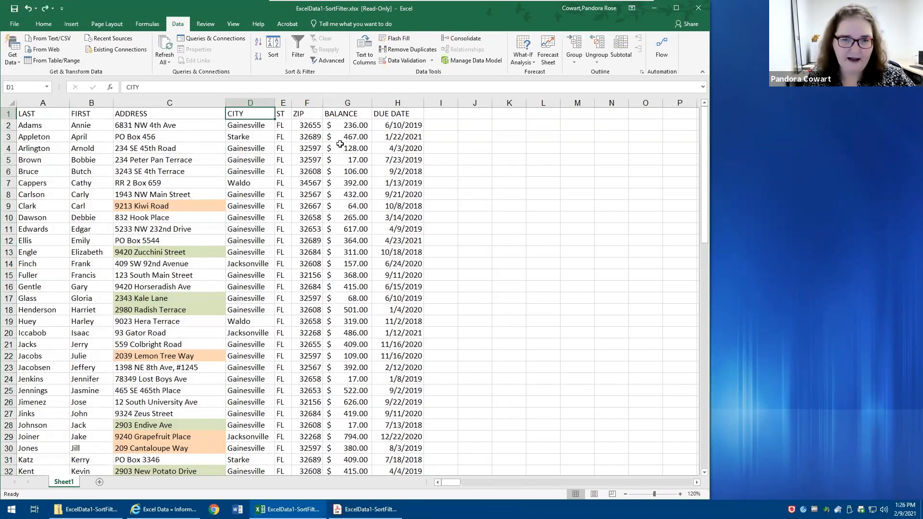
{"action": "key", "text": "ctrl+z"}
{"action": "left_click_drag", "start_coordinate": [435, 159], "coordinate": [438, 269]}
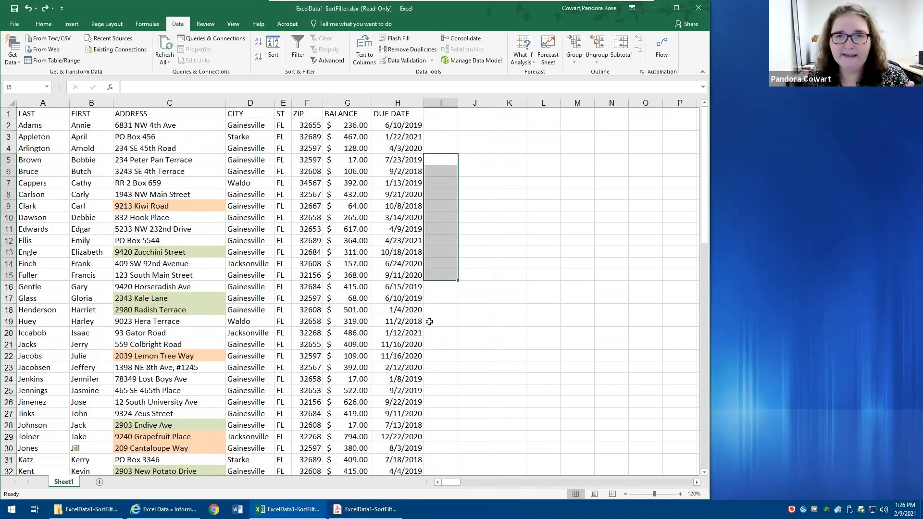
{"action": "left_click", "coordinate": [436, 115]}
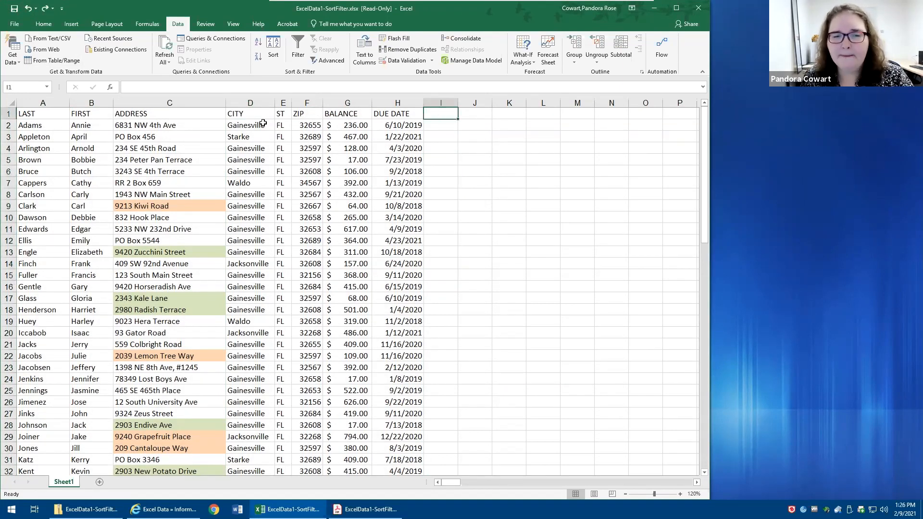
- Sort the list by LAST cell values from A to Z with the first row treated as headers
{"action": "left_click", "coordinate": [241, 137]}
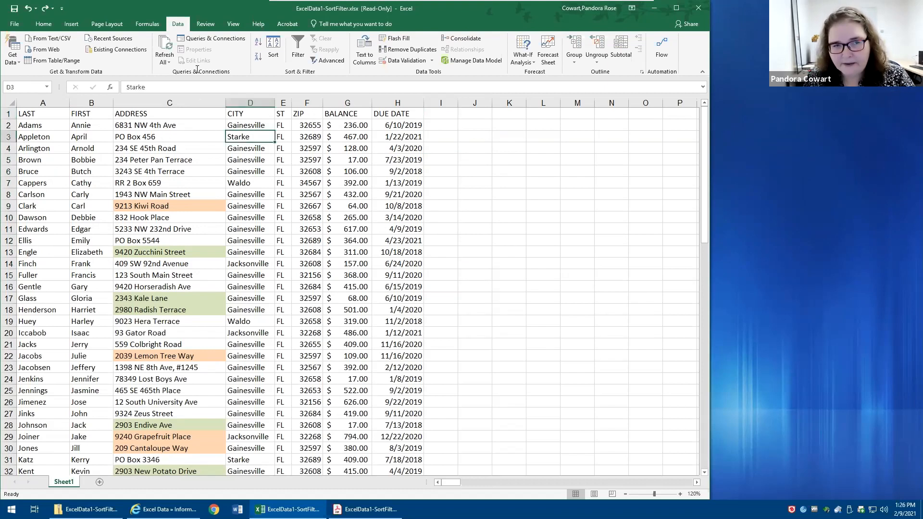
{"action": "left_click", "coordinate": [275, 46]}
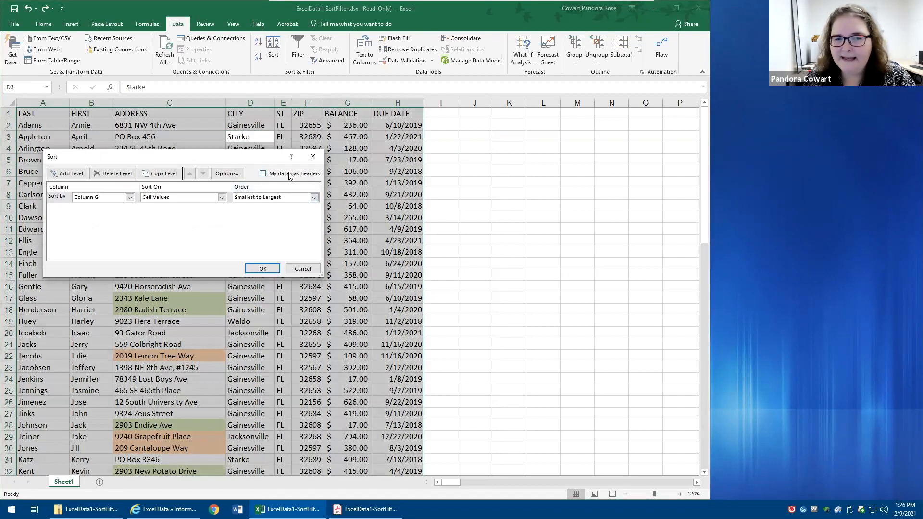
{"action": "left_click", "coordinate": [262, 173]}
{"action": "left_click", "coordinate": [130, 197]}
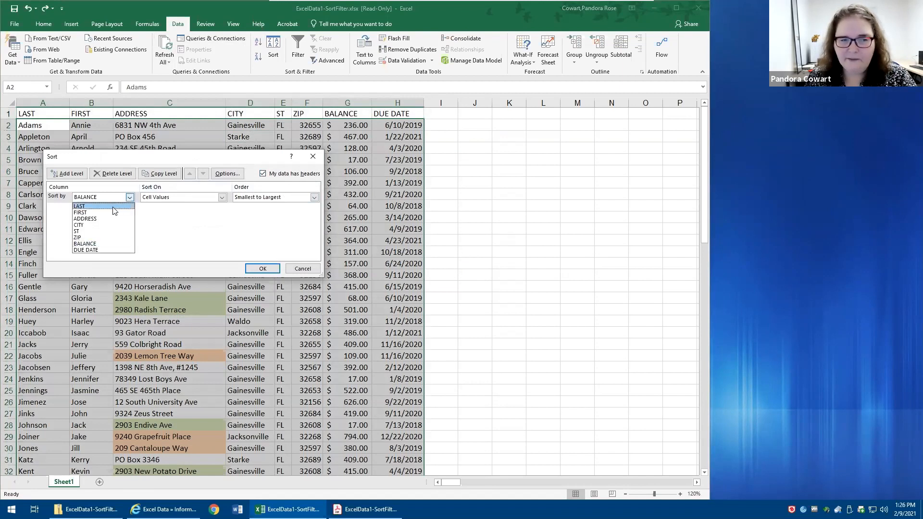
{"action": "left_click", "coordinate": [114, 208]}
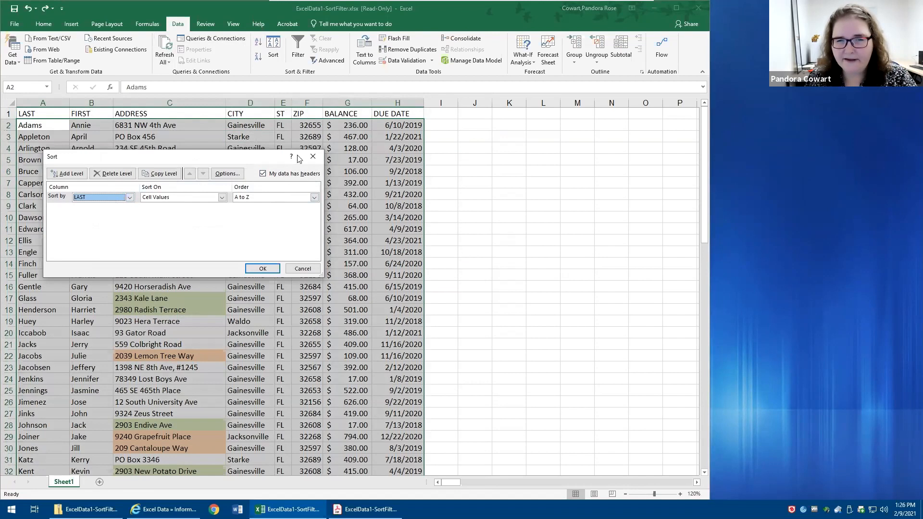
{"action": "left_click", "coordinate": [289, 175]}
{"action": "left_click", "coordinate": [289, 175]}
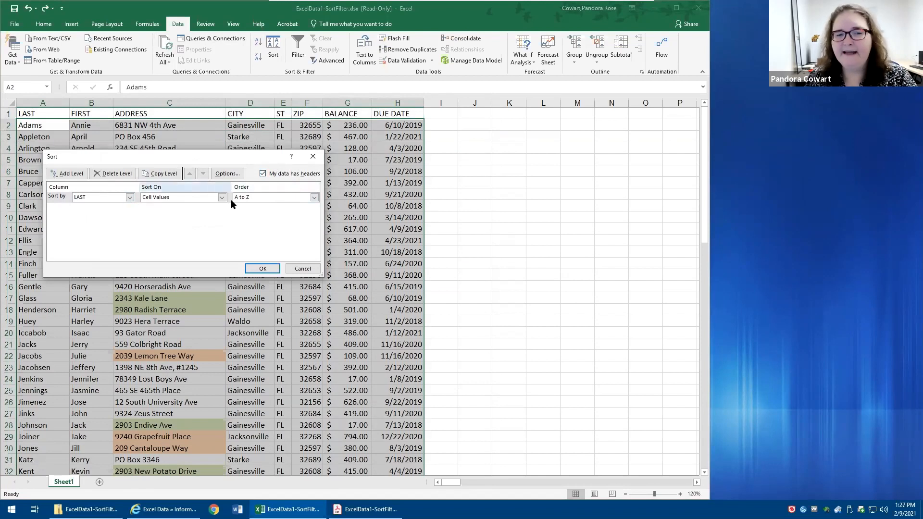
{"action": "left_click", "coordinate": [262, 268]}
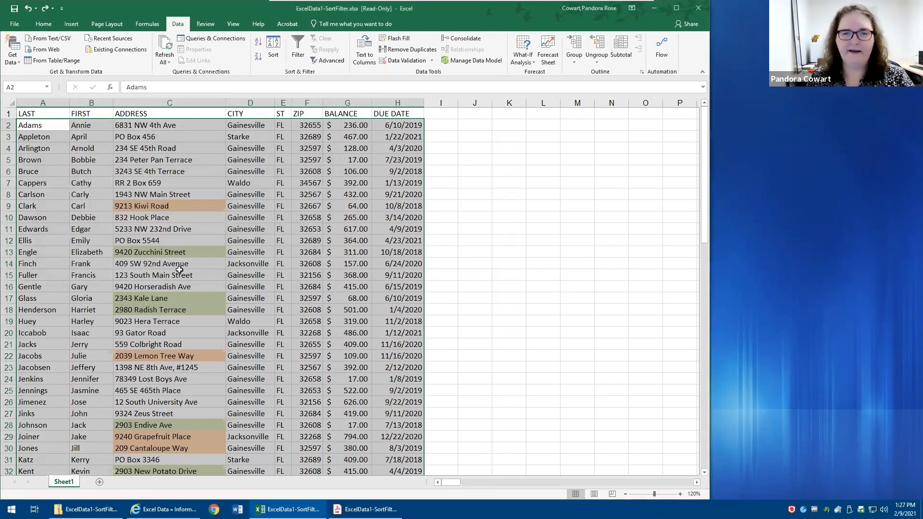
- Review the list's sort settings and close them without sorting
{"action": "left_click", "coordinate": [123, 154]}
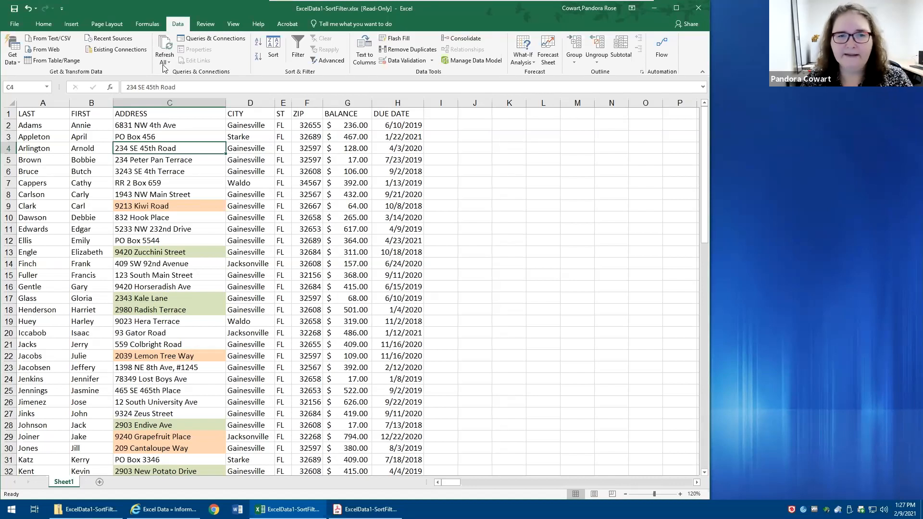
{"action": "left_click", "coordinate": [272, 52]}
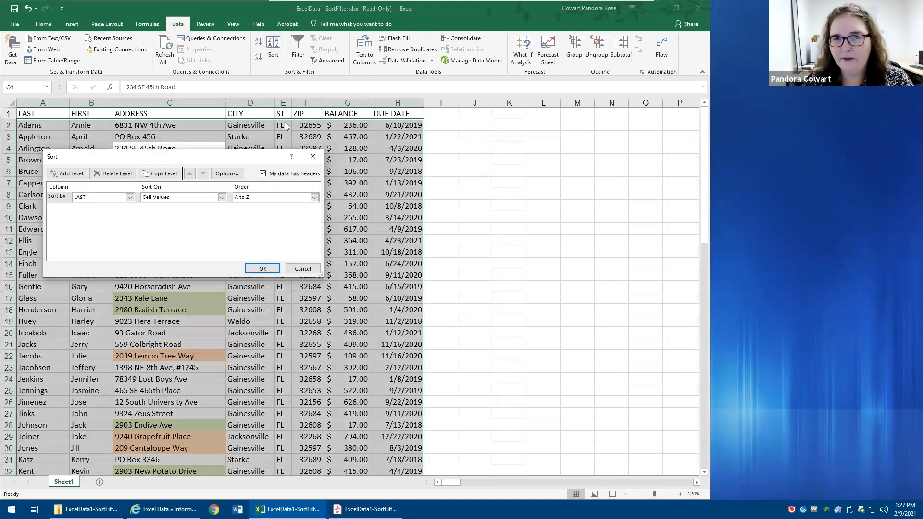
{"action": "left_click", "coordinate": [310, 154]}
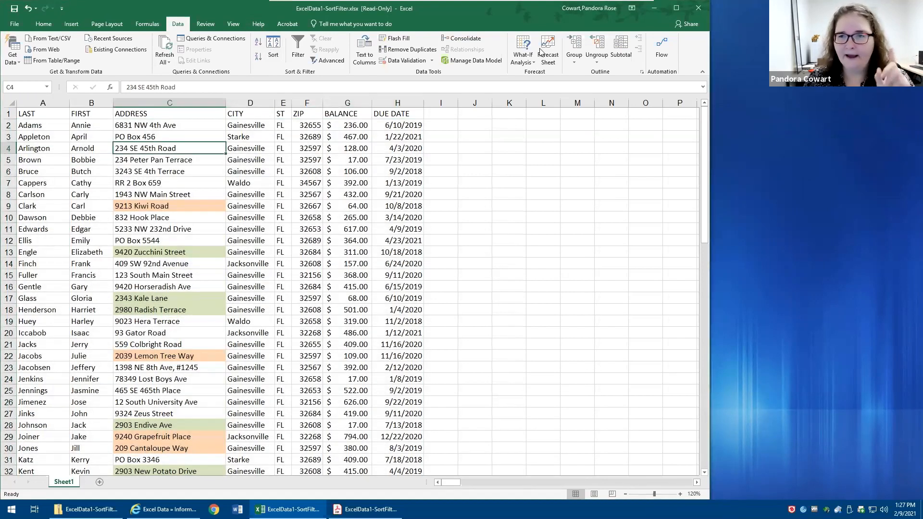
- Close the ExcelData1-SortFilter.xlsx workbook without saving the changes
{"action": "left_click", "coordinate": [697, 9]}
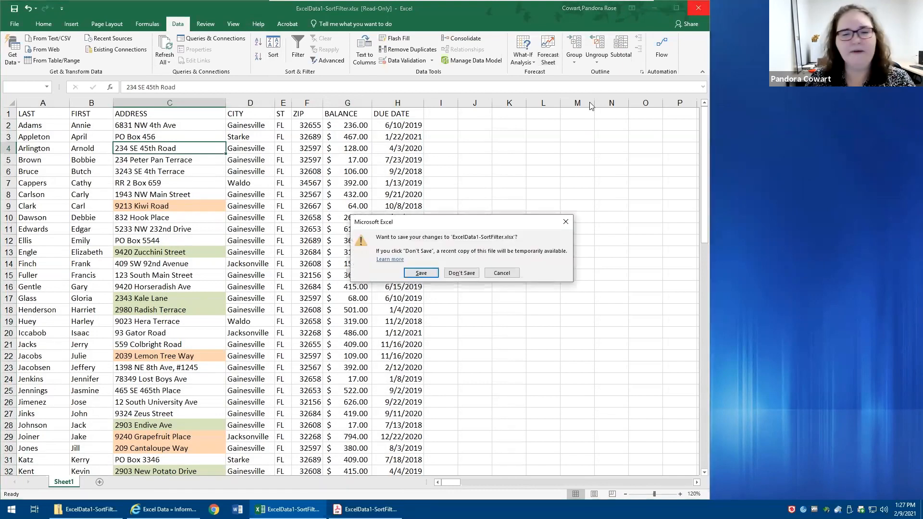
{"action": "left_click", "coordinate": [456, 274]}
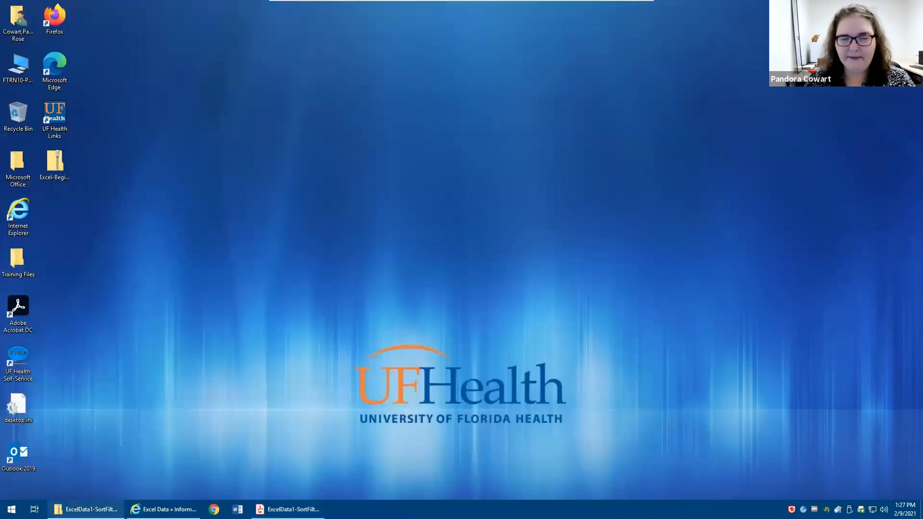
- Reopen ExcelData1-SortFilter.xlsx from the ExcelData1-SortFilter.zip folder, enable editing, and maximize its window
{"action": "left_click", "coordinate": [85, 509]}
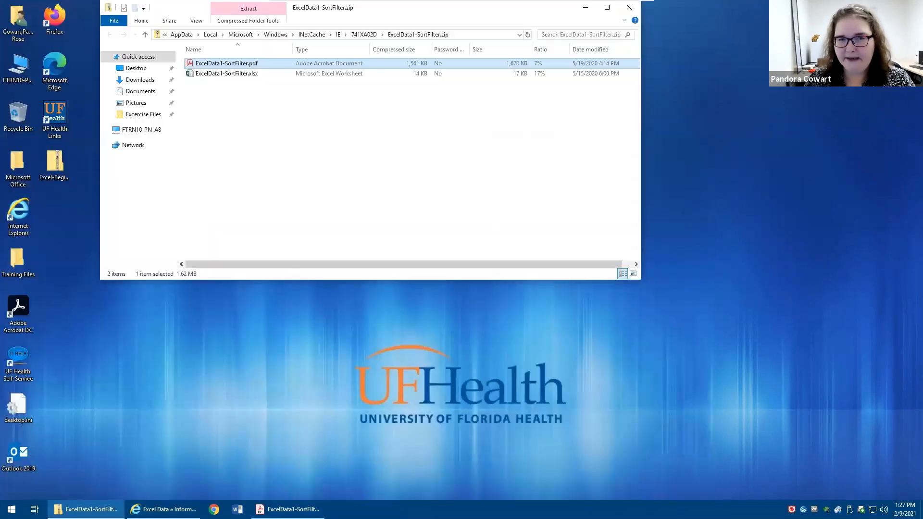
{"action": "double_click", "coordinate": [217, 74]}
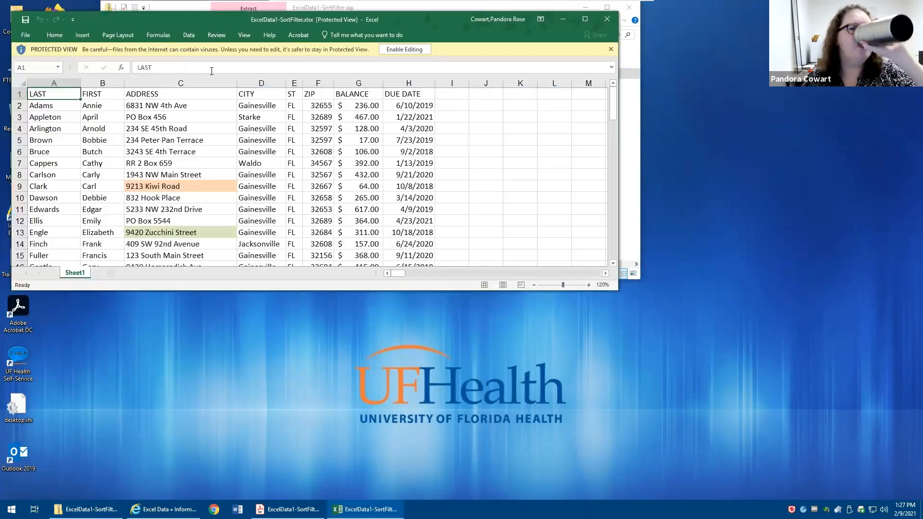
{"action": "left_click", "coordinate": [400, 50]}
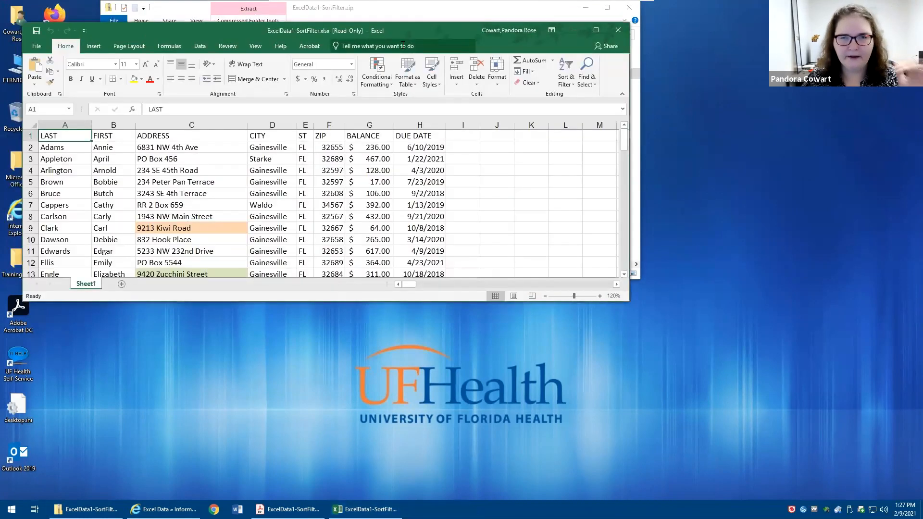
{"action": "left_click", "coordinate": [596, 29]}
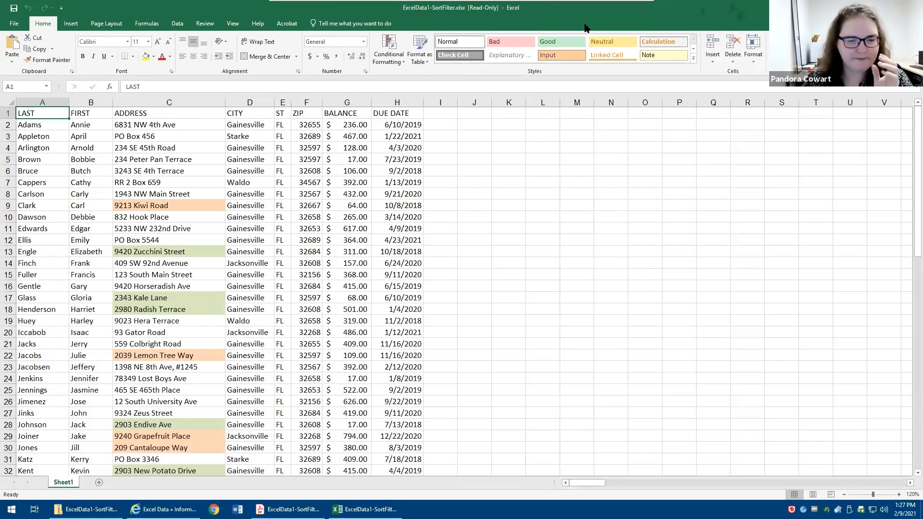
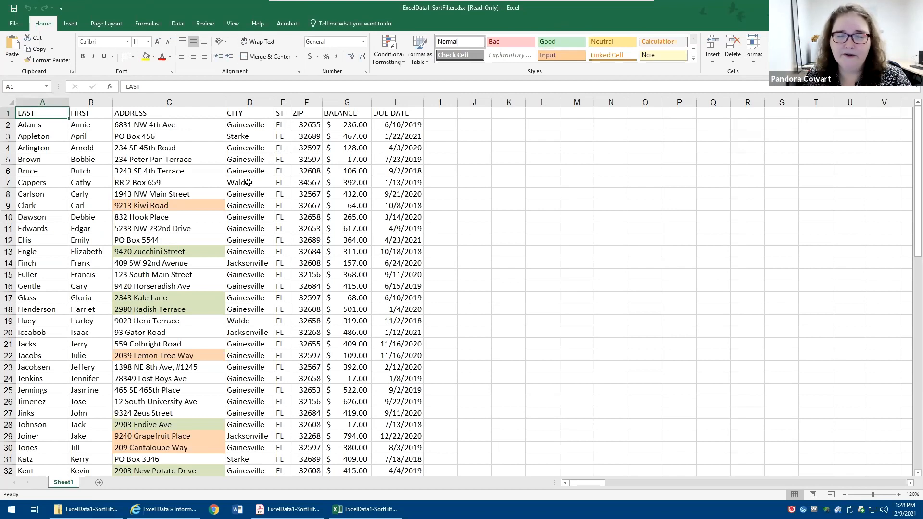
- Filter the customer list by the Waldo value in the CITY column
{"action": "right_click", "coordinate": [249, 183]}
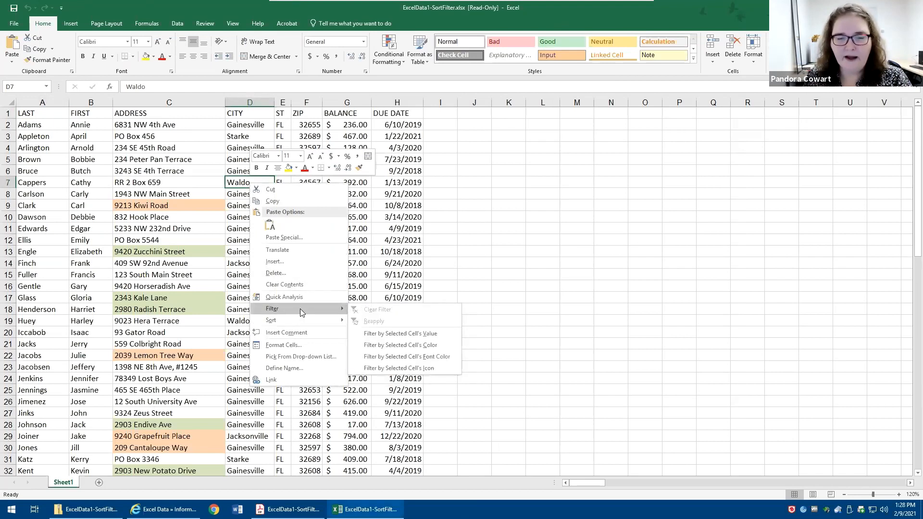
{"action": "left_click", "coordinate": [425, 338]}
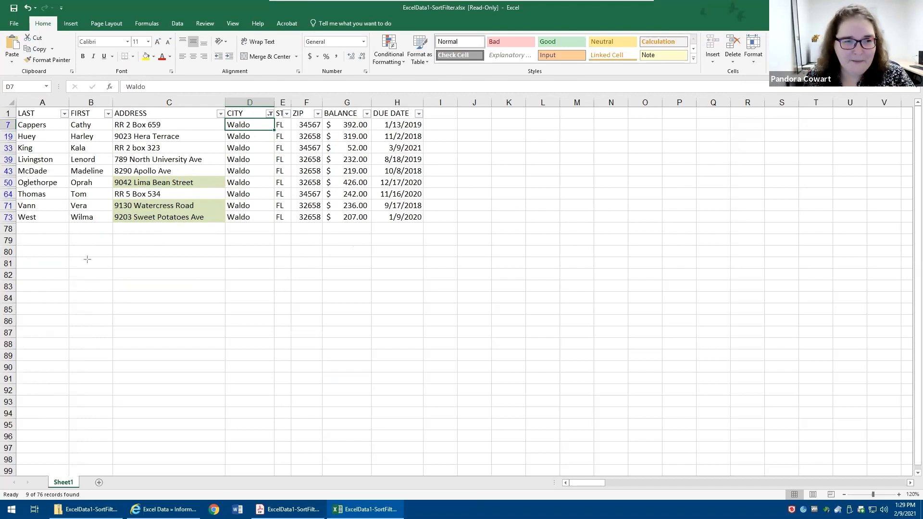
{"action": "left_click_drag", "start_coordinate": [104, 309], "coordinate": [21, 161]}
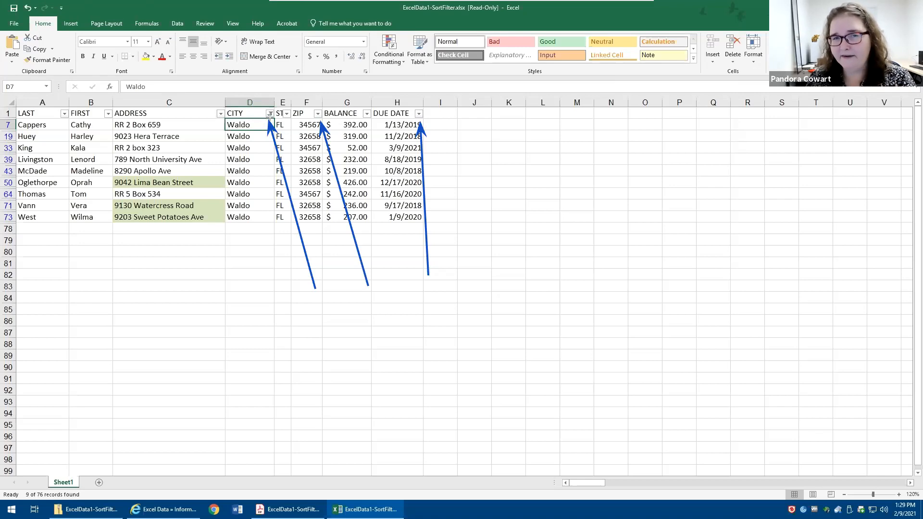
{"action": "left_click_drag", "start_coordinate": [112, 357], "coordinate": [66, 491]}
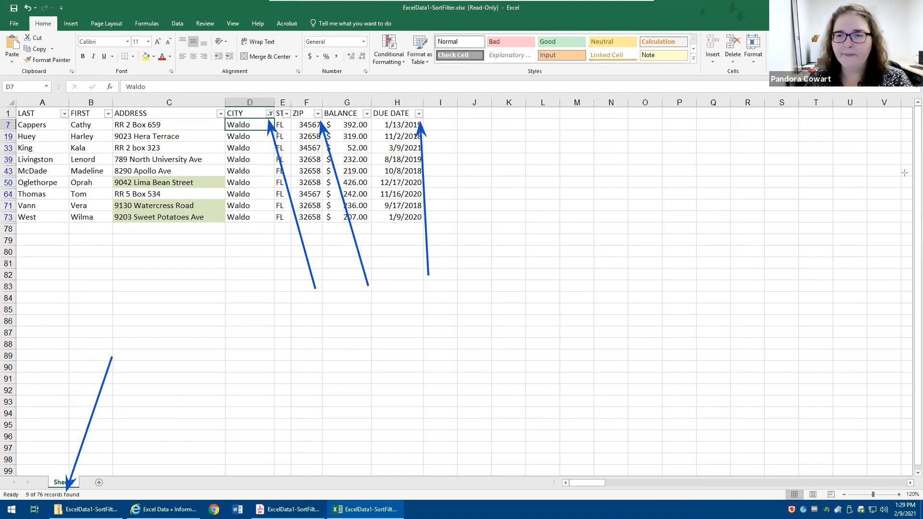
{"action": "left_click", "coordinate": [787, 156]}
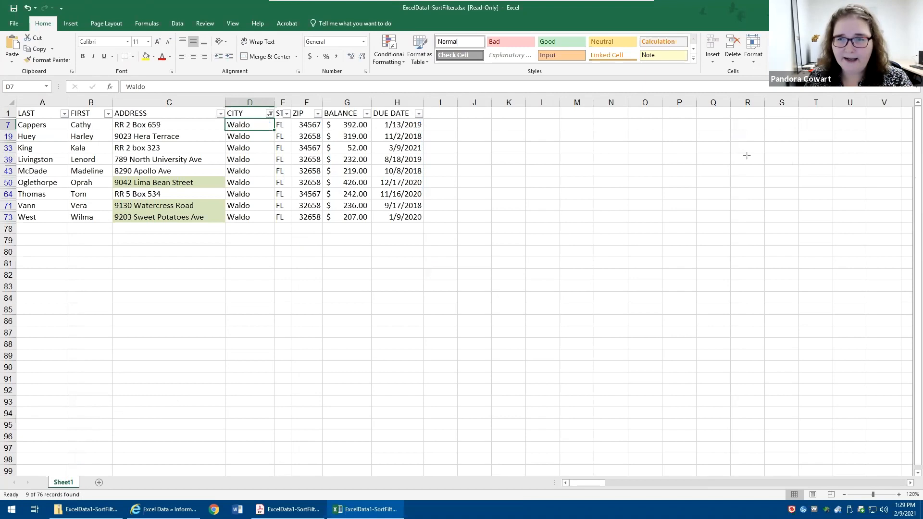
{"action": "mouse_move", "coordinate": [738, 8]}
{"action": "left_mouse_down"}
{"action": "mouse_move", "coordinate": [285, 127]}
{"action": "mouse_move", "coordinate": [490, 95]}
{"action": "left_mouse_up"}
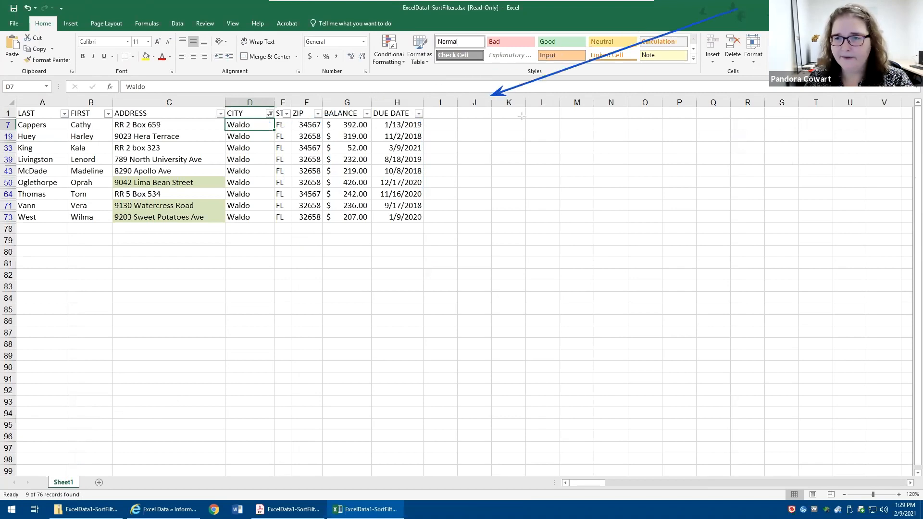
{"action": "left_click", "coordinate": [686, 3]}
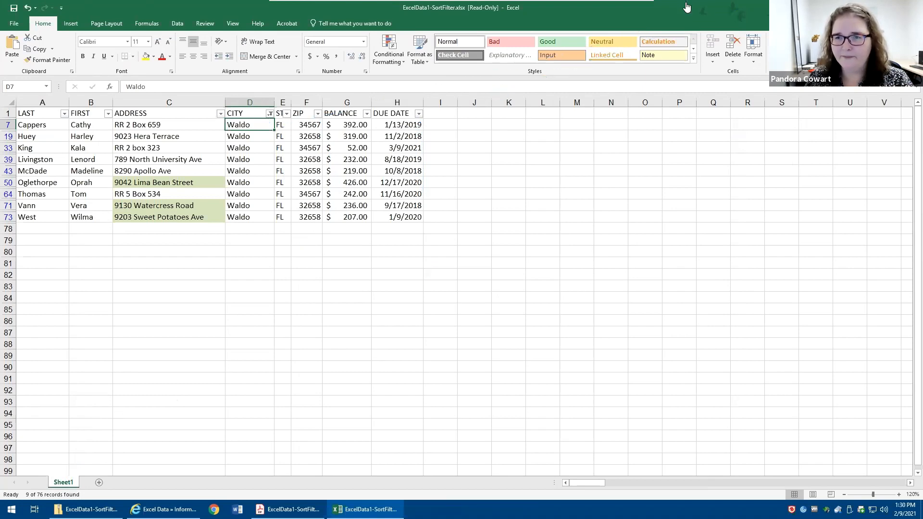
- Place the workbook side by side with the ExcelData1-SortFilter.pdf document and widen the workbook's share of the screen
{"action": "double_click", "coordinate": [385, 8]}
{"action": "key", "text": "super+Left"}
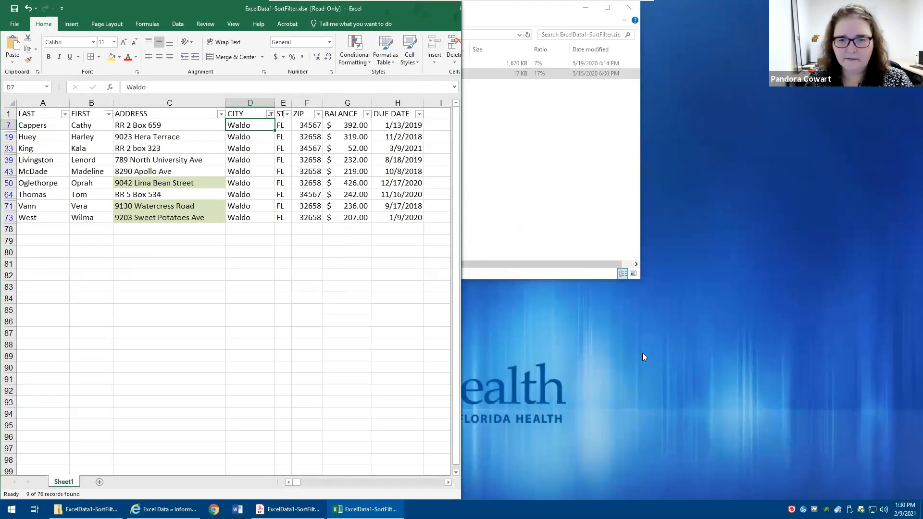
{"action": "left_click", "coordinate": [835, 379]}
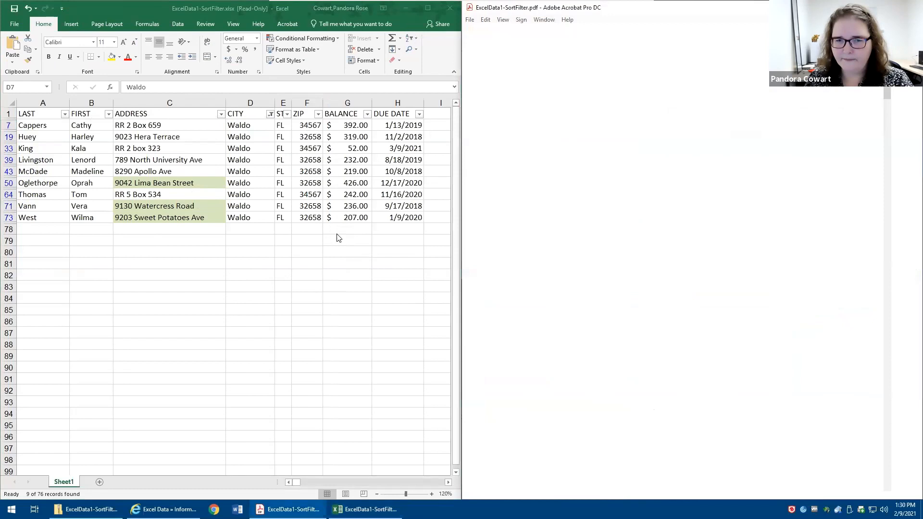
{"action": "left_click_drag", "start_coordinate": [462, 234], "coordinate": [734, 234]}
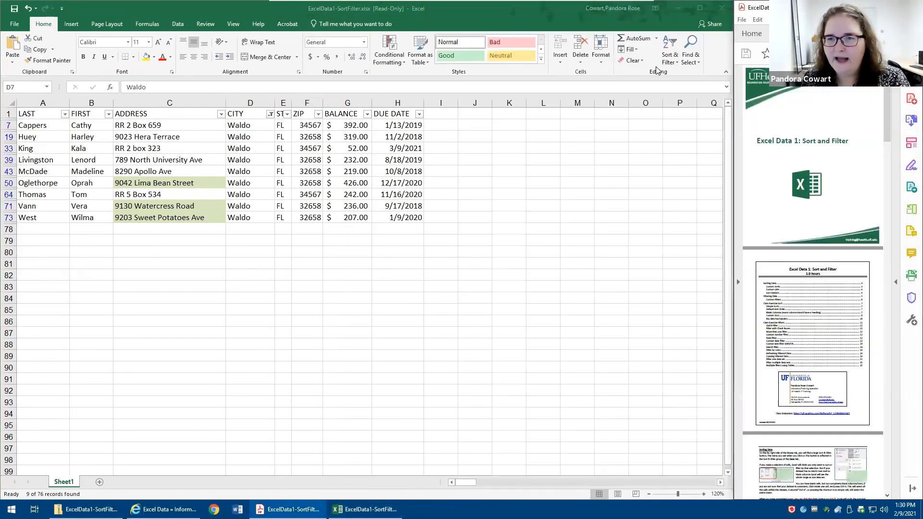
- Select the LAST header cell and turn off filtering so every customer record is listed again
{"action": "left_click", "coordinate": [45, 113]}
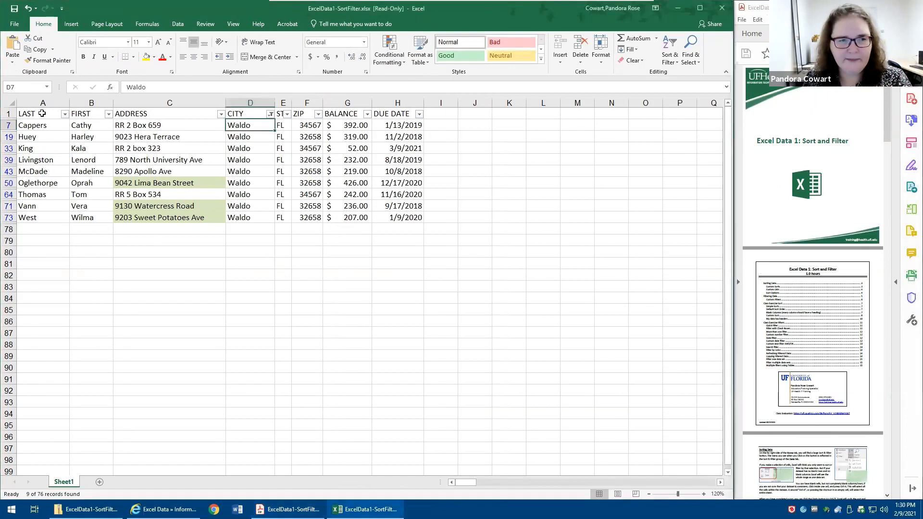
{"action": "left_click", "coordinate": [42, 113]}
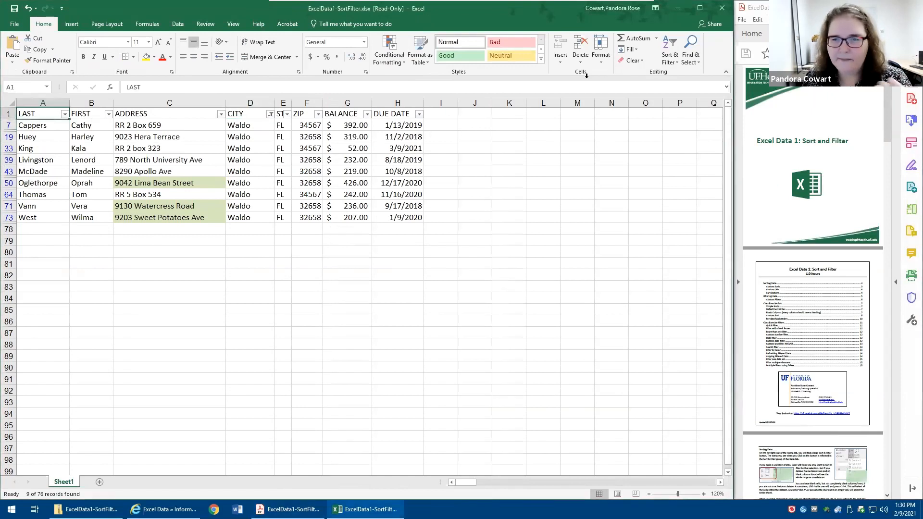
{"action": "left_click", "coordinate": [670, 60]}
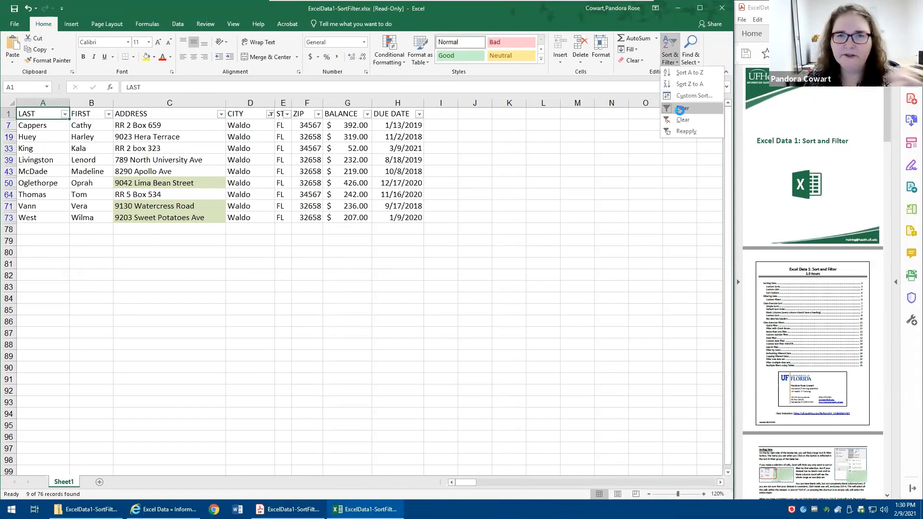
{"action": "left_click", "coordinate": [681, 108]}
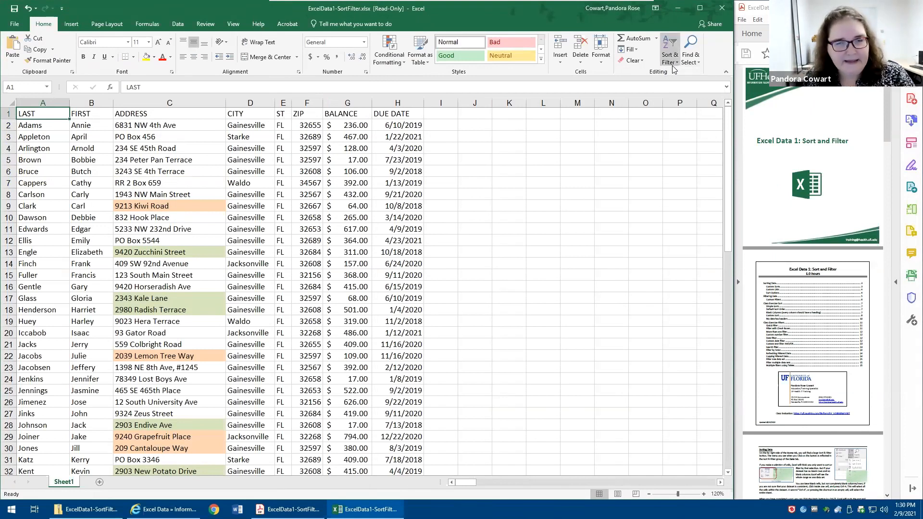
- Turn filtering on for the whole list using the Data commands, and turn it off again
{"action": "left_click", "coordinate": [178, 24]}
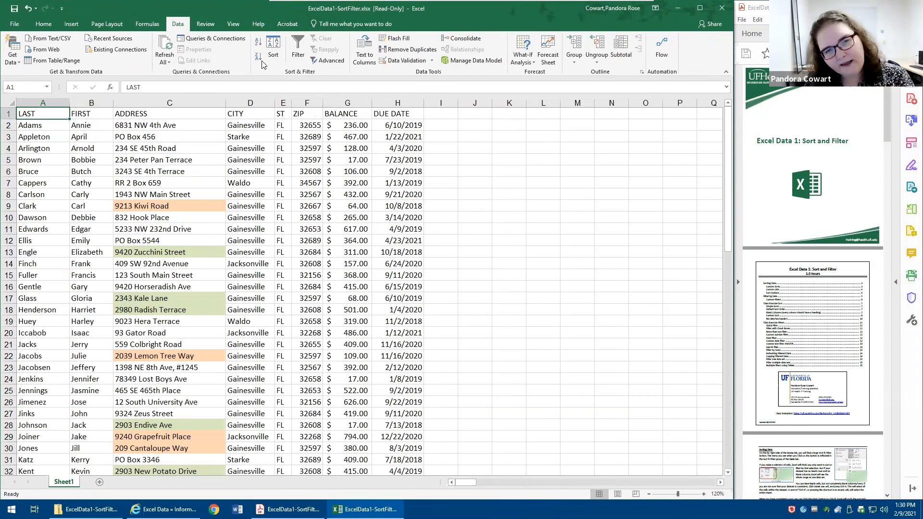
{"action": "left_click", "coordinate": [296, 56]}
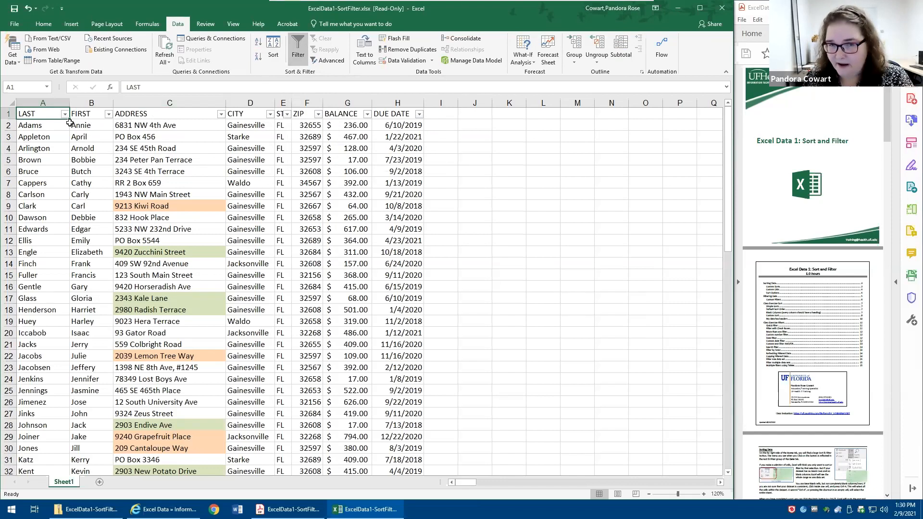
{"action": "left_click", "coordinate": [296, 57]}
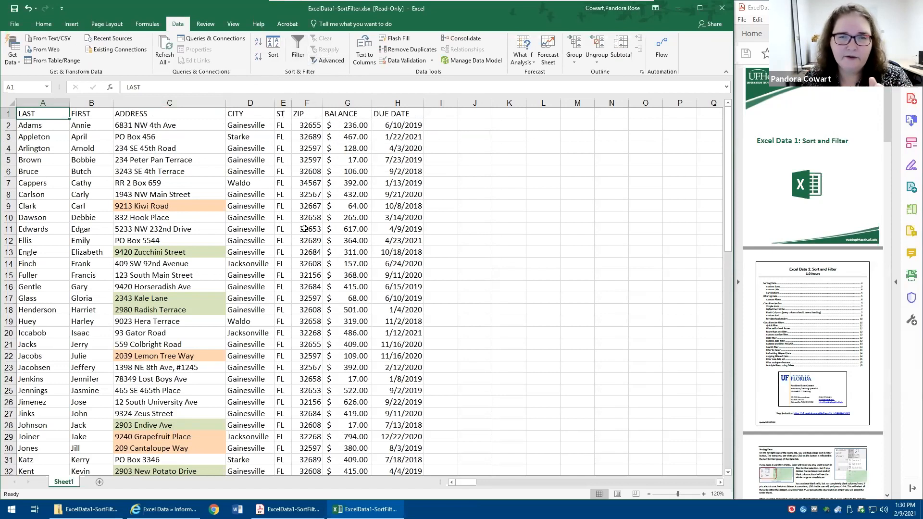
- Try turning on filtering for only the cell block D6:H11, and remove it again
{"action": "left_click_drag", "start_coordinate": [267, 176], "coordinate": [374, 227]}
{"action": "left_click", "coordinate": [296, 48]}
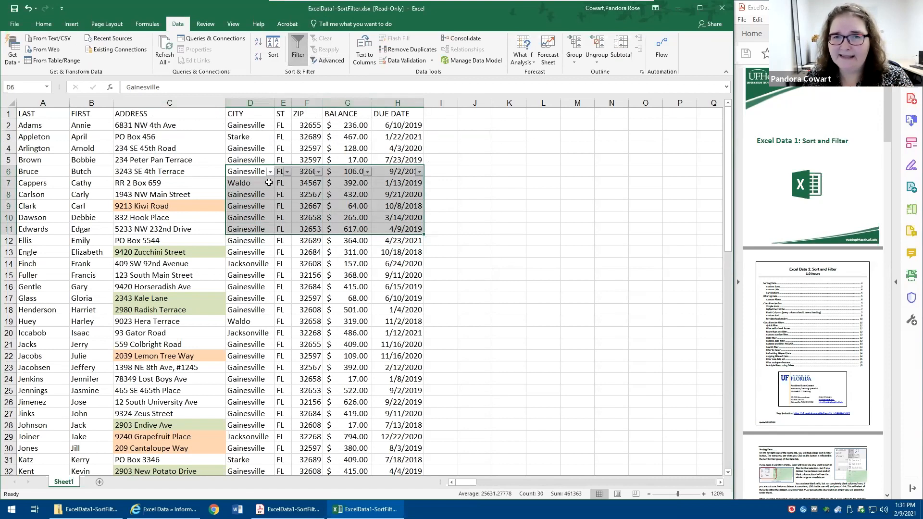
{"action": "left_click", "coordinate": [298, 54]}
{"action": "left_click", "coordinate": [263, 131]}
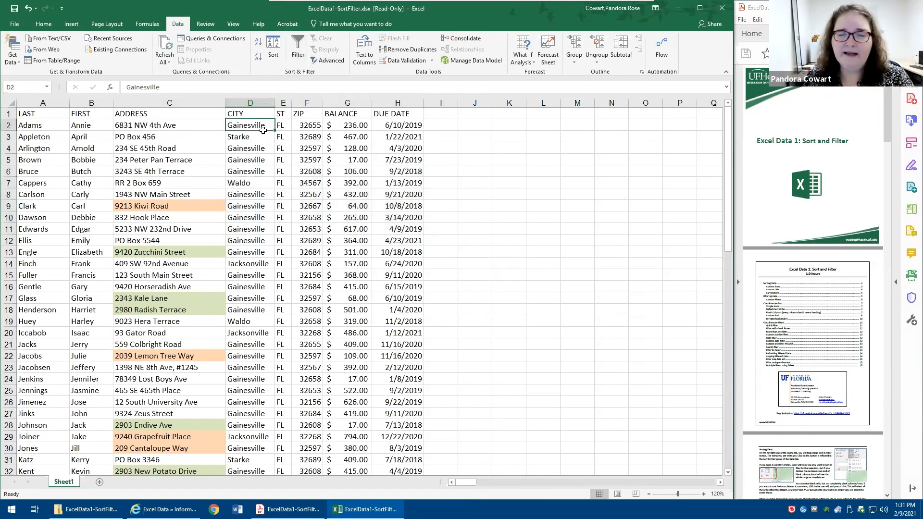
- Turn on filtering for the CITY column alone, view its filter options, and remove the filter
{"action": "left_click", "coordinate": [250, 103]}
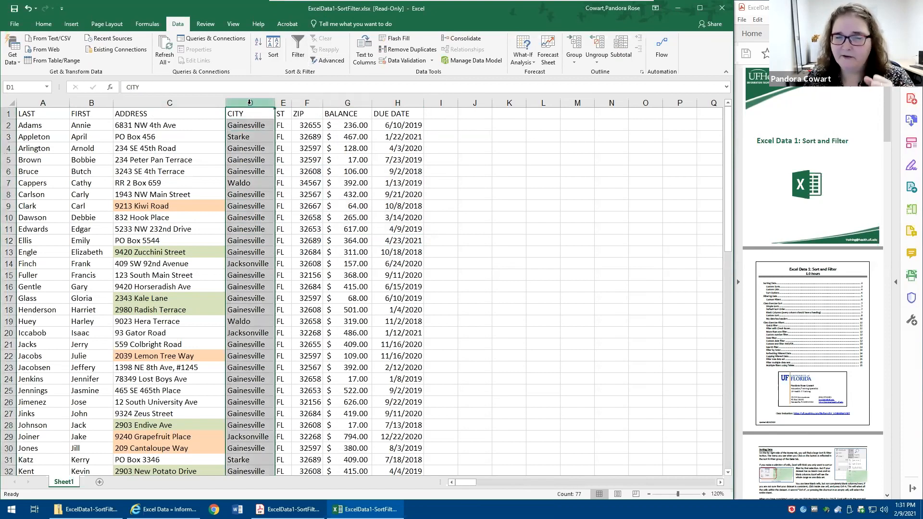
{"action": "left_click", "coordinate": [298, 48]}
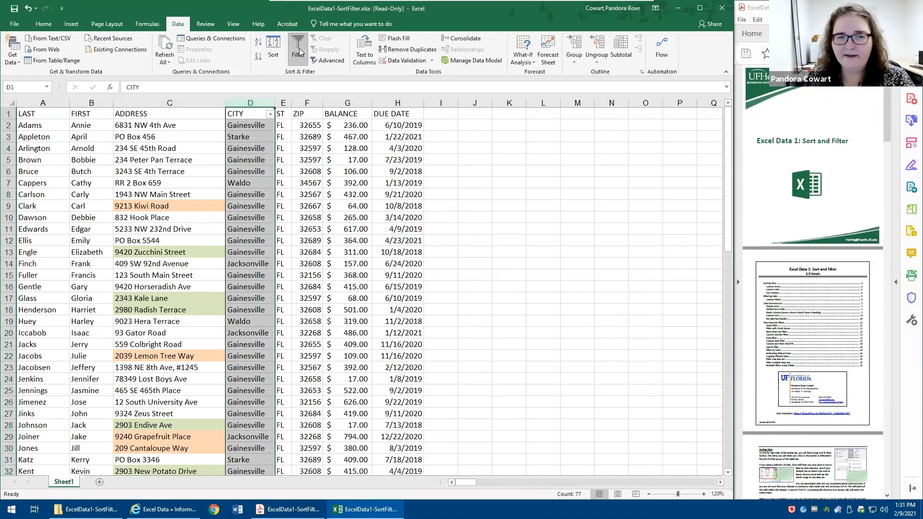
{"action": "left_click", "coordinate": [270, 114]}
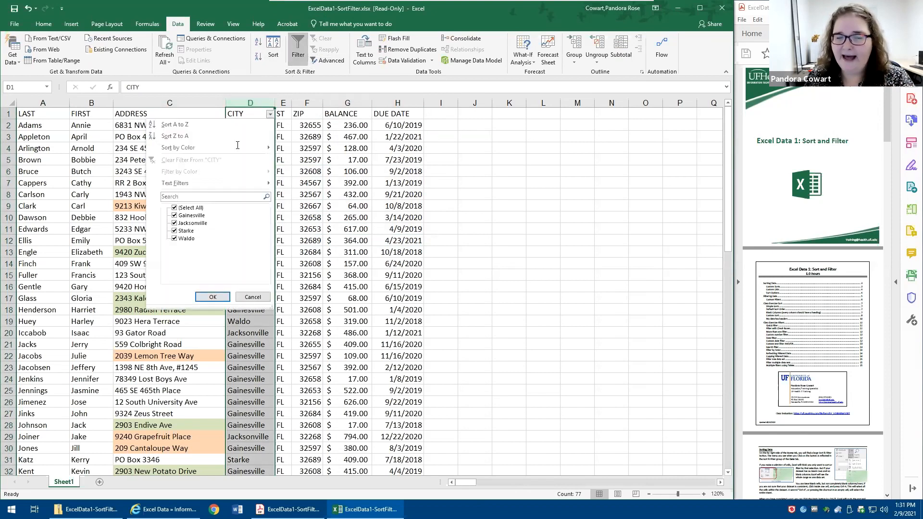
{"action": "left_click", "coordinate": [319, 167]}
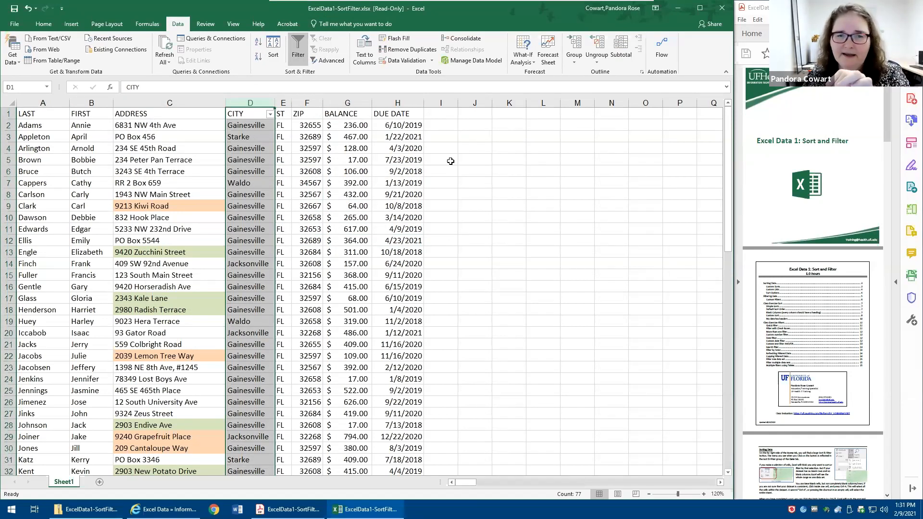
{"action": "left_click", "coordinate": [296, 49]}
- Turn on filtering for all columns of the list from a single selected CITY cell
{"action": "left_click", "coordinate": [283, 147]}
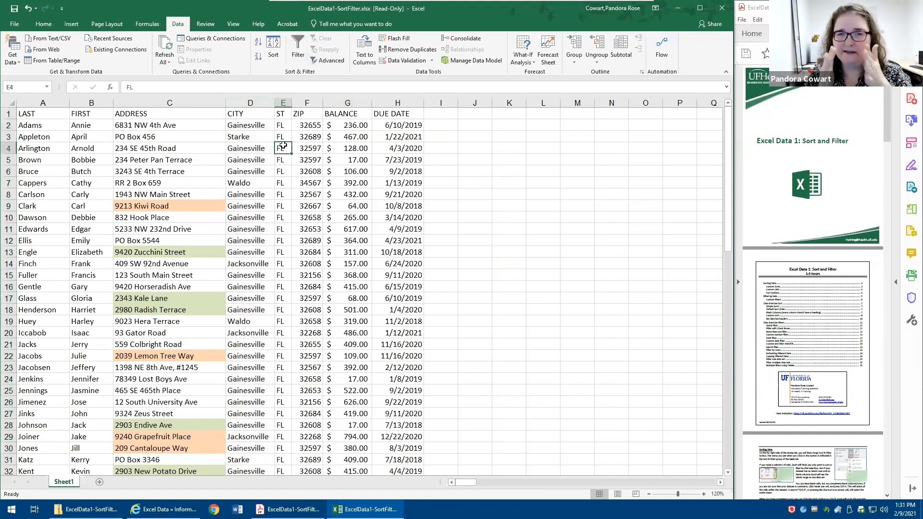
{"action": "left_click", "coordinate": [172, 237]}
{"action": "left_click", "coordinate": [259, 284]}
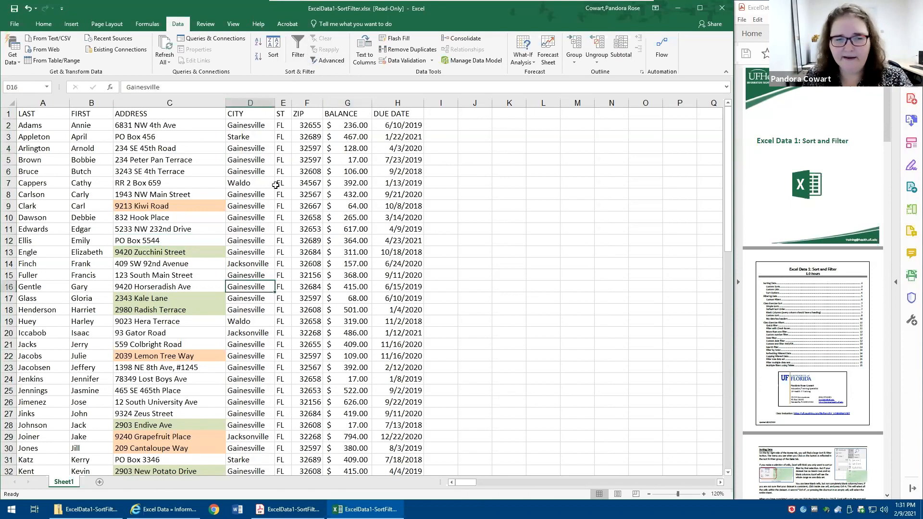
{"action": "left_click", "coordinate": [298, 48]}
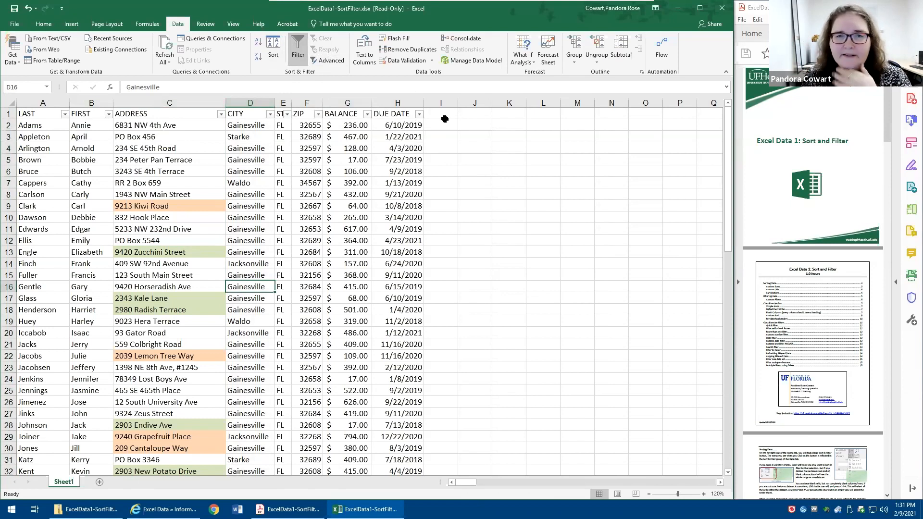
- Filter the CITY column to exclude Gainesville
{"action": "left_click", "coordinate": [270, 114]}
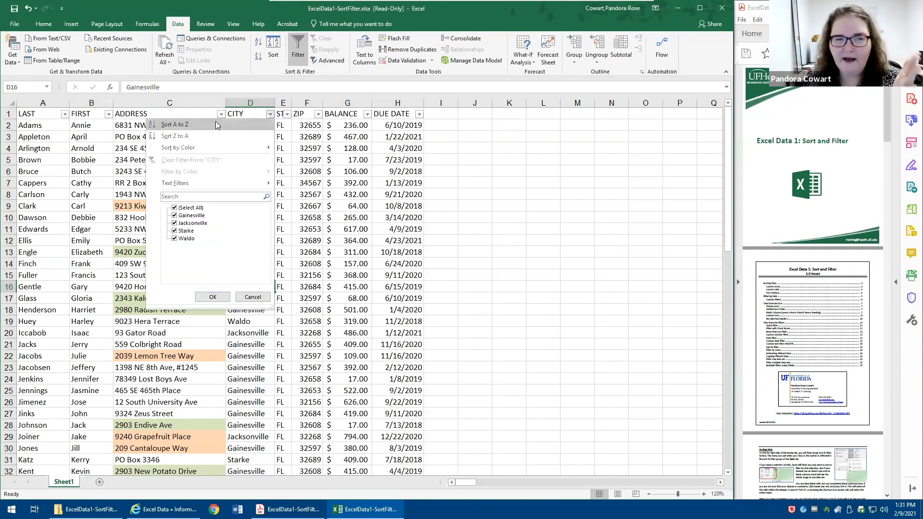
{"action": "mouse_move", "coordinate": [208, 149]}
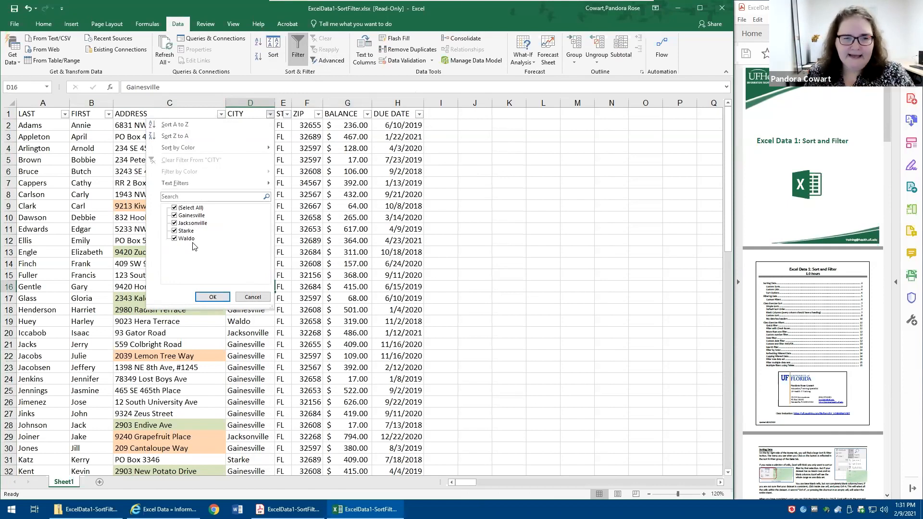
{"action": "left_click", "coordinate": [174, 216]}
{"action": "left_click", "coordinate": [212, 296]}
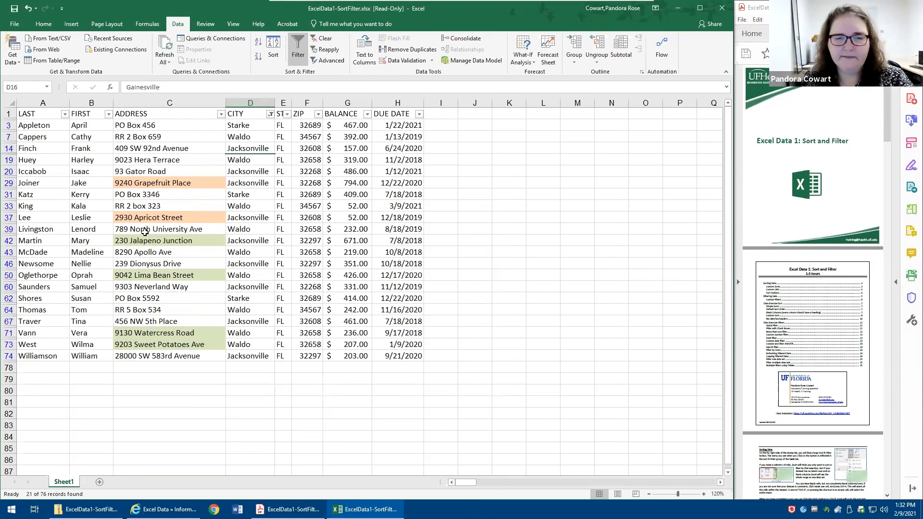
- Exclude Jacksonville from the CITY filter as well
{"action": "left_click", "coordinate": [270, 115]}
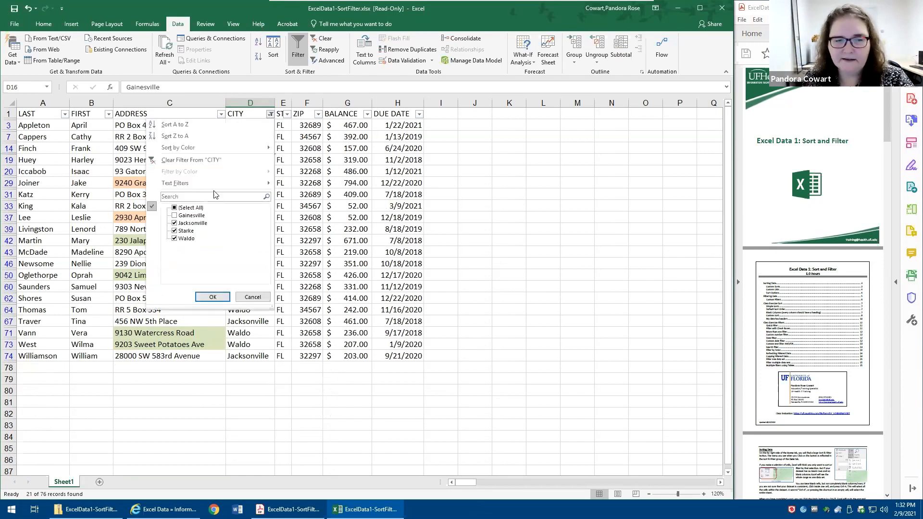
{"action": "left_click", "coordinate": [174, 223]}
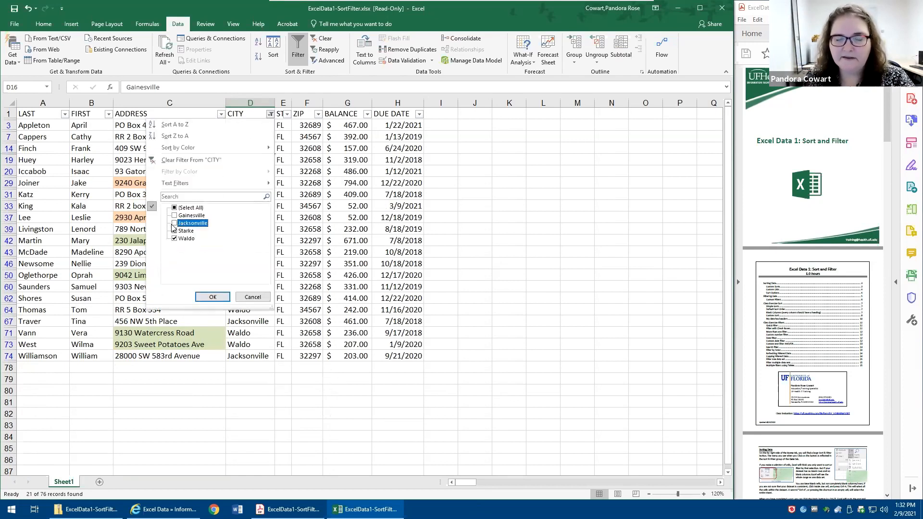
{"action": "left_click", "coordinate": [212, 296]}
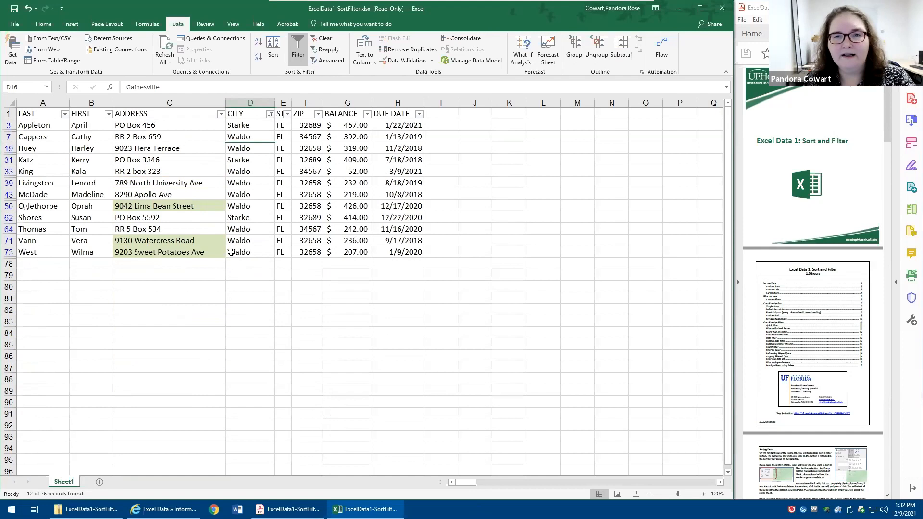
- Change the CITY filter to show only Gainesville and Jacksonville, excluding Starke and Waldo
{"action": "left_click", "coordinate": [271, 114]}
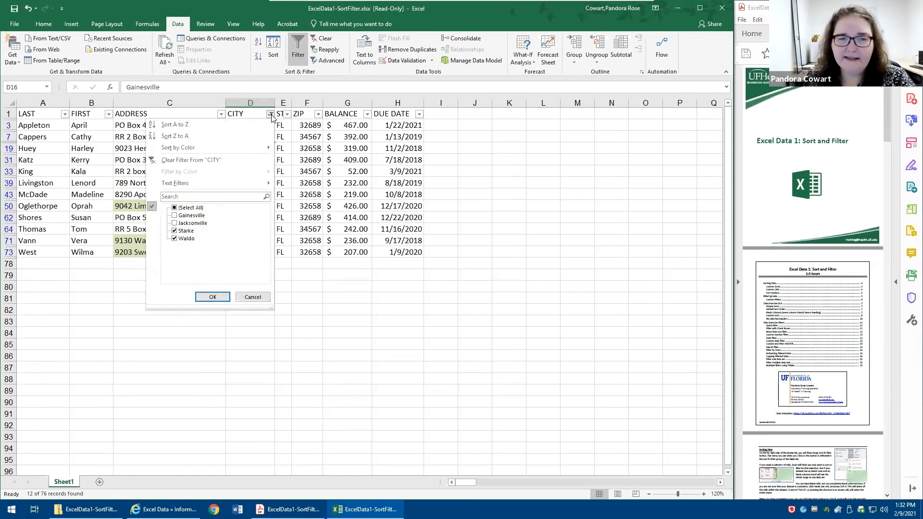
{"action": "left_click", "coordinate": [175, 208]}
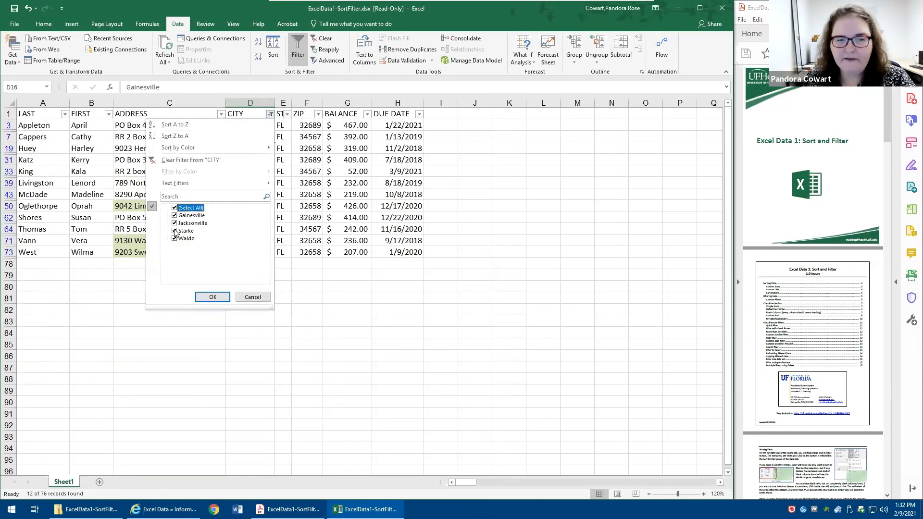
{"action": "left_click", "coordinate": [175, 231]}
{"action": "left_click", "coordinate": [174, 239]}
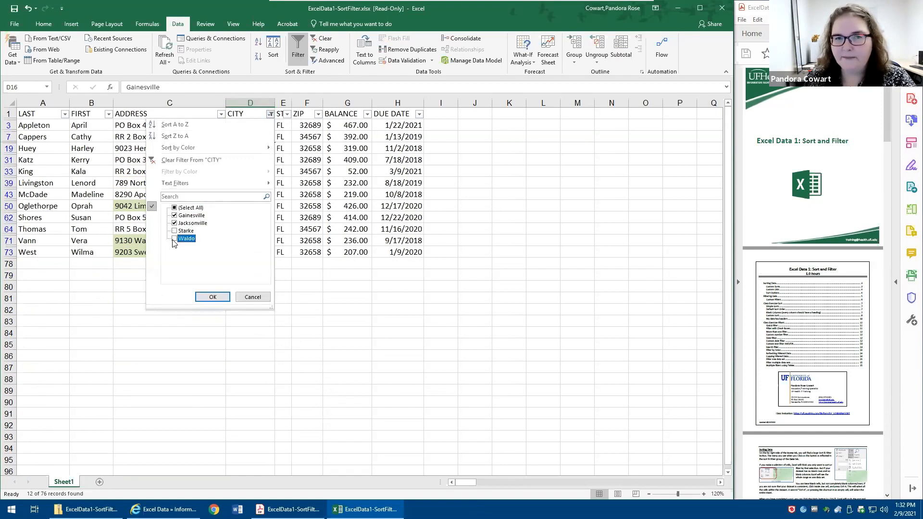
{"action": "left_click", "coordinate": [210, 296]}
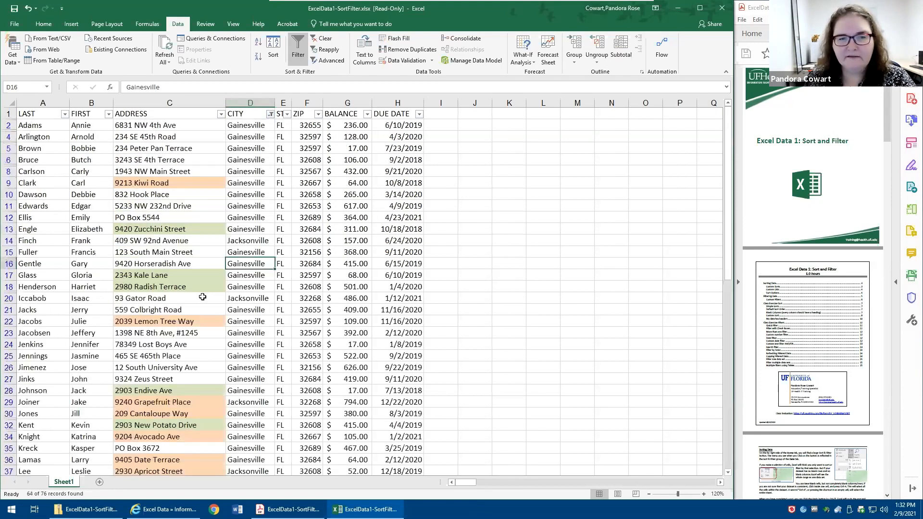
- Look through the filtered rows to the end of the list and clear the filter from the CITY column
{"action": "scroll", "coordinate": [259, 323], "scroll_direction": "down", "scroll_amount": 12}
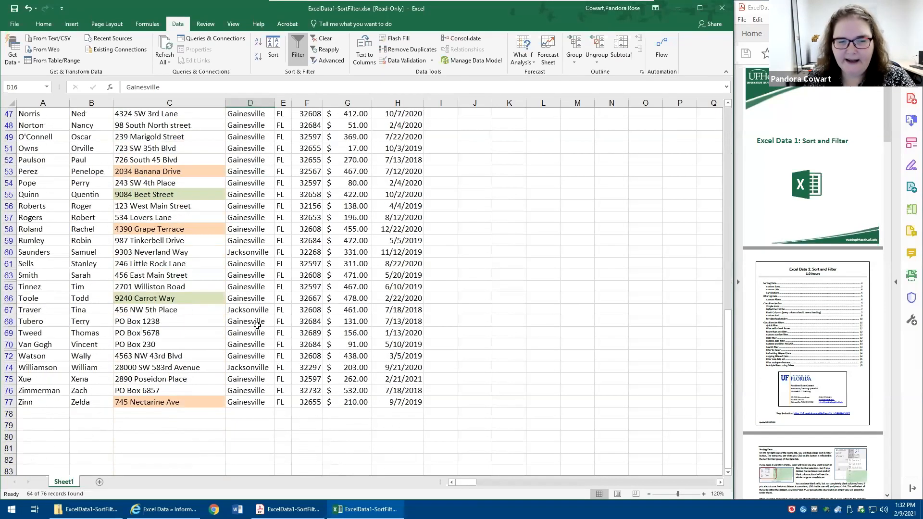
{"action": "scroll", "coordinate": [257, 326], "scroll_direction": "down", "scroll_amount": 5}
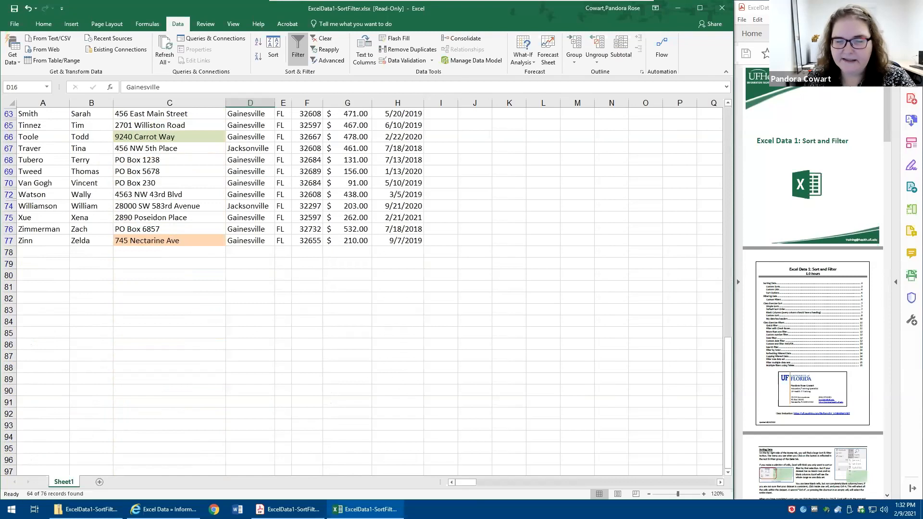
{"action": "scroll", "coordinate": [248, 309], "scroll_direction": "up", "scroll_amount": 13}
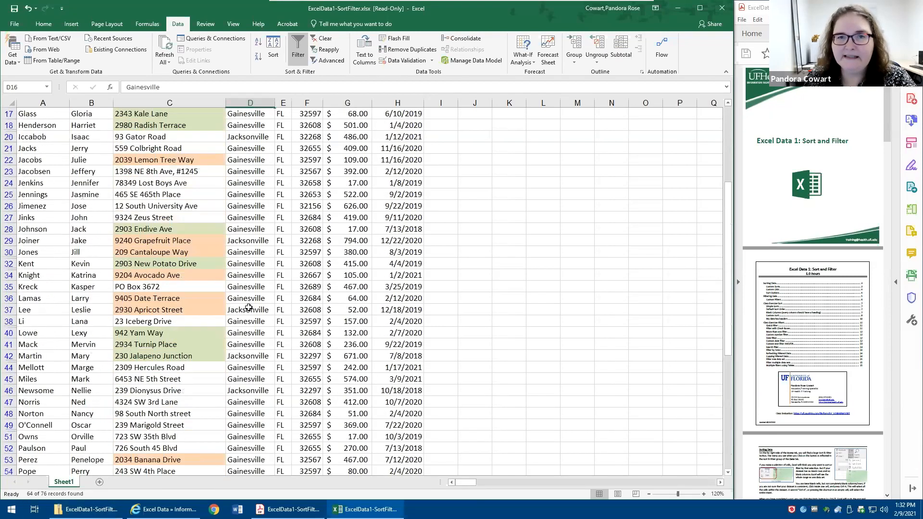
{"action": "scroll", "coordinate": [248, 308], "scroll_direction": "up", "scroll_amount": 5}
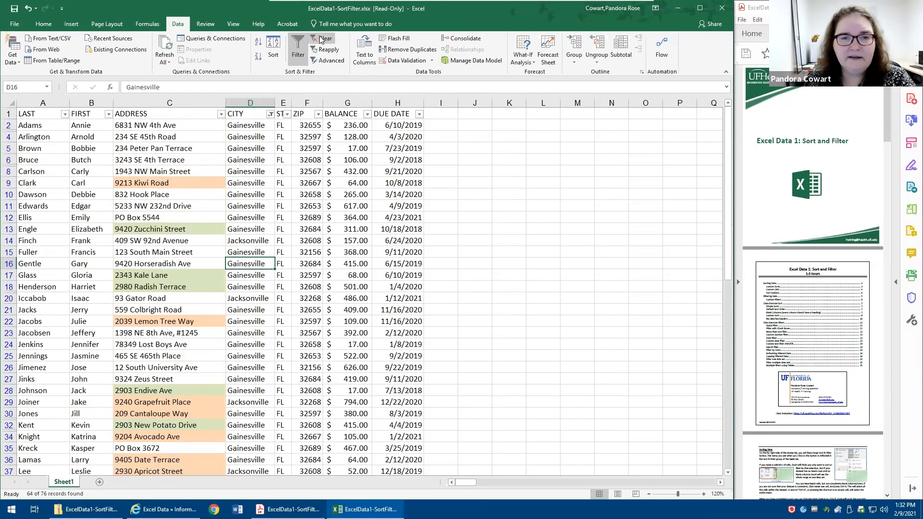
{"action": "left_click", "coordinate": [270, 114]}
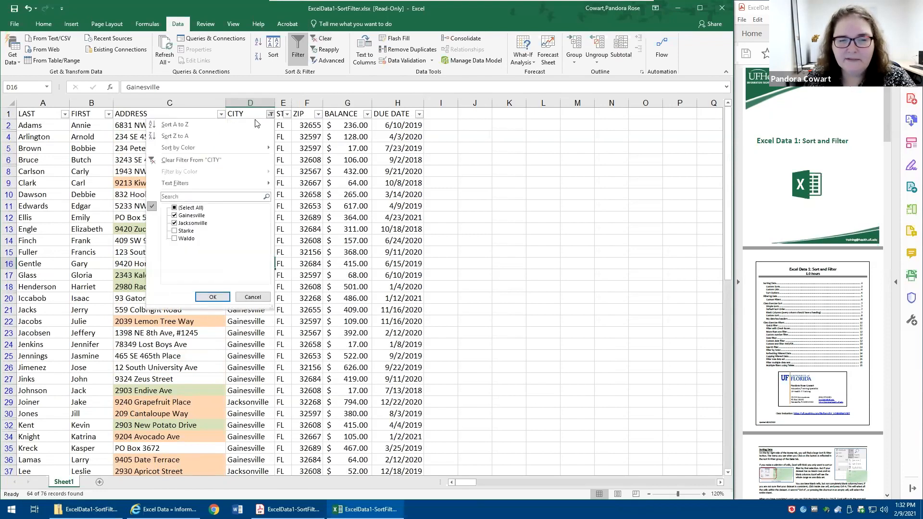
{"action": "left_click", "coordinate": [225, 161]}
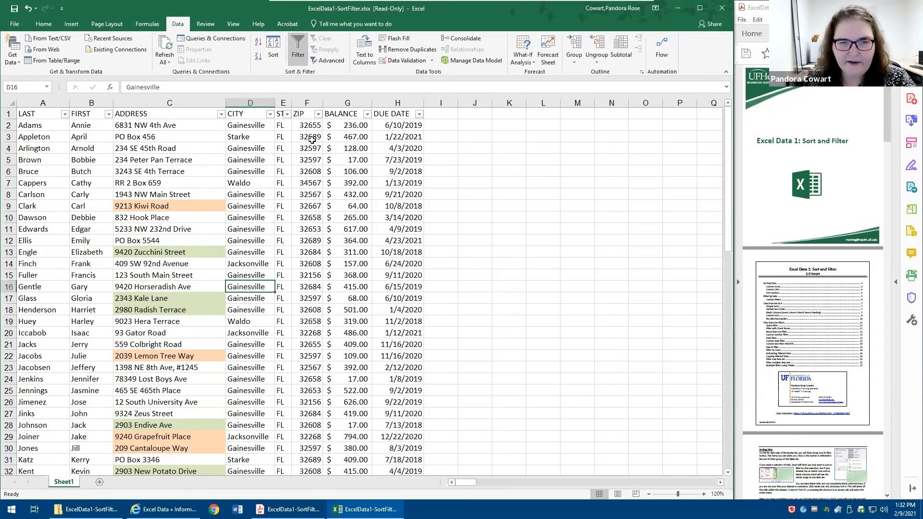
- Filter the ZIP column to show only 32608 by deselecting all values and choosing that one
{"action": "left_click", "coordinate": [318, 115]}
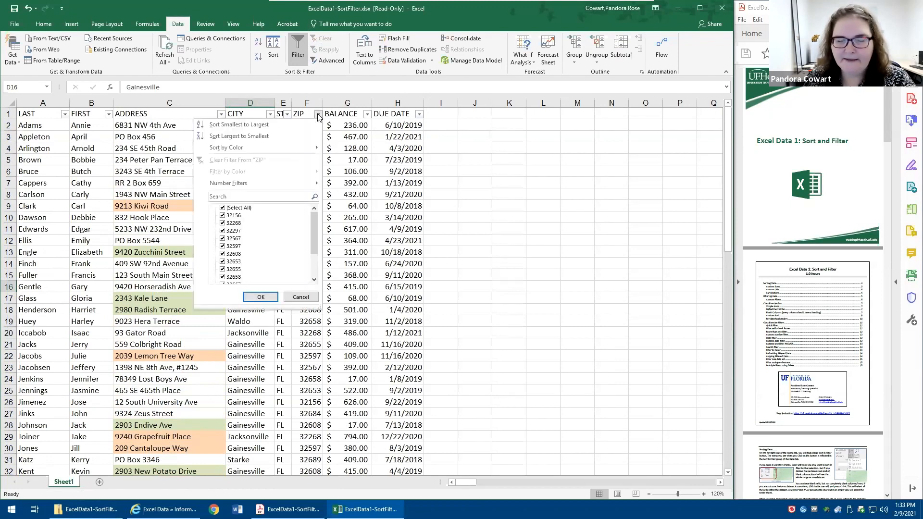
{"action": "left_click", "coordinate": [223, 254]}
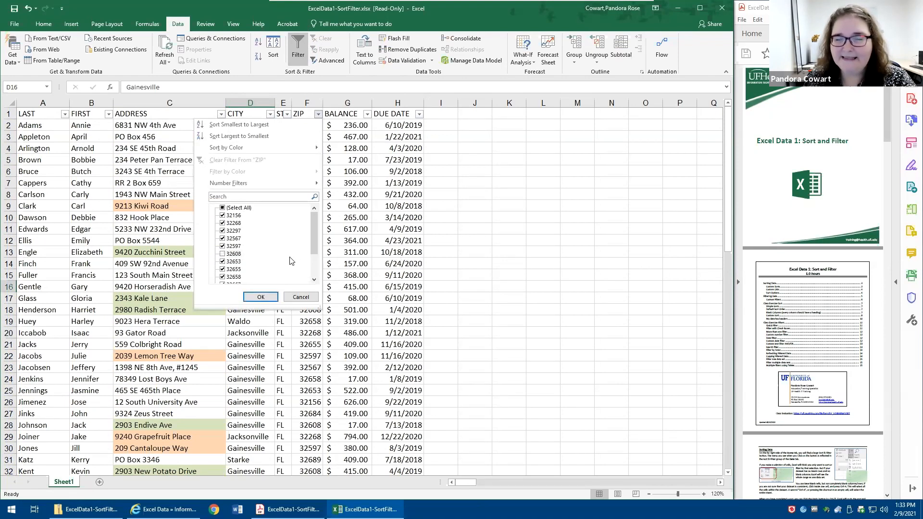
{"action": "left_click", "coordinate": [226, 254]}
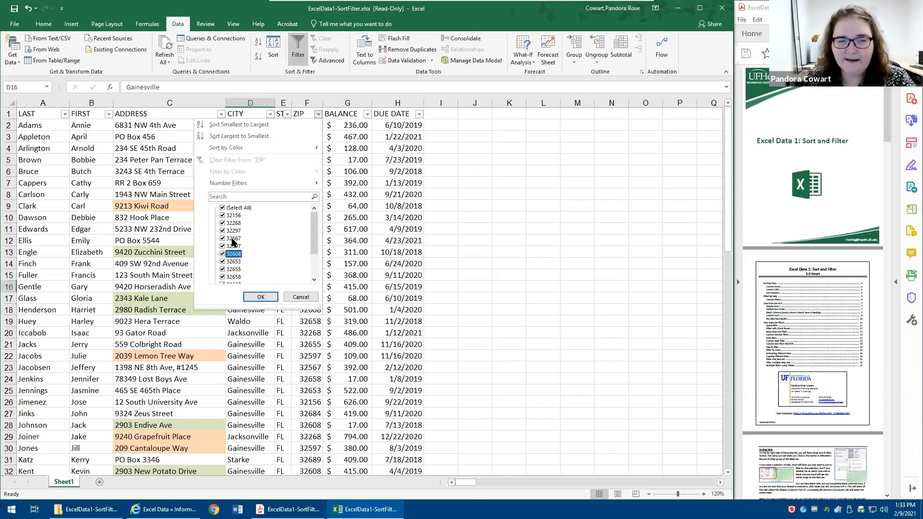
{"action": "left_click", "coordinate": [223, 208]}
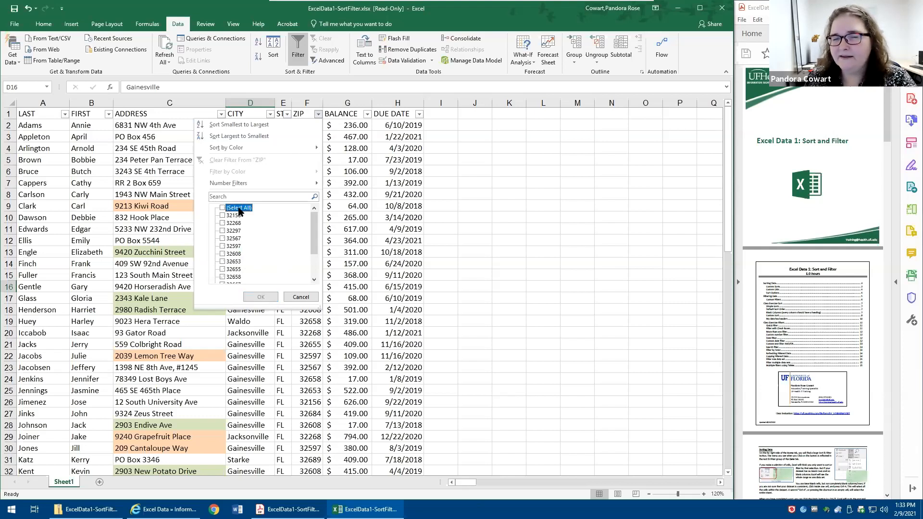
{"action": "left_click", "coordinate": [223, 208]}
{"action": "left_click", "coordinate": [223, 208]}
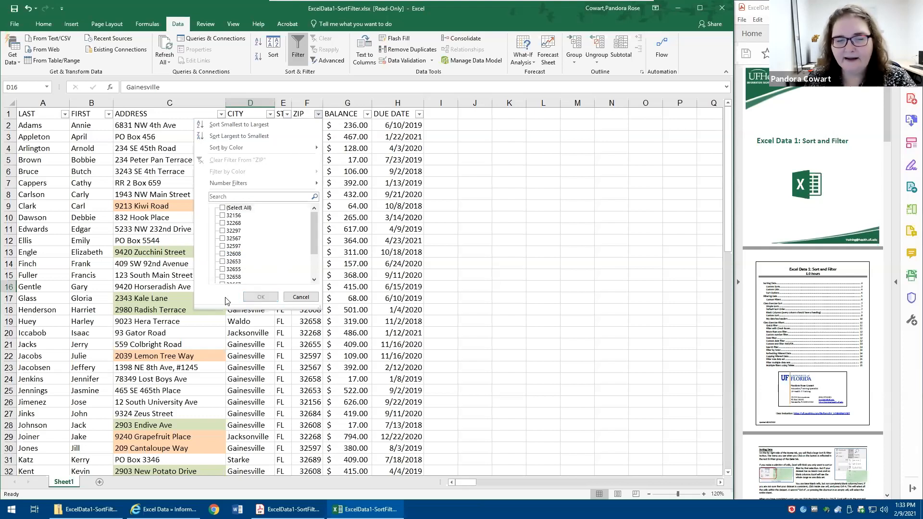
{"action": "left_click", "coordinate": [223, 255]}
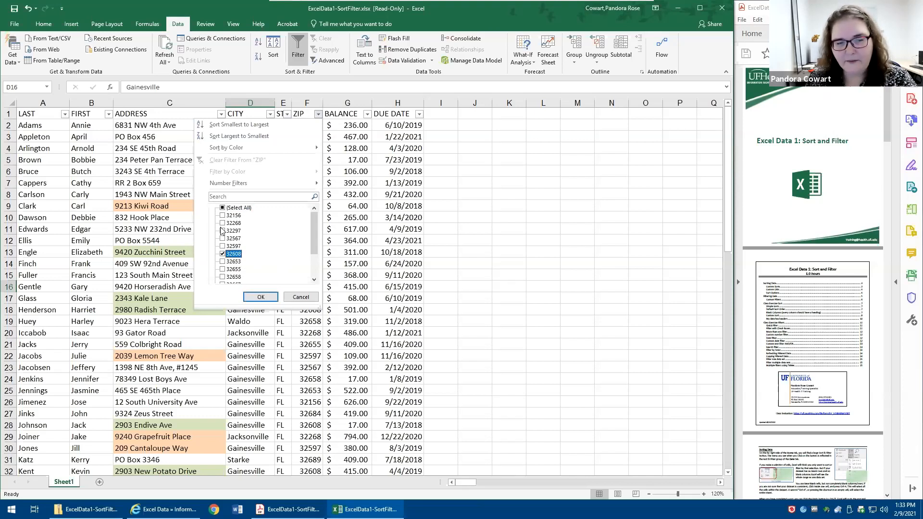
{"action": "left_click", "coordinate": [261, 298]}
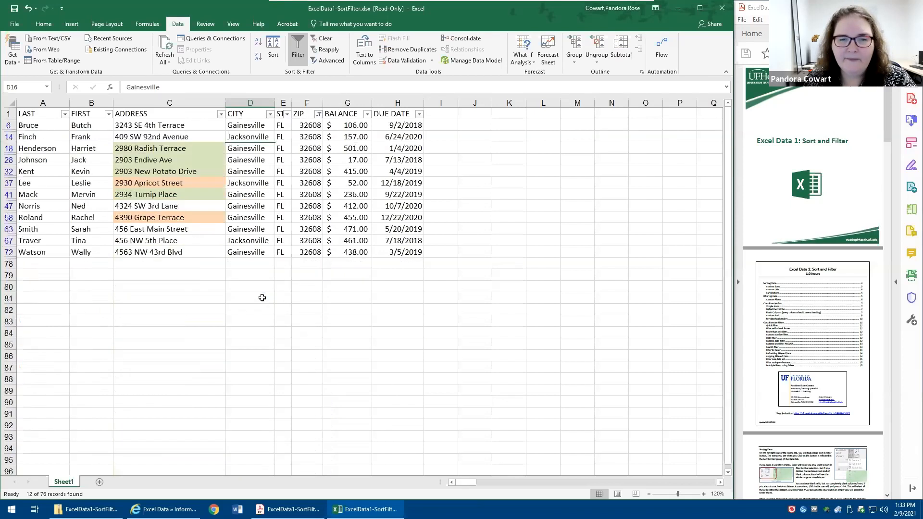
- Check the Jacksonville entries among the 32608 rows and filter the CITY column to show only Jacksonville
{"action": "left_click", "coordinate": [349, 217]}
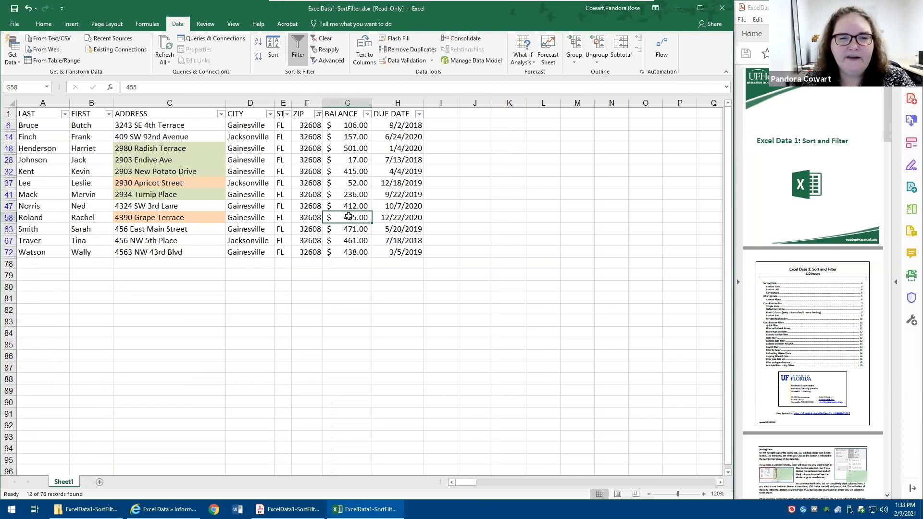
{"action": "left_click", "coordinate": [256, 138]}
{"action": "left_click", "coordinate": [250, 183]}
{"action": "left_click", "coordinate": [245, 137]}
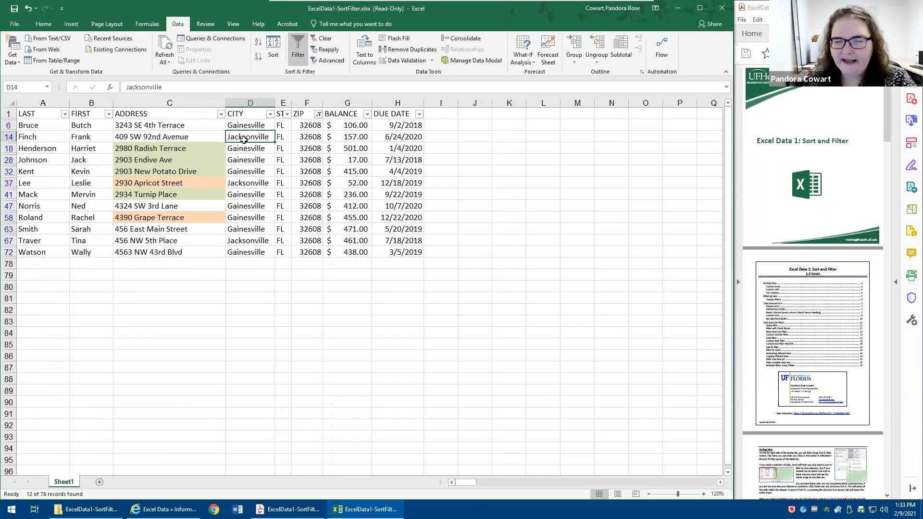
{"action": "left_click", "coordinate": [300, 139]}
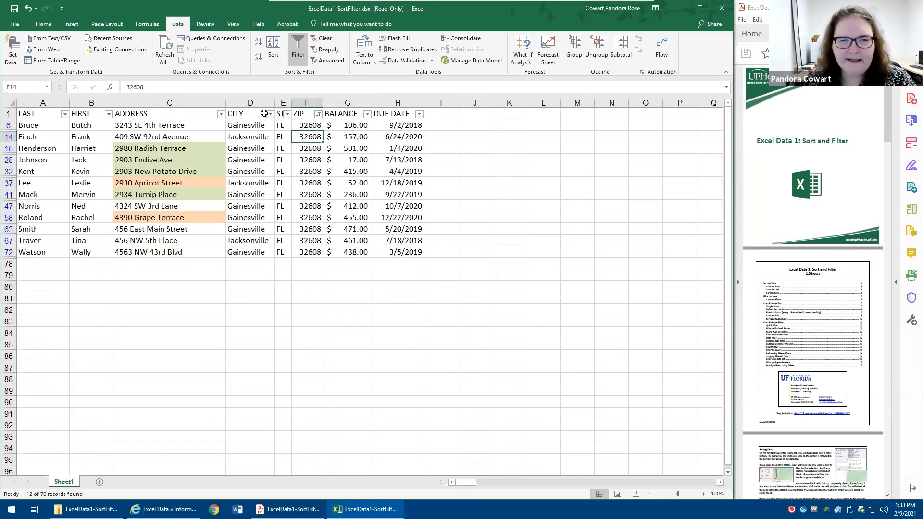
{"action": "left_click", "coordinate": [270, 114]}
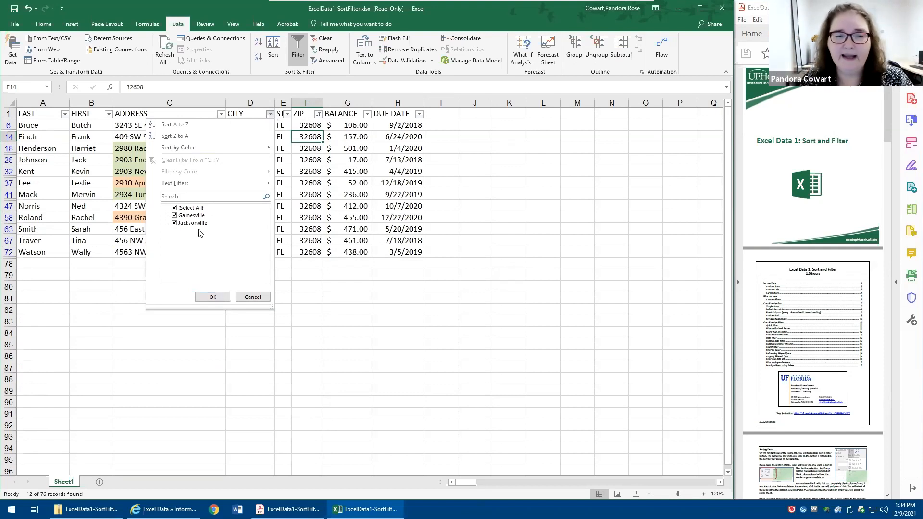
{"action": "left_click", "coordinate": [175, 216]}
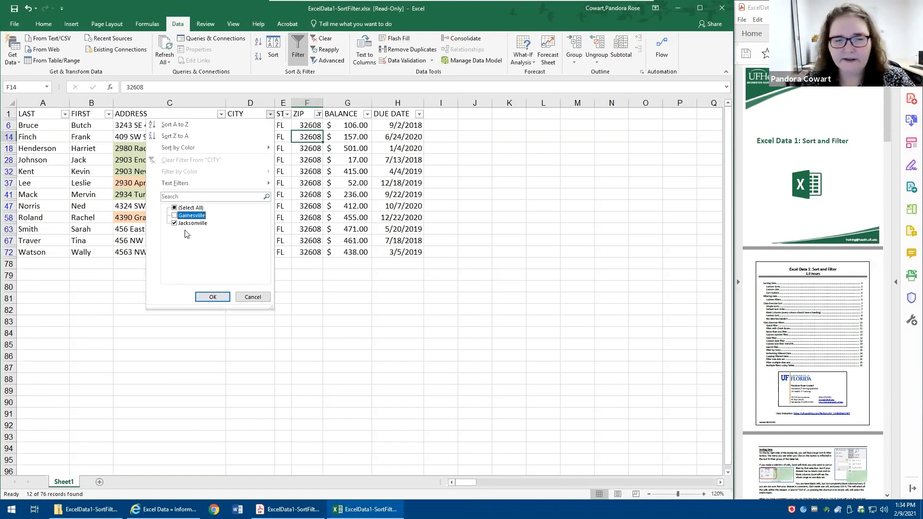
{"action": "left_click", "coordinate": [212, 296]}
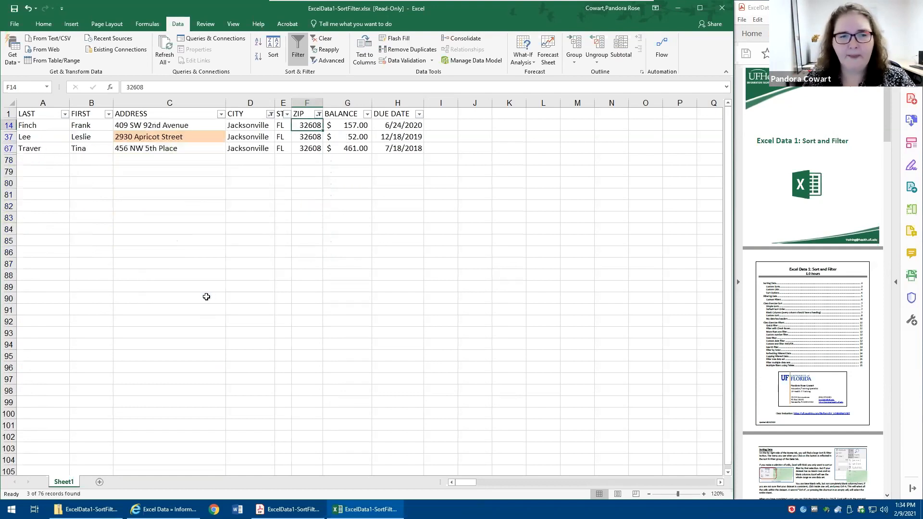
- Select the CITY to ZIP cells of the filtered rows and clear the filters from all columns at once
{"action": "left_click_drag", "start_coordinate": [253, 125], "coordinate": [315, 151]}
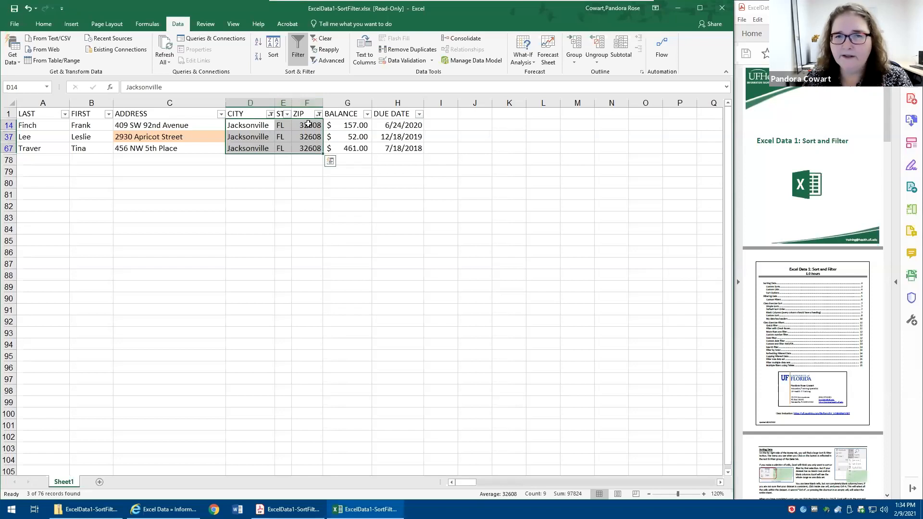
{"action": "left_click", "coordinate": [321, 38]}
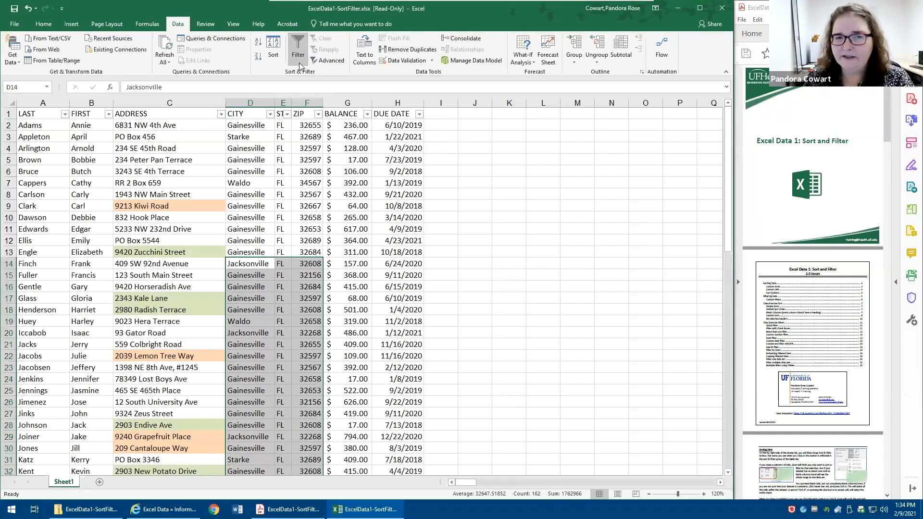
{"action": "left_click", "coordinate": [282, 229]}
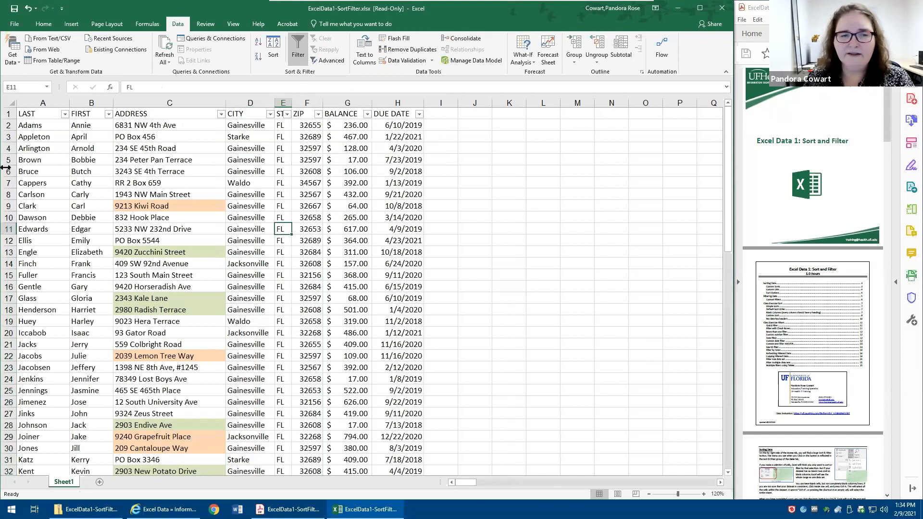
{"action": "left_click", "coordinate": [168, 171]}
{"action": "left_click", "coordinate": [381, 171]}
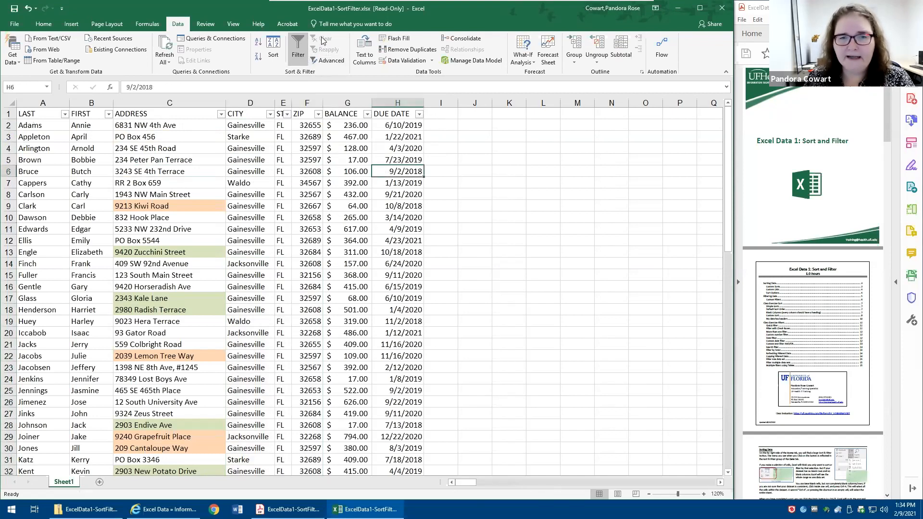
- Apply a number filter to the BALANCE column for values less than 100 and view the column's filter options
{"action": "left_click", "coordinate": [346, 172]}
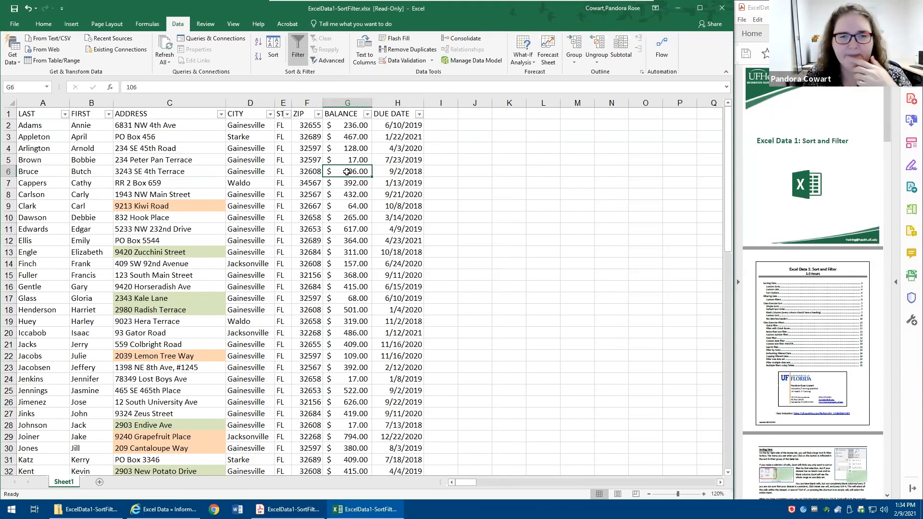
{"action": "left_click", "coordinate": [367, 115]}
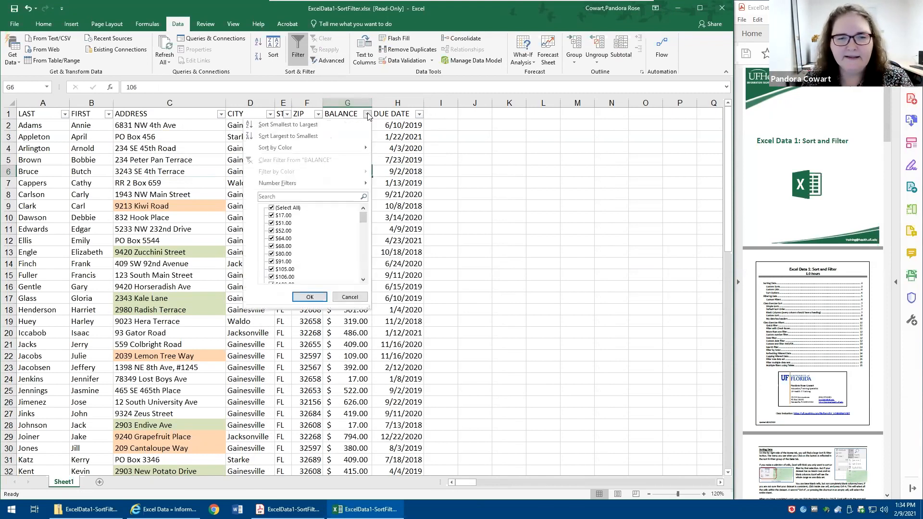
{"action": "scroll", "coordinate": [307, 271], "scroll_direction": "down", "scroll_amount": 5}
{"action": "scroll", "coordinate": [307, 272], "scroll_direction": "up", "scroll_amount": 5}
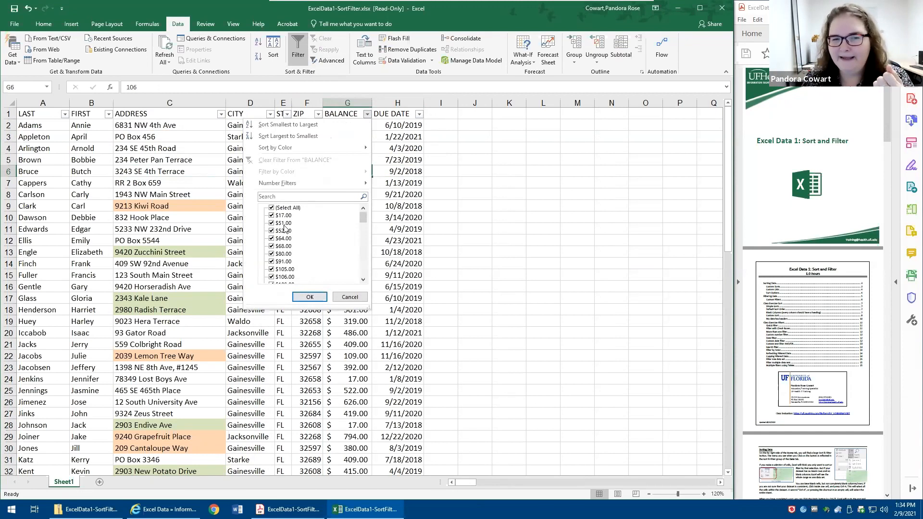
{"action": "mouse_move", "coordinate": [272, 185]}
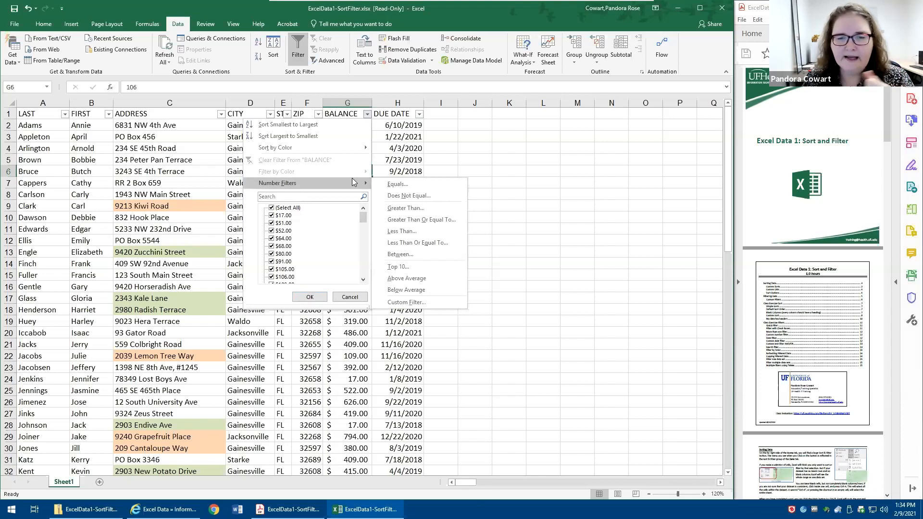
{"action": "left_click", "coordinate": [418, 231]}
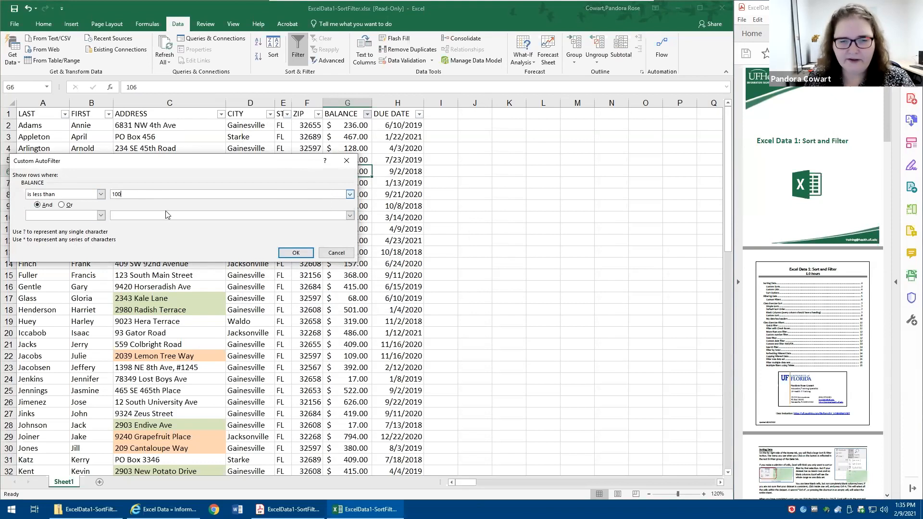
{"action": "left_click", "coordinate": [294, 252]}
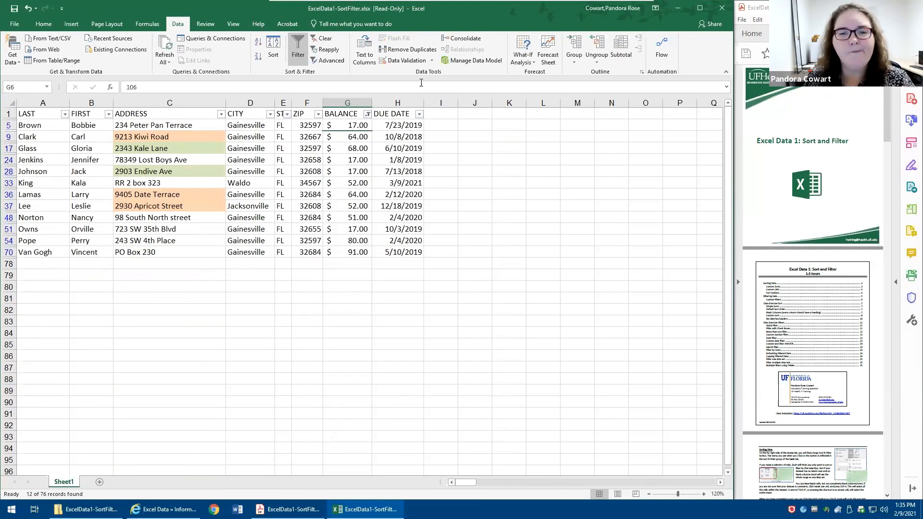
{"action": "left_click", "coordinate": [367, 115]}
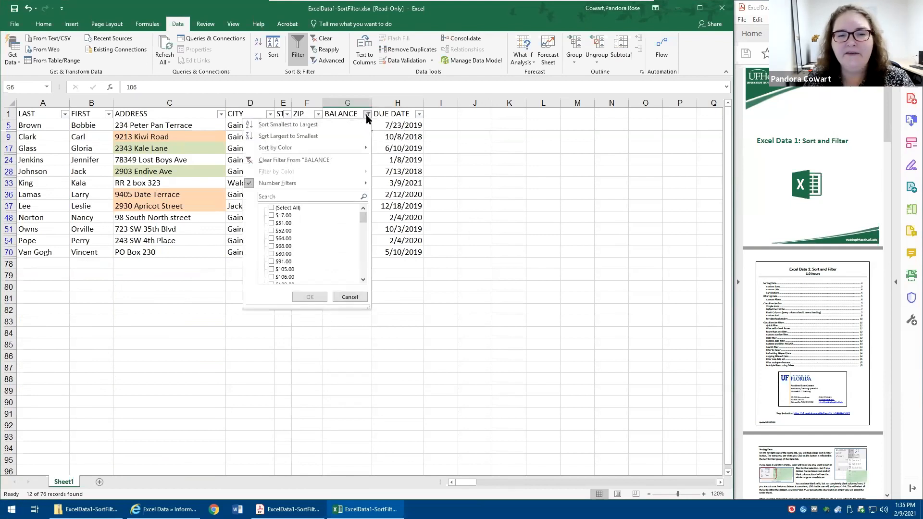
{"action": "left_click", "coordinate": [367, 115]}
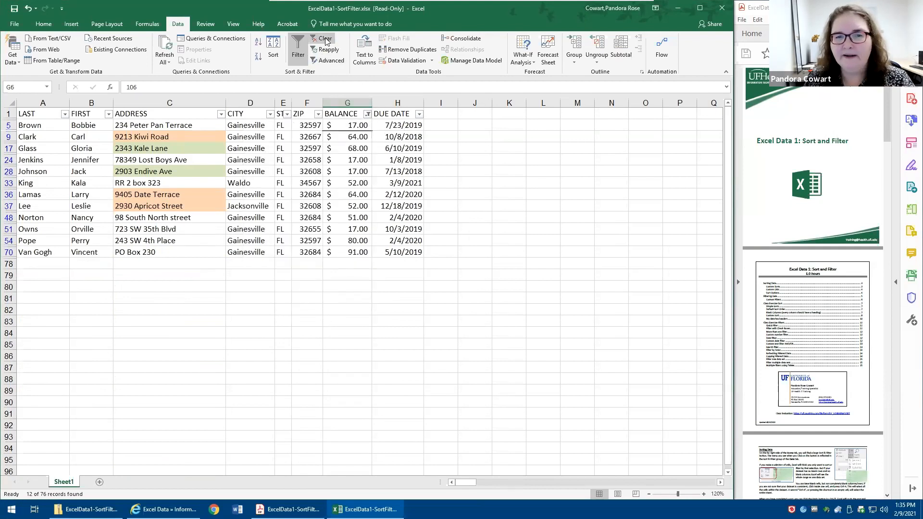
- Clear the filter from the BALANCE column and look through the column's list of filter values
{"action": "left_click", "coordinate": [367, 114]}
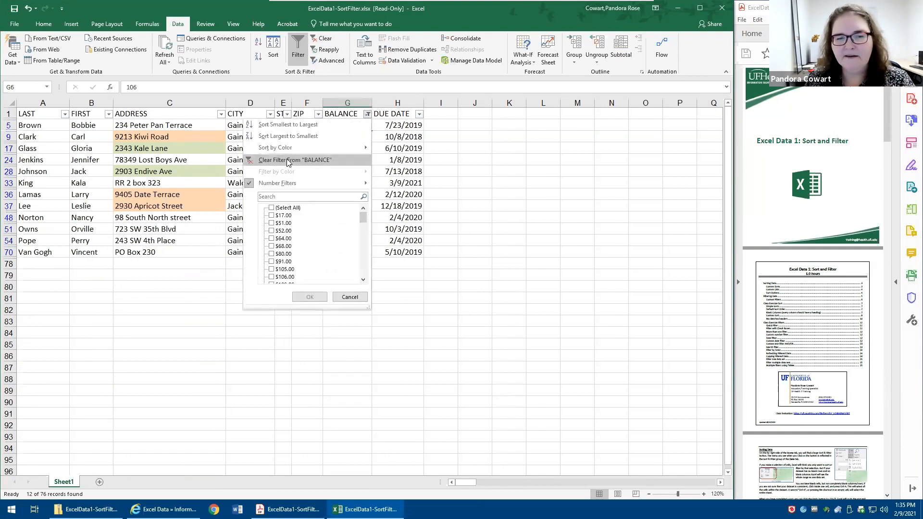
{"action": "left_click", "coordinate": [288, 161]}
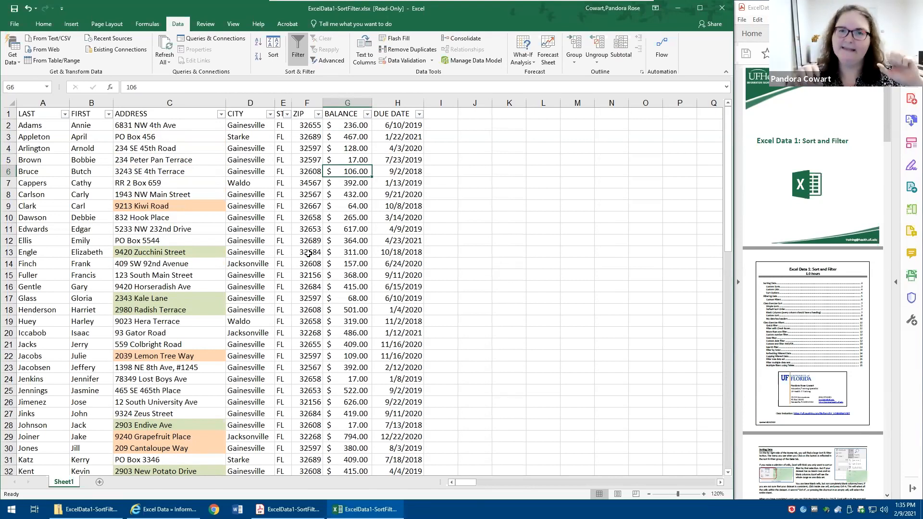
{"action": "left_click", "coordinate": [367, 114]}
{"action": "scroll", "coordinate": [324, 264], "scroll_direction": "down", "scroll_amount": 10}
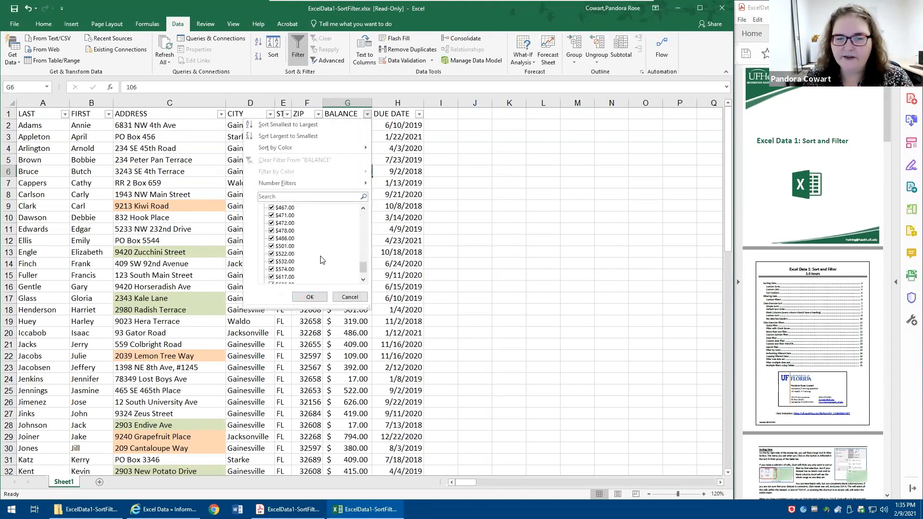
{"action": "left_click", "coordinate": [348, 297]}
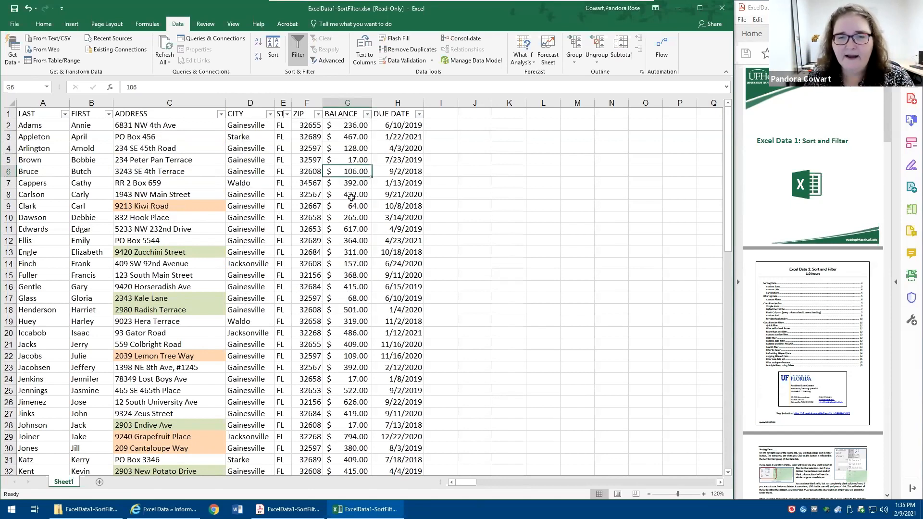
- Filter the DUE DATE column to show only 2018 by deselecting all dates and choosing that year
{"action": "left_click", "coordinate": [420, 114]}
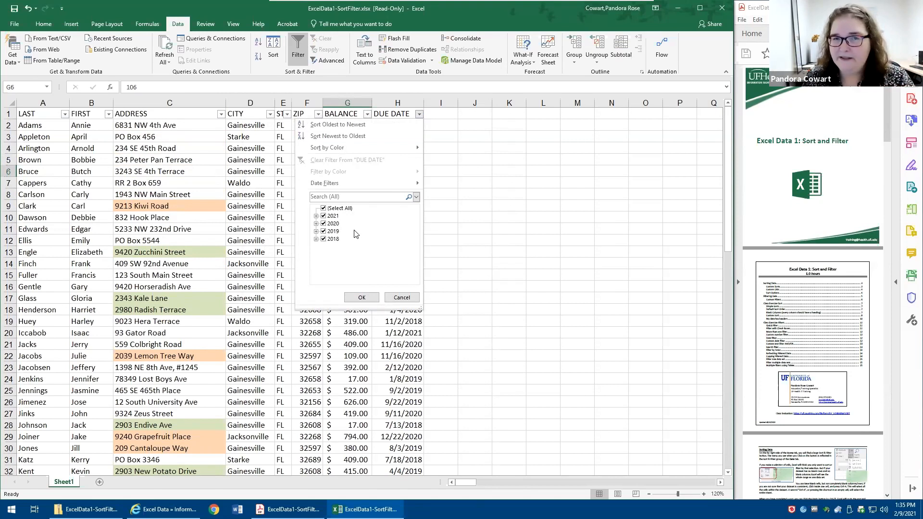
{"action": "left_click", "coordinate": [325, 210]}
{"action": "left_click", "coordinate": [323, 240]}
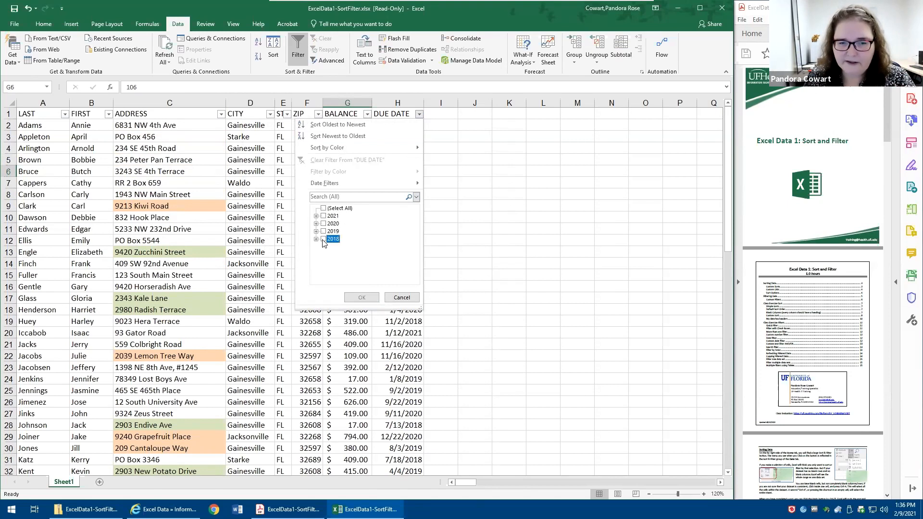
{"action": "left_click", "coordinate": [363, 297]}
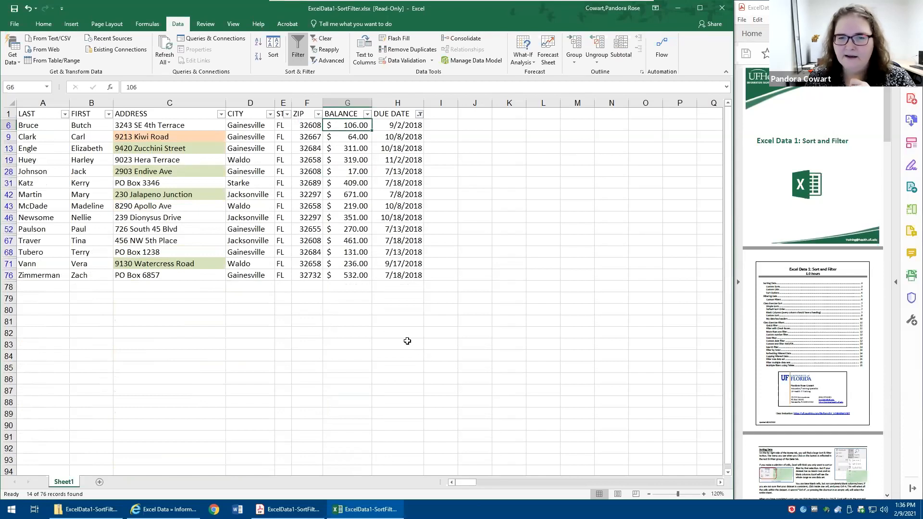
- Narrow the DUE DATE filter to July and September 2018, checking the individual July days
{"action": "left_click", "coordinate": [419, 115]}
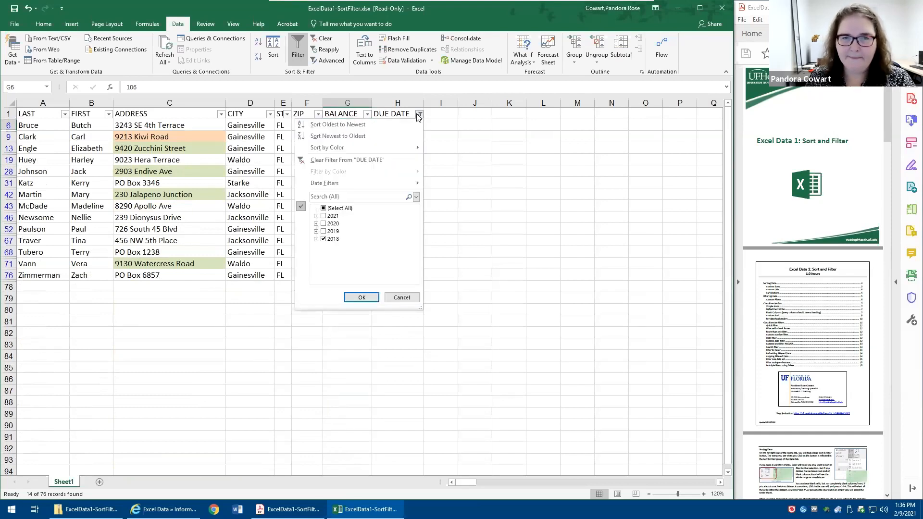
{"action": "left_click", "coordinate": [331, 239]}
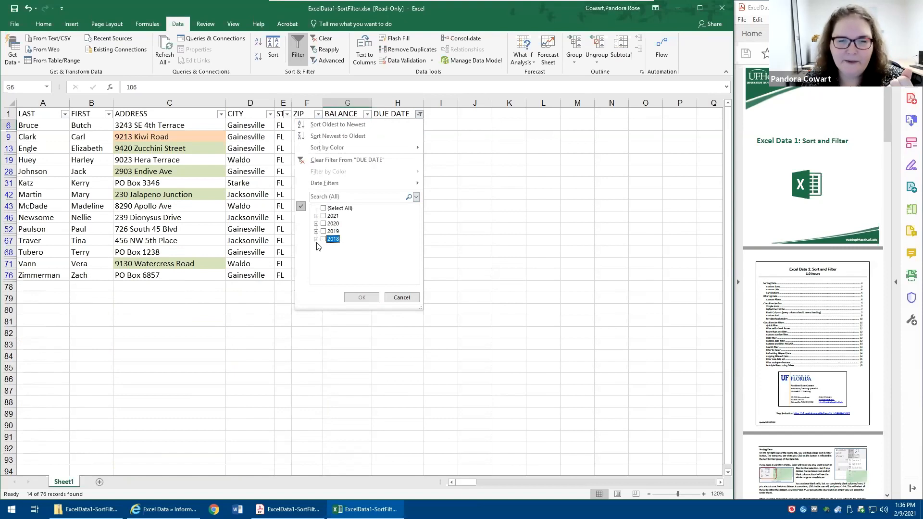
{"action": "left_click", "coordinate": [316, 239]}
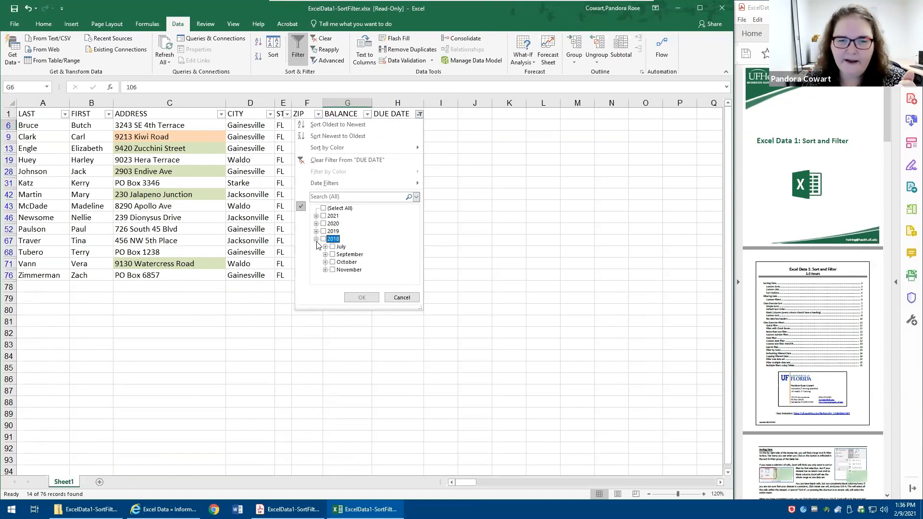
{"action": "left_click", "coordinate": [340, 247]}
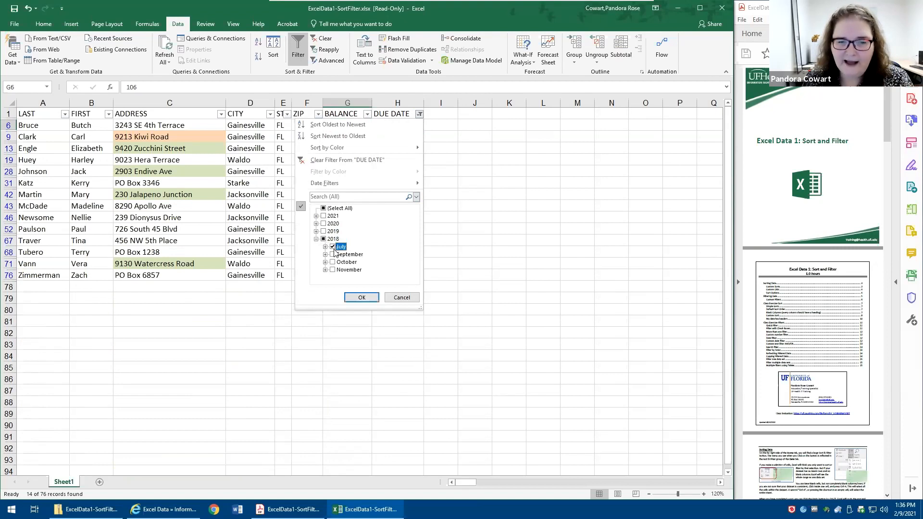
{"action": "left_click", "coordinate": [335, 255]}
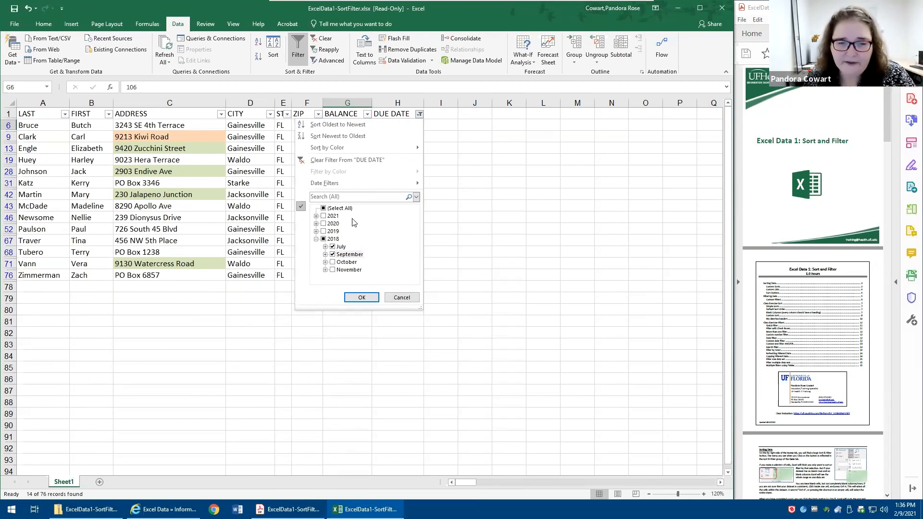
{"action": "left_click", "coordinate": [325, 247]}
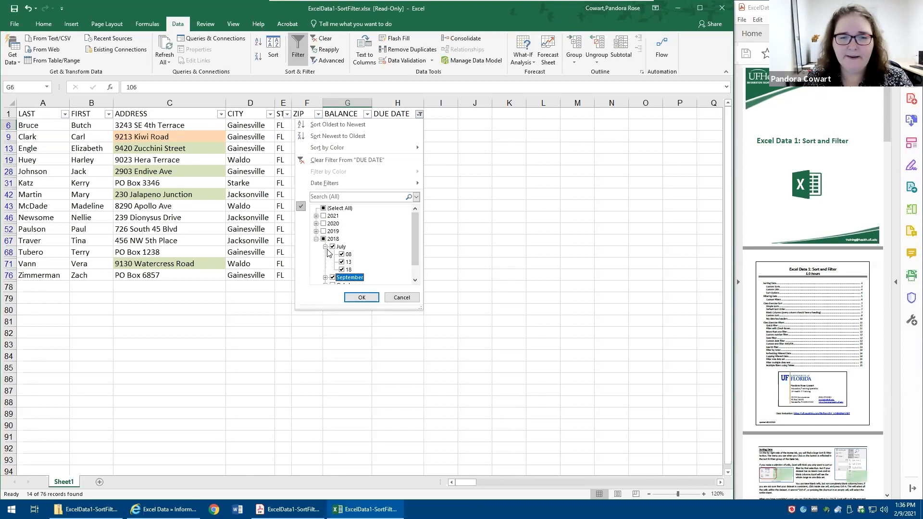
{"action": "left_click", "coordinate": [326, 246]}
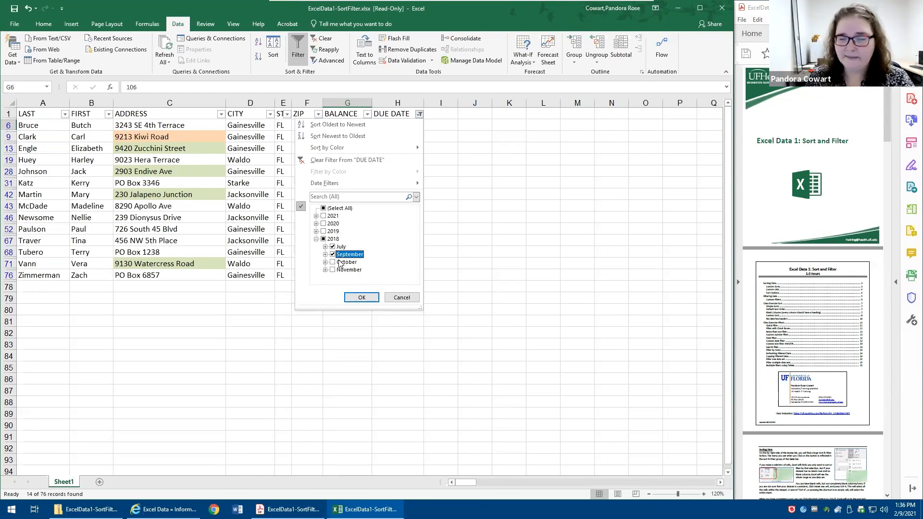
{"action": "left_click", "coordinate": [361, 297]}
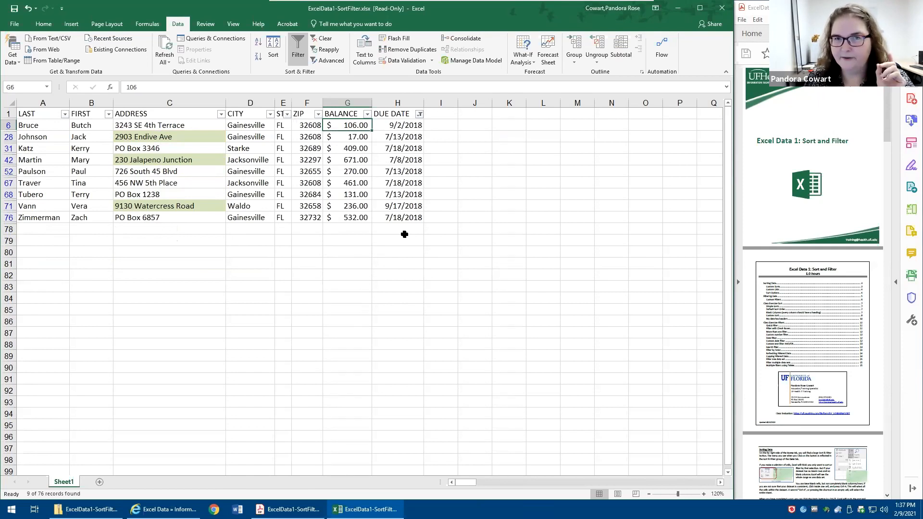
- Apply a Between date filter to the DUE DATE column from 7/1/18 to 6/30/19
{"action": "left_click", "coordinate": [419, 114]}
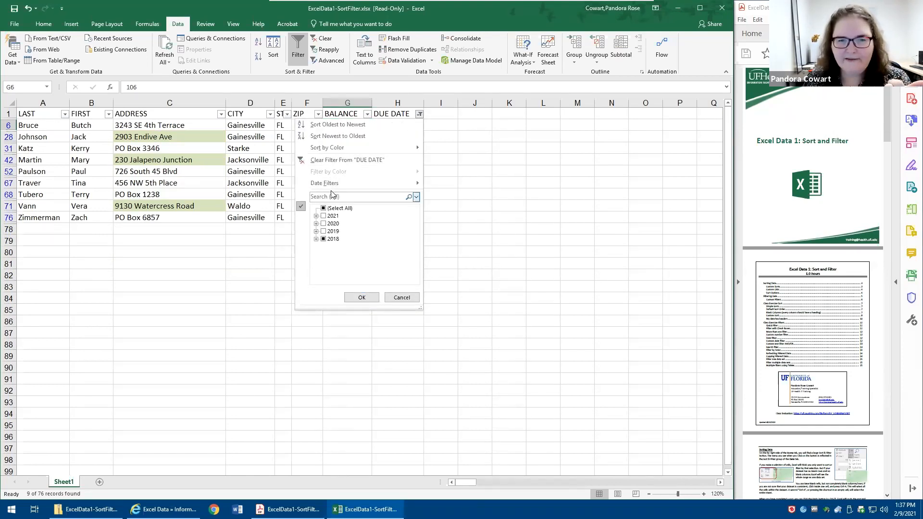
{"action": "mouse_move", "coordinate": [330, 185]}
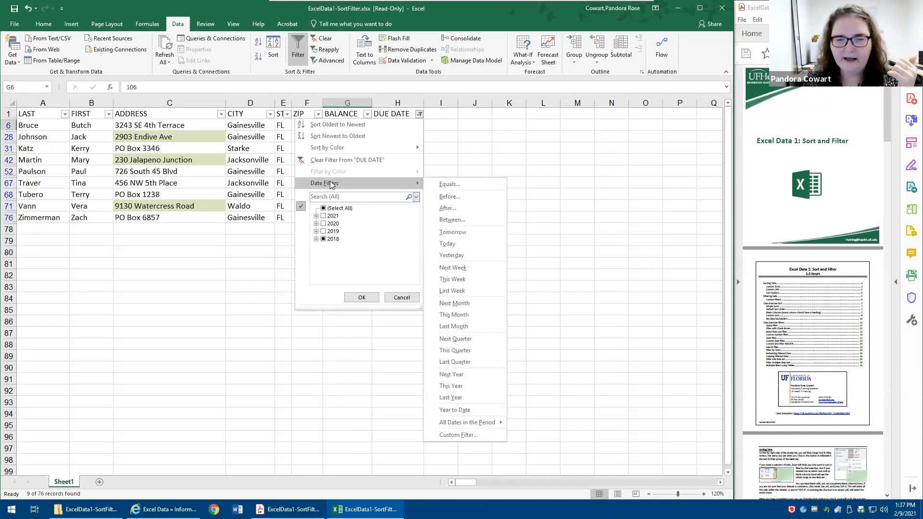
{"action": "left_click", "coordinate": [451, 220]}
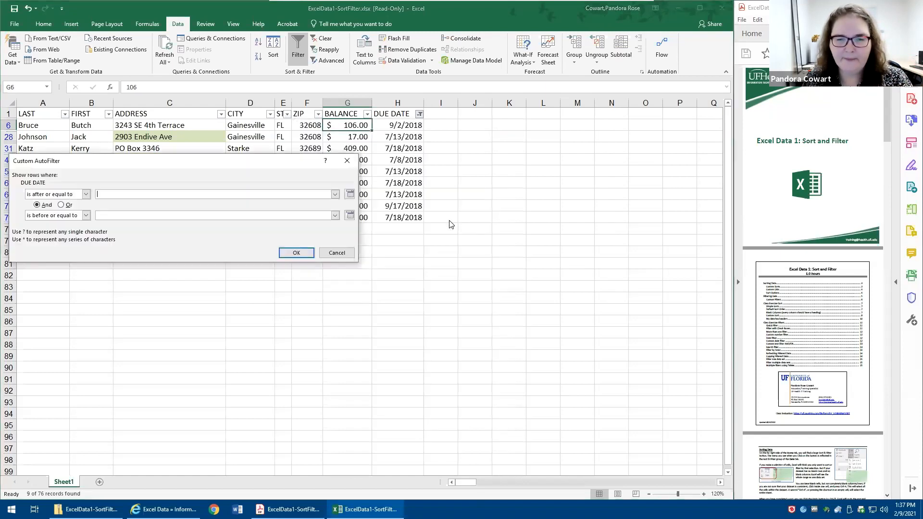
{"action": "type", "text": "7/1/18"}
{"action": "key", "text": "Tab"}
{"action": "key", "text": "Tab"}
{"action": "type", "text": "6/30/19"}
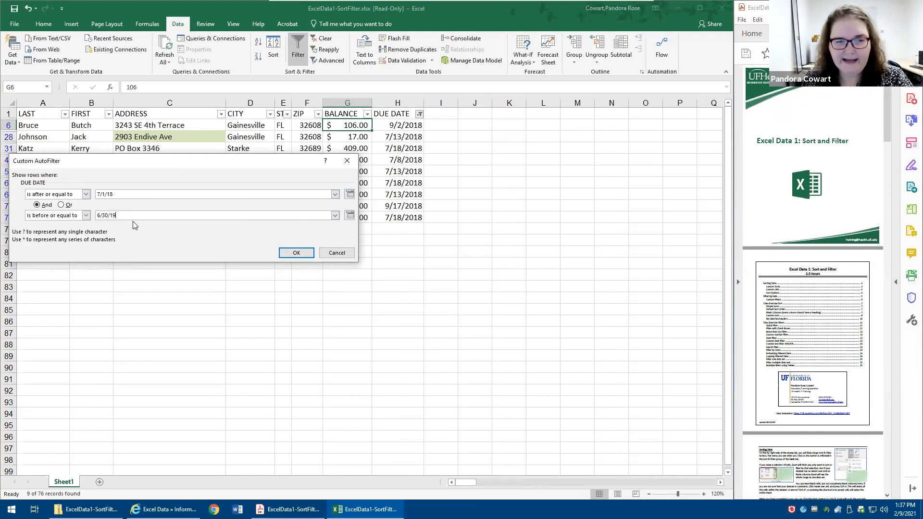
{"action": "left_click", "coordinate": [295, 253]}
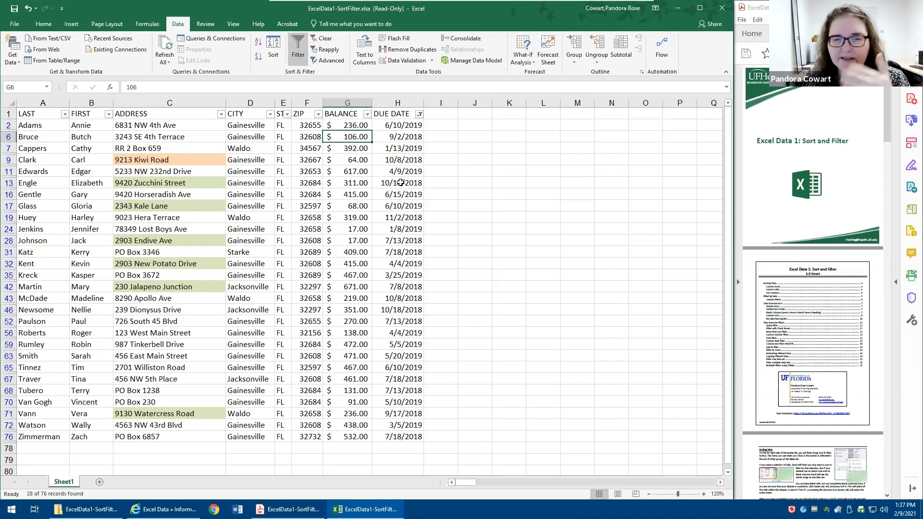
- Change the DUE DATE column's Between filter to run from 7/1/2019 to 6/30/2020
{"action": "left_click", "coordinate": [420, 114]}
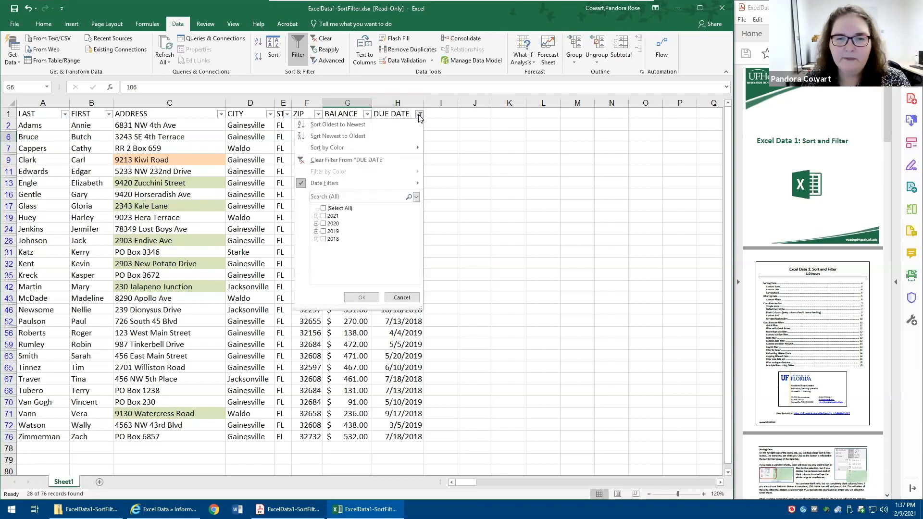
{"action": "mouse_move", "coordinate": [403, 188]}
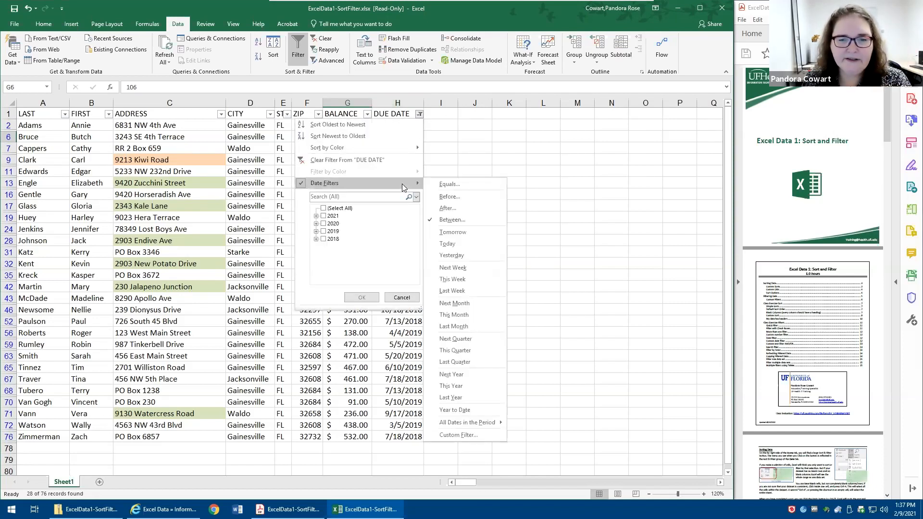
{"action": "left_click", "coordinate": [451, 219]}
{"action": "left_click", "coordinate": [199, 193]}
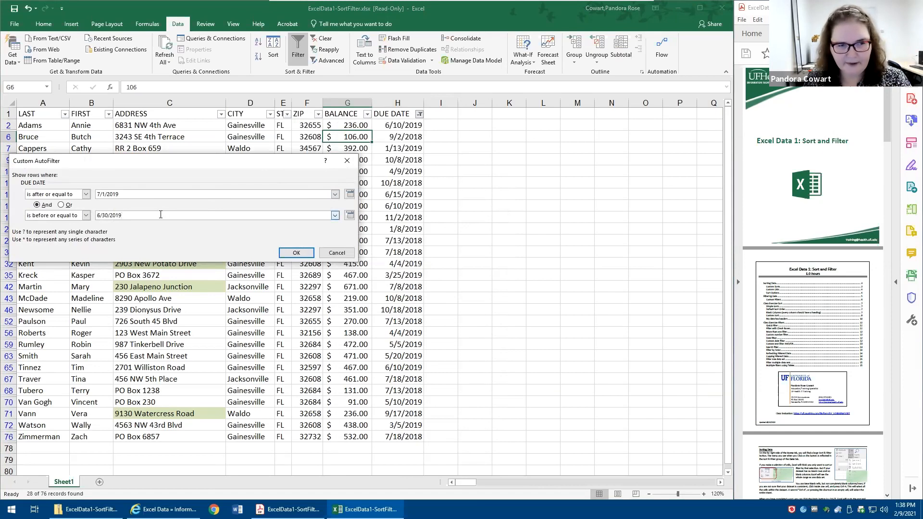
{"action": "key", "text": "BackSpace"}
{"action": "type", "text": "20"}
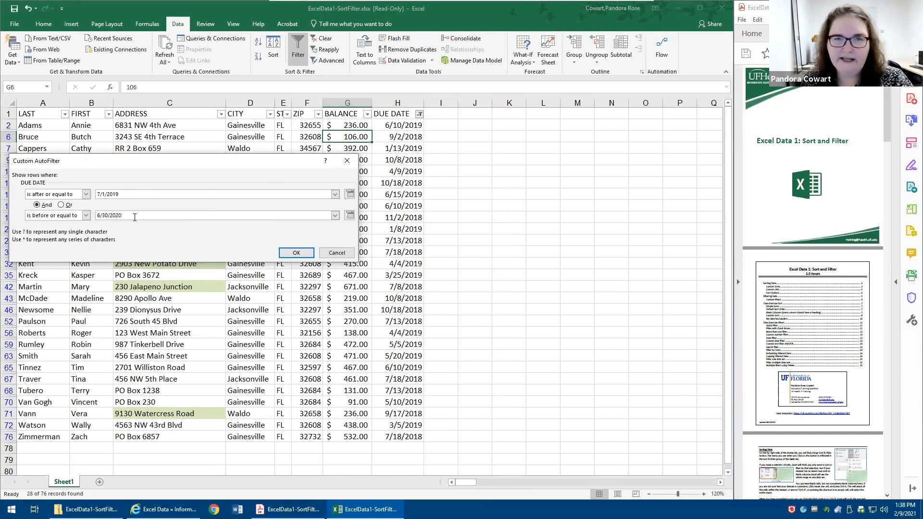
{"action": "left_click", "coordinate": [297, 253]}
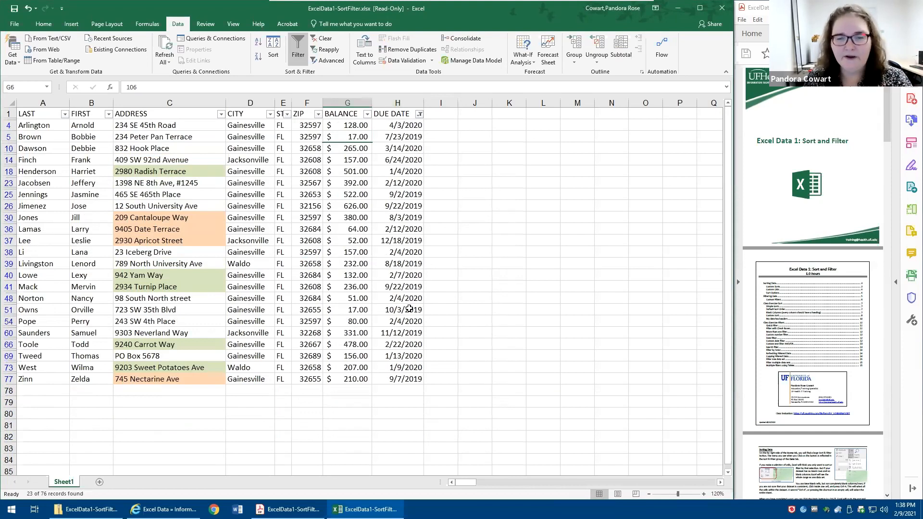
- View the DUE DATE column's filter options and clear all filters from the list
{"action": "left_click", "coordinate": [420, 115]}
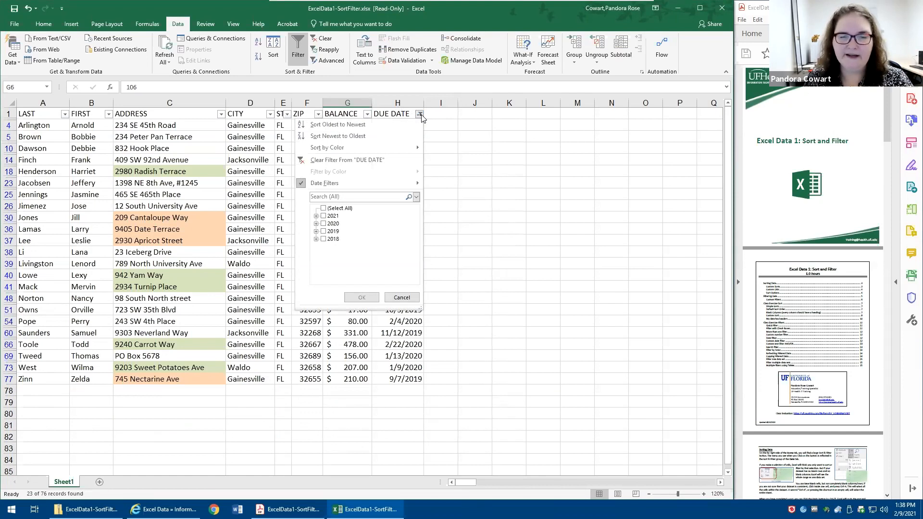
{"action": "left_click", "coordinate": [420, 115]}
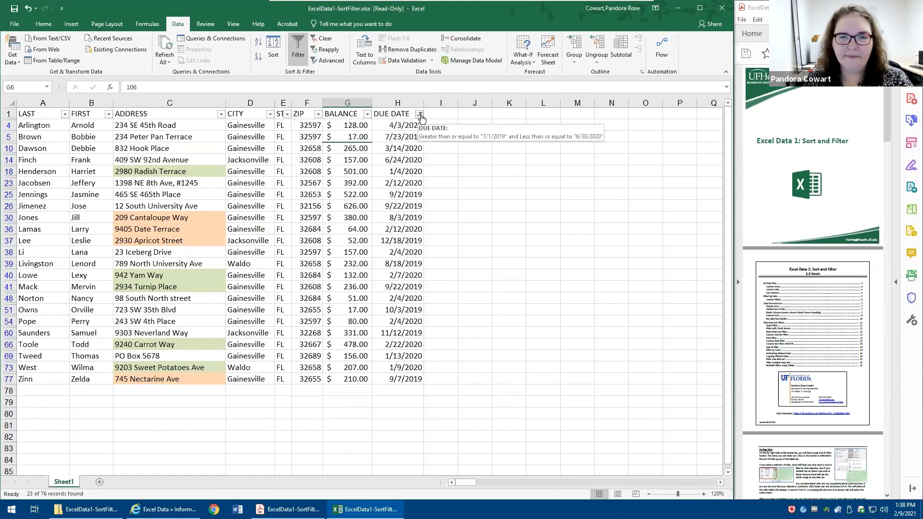
{"action": "left_click", "coordinate": [324, 39]}
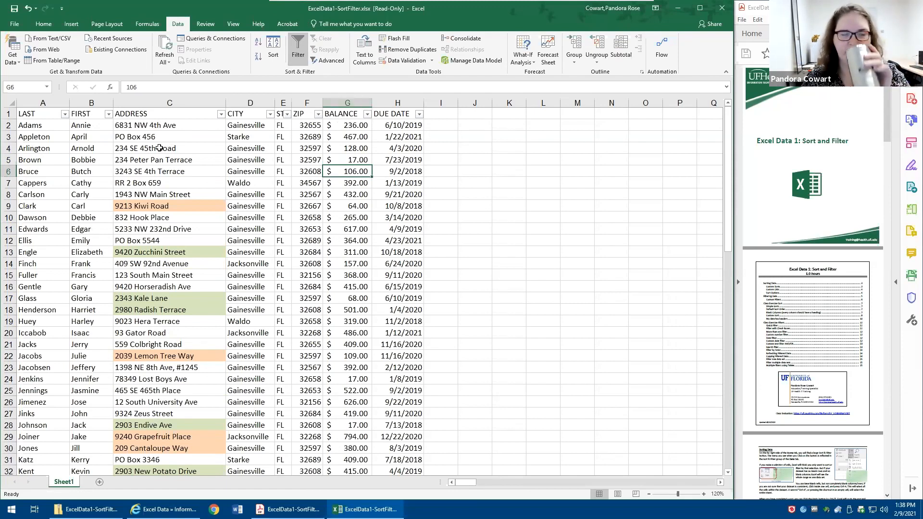
- Look through the LAST column's filter values and apply a text filter for names beginning with "j"
{"action": "left_click", "coordinate": [65, 115]}
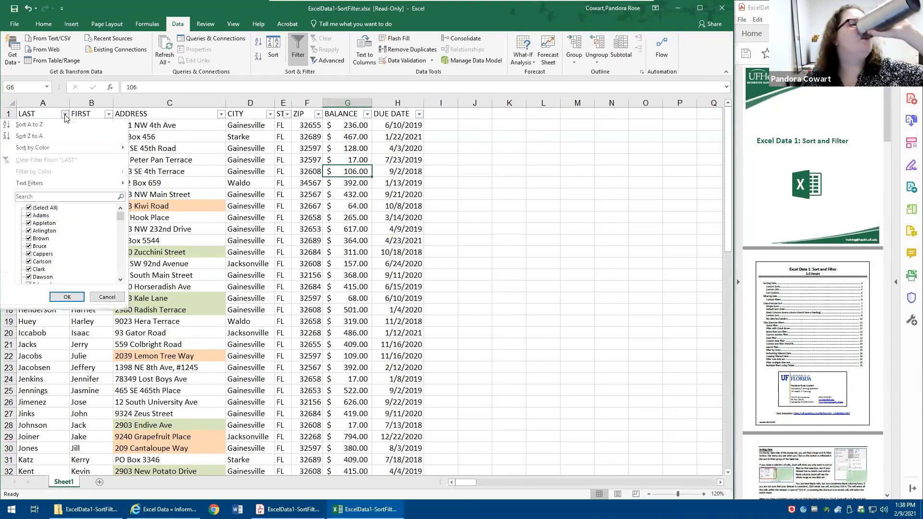
{"action": "scroll", "coordinate": [66, 253], "scroll_direction": "down", "scroll_amount": 2}
{"action": "scroll", "coordinate": [66, 254], "scroll_direction": "down", "scroll_amount": 3}
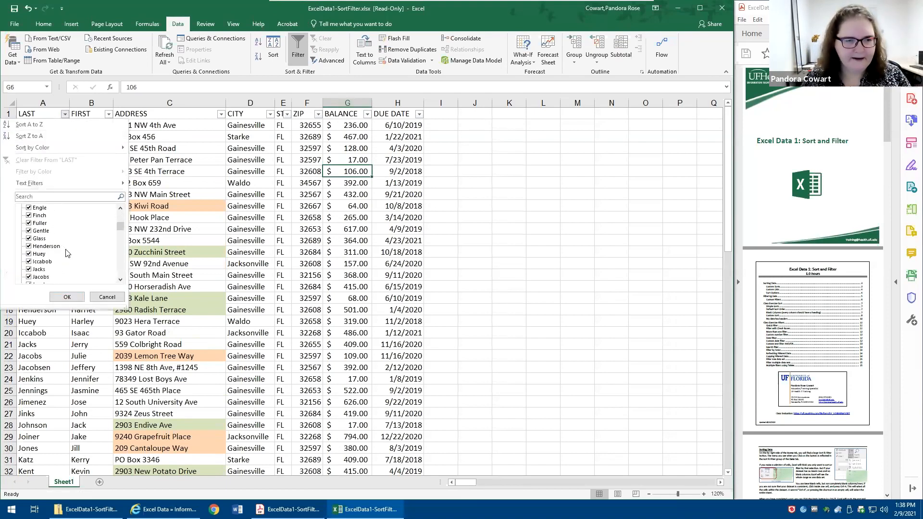
{"action": "scroll", "coordinate": [66, 254], "scroll_direction": "up", "scroll_amount": 3}
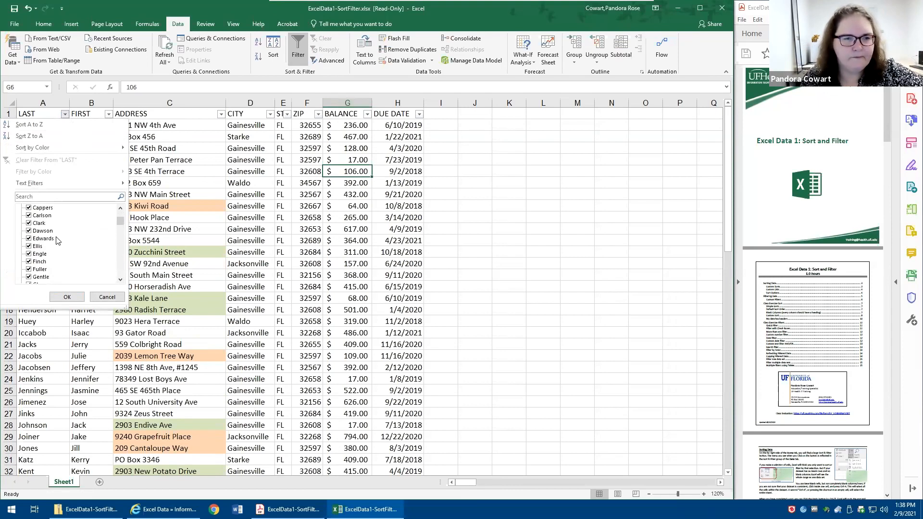
{"action": "mouse_move", "coordinate": [40, 186]}
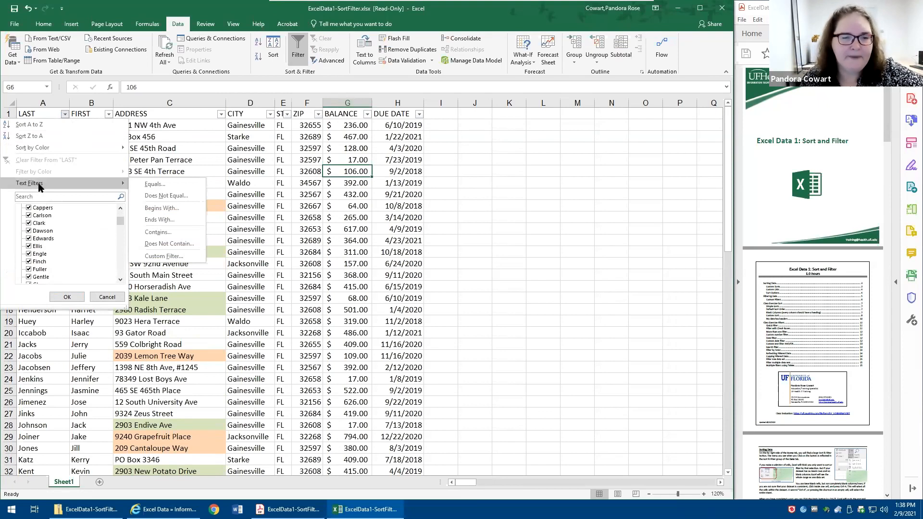
{"action": "left_click", "coordinate": [159, 207]}
{"action": "type", "text": "j"}
{"action": "left_click", "coordinate": [298, 253]}
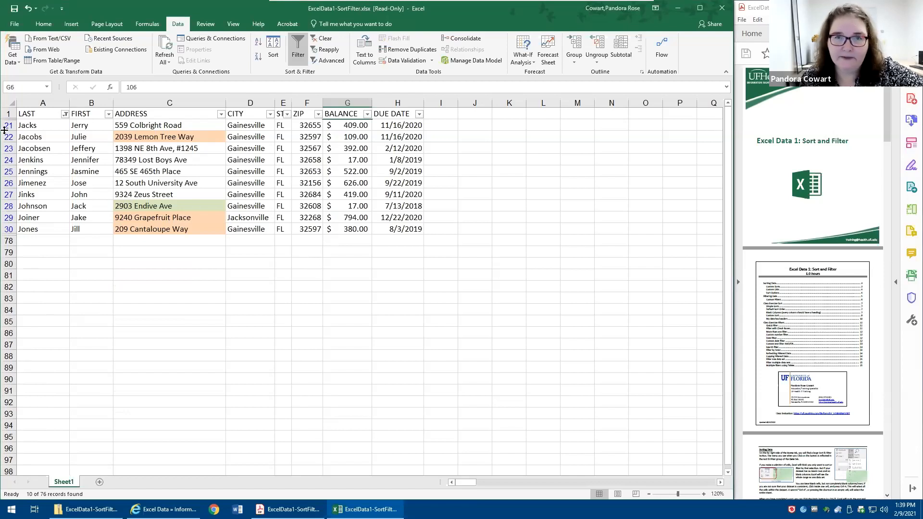
- Change the LAST column's text filter to names ending with "s" and select the listed last names that start with J
{"action": "left_click", "coordinate": [66, 115]}
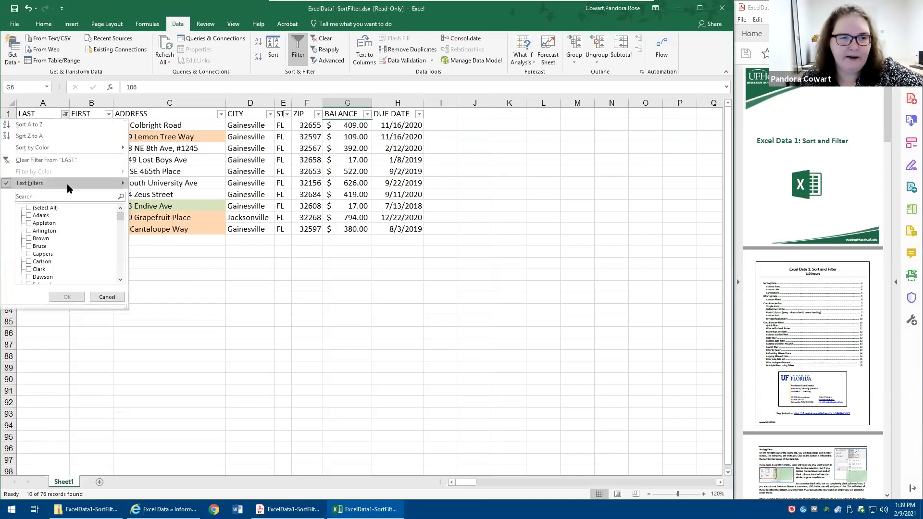
{"action": "mouse_move", "coordinate": [69, 186]}
{"action": "left_click", "coordinate": [163, 220]}
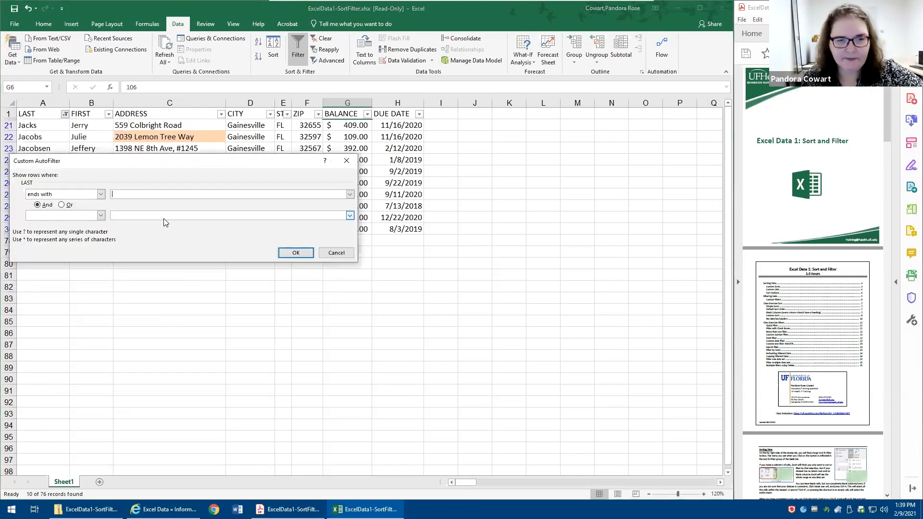
{"action": "type", "text": "s"}
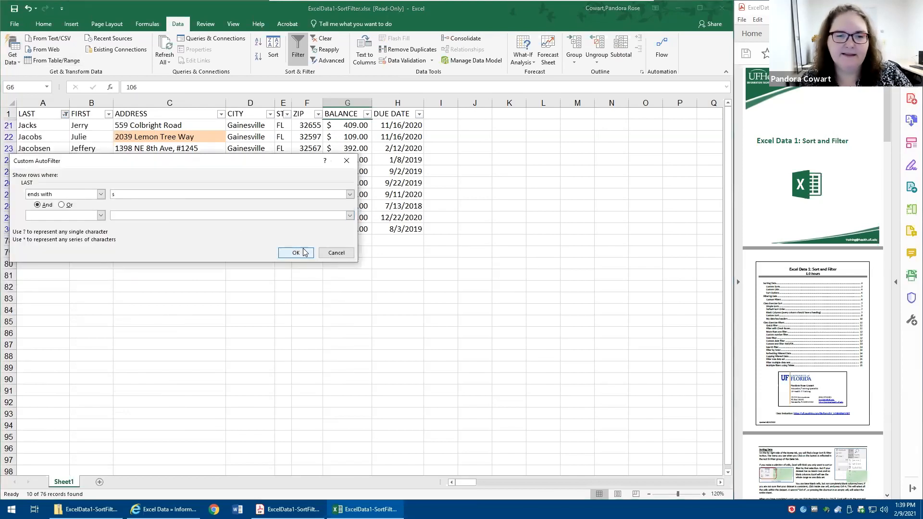
{"action": "left_click", "coordinate": [296, 254]}
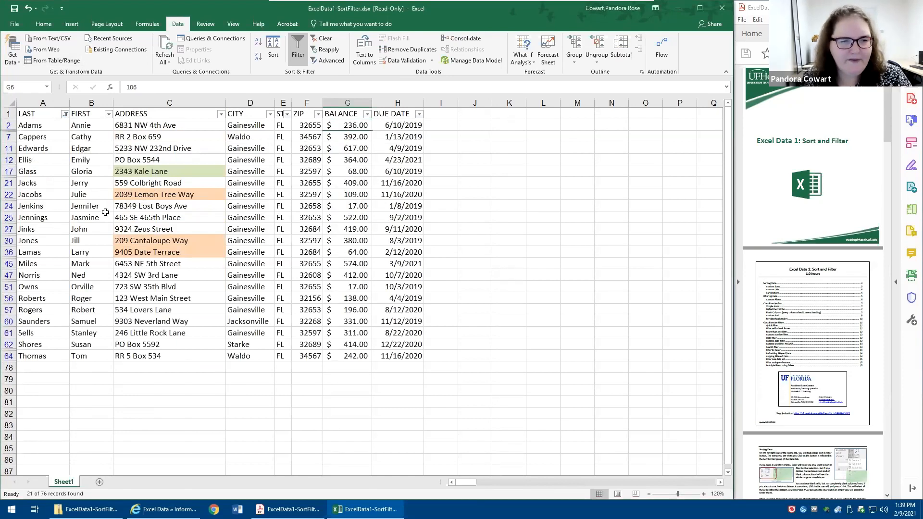
{"action": "left_click_drag", "start_coordinate": [48, 185], "coordinate": [54, 239]}
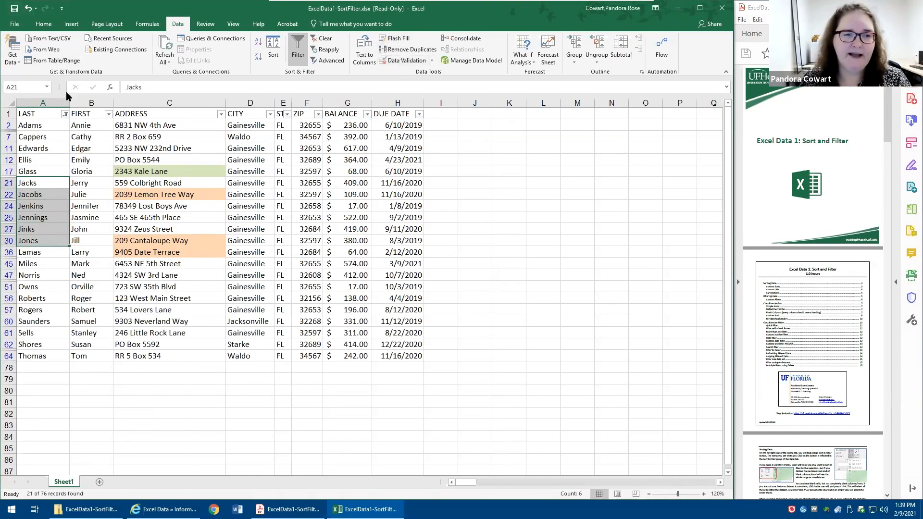
- Apply a custom text filter to the LAST column for names that begin with "j" And end with "s"
{"action": "left_click", "coordinate": [65, 115]}
{"action": "mouse_move", "coordinate": [66, 183]}
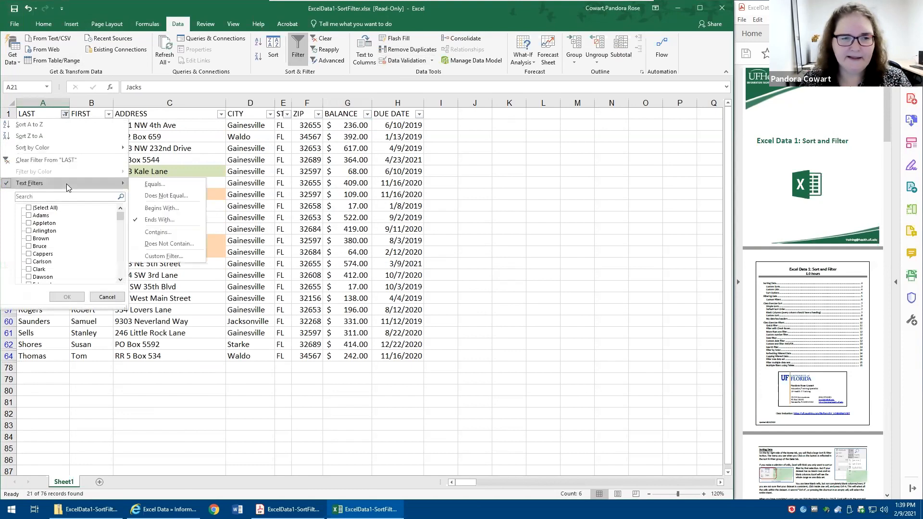
{"action": "left_click", "coordinate": [171, 211]}
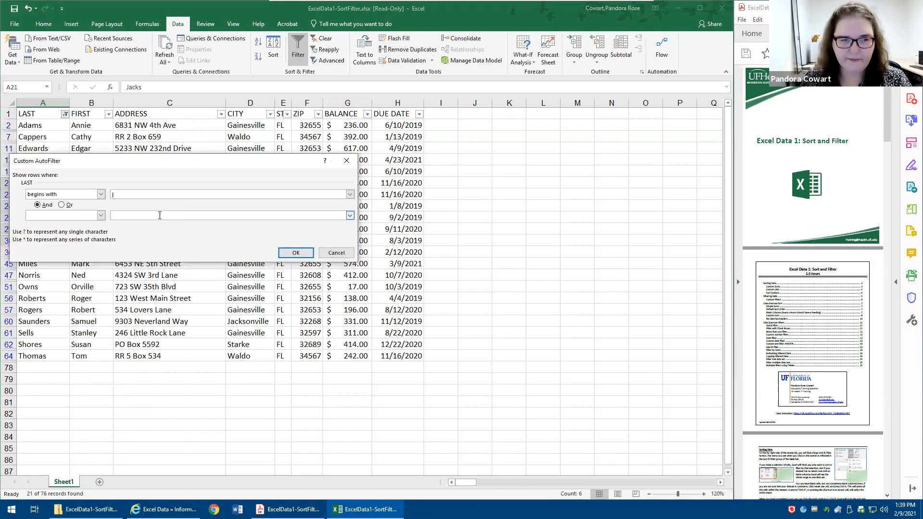
{"action": "left_click", "coordinate": [80, 214]}
{"action": "scroll", "coordinate": [80, 235], "scroll_direction": "down", "scroll_amount": 2}
{"action": "scroll", "coordinate": [77, 244], "scroll_direction": "down", "scroll_amount": 3}
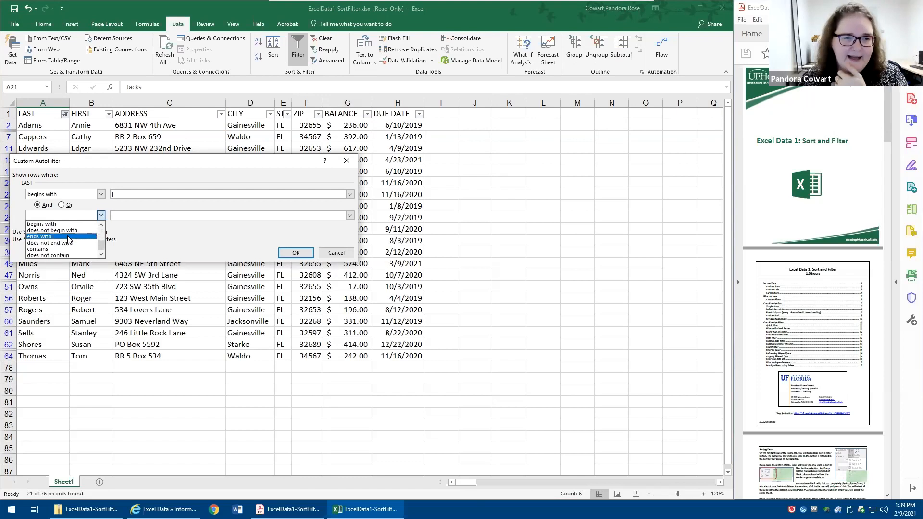
{"action": "left_click", "coordinate": [48, 237]}
{"action": "left_click", "coordinate": [141, 215]}
{"action": "type", "text": "s"}
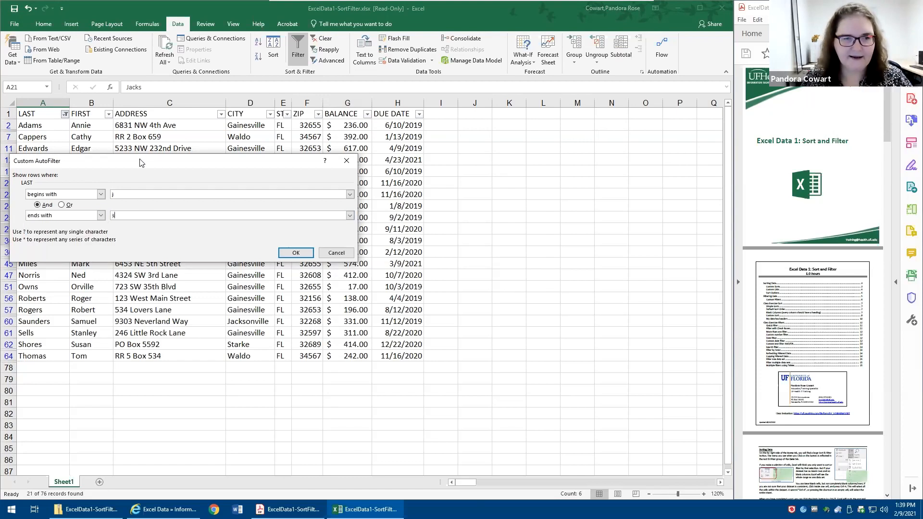
{"action": "left_click_drag", "start_coordinate": [139, 161], "coordinate": [240, 167]}
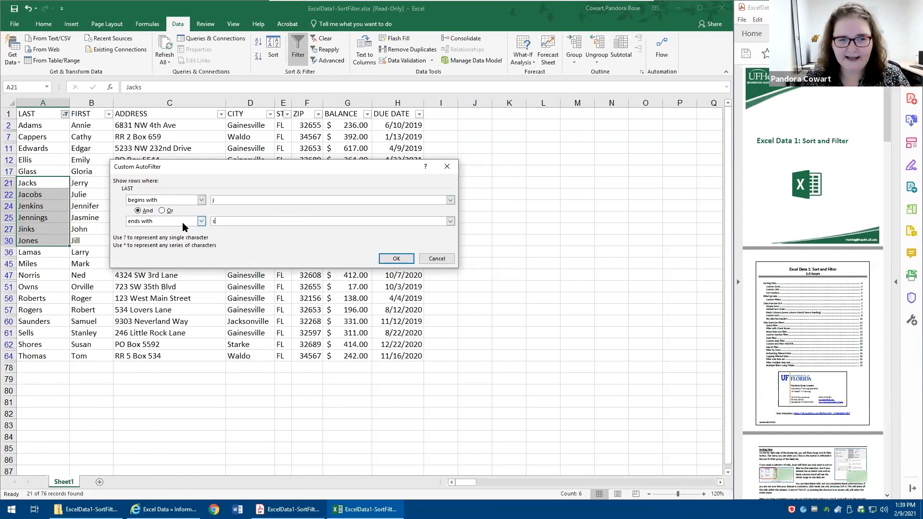
{"action": "left_click", "coordinate": [395, 259]}
{"action": "left_click", "coordinate": [265, 294]}
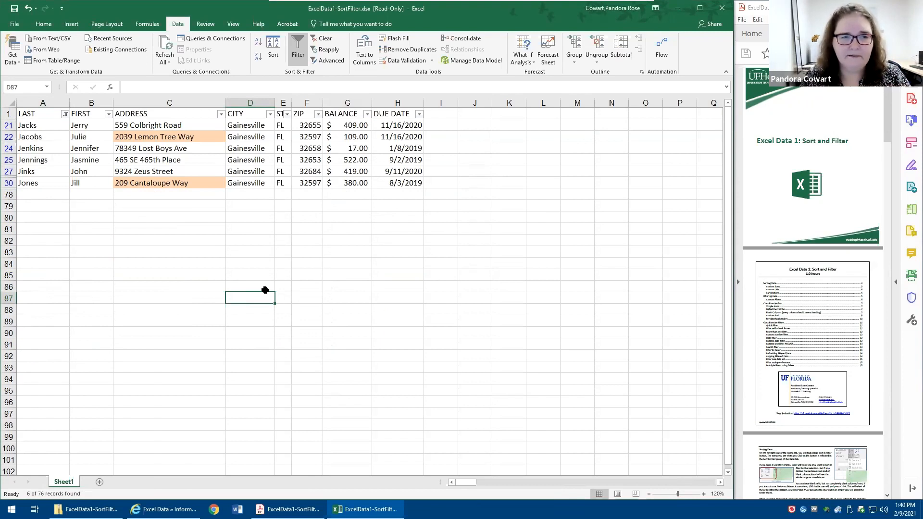
- Change the LAST column's custom filter so its begins-with "j" and ends-with "s" conditions are combined with Or
{"action": "left_click", "coordinate": [66, 116]}
{"action": "mouse_move", "coordinate": [84, 188]}
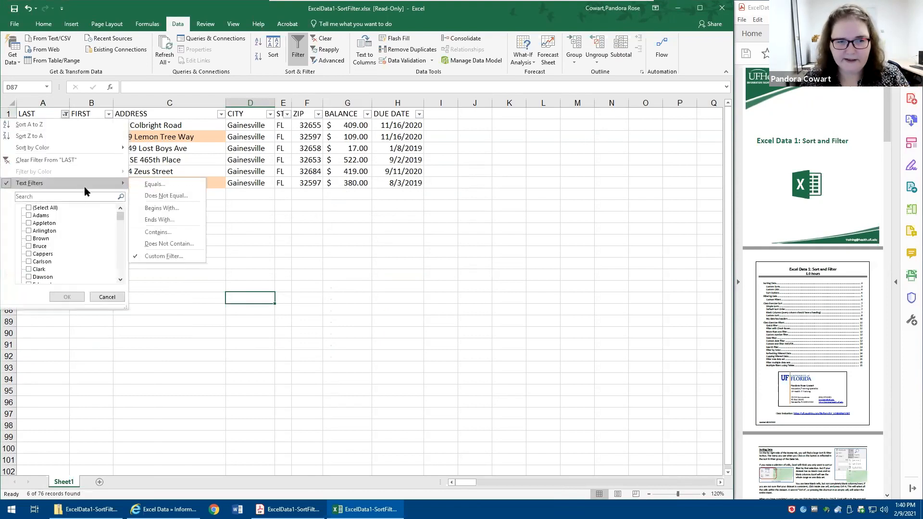
{"action": "left_click", "coordinate": [176, 257]}
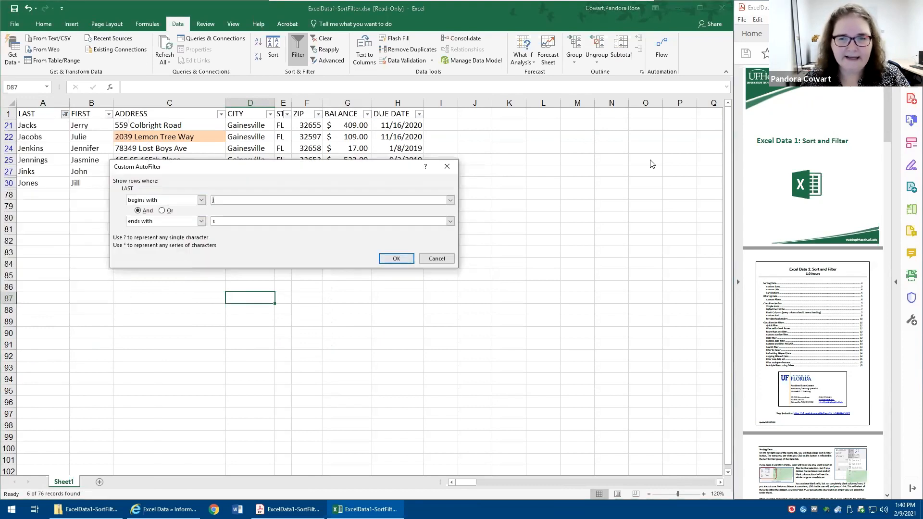
{"action": "left_click_drag", "start_coordinate": [128, 204], "coordinate": [184, 219]}
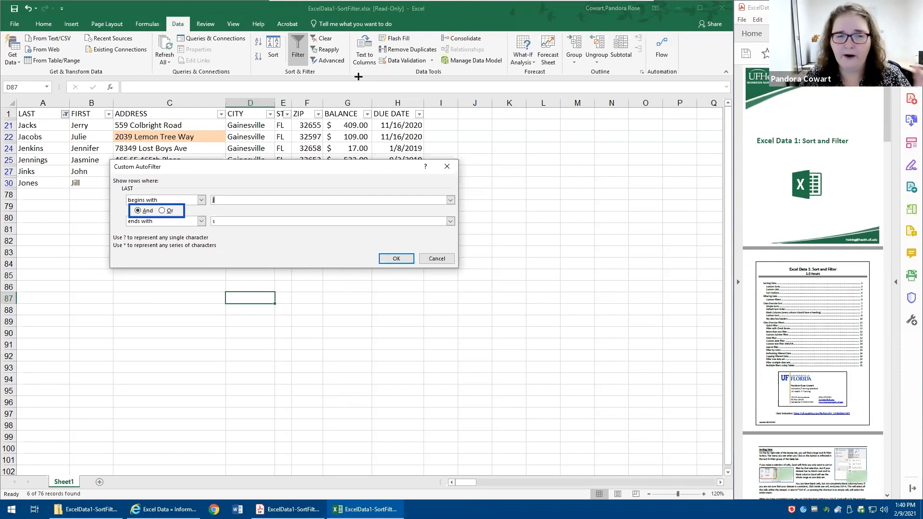
{"action": "left_click", "coordinate": [167, 215]}
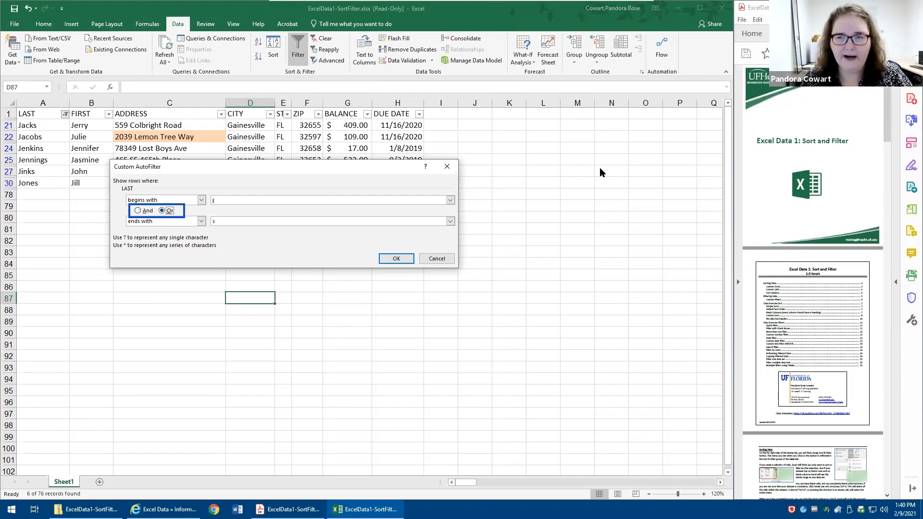
{"action": "left_click", "coordinate": [397, 258]}
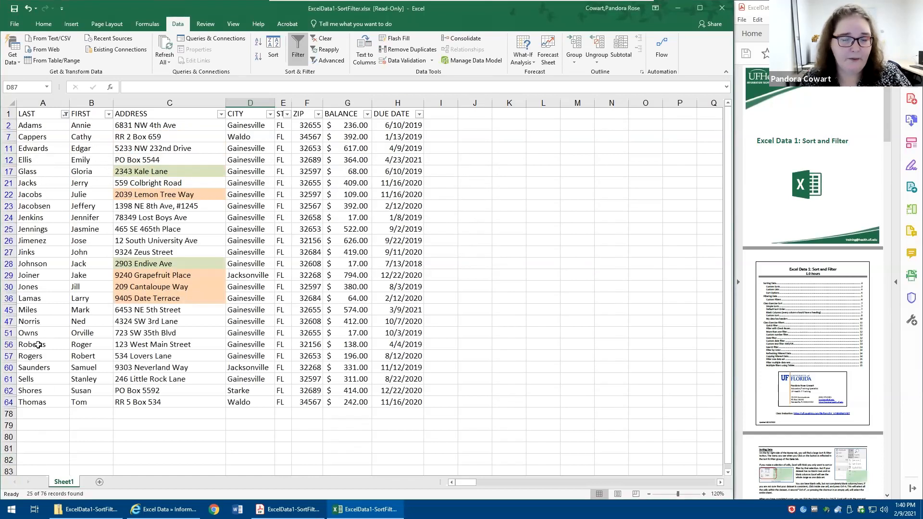
- Highlight the four last names that begin with J but do not end in s, and clear the list's filter
{"action": "left_click", "coordinate": [50, 206]}
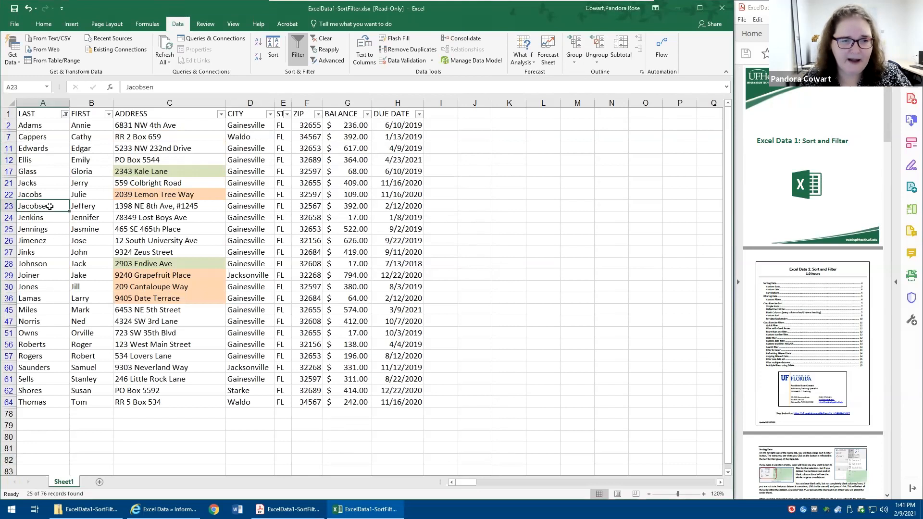
{"action": "left_click", "coordinate": [38, 242], "text": "ctrl"}
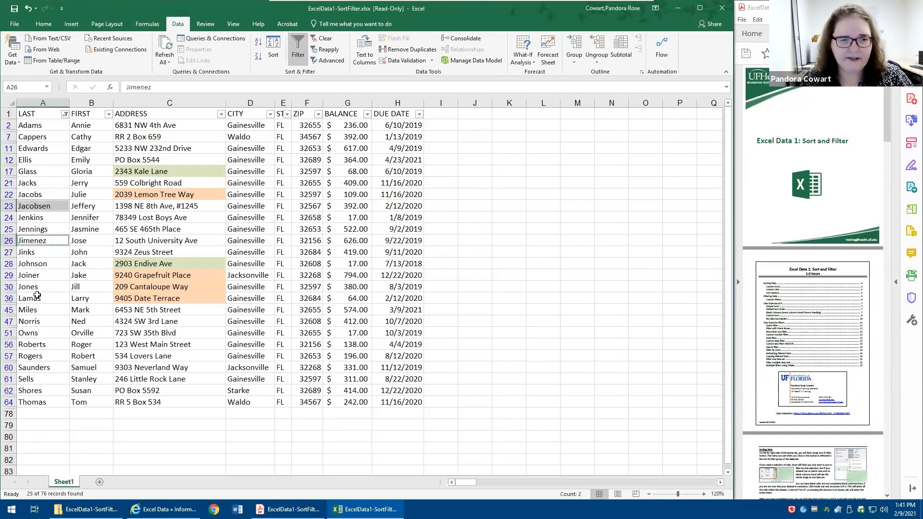
{"action": "left_click", "coordinate": [39, 265], "text": "ctrl"}
{"action": "left_click", "coordinate": [47, 276], "text": "ctrl"}
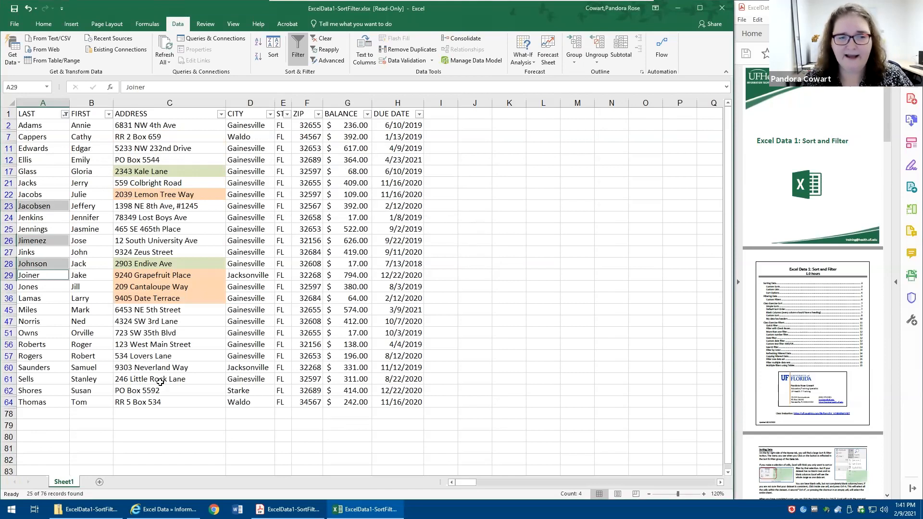
{"action": "left_click", "coordinate": [159, 323]}
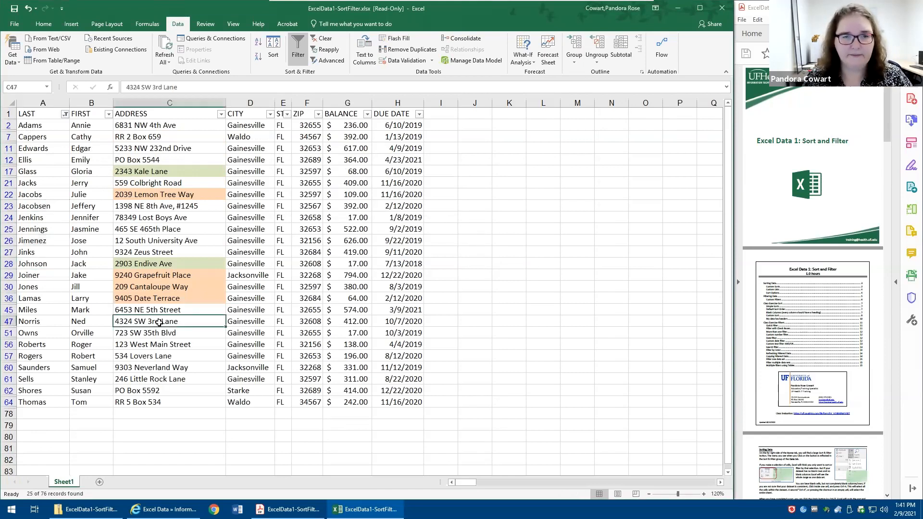
{"action": "left_click", "coordinate": [322, 39]}
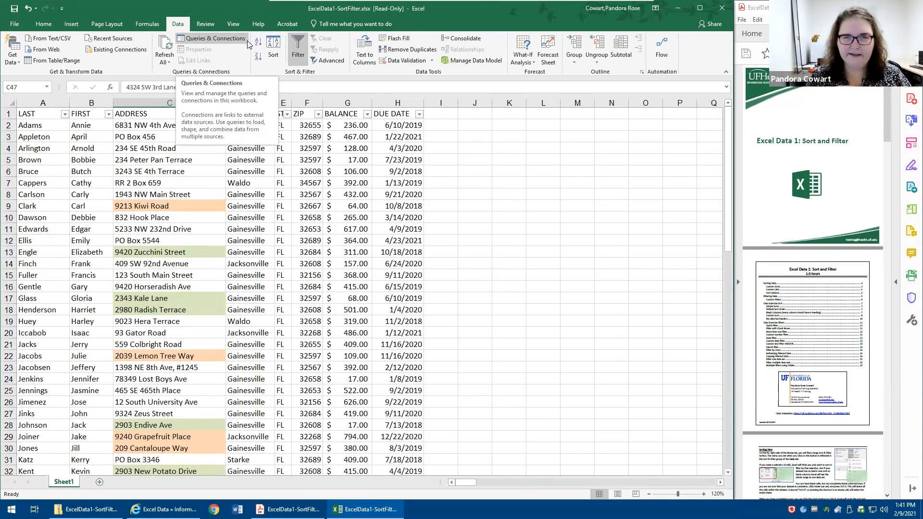
- Filter the ADDRESS column by the orange cell color
{"action": "left_click", "coordinate": [281, 206]}
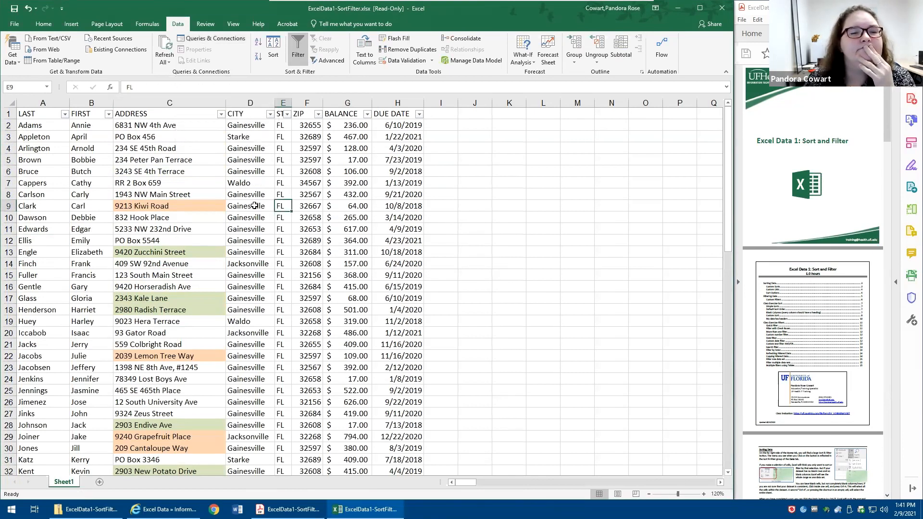
{"action": "left_click", "coordinate": [220, 113]}
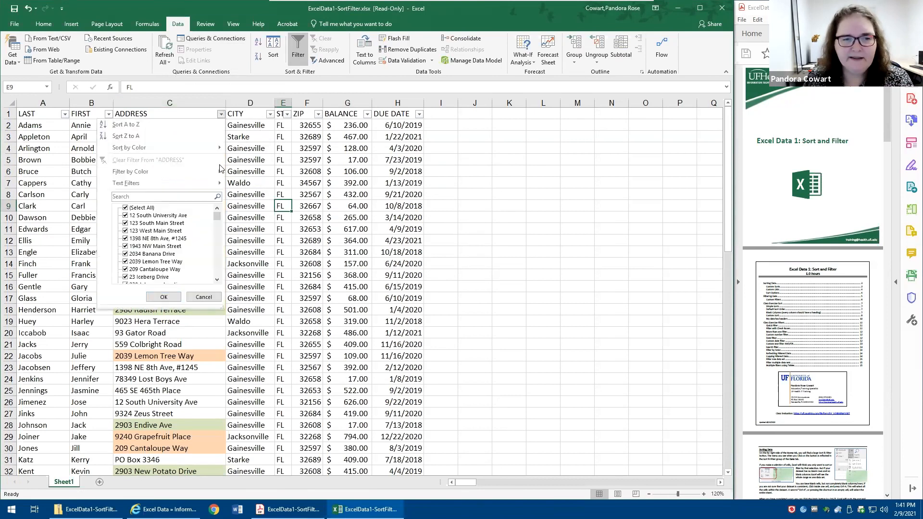
{"action": "mouse_move", "coordinate": [222, 171]}
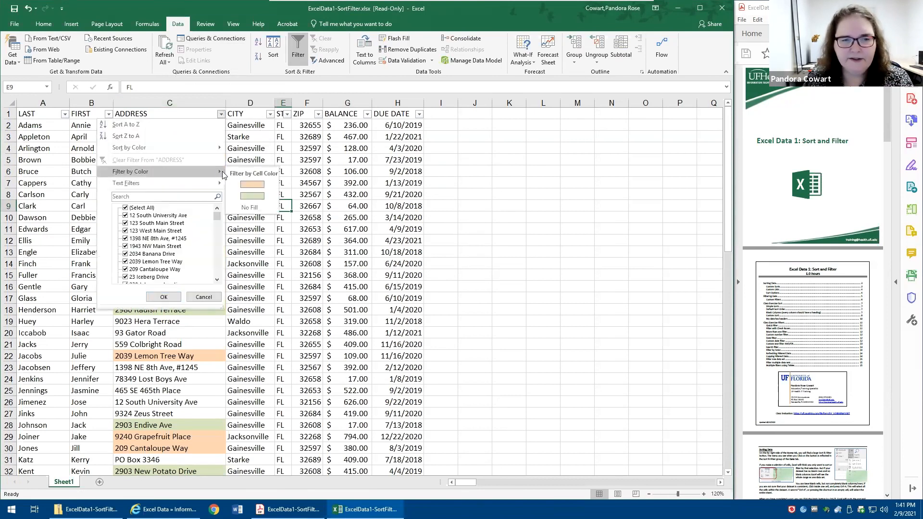
{"action": "left_click", "coordinate": [252, 184]}
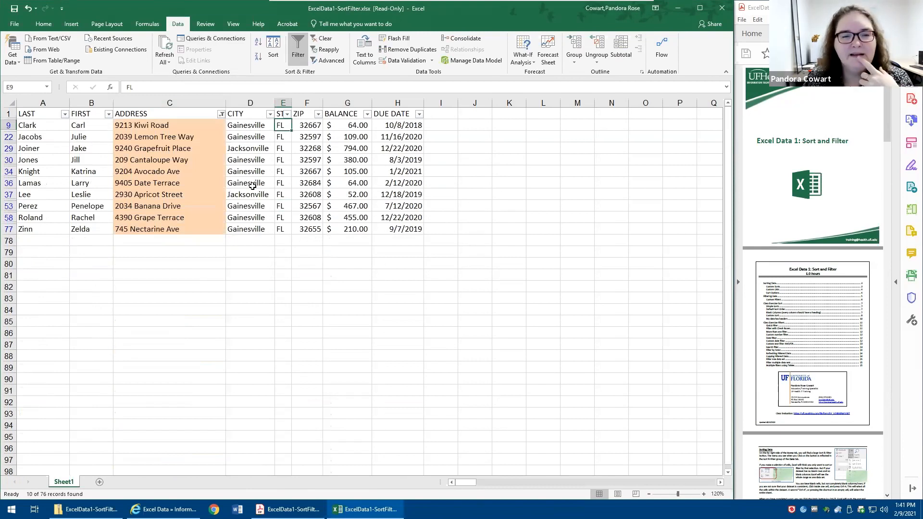
- Switch the ADDRESS column's color filter to green cells and clear the filter once the matching rows are shown
{"action": "left_click", "coordinate": [221, 114]}
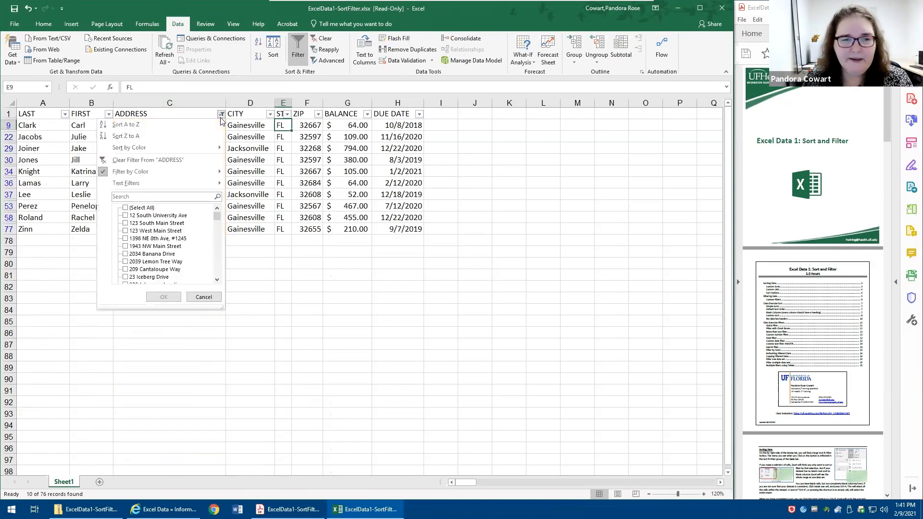
{"action": "mouse_move", "coordinate": [189, 177]}
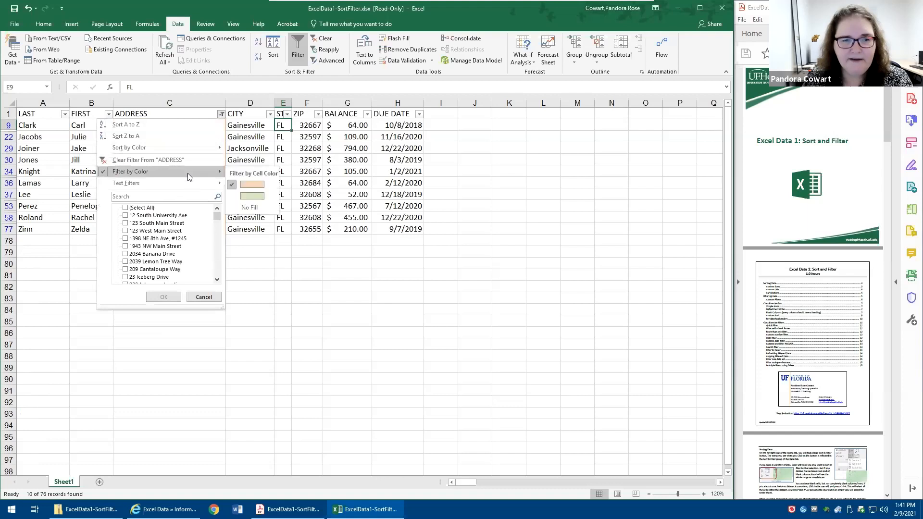
{"action": "left_click", "coordinate": [255, 197]}
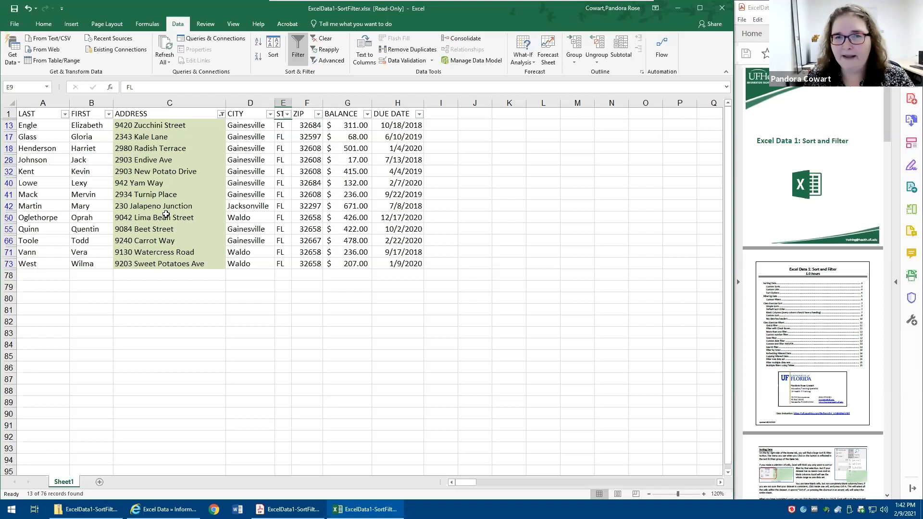
{"action": "left_click", "coordinate": [321, 37]}
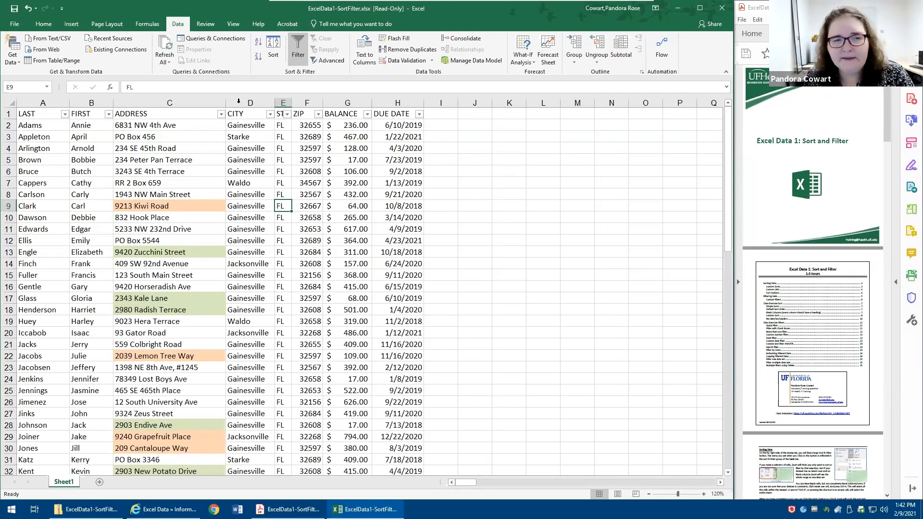
- Filter the ADDRESS column with a search for "box" and clear the filter once the matching rows are shown
{"action": "left_click", "coordinate": [220, 114]}
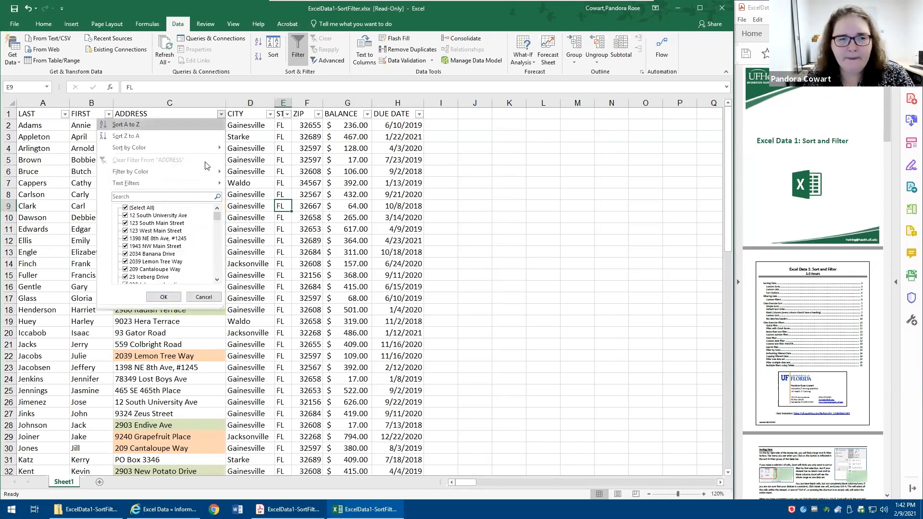
{"action": "mouse_move", "coordinate": [204, 187]}
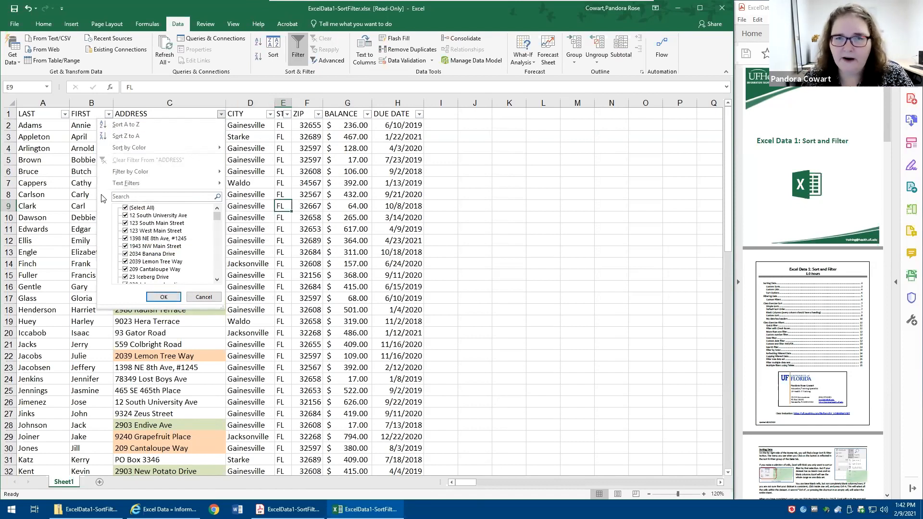
{"action": "scroll", "coordinate": [171, 222], "scroll_direction": "down", "scroll_amount": 10}
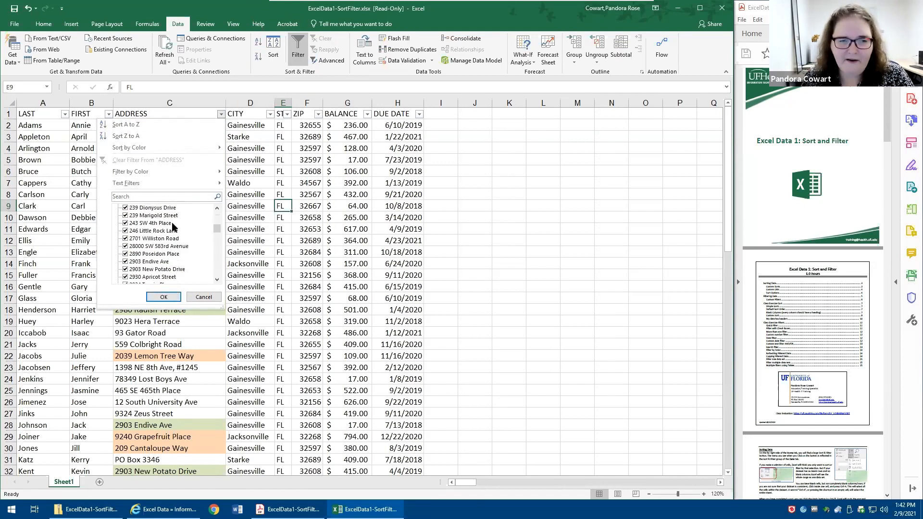
{"action": "scroll", "coordinate": [178, 245], "scroll_direction": "up", "scroll_amount": 5}
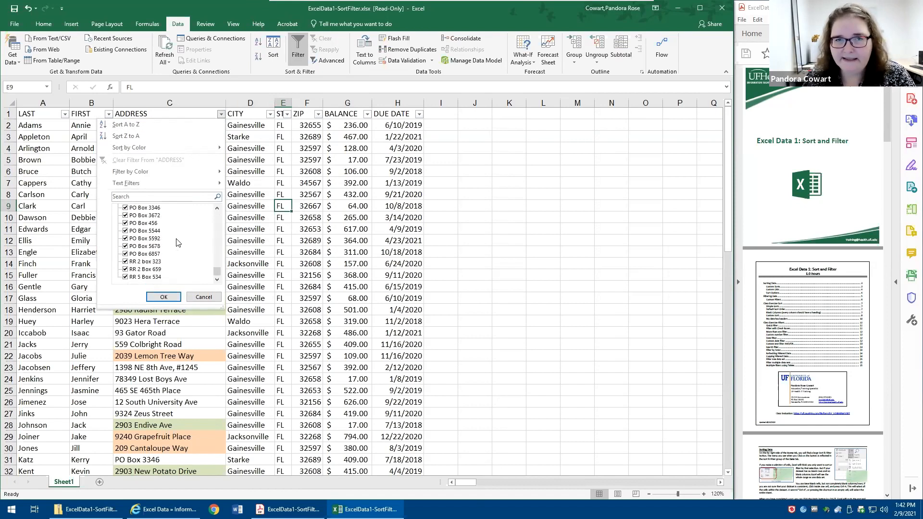
{"action": "scroll", "coordinate": [171, 237], "scroll_direction": "up", "scroll_amount": 5}
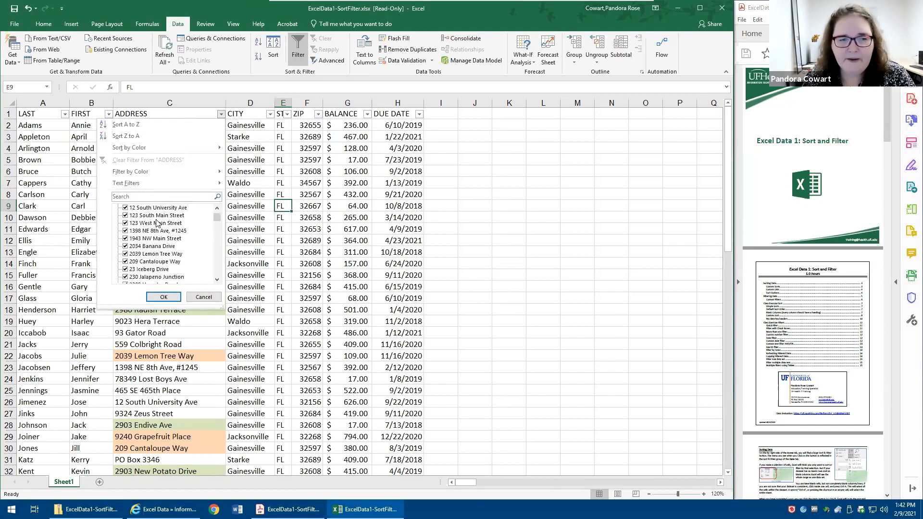
{"action": "left_click", "coordinate": [140, 194]}
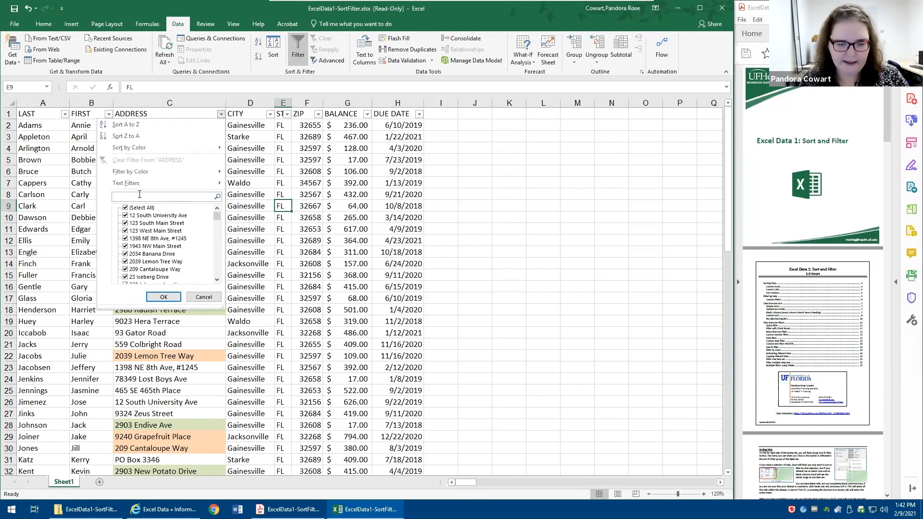
{"action": "type", "text": "b"}
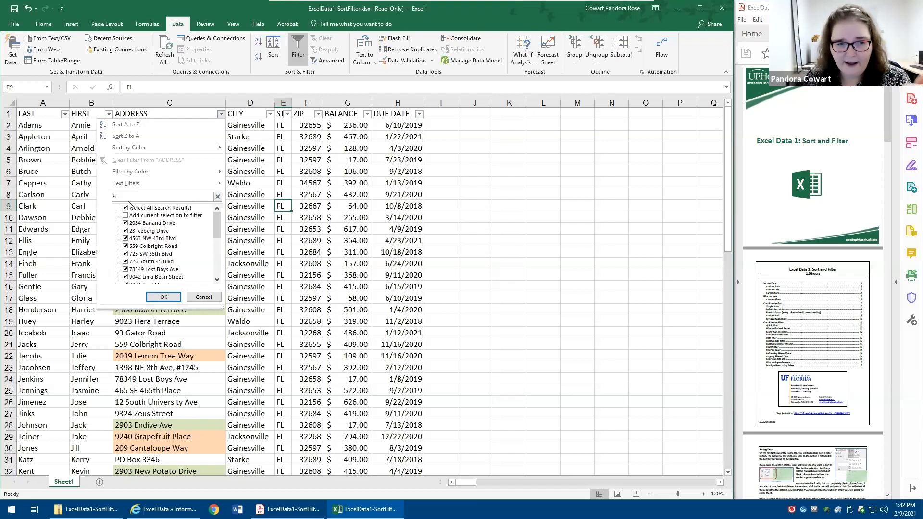
{"action": "type", "text": "o"}
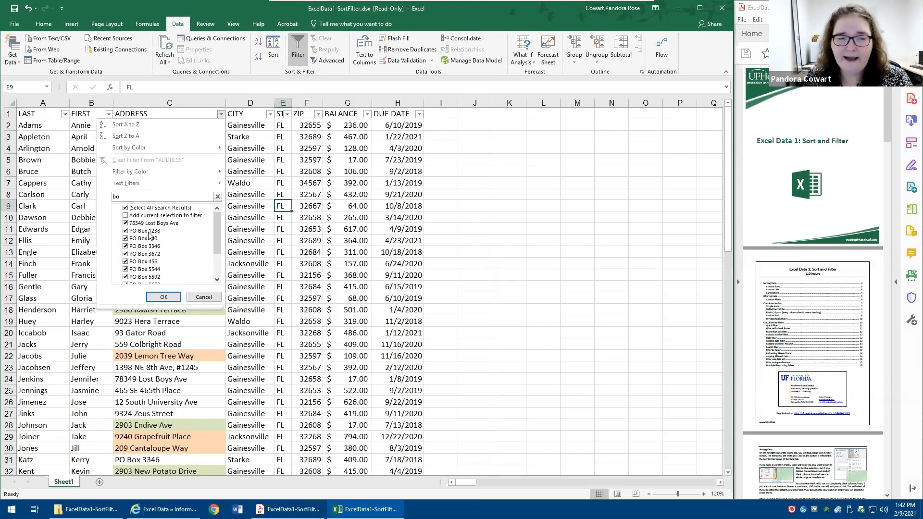
{"action": "type", "text": "x"}
{"action": "scroll", "coordinate": [162, 239], "scroll_direction": "down", "scroll_amount": 2}
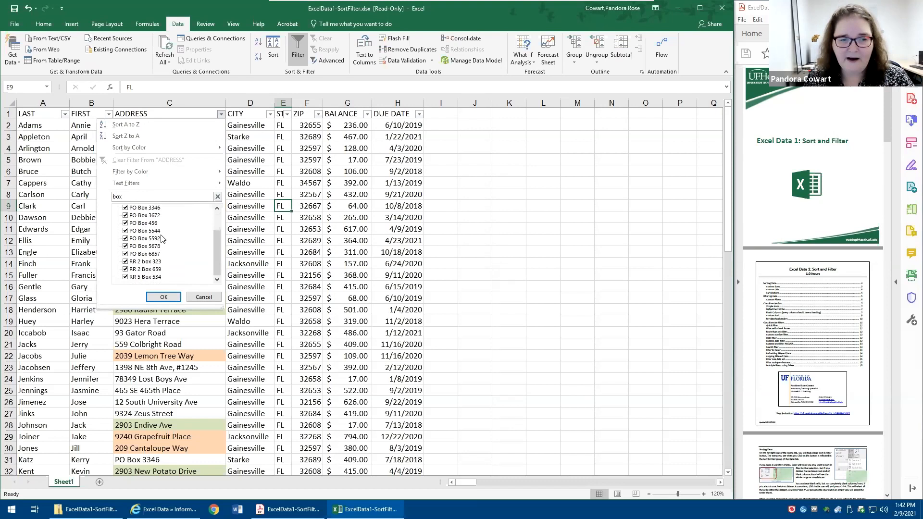
{"action": "scroll", "coordinate": [168, 243], "scroll_direction": "up", "scroll_amount": 3}
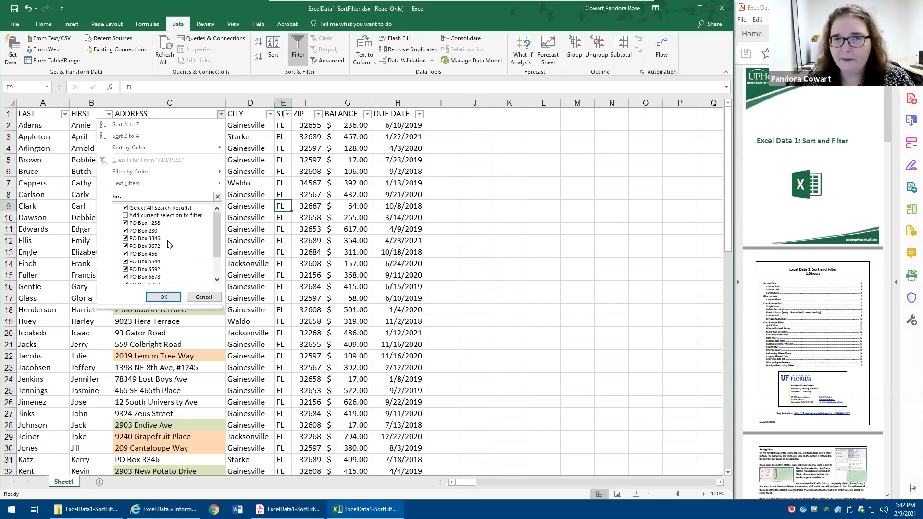
{"action": "left_click", "coordinate": [164, 297]}
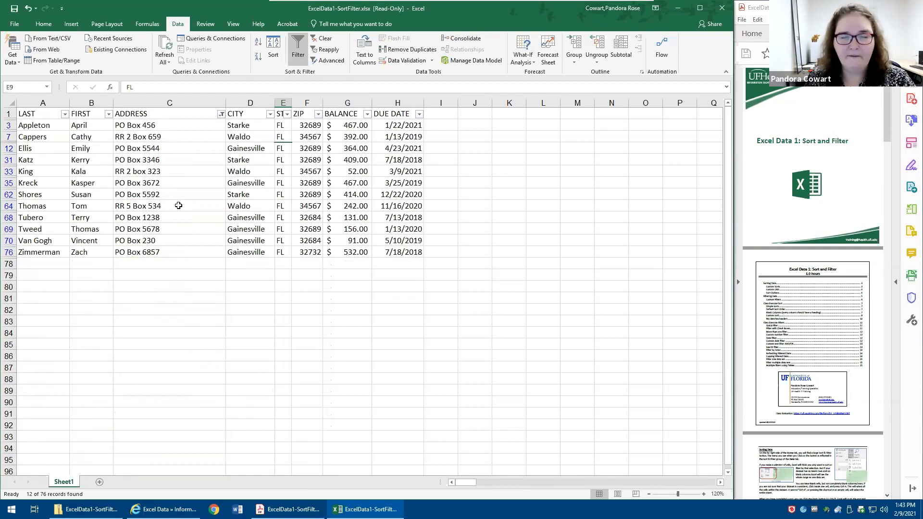
{"action": "left_click", "coordinate": [325, 39]}
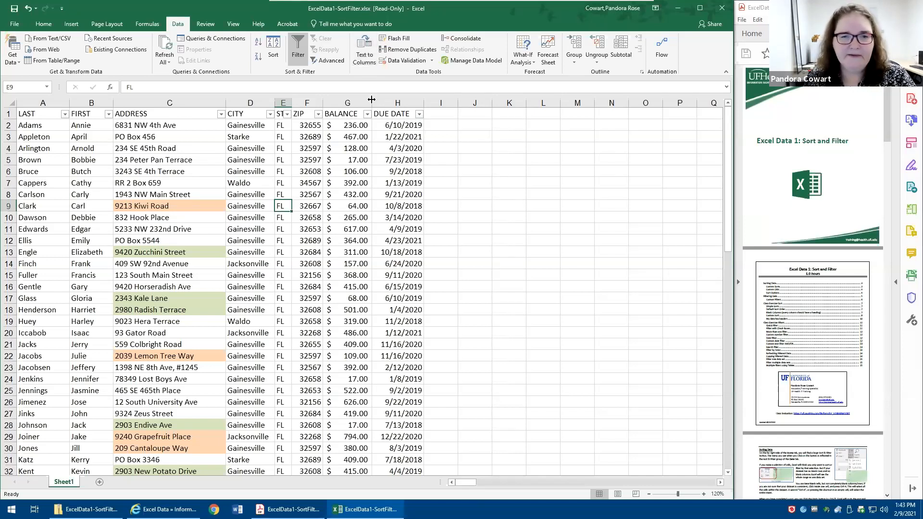
- Filter the BALANCE column to amounts greater than 600
{"action": "left_click", "coordinate": [367, 114]}
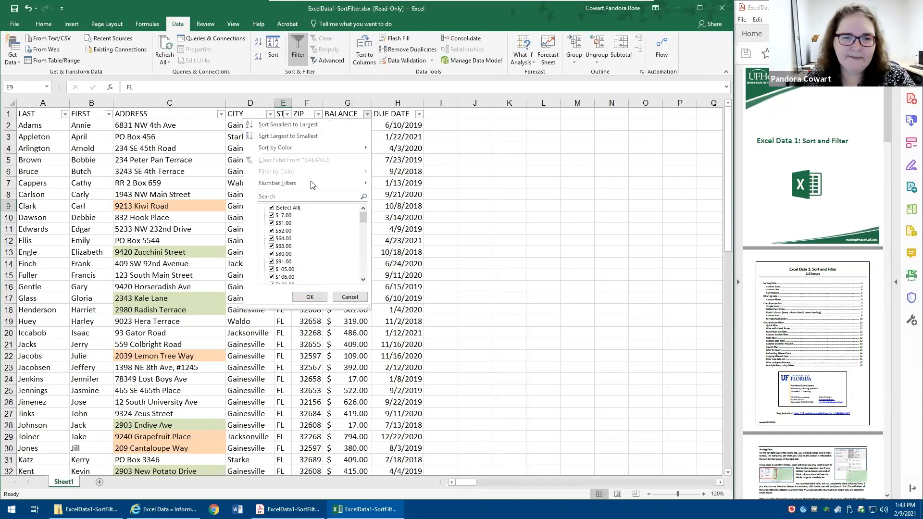
{"action": "mouse_move", "coordinate": [312, 181]}
{"action": "left_click", "coordinate": [396, 209]}
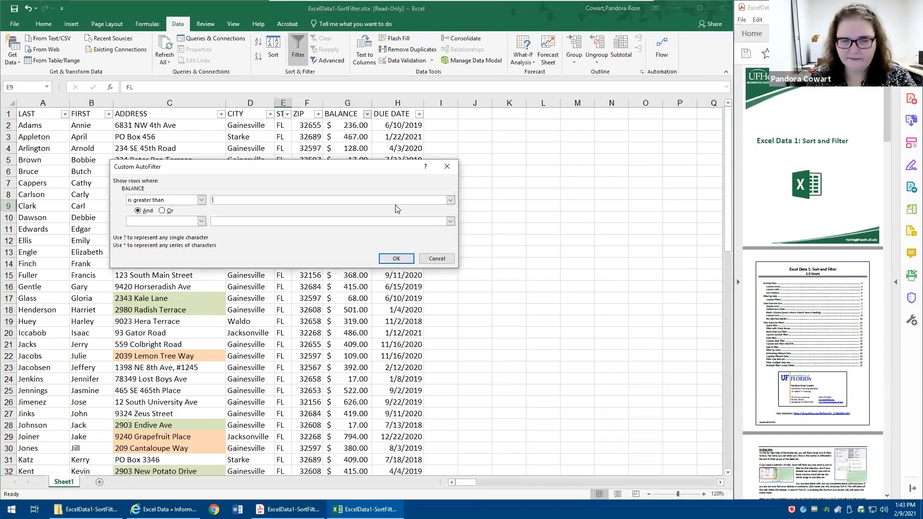
{"action": "type", "text": "600"}
{"action": "left_click", "coordinate": [403, 259]}
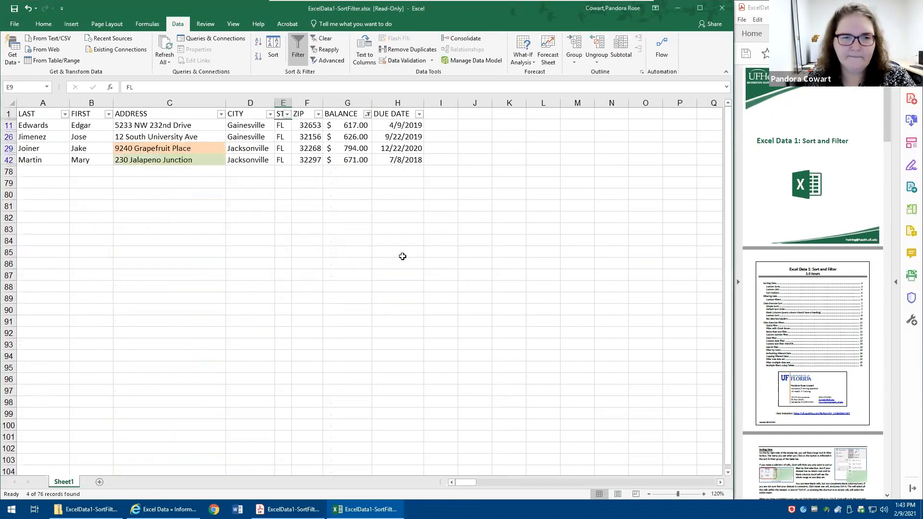
- Change the balance in cell G11 to 200 and reapply the filter to the edited list
{"action": "left_click", "coordinate": [346, 128]}
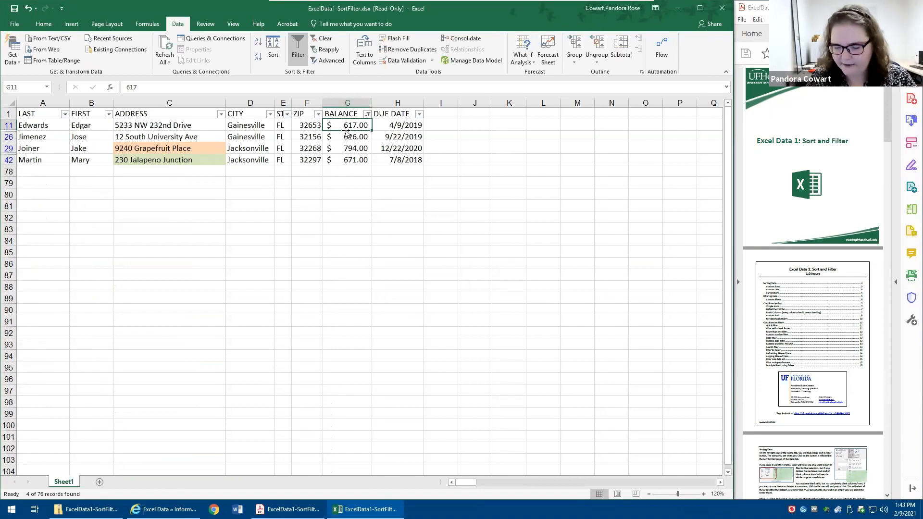
{"action": "type", "text": "200"}
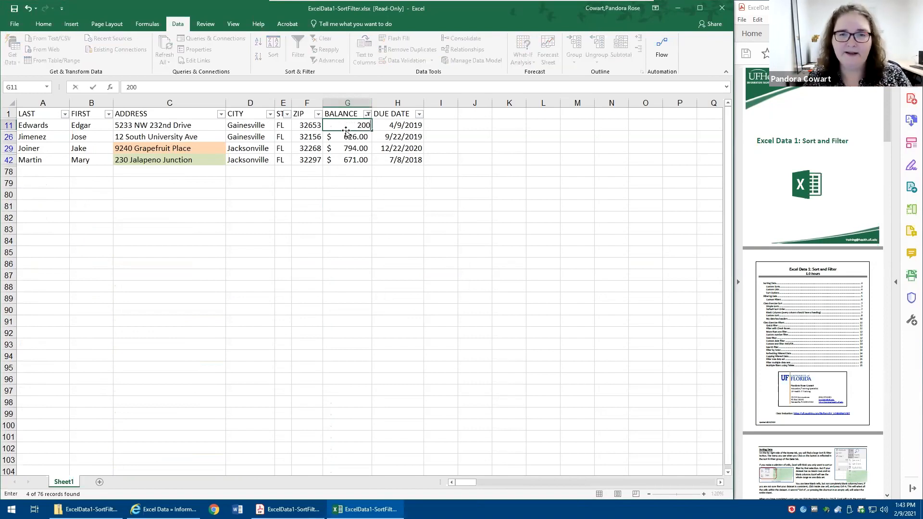
{"action": "key", "text": "Return"}
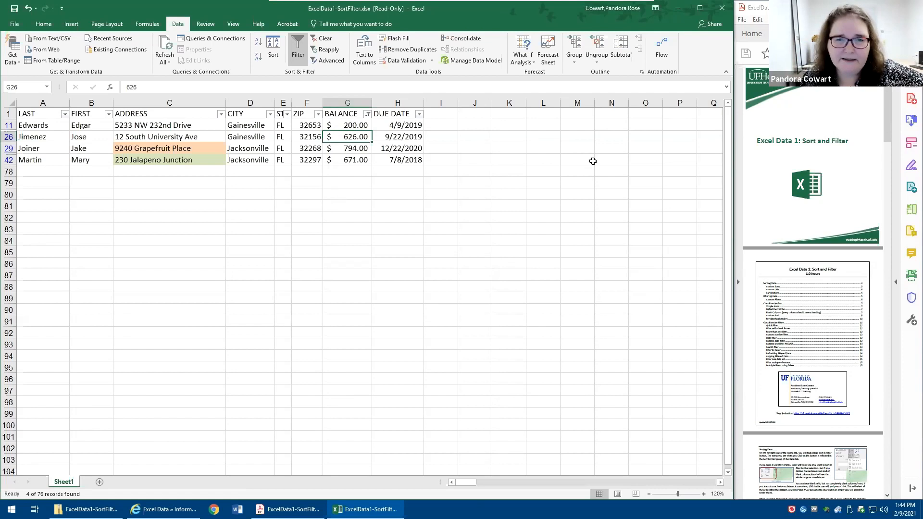
{"action": "left_click", "coordinate": [326, 50]}
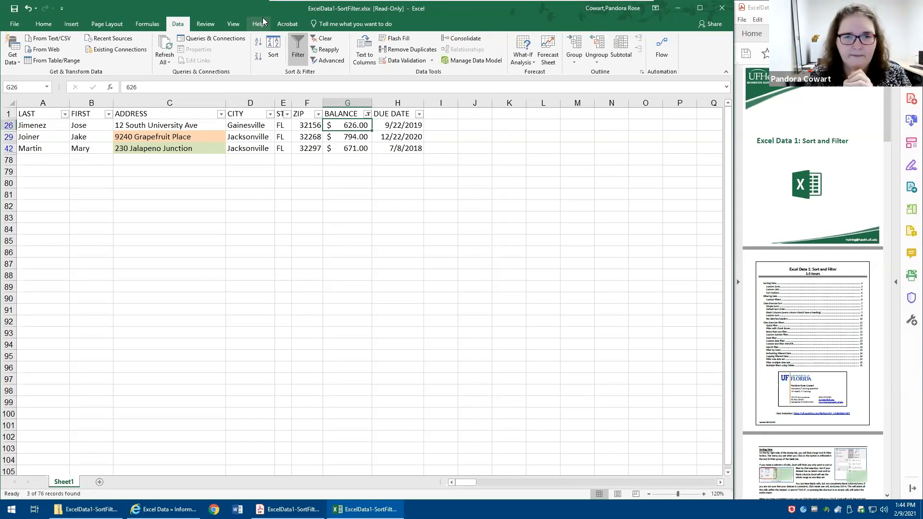
- Clear the balance filter and filter the DUE DATE column to show only 2019 dates
{"action": "left_click", "coordinate": [318, 38]}
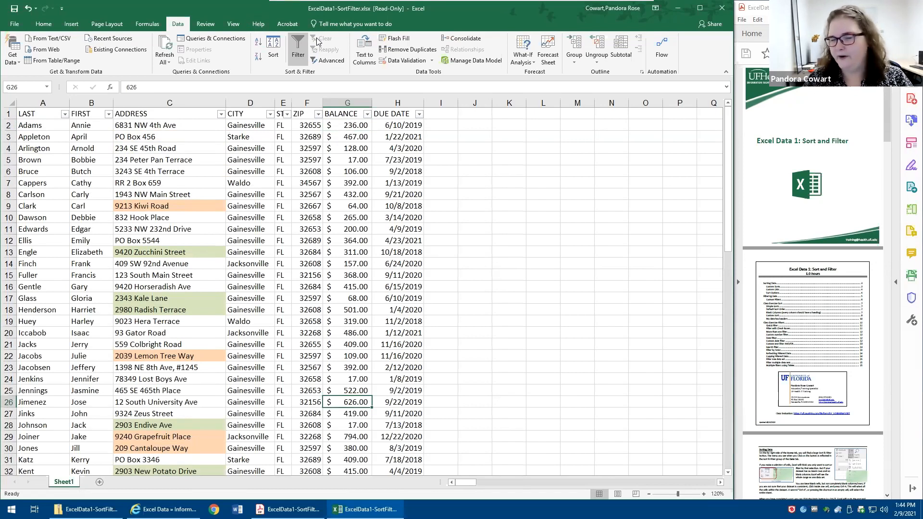
{"action": "left_click", "coordinate": [412, 116]}
{"action": "left_click", "coordinate": [419, 114]}
{"action": "left_click", "coordinate": [324, 208]}
{"action": "left_click", "coordinate": [324, 232]}
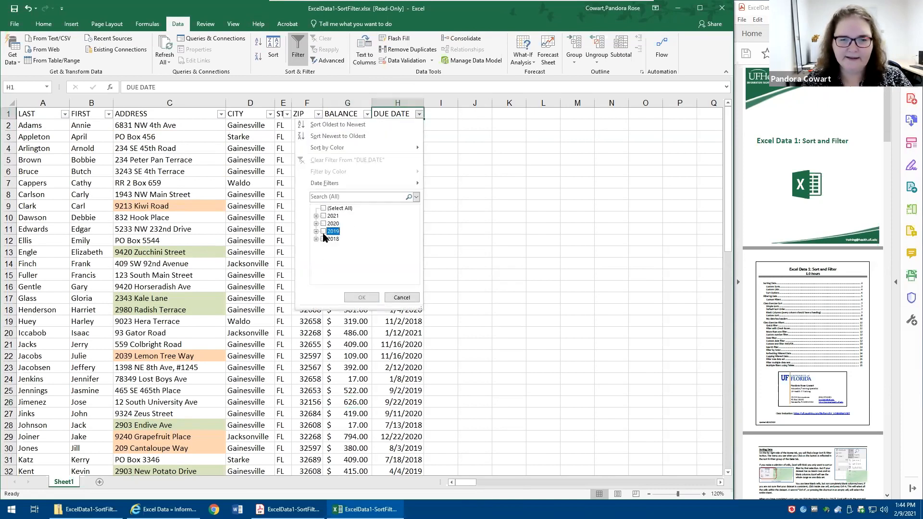
{"action": "left_click", "coordinate": [360, 297]}
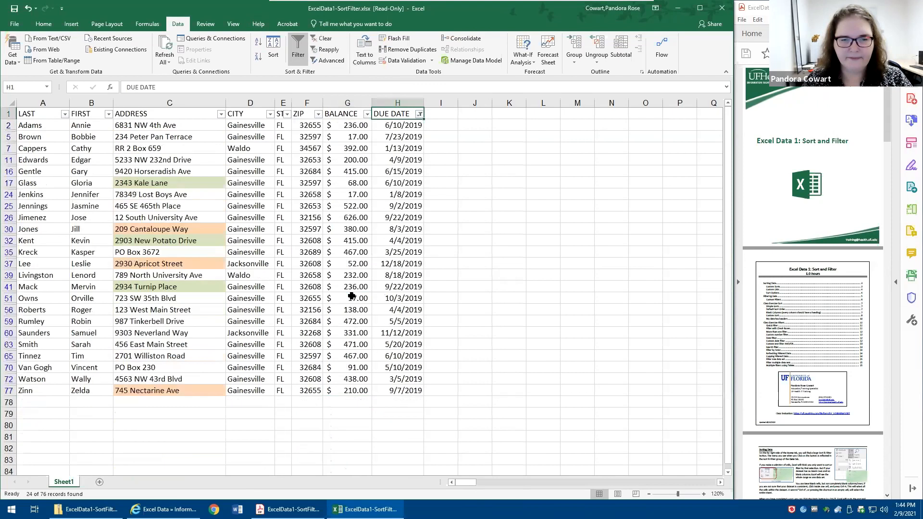
- Add a color filter on the ADDRESS column that shows only cells with no fill
{"action": "left_click", "coordinate": [221, 114]}
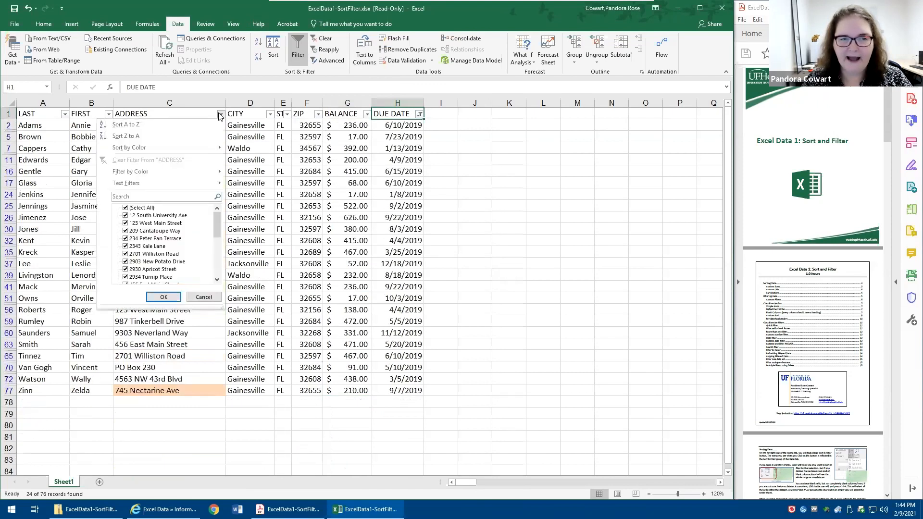
{"action": "mouse_move", "coordinate": [200, 176]}
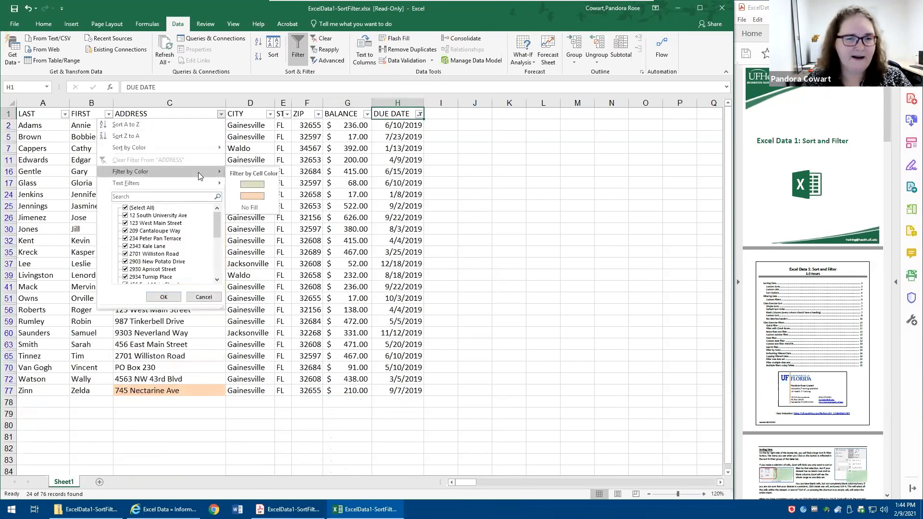
{"action": "left_click", "coordinate": [250, 210]}
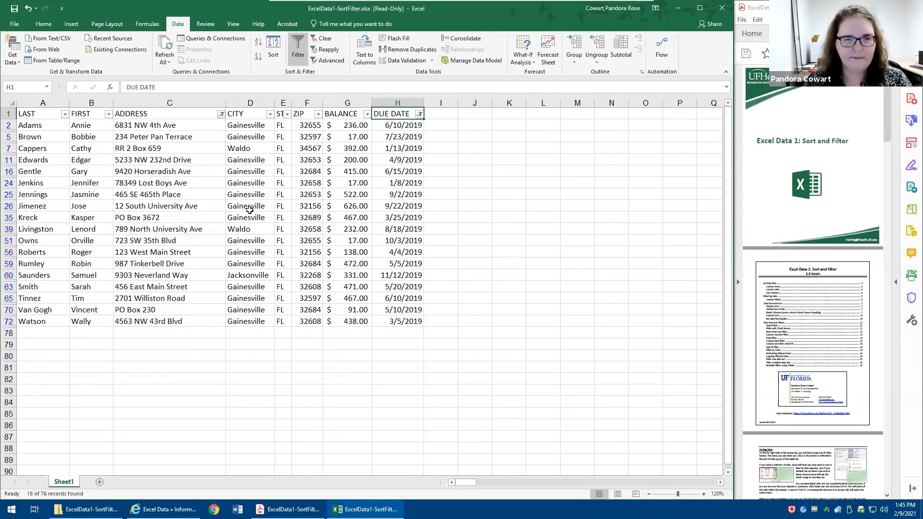
- Add a number filter on the BALANCE column for amounts between 200 and 400 inclusive
{"action": "left_click", "coordinate": [368, 275]}
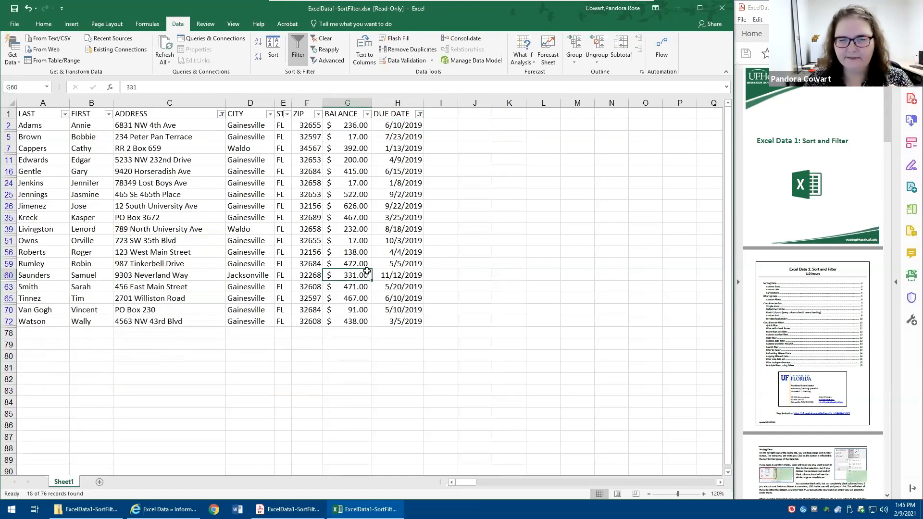
{"action": "left_click", "coordinate": [367, 114]}
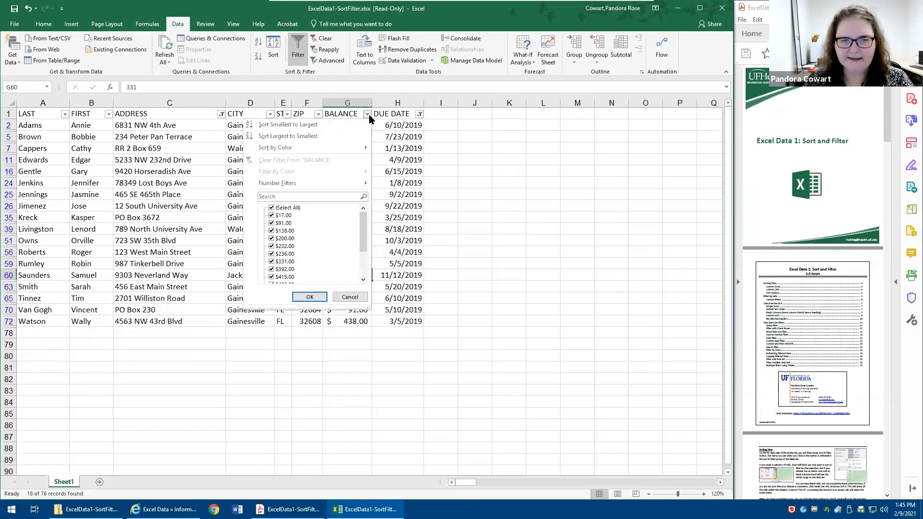
{"action": "mouse_move", "coordinate": [355, 184]}
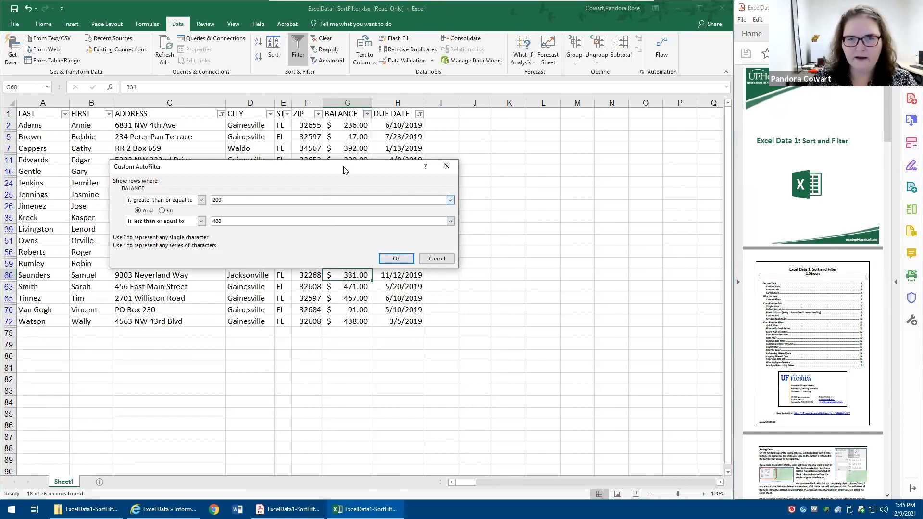
{"action": "left_click_drag", "start_coordinate": [346, 168], "coordinate": [382, 293]}
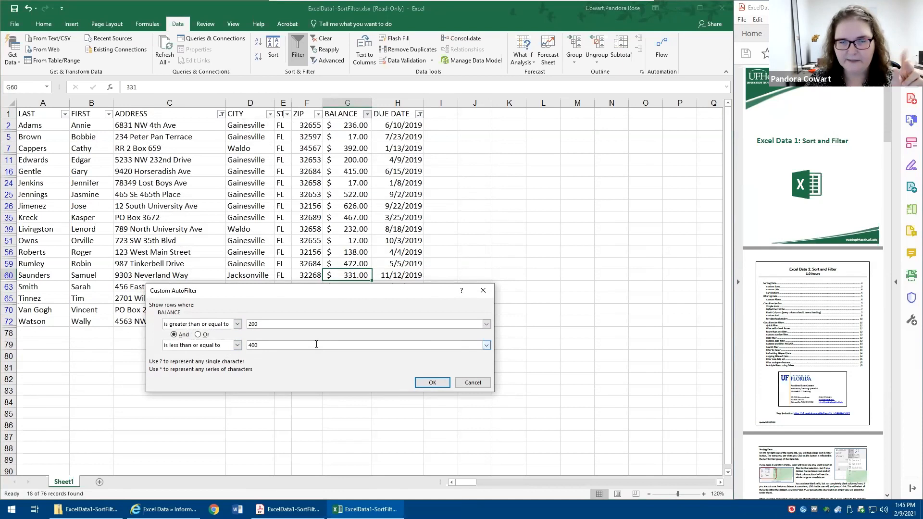
{"action": "left_click", "coordinate": [429, 382]}
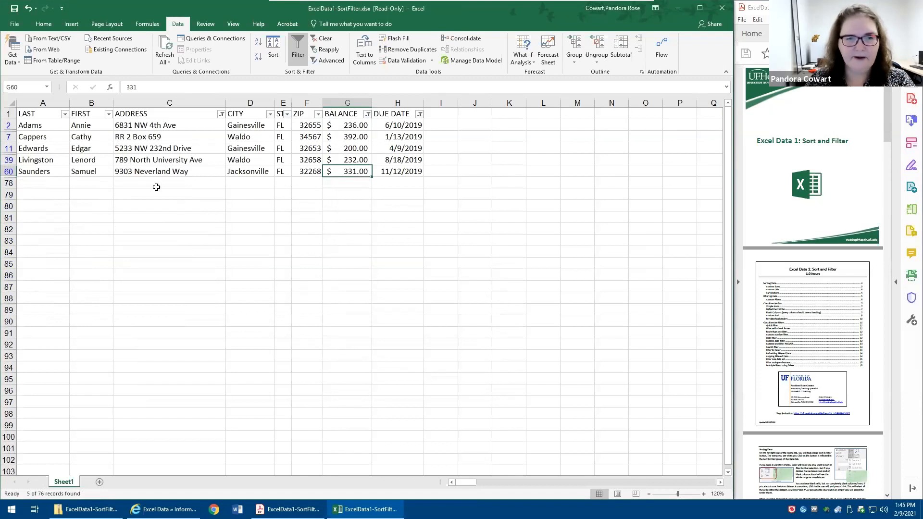
- Copy the filtered customer rows together with their header row, covering columns LAST through DUE DATE
{"action": "left_click", "coordinate": [39, 111]}
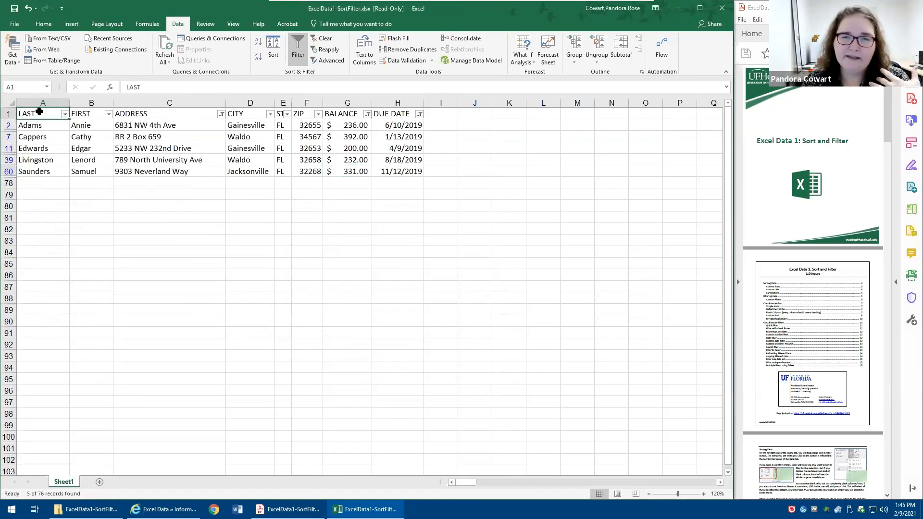
{"action": "left_click_drag", "start_coordinate": [39, 112], "coordinate": [409, 173]}
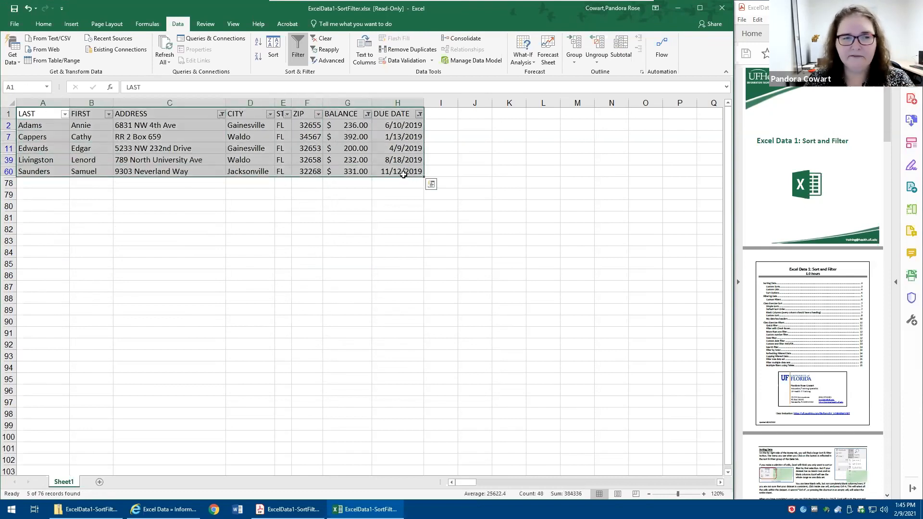
{"action": "right_click", "coordinate": [388, 138]}
{"action": "left_click", "coordinate": [411, 155]}
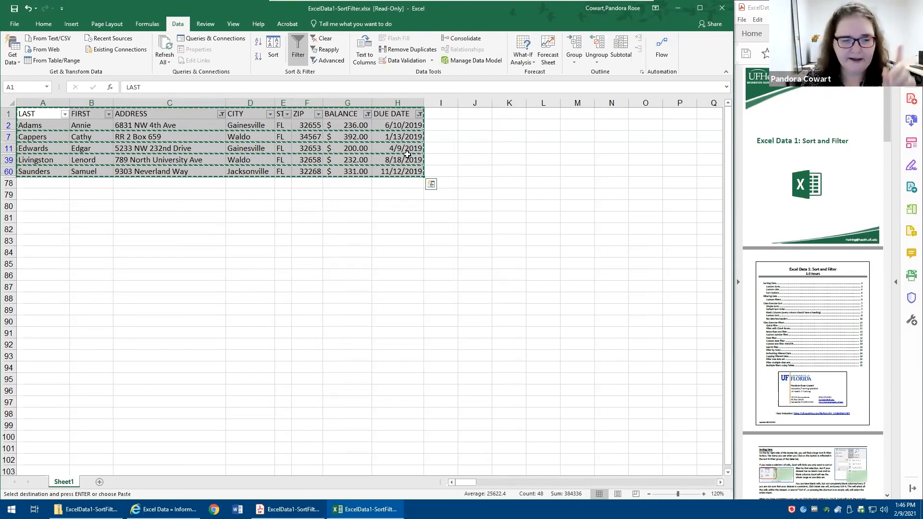
- Add a new worksheet and paste the copied rows into it starting at cell A1
{"action": "left_click", "coordinate": [100, 482]}
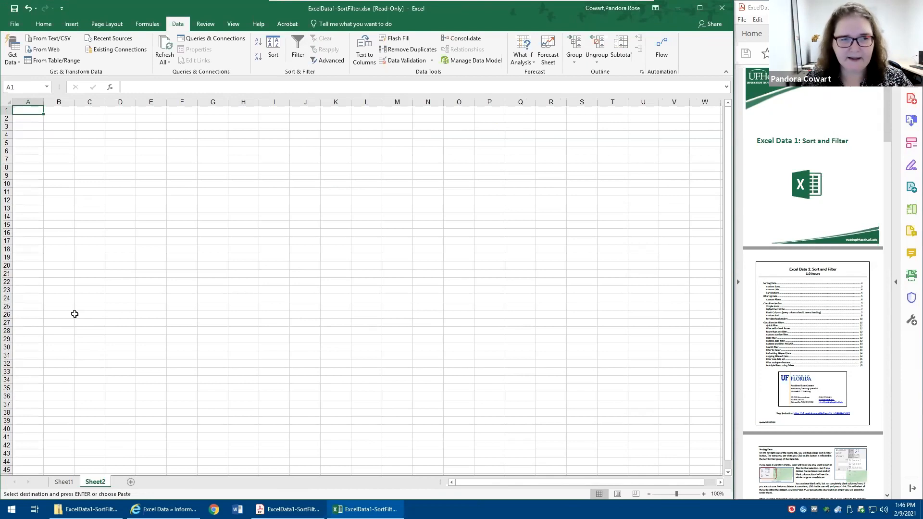
{"action": "scroll", "coordinate": [75, 314], "scroll_direction": "up", "scroll_amount": 5}
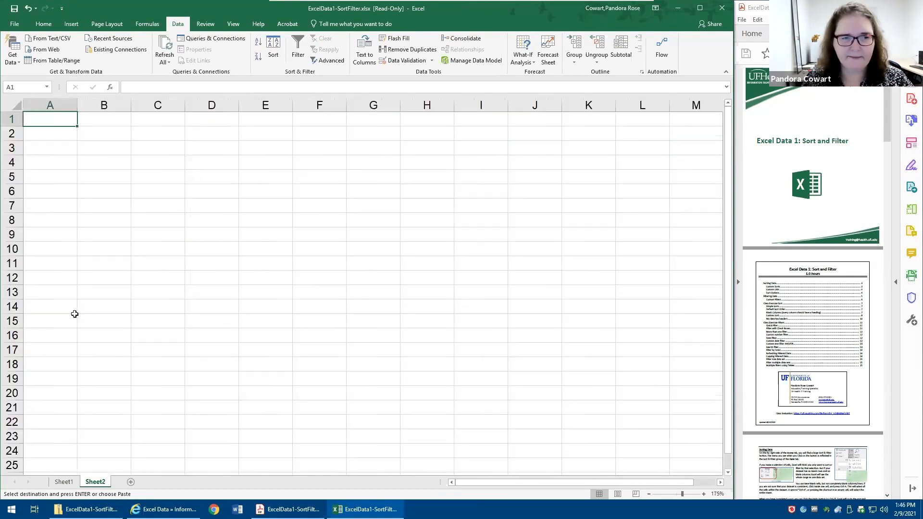
{"action": "right_click", "coordinate": [56, 117]}
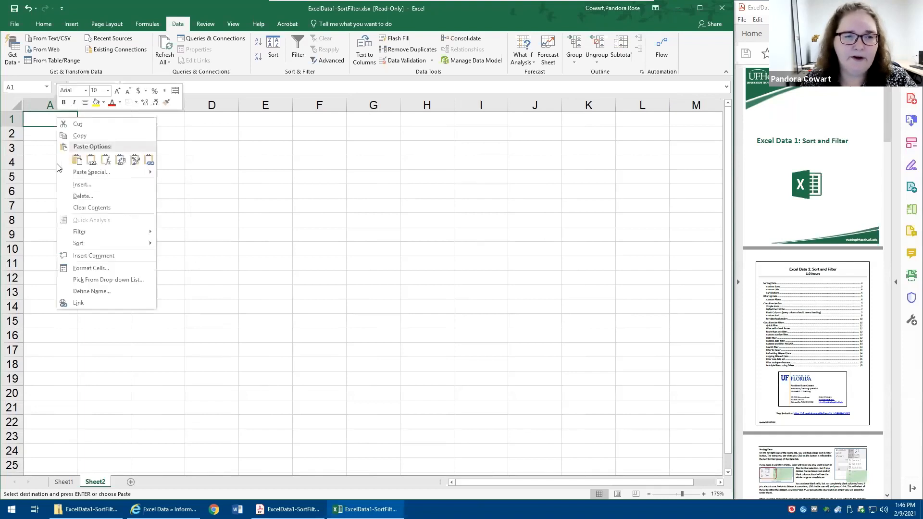
{"action": "left_click", "coordinate": [77, 159]}
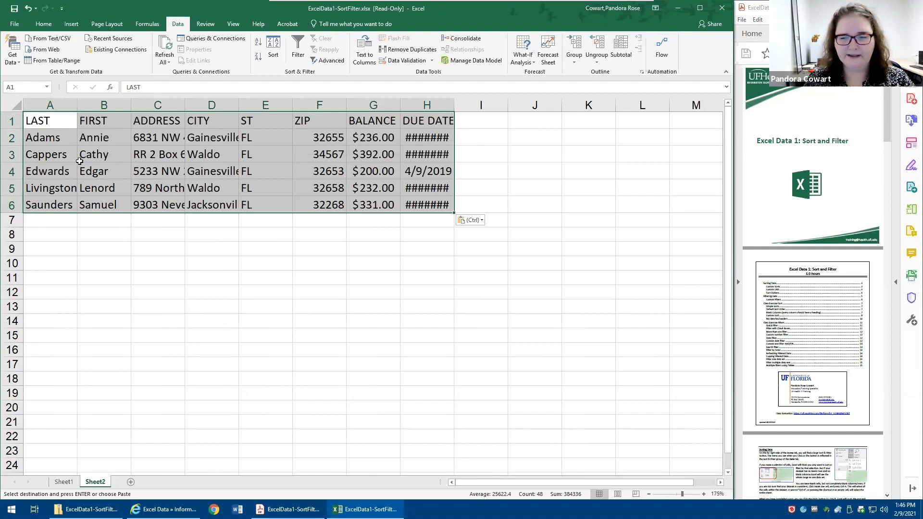
{"action": "scroll", "coordinate": [79, 162], "scroll_direction": "down", "scroll_amount": 3, "text": "ctrl"}
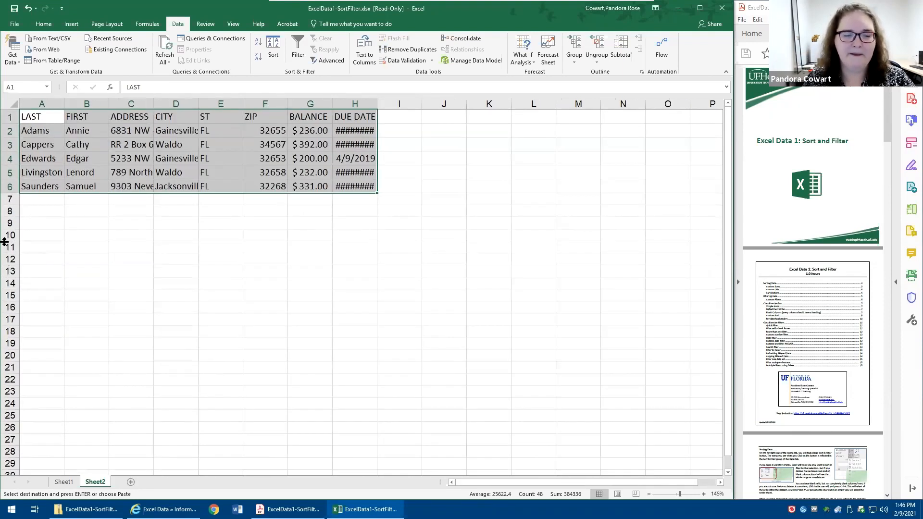
- Return to Sheet1 and clear all filters from the customer list
{"action": "left_click", "coordinate": [64, 481]}
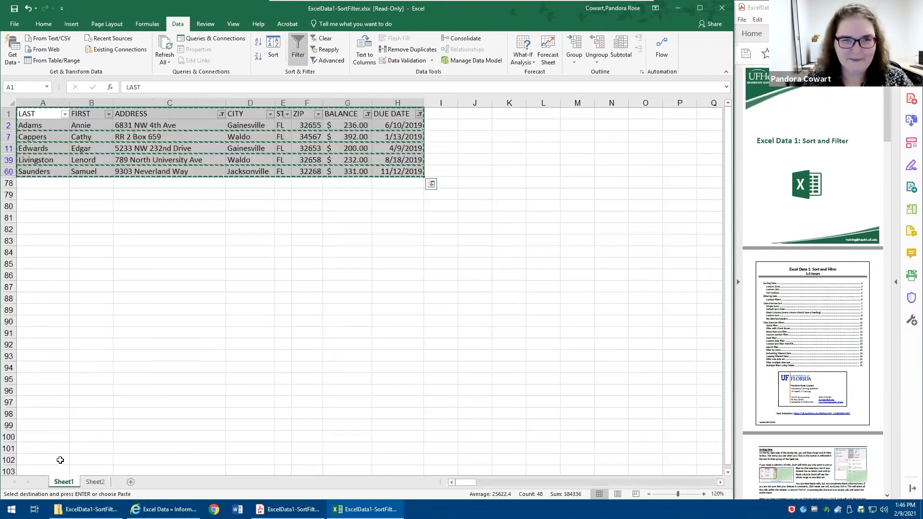
{"action": "left_click", "coordinate": [312, 40]}
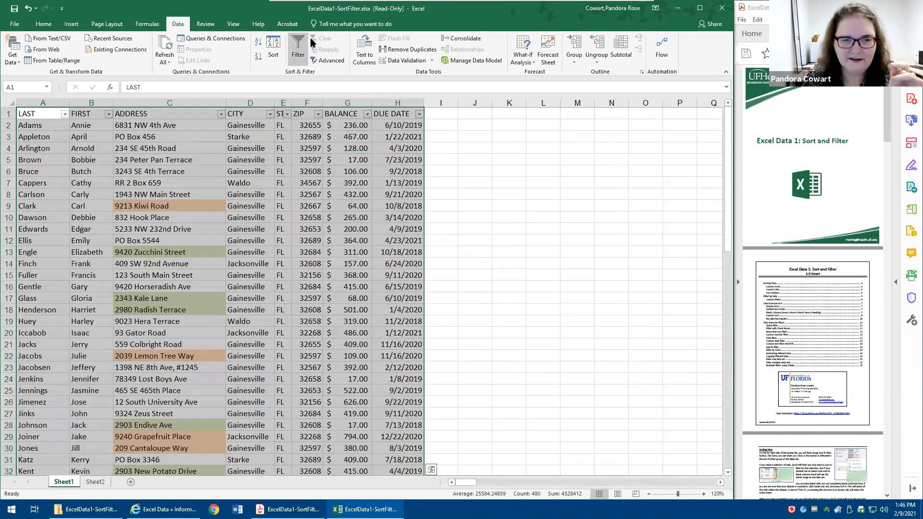
{"action": "left_click", "coordinate": [240, 275]}
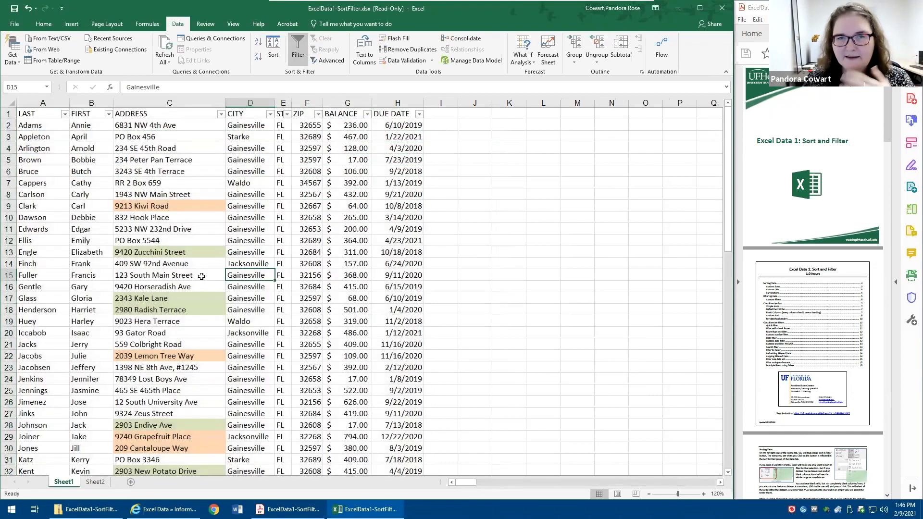
- Filter the DUE DATE column to show only 2020 dates
{"action": "left_click", "coordinate": [419, 114]}
{"action": "left_click", "coordinate": [323, 208]}
{"action": "left_click", "coordinate": [323, 223]}
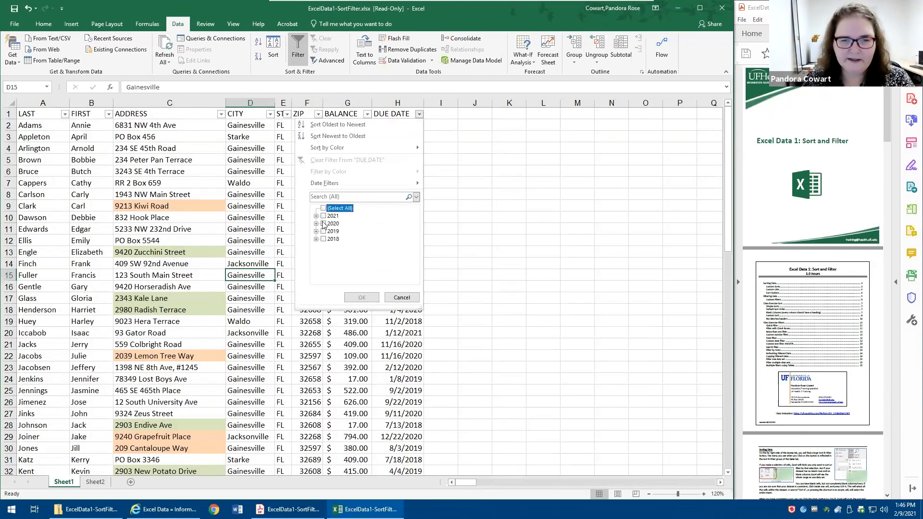
{"action": "left_click", "coordinate": [361, 298]}
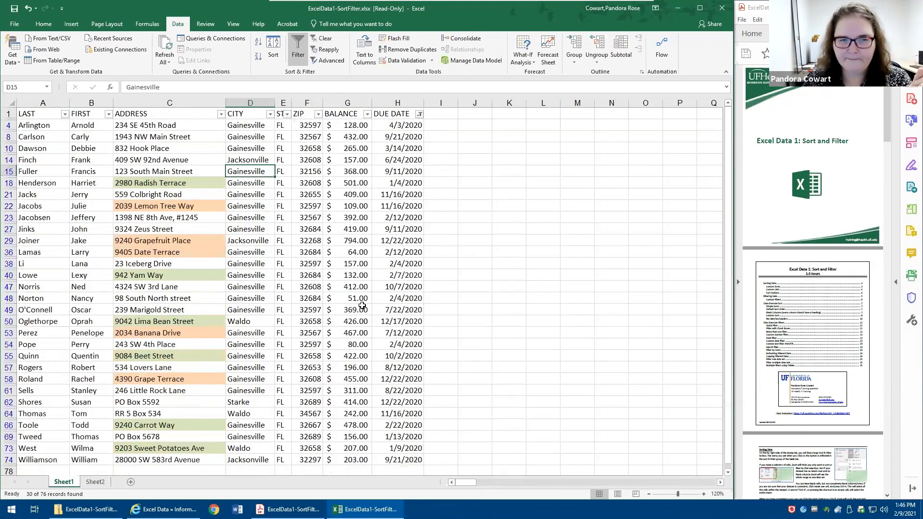
- Filter the ADDRESS column by color to show only cells with no fill
{"action": "left_click", "coordinate": [170, 147]}
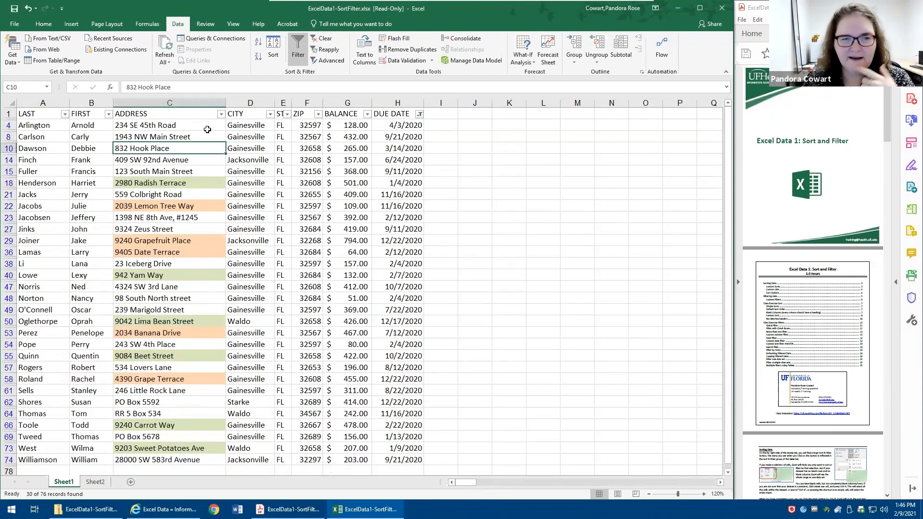
{"action": "left_click", "coordinate": [221, 114]}
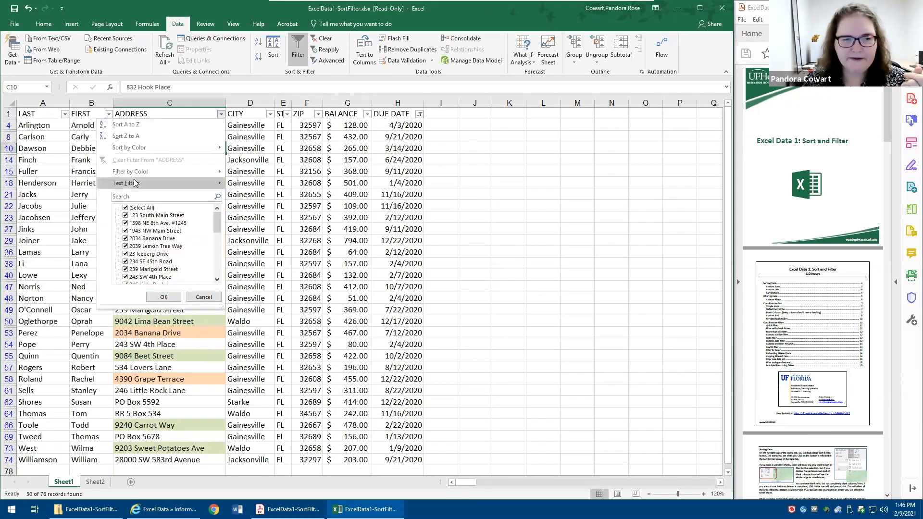
{"action": "mouse_move", "coordinate": [136, 183]}
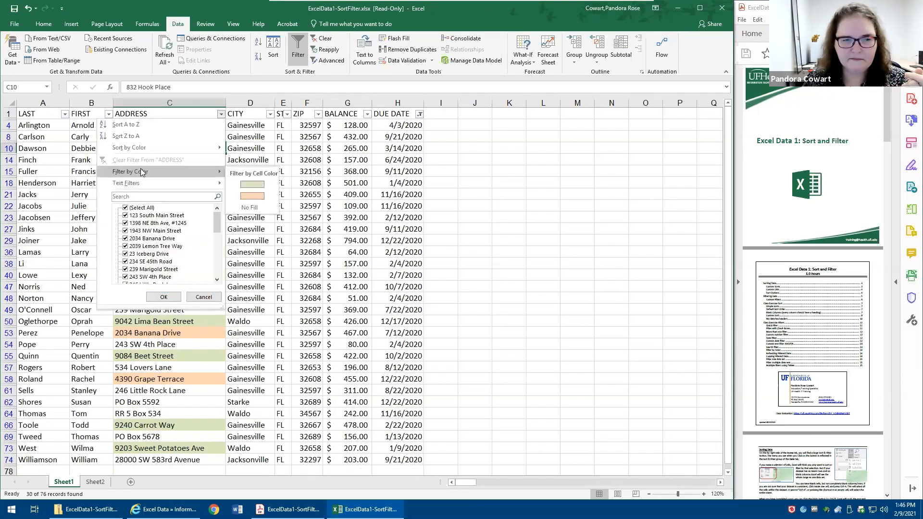
{"action": "left_click", "coordinate": [258, 207]}
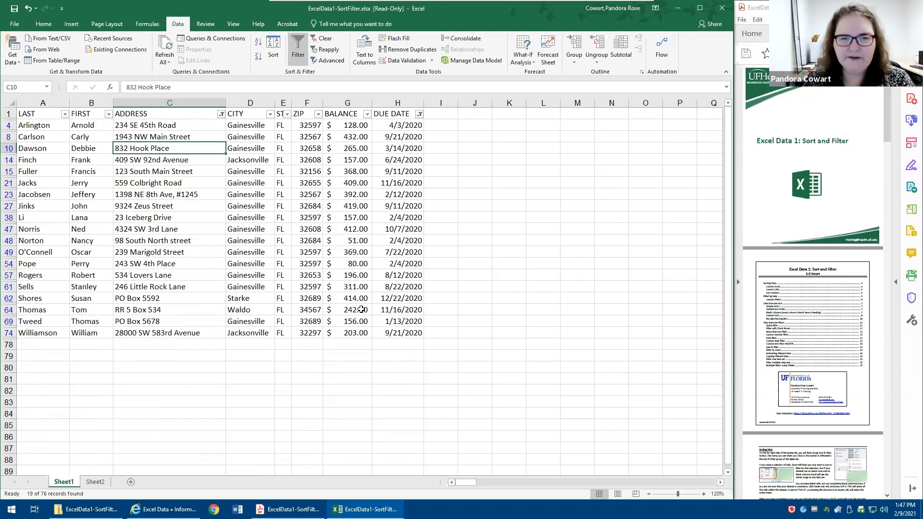
- Apply an Above Average number filter to the BALANCE column
{"action": "left_click", "coordinate": [367, 114]}
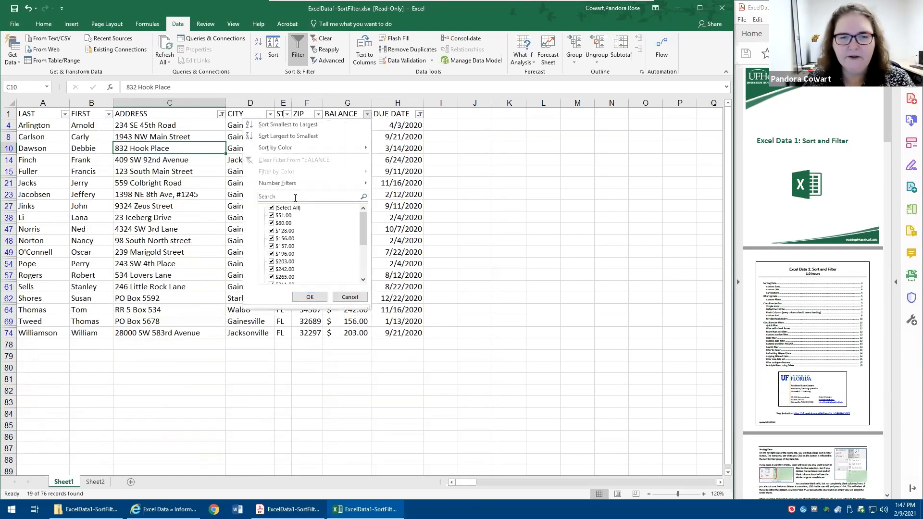
{"action": "mouse_move", "coordinate": [299, 180]}
{"action": "left_click", "coordinate": [399, 280]}
{"action": "left_click", "coordinate": [388, 284]}
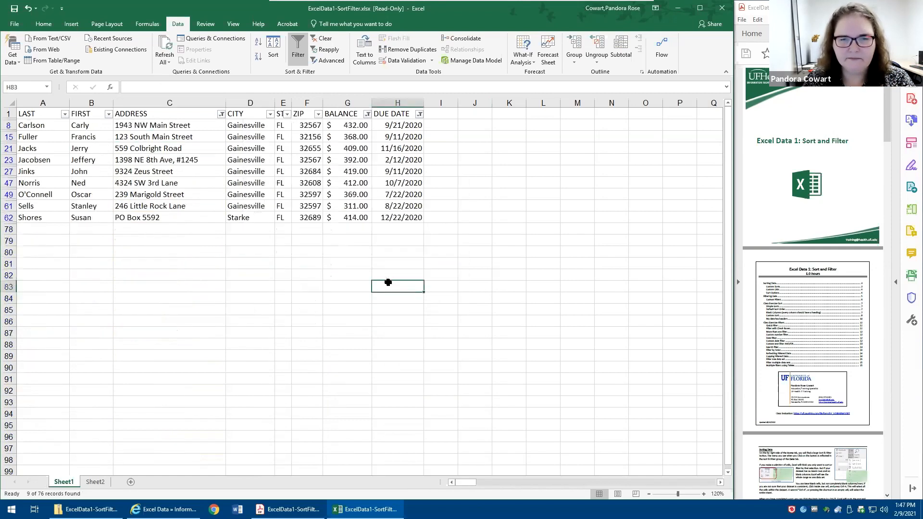
- Apply a Between number filter to the BALANCE column for amounts from 200 to 300 inclusive
{"action": "left_click", "coordinate": [367, 114]}
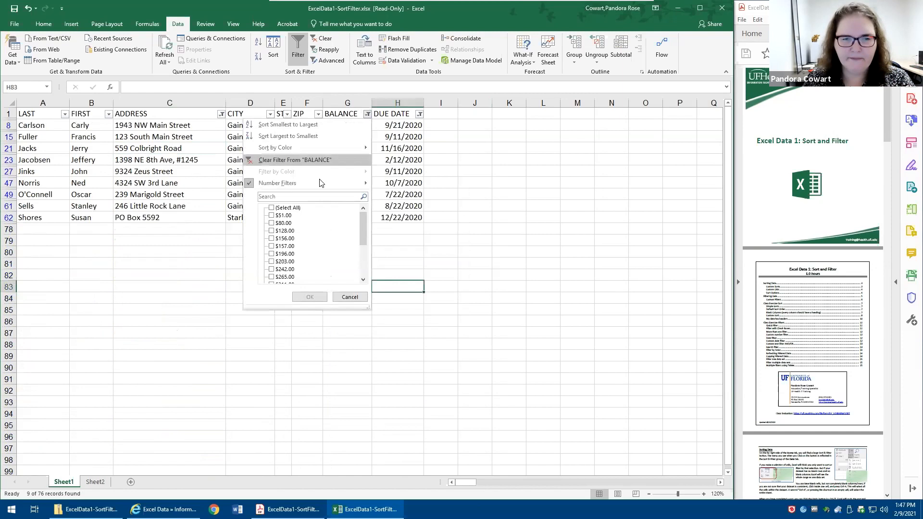
{"action": "mouse_move", "coordinate": [319, 182]}
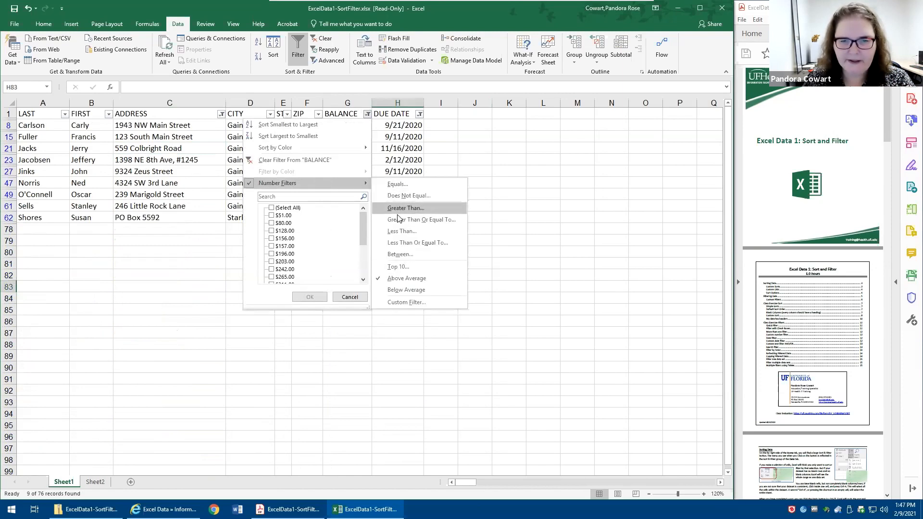
{"action": "left_click", "coordinate": [400, 254]}
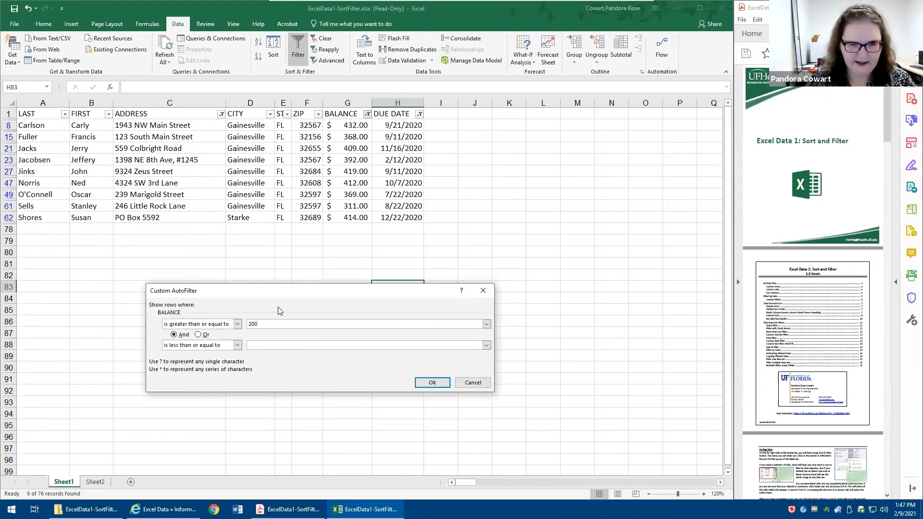
{"action": "key", "text": "Tab"}
{"action": "key", "text": "Tab"}
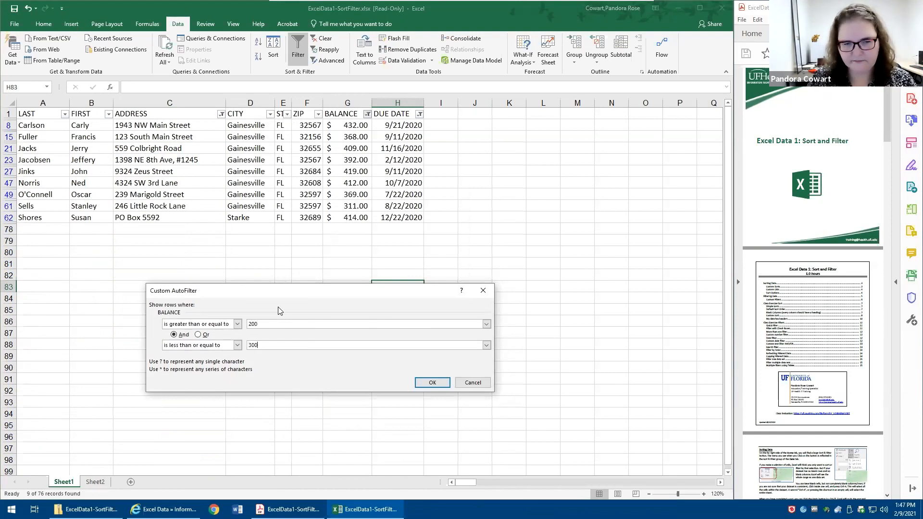
{"action": "key", "text": "Return"}
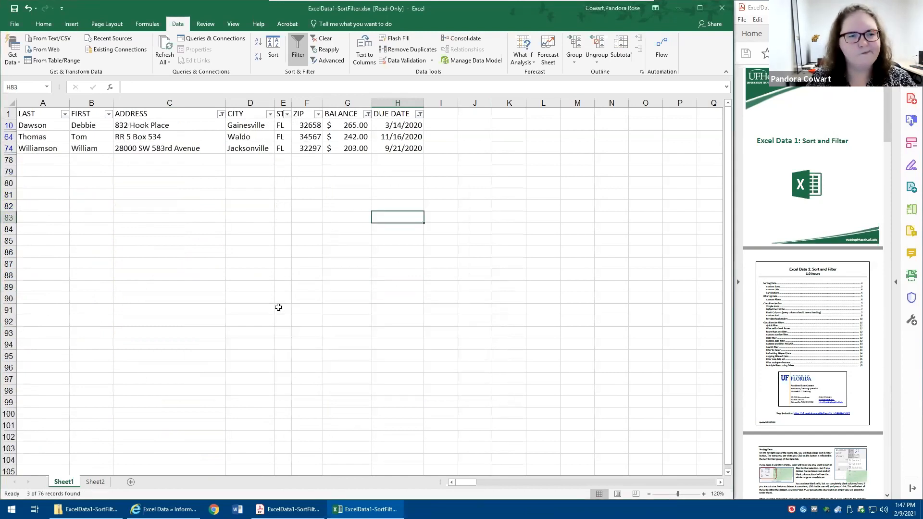
- Raise the upper limit of the BALANCE Between filter so that amounts in the 300s are included
{"action": "left_click", "coordinate": [368, 114]}
{"action": "mouse_move", "coordinate": [295, 183]}
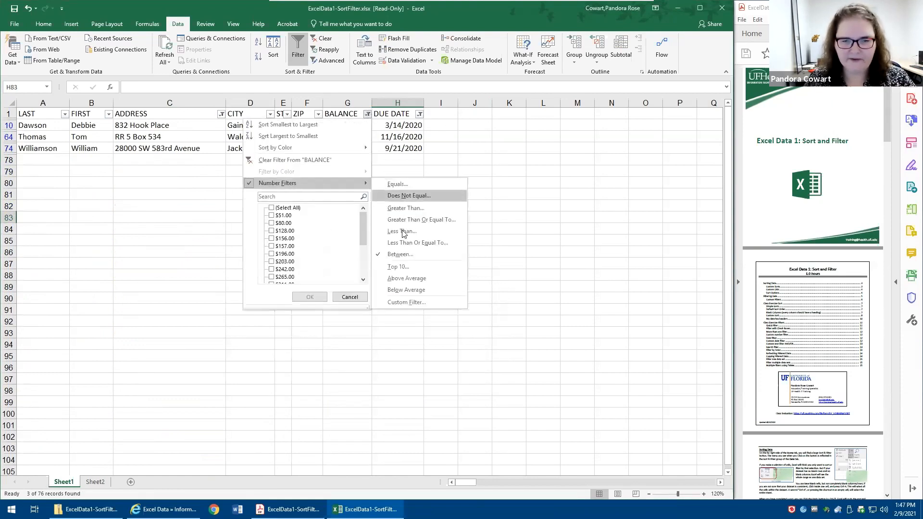
{"action": "left_click", "coordinate": [397, 254]}
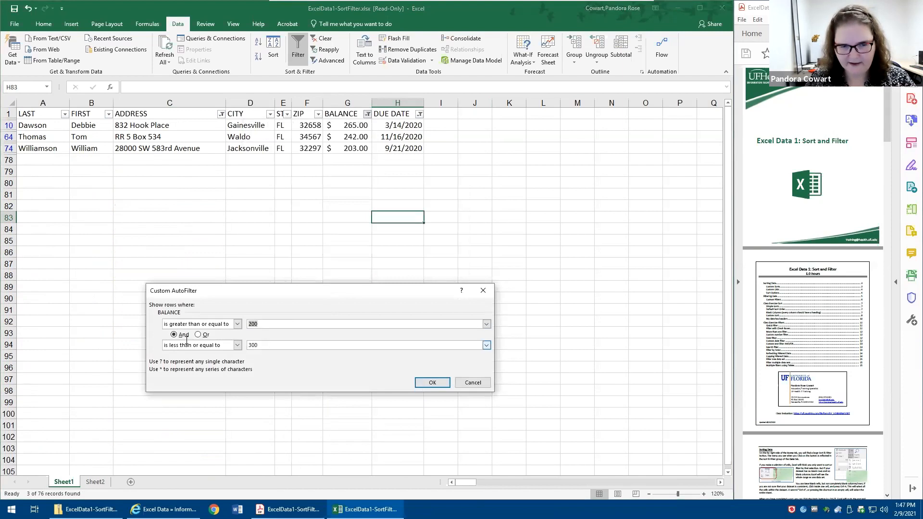
{"action": "key", "text": "Return"}
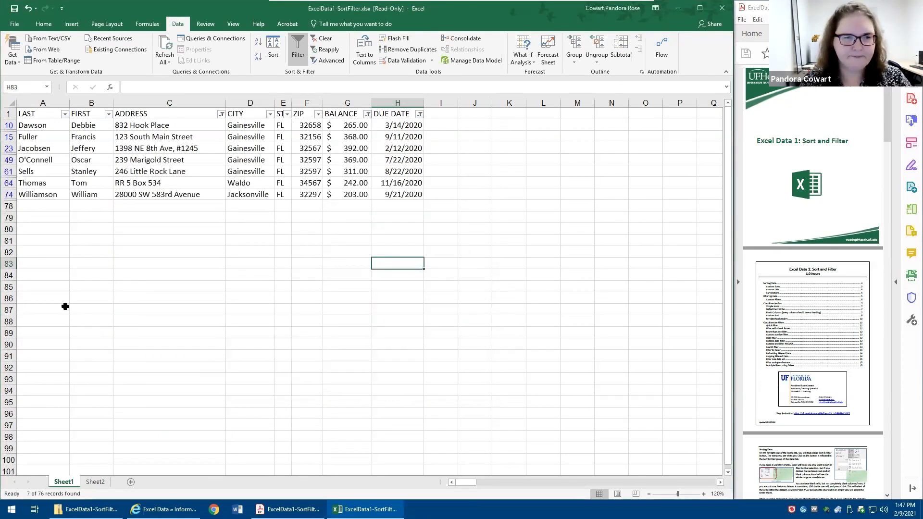
- Copy the whole filtered 2020 list with its headers and paste it on Sheet2 starting at cell A9
{"action": "left_click", "coordinate": [227, 160]}
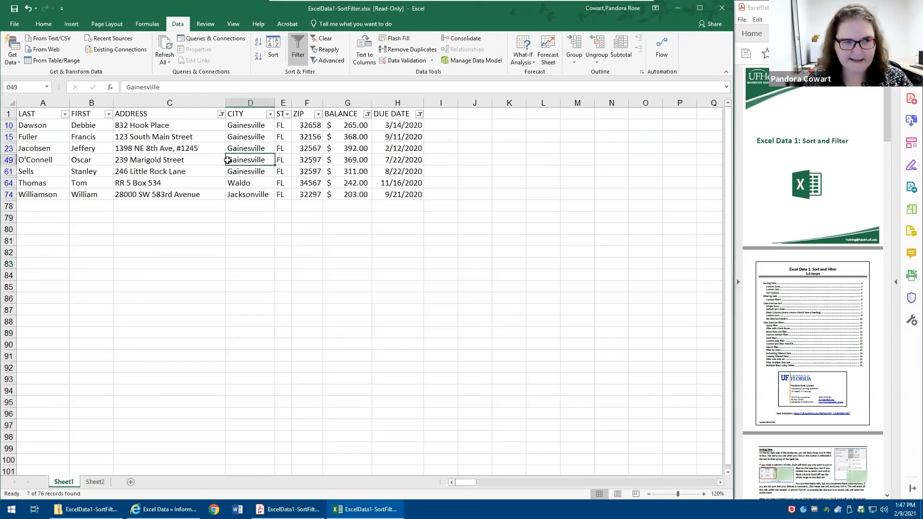
{"action": "key", "text": "ctrl+a"}
{"action": "key", "text": "ctrl+c"}
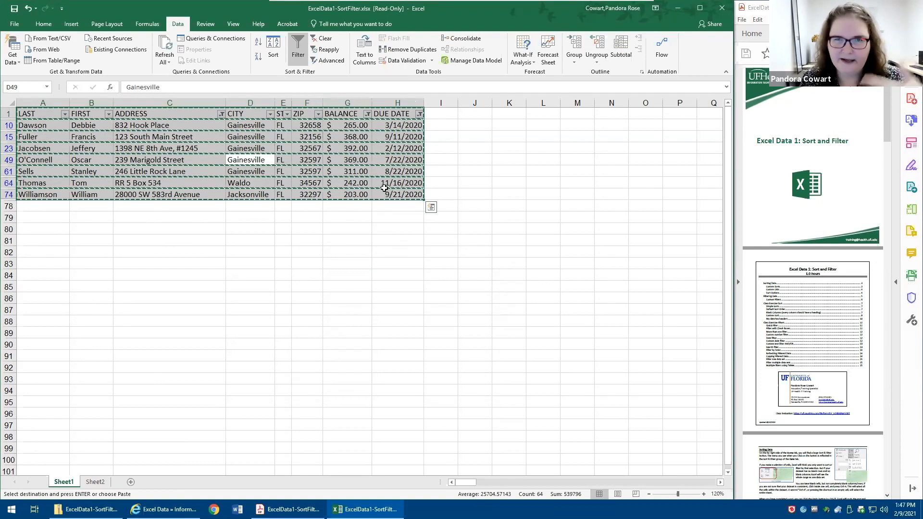
{"action": "left_click", "coordinate": [95, 482]}
{"action": "left_click", "coordinate": [34, 224]}
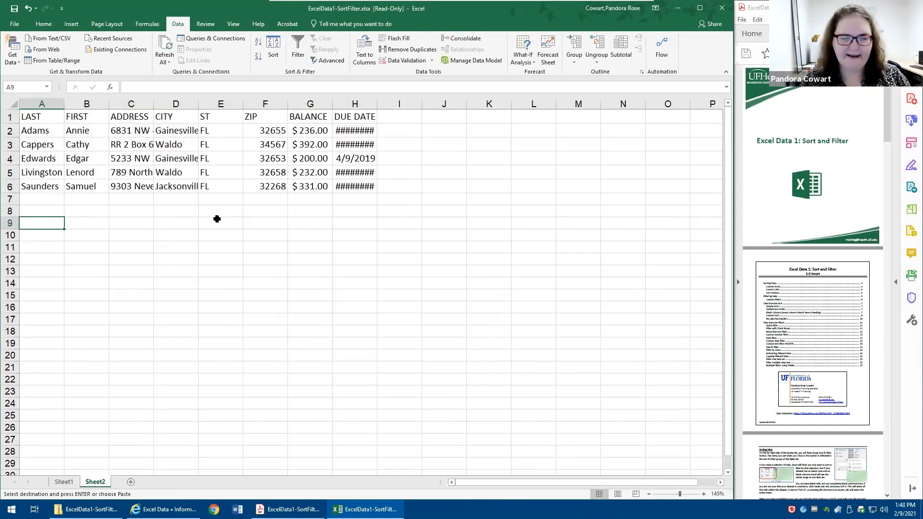
{"action": "key", "text": "Return"}
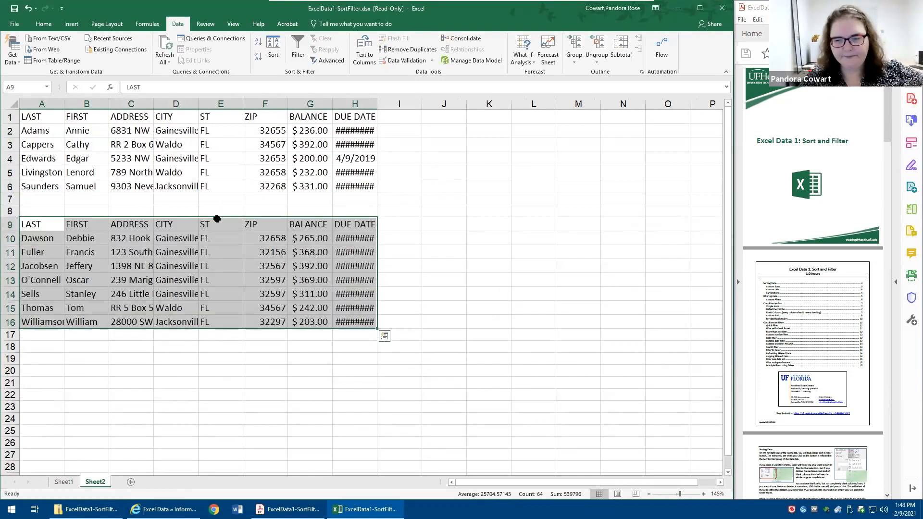
- Review the rows of the two pasted lists on Sheet2 and return to the filtered list on Sheet1
{"action": "left_click", "coordinate": [66, 153]}
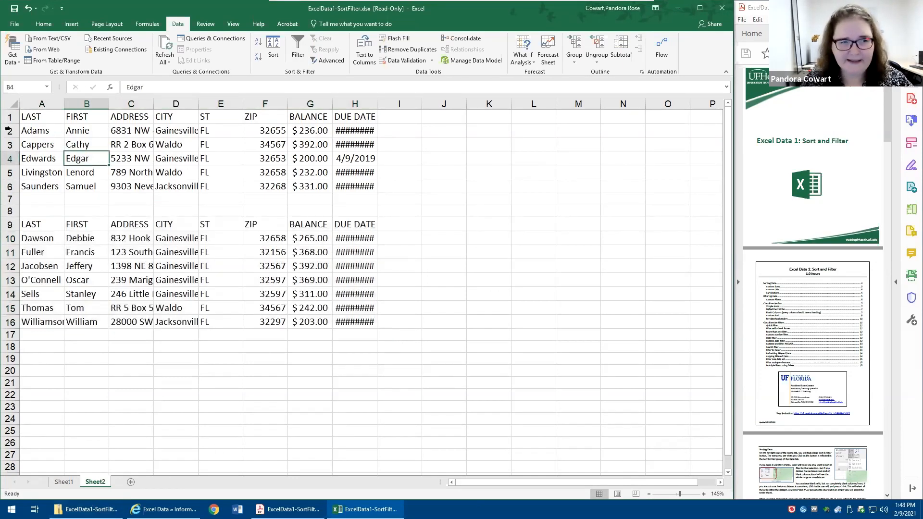
{"action": "left_click_drag", "start_coordinate": [8, 117], "coordinate": [7, 182]}
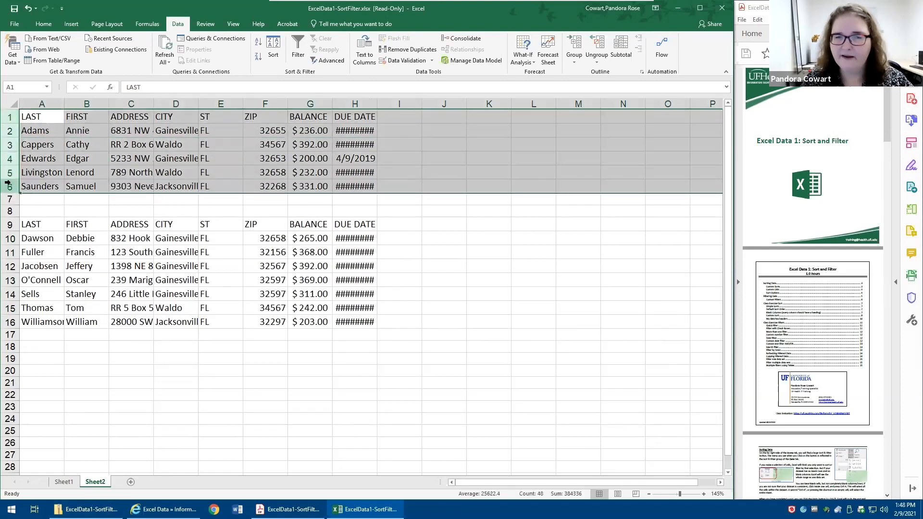
{"action": "left_click_drag", "start_coordinate": [8, 224], "coordinate": [33, 339]}
{"action": "left_click", "coordinate": [64, 482]}
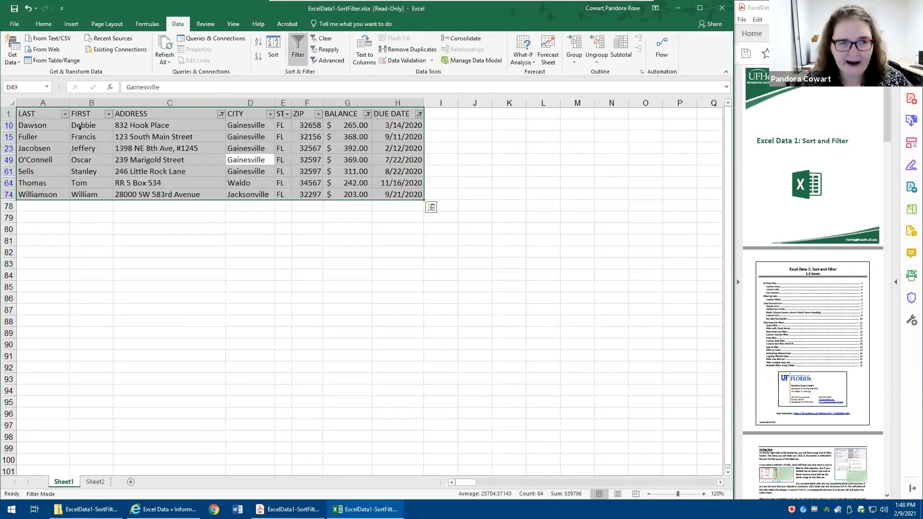
{"action": "left_click", "coordinate": [23, 145]}
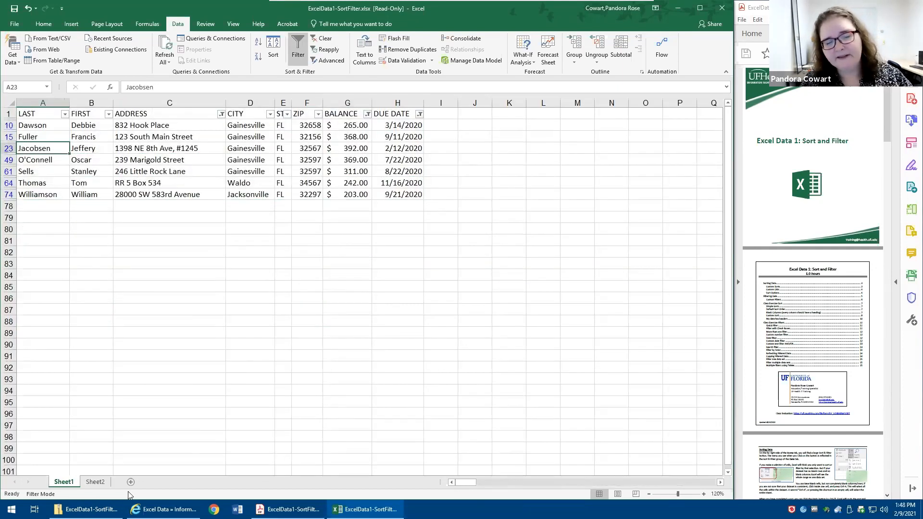
- On Sheet2, autofit the widths of the DUE DATE, BALANCE and ZIP columns of the pasted lists
{"action": "left_click", "coordinate": [97, 481]}
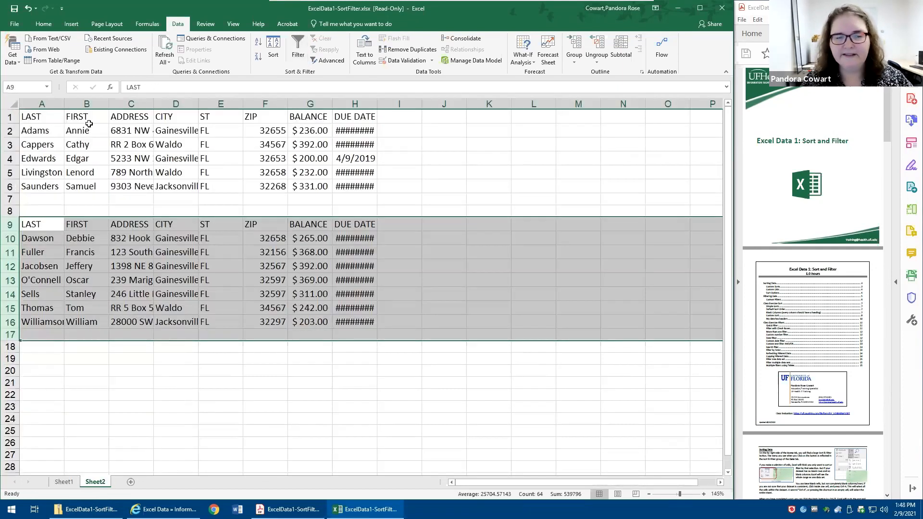
{"action": "left_click", "coordinate": [82, 225]}
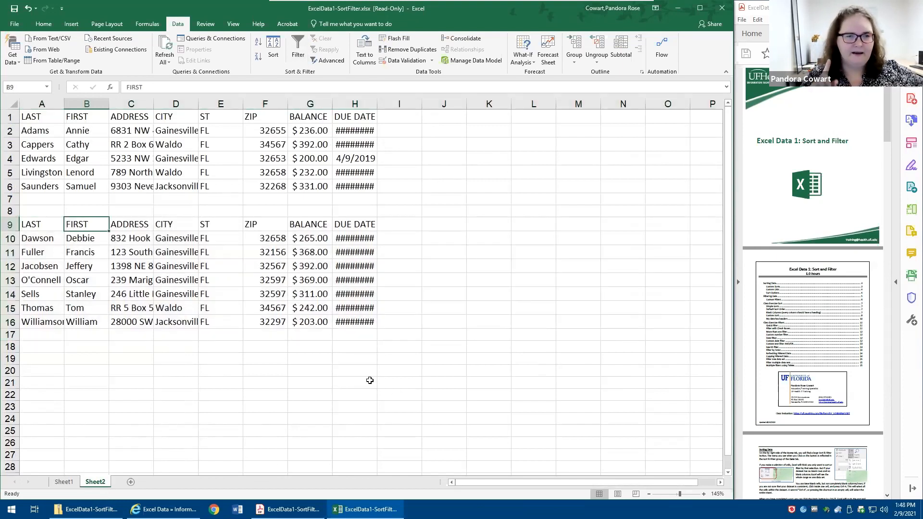
{"action": "scroll", "coordinate": [370, 380], "scroll_direction": "down", "scroll_amount": 1, "text": "ctrl"}
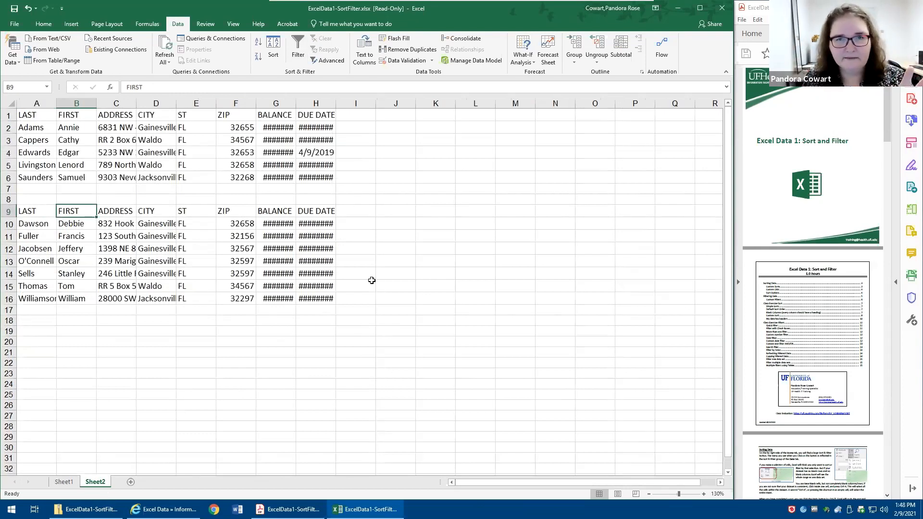
{"action": "left_click", "coordinate": [276, 126]}
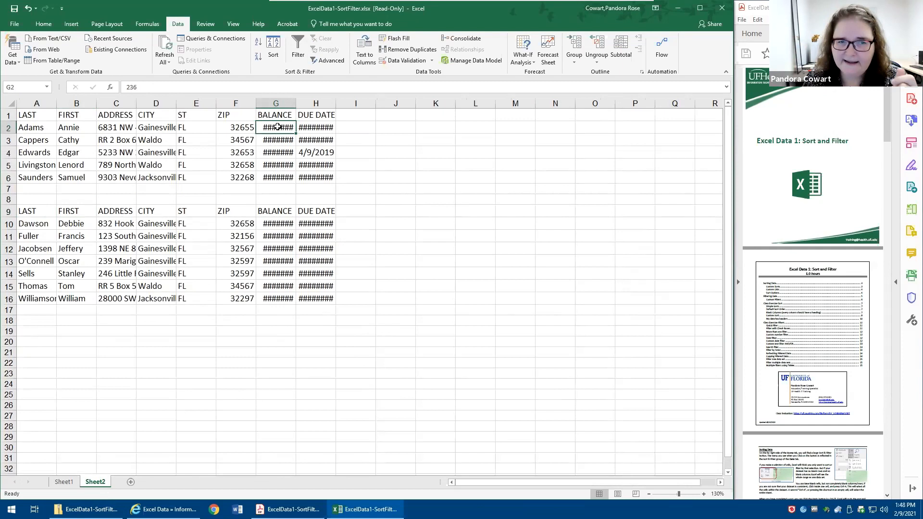
{"action": "left_click", "coordinate": [227, 138]}
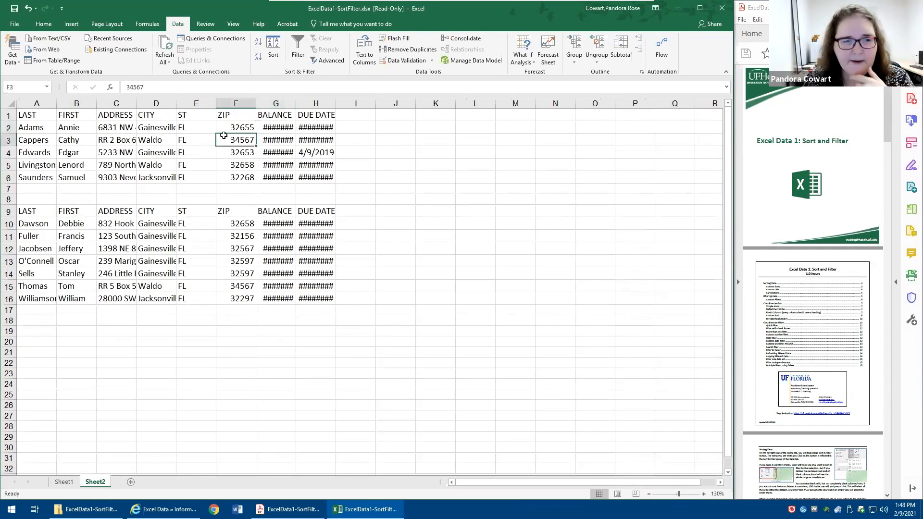
{"action": "double_click", "coordinate": [335, 103]}
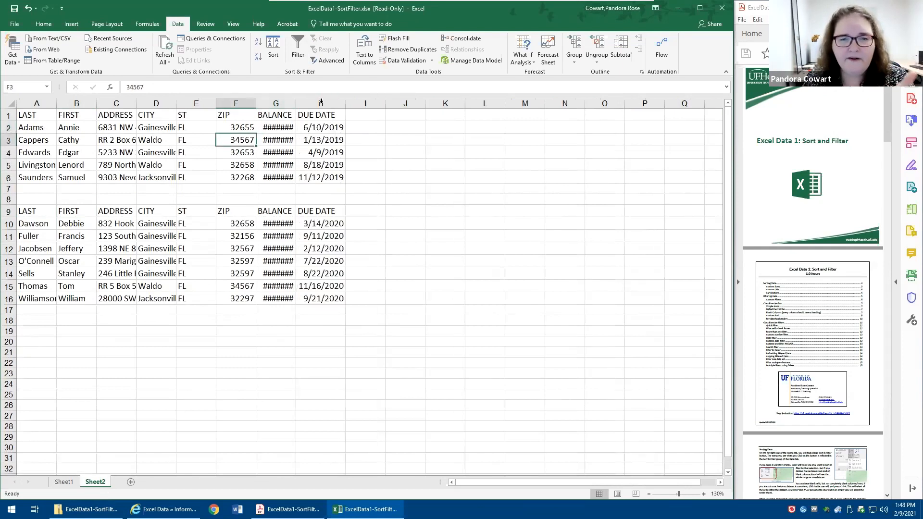
{"action": "double_click", "coordinate": [297, 102]}
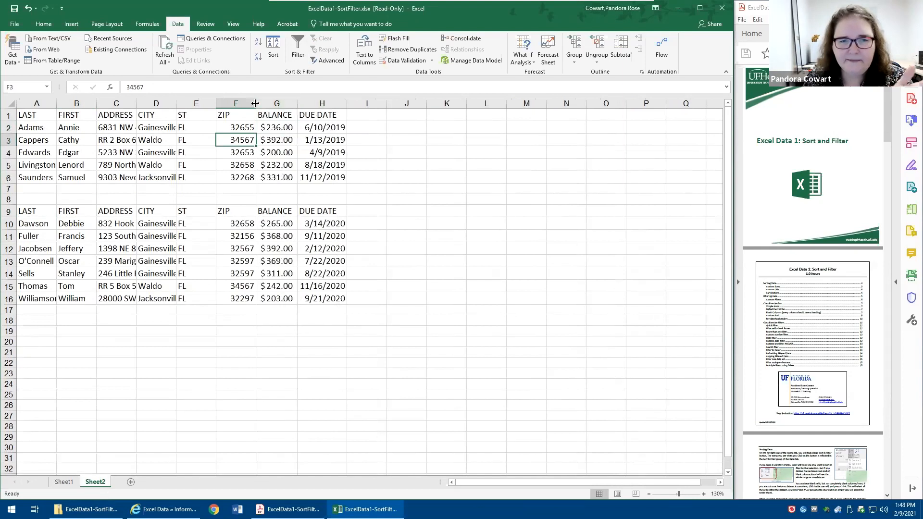
{"action": "double_click", "coordinate": [256, 102]}
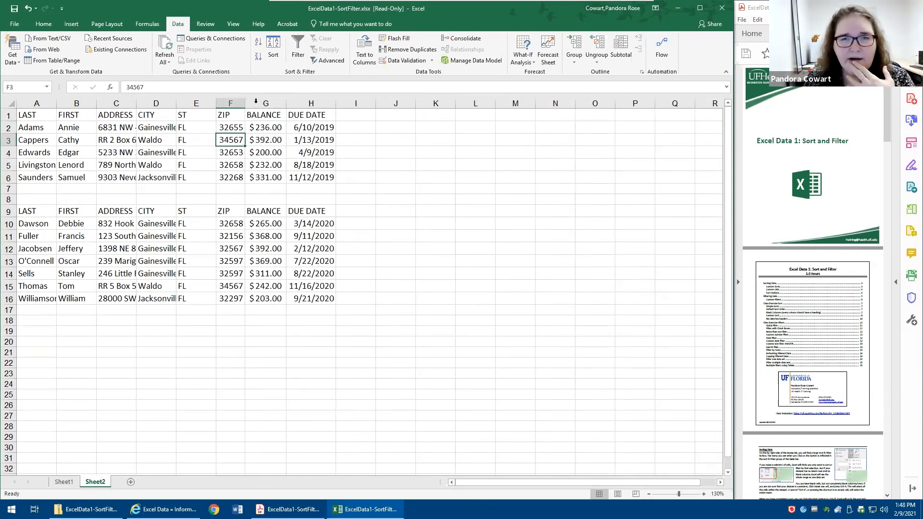
- Autofit the width of every column on Sheet2 at once
{"action": "left_click", "coordinate": [4, 103]}
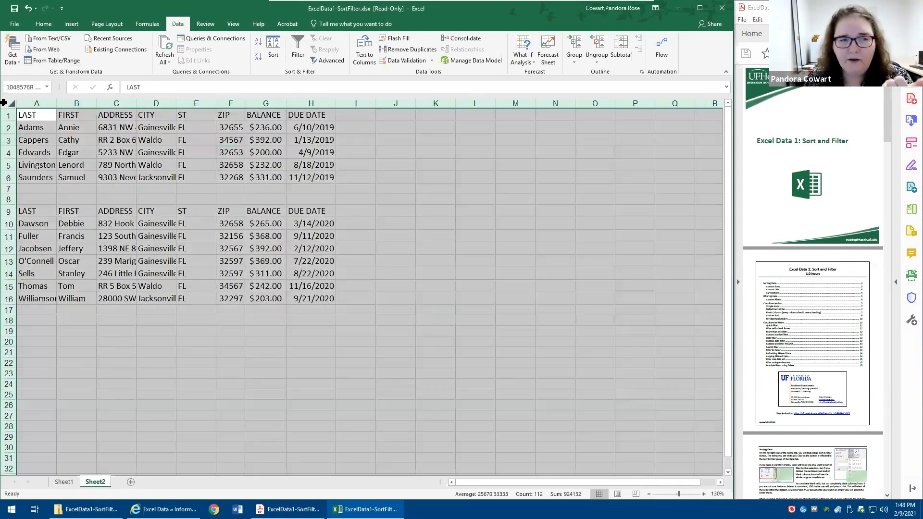
{"action": "double_click", "coordinate": [57, 103]}
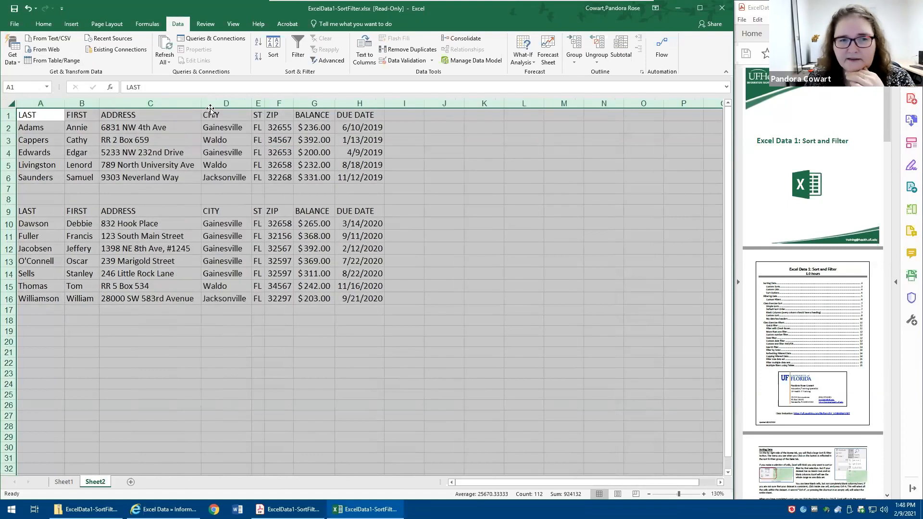
{"action": "left_click", "coordinate": [259, 162]}
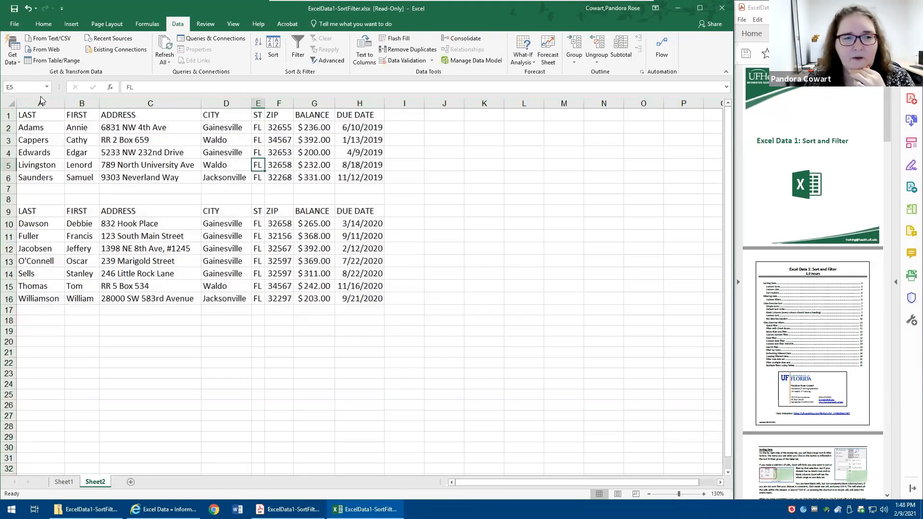
- Widen columns A through H together to one equal width, and autofit them all to their contents
{"action": "left_click_drag", "start_coordinate": [40, 103], "coordinate": [374, 115]}
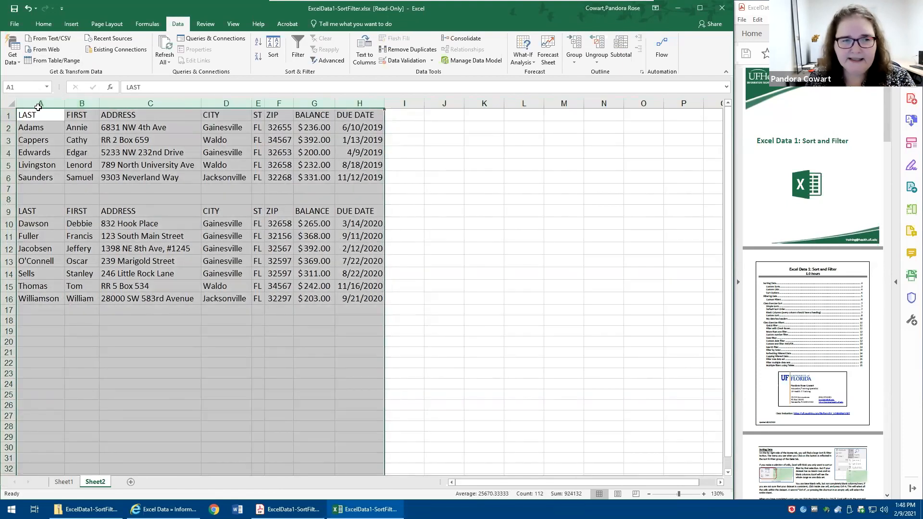
{"action": "left_click_drag", "start_coordinate": [41, 103], "coordinate": [367, 102]}
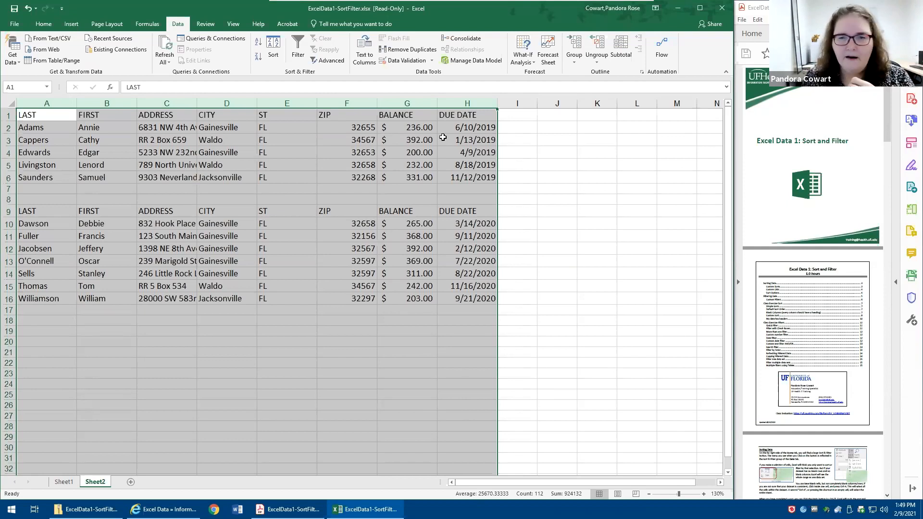
{"action": "double_click", "coordinate": [134, 103]}
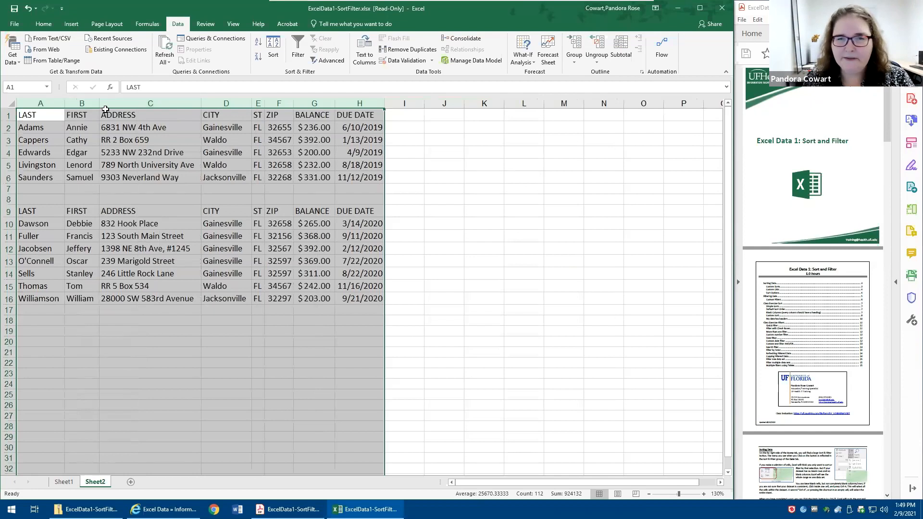
{"action": "left_click", "coordinate": [102, 139]}
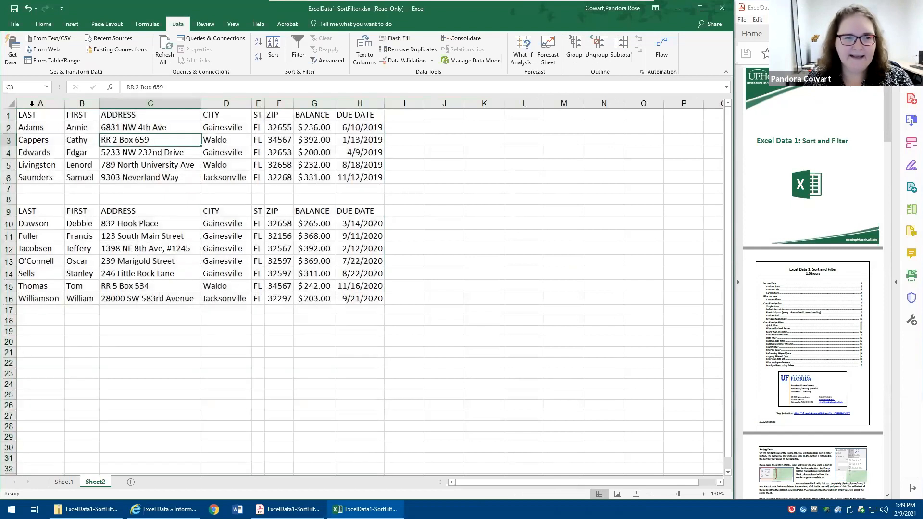
{"action": "left_click_drag", "start_coordinate": [42, 116], "coordinate": [378, 301]}
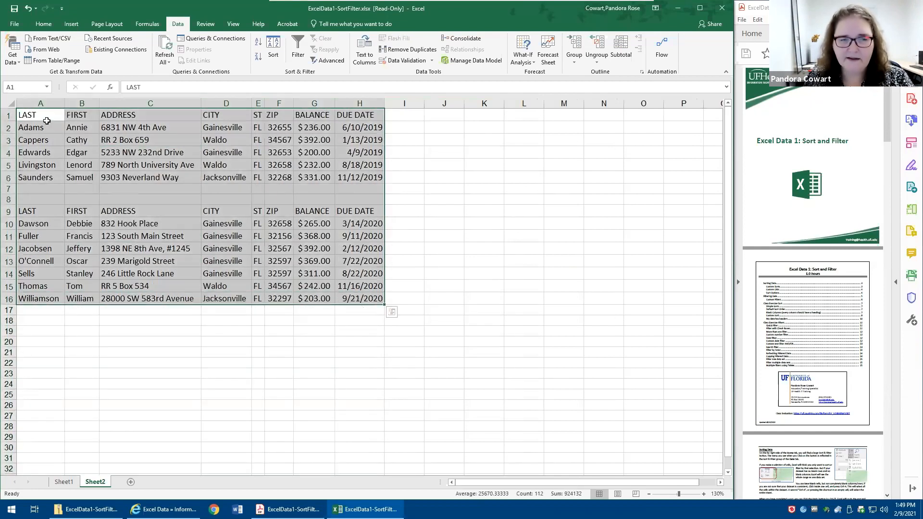
{"action": "left_click_drag", "start_coordinate": [40, 103], "coordinate": [360, 103]}
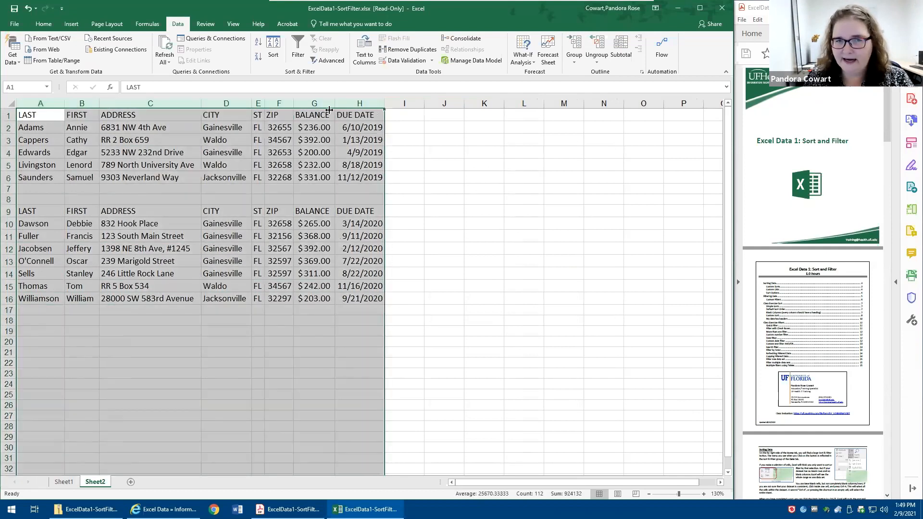
{"action": "left_click", "coordinate": [233, 187]}
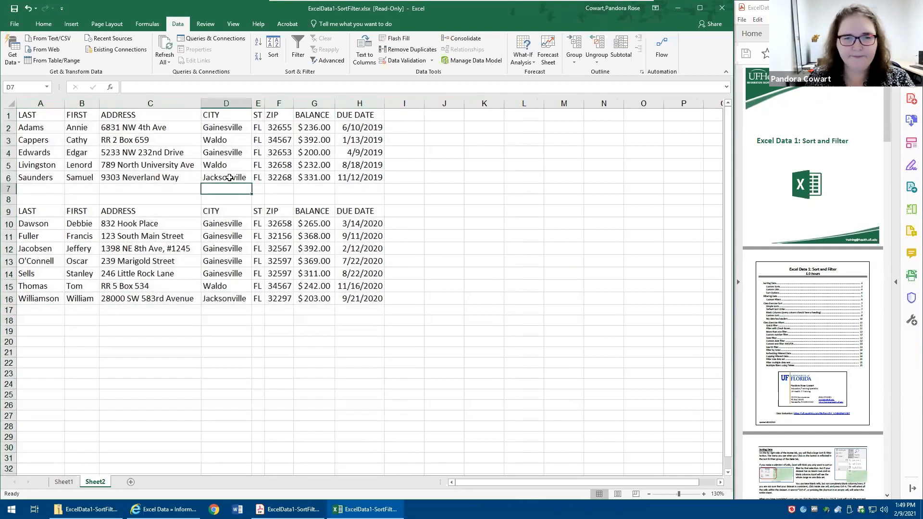
- Turn on filtering for the first list from cell A1 and exclude Jacksonville in its CITY column
{"action": "left_click", "coordinate": [42, 115]}
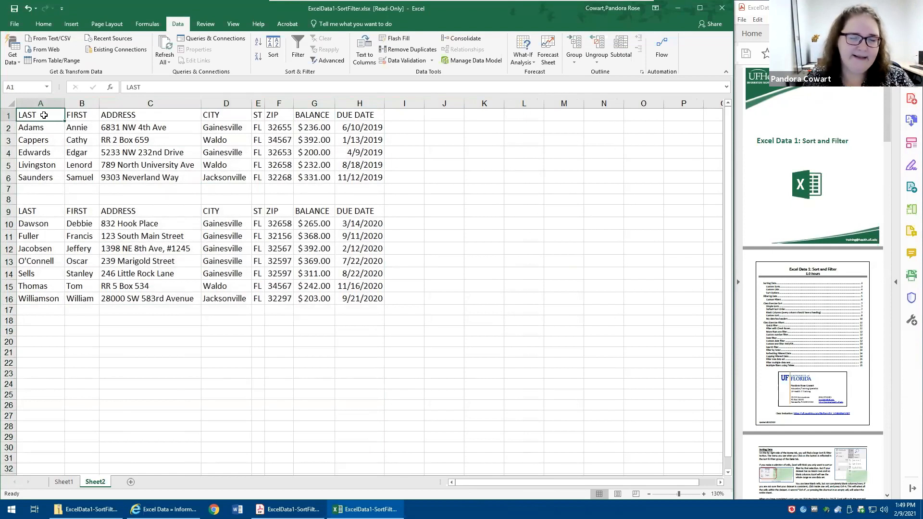
{"action": "left_click", "coordinate": [297, 49]}
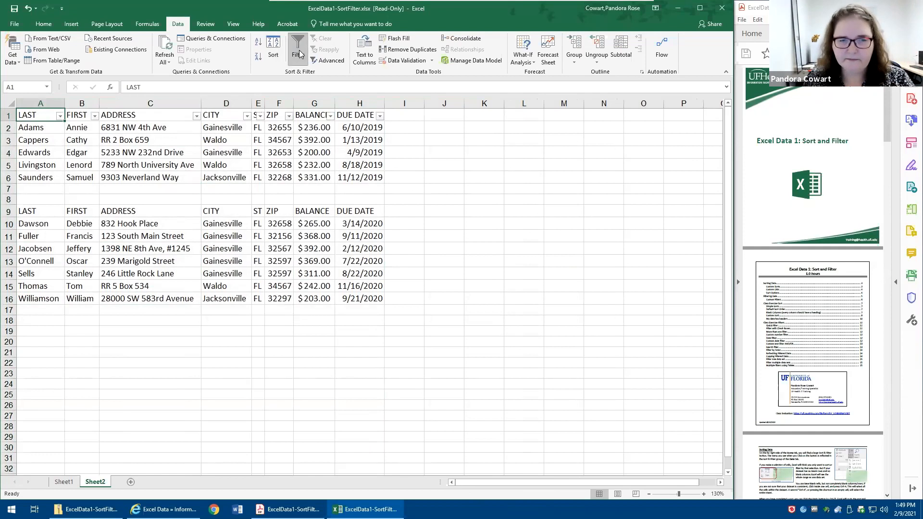
{"action": "left_click", "coordinate": [246, 116]}
{"action": "left_click", "coordinate": [168, 225]}
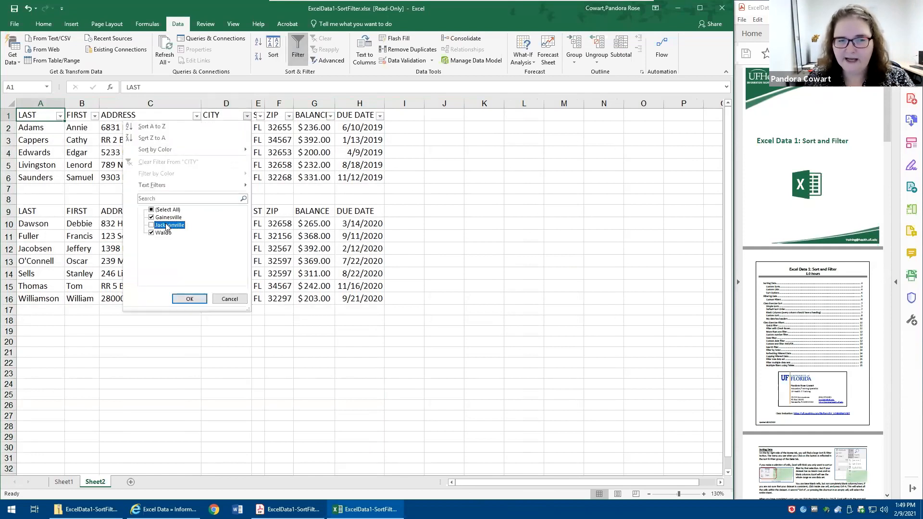
{"action": "left_click", "coordinate": [189, 299]}
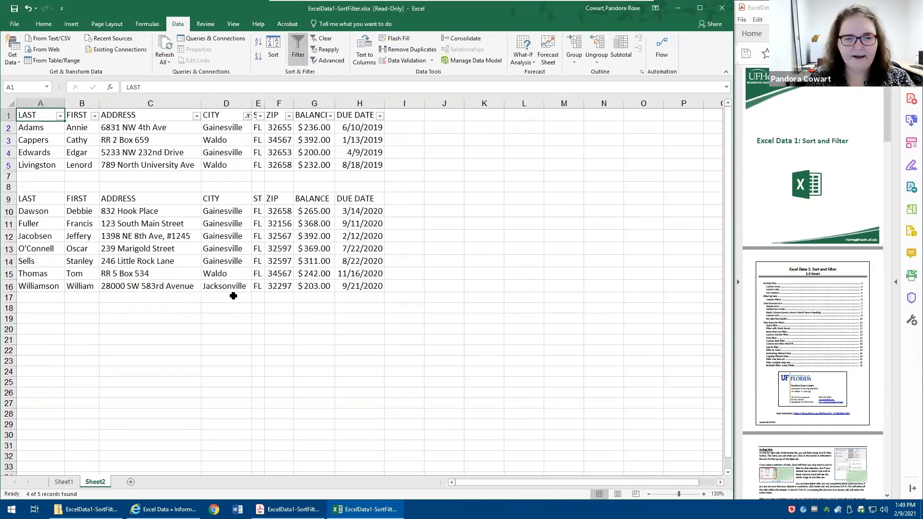
{"action": "left_click", "coordinate": [210, 288]}
{"action": "left_click_drag", "start_coordinate": [226, 319], "coordinate": [226, 288]}
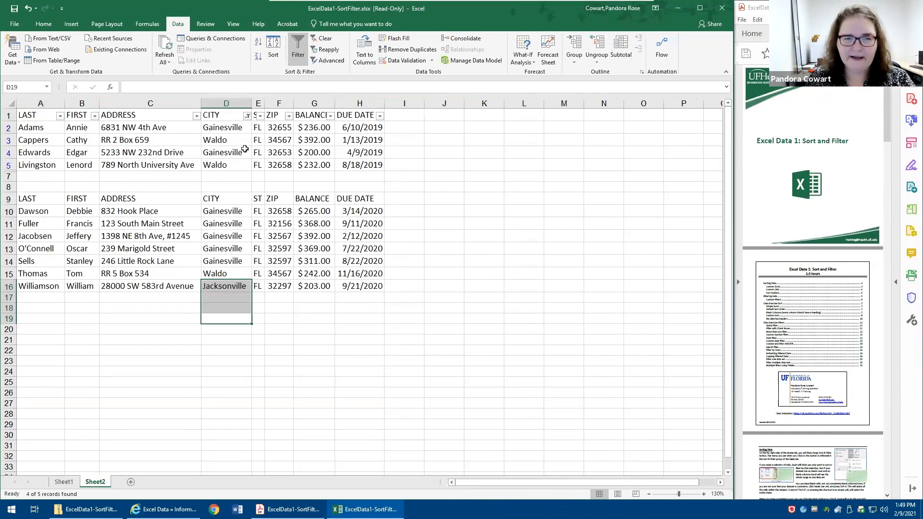
- Move the filter to the second list's headers in row 9 and exclude Jacksonville in its CITY column
{"action": "left_click", "coordinate": [37, 197]}
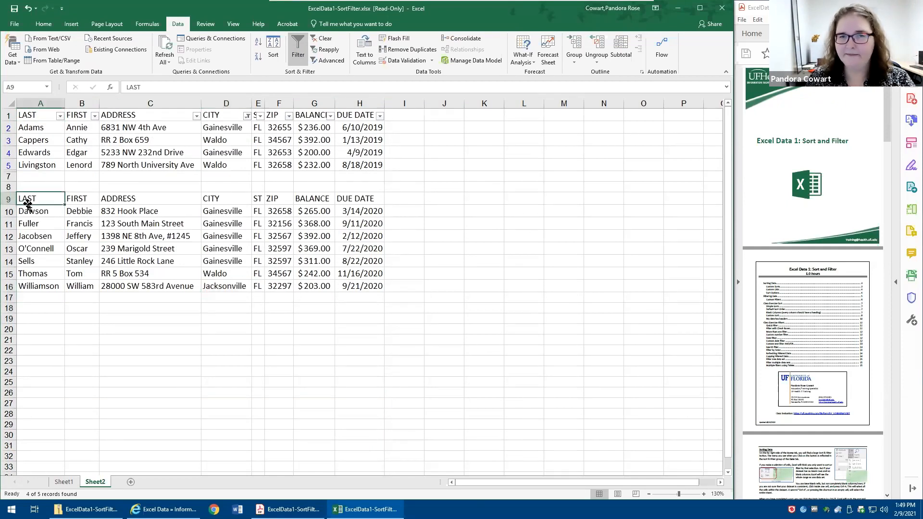
{"action": "left_click", "coordinate": [298, 51]}
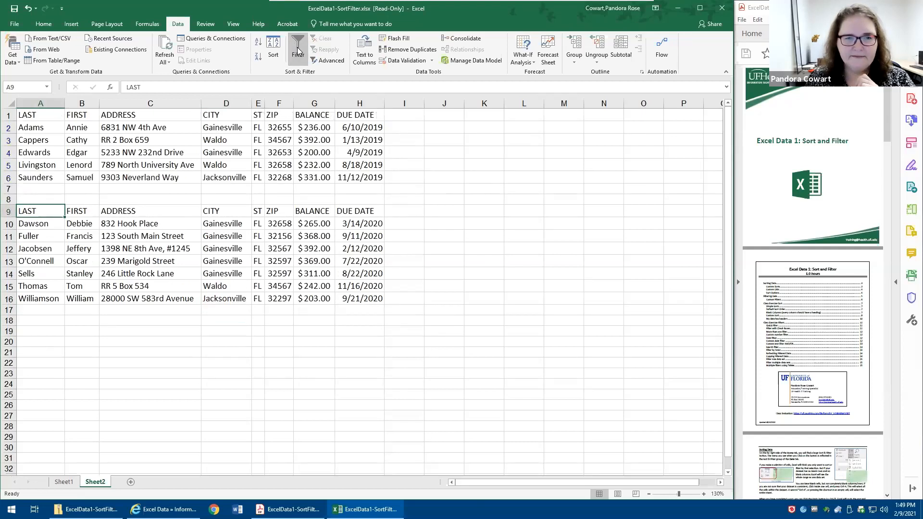
{"action": "left_click", "coordinate": [298, 50]}
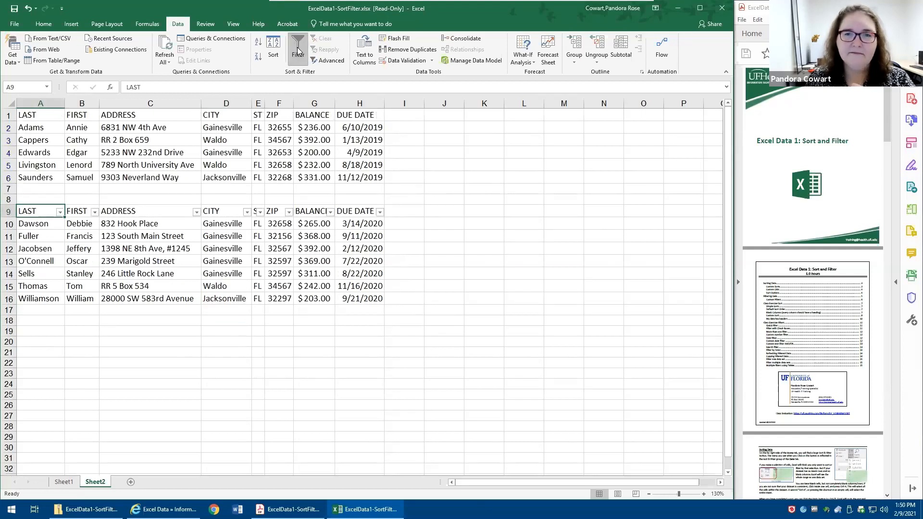
{"action": "left_click", "coordinate": [246, 212]}
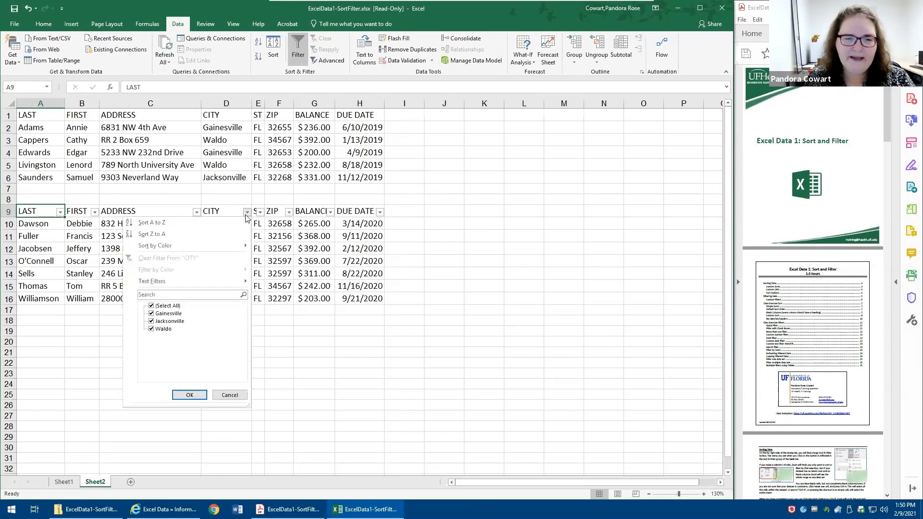
{"action": "left_click", "coordinate": [151, 322]}
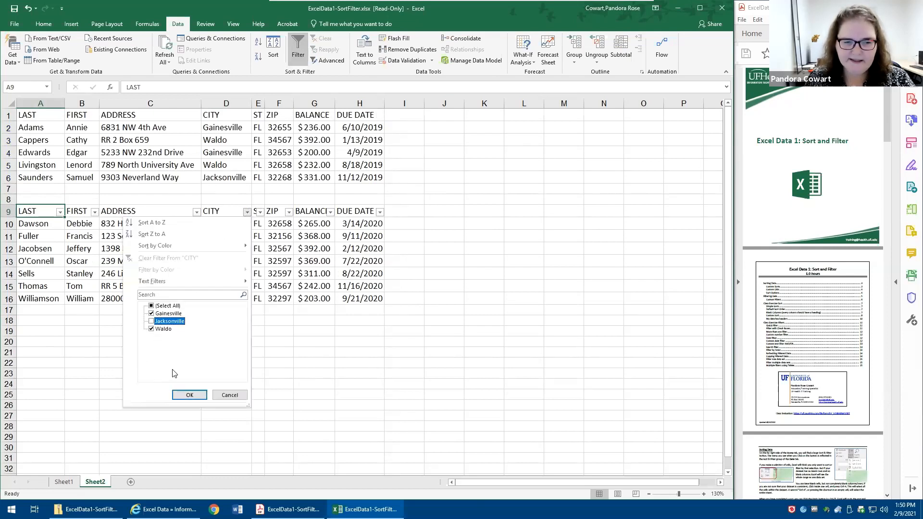
{"action": "left_click", "coordinate": [188, 395]}
- Select the data region of each list in turn, and remove the filter from the second list
{"action": "left_click", "coordinate": [189, 151]}
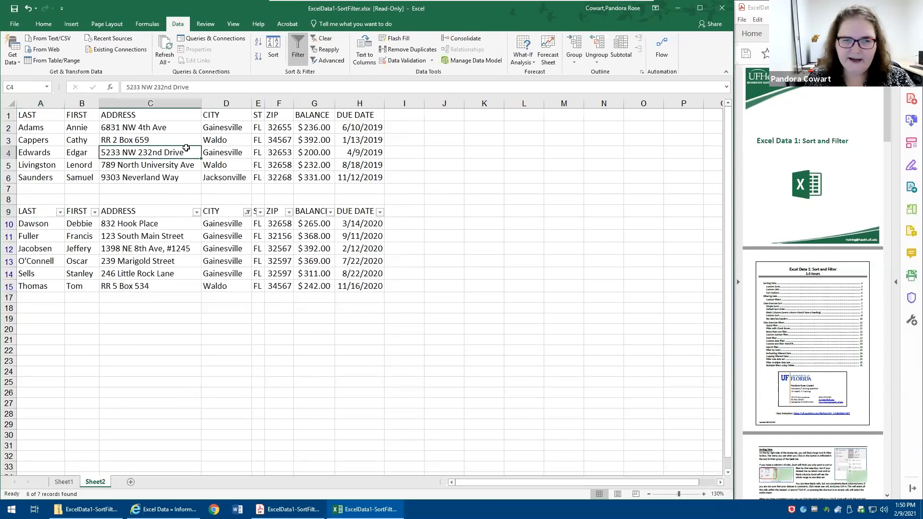
{"action": "key", "text": "ctrl+a"}
{"action": "left_click", "coordinate": [160, 244]}
{"action": "key", "text": "ctrl+a"}
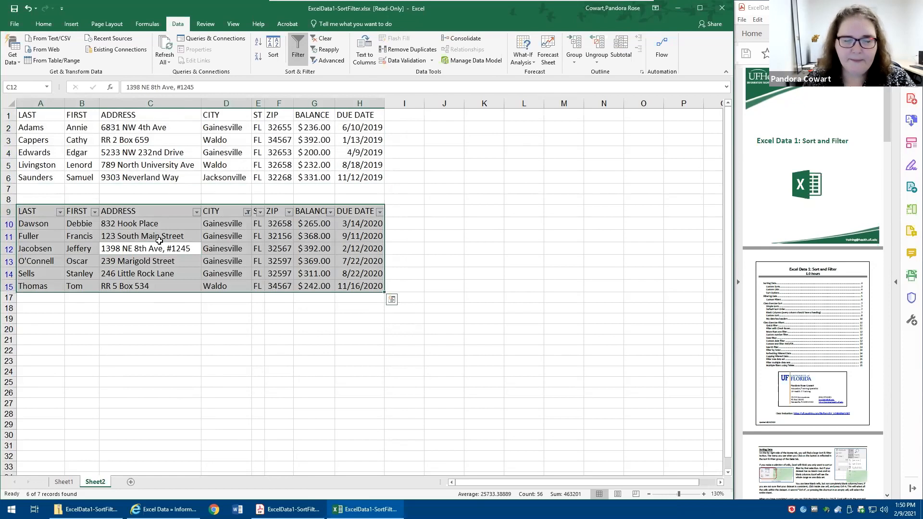
{"action": "left_click", "coordinate": [299, 46]}
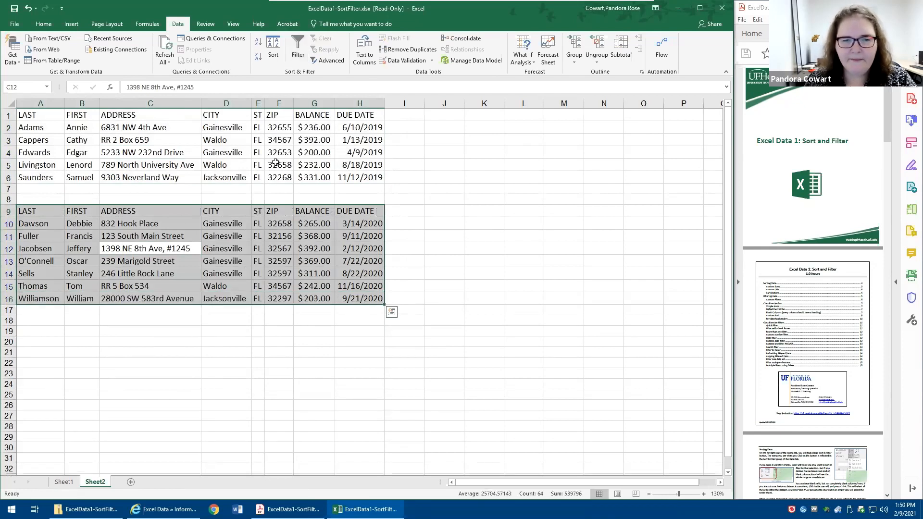
{"action": "left_click", "coordinate": [272, 162]}
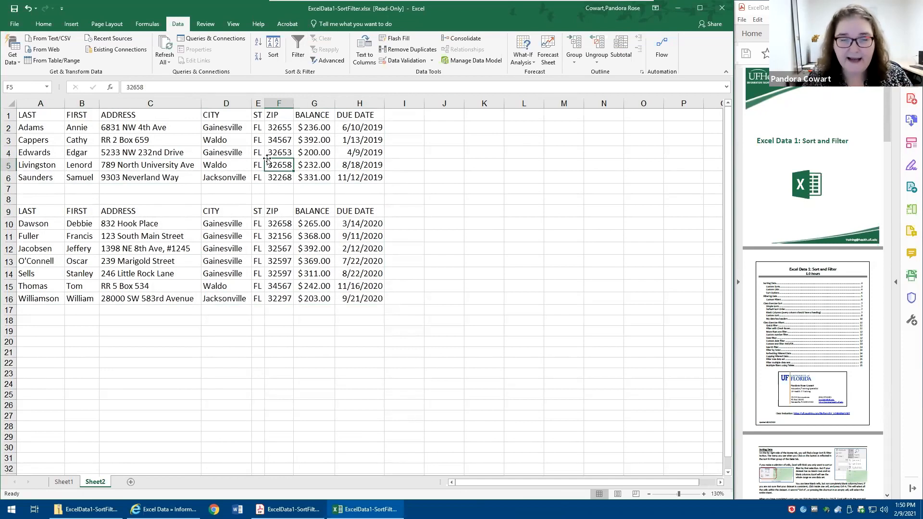
- Turn on filtering for the whole of columns A through H so that it covers both lists
{"action": "left_click_drag", "start_coordinate": [48, 114], "coordinate": [371, 98]}
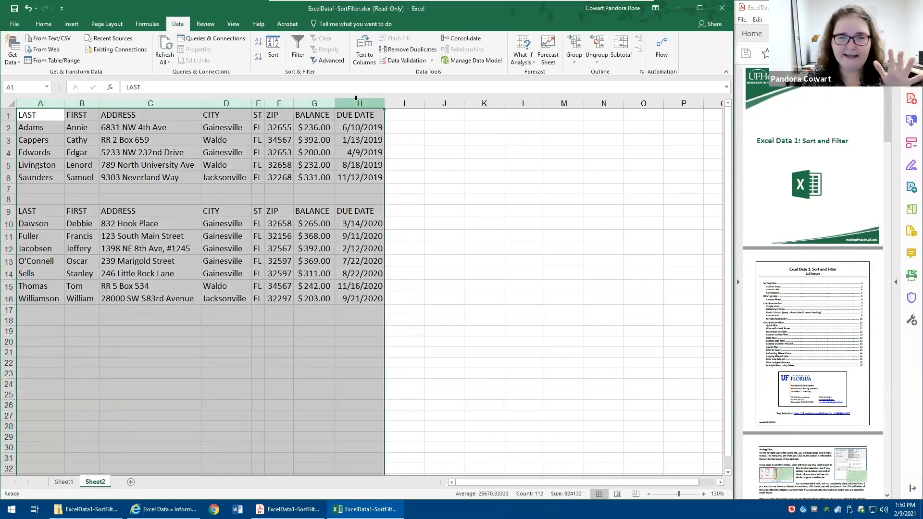
{"action": "left_click", "coordinate": [295, 45]}
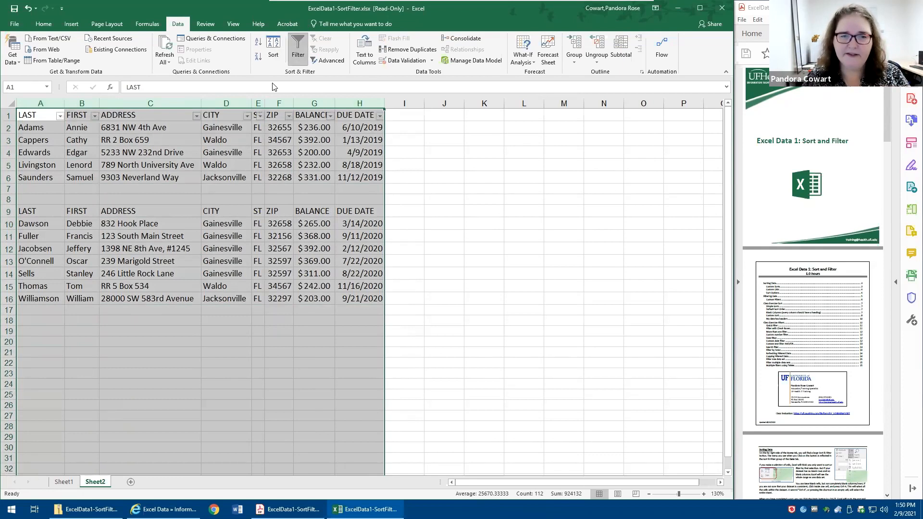
{"action": "left_click", "coordinate": [270, 130]}
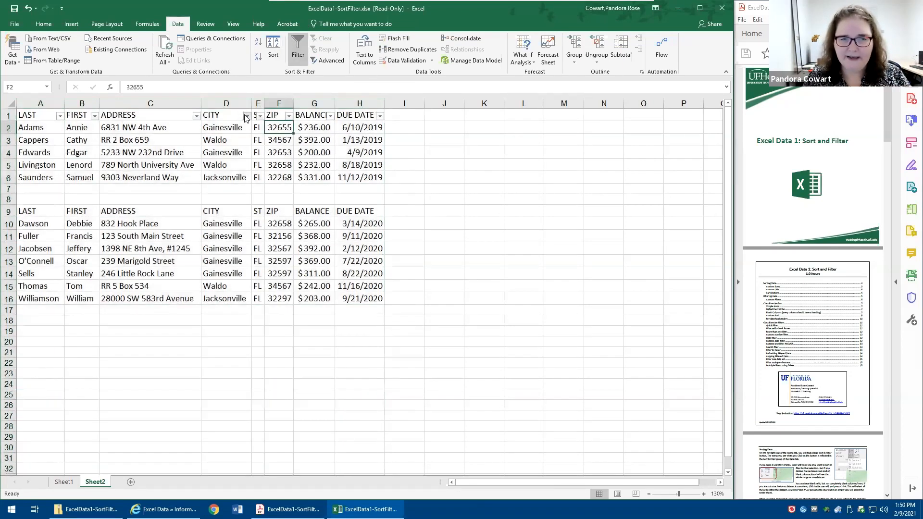
- Exclude Jacksonville in the CITY filter that covers both lists, and remove the filtering from the sheet
{"action": "left_click", "coordinate": [246, 116]}
{"action": "left_click", "coordinate": [151, 234]}
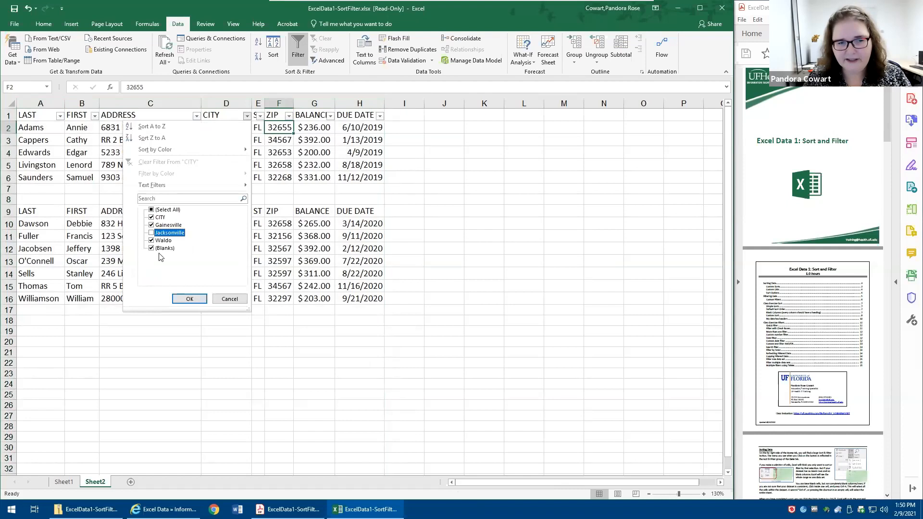
{"action": "left_click", "coordinate": [189, 299]}
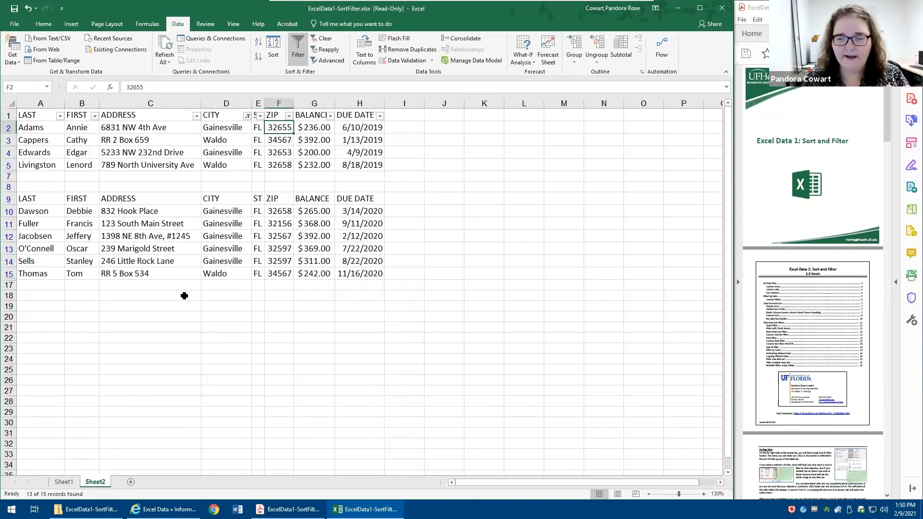
{"action": "left_click", "coordinate": [294, 41]}
{"action": "left_click", "coordinate": [360, 261]}
{"action": "left_click", "coordinate": [464, 356]}
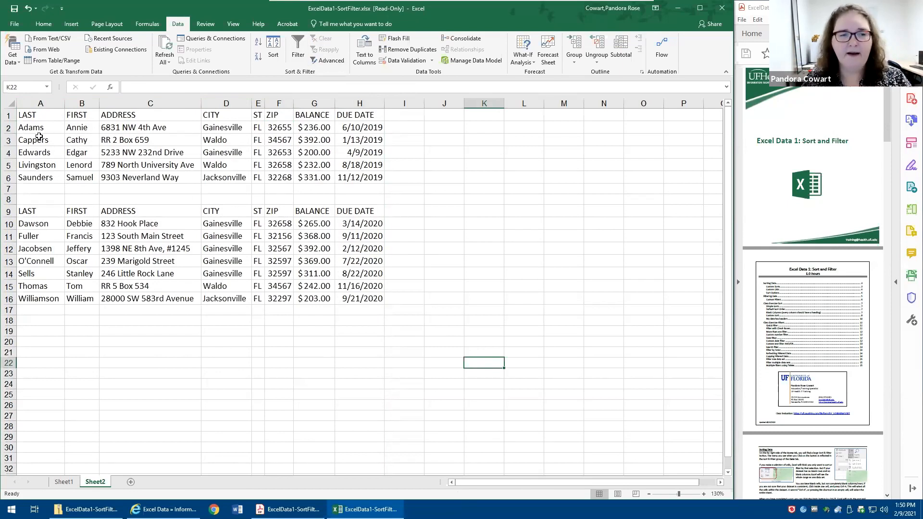
- Turn filtering on again for the whole of columns A through H and exclude Jacksonville in the CITY column
{"action": "left_click_drag", "start_coordinate": [43, 103], "coordinate": [375, 102]}
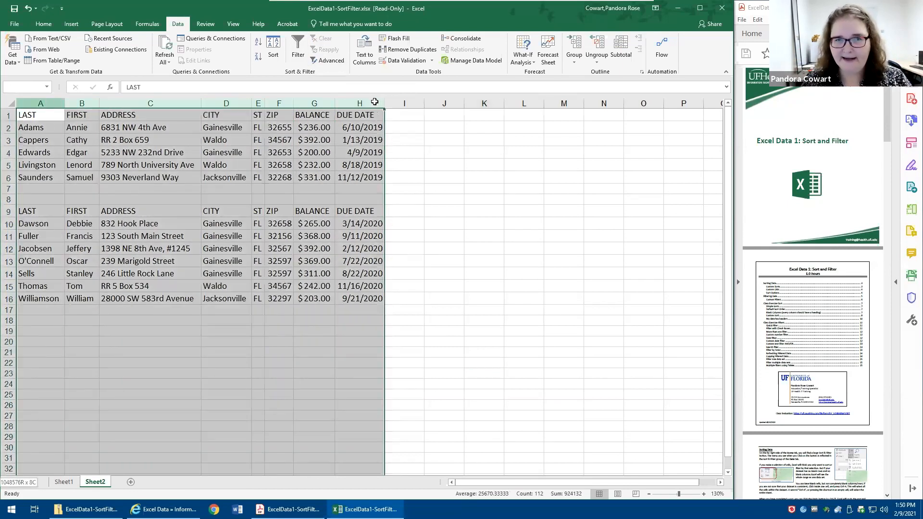
{"action": "left_click", "coordinate": [297, 46]}
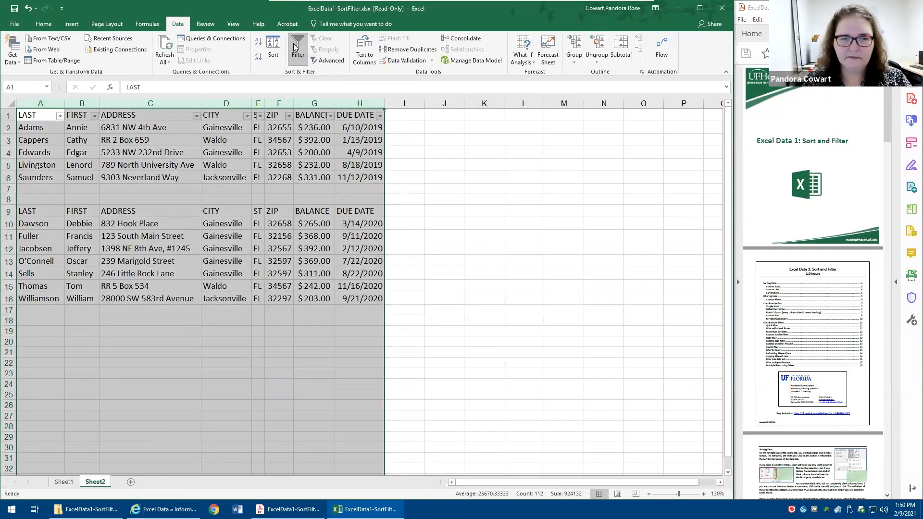
{"action": "left_click", "coordinate": [243, 140]}
{"action": "left_click", "coordinate": [246, 115]}
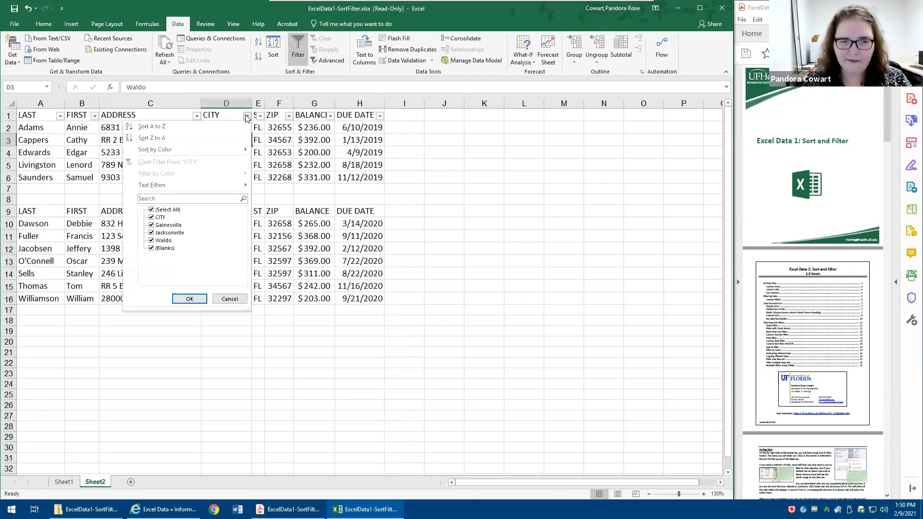
{"action": "left_click", "coordinate": [162, 234]}
{"action": "left_click", "coordinate": [190, 299]}
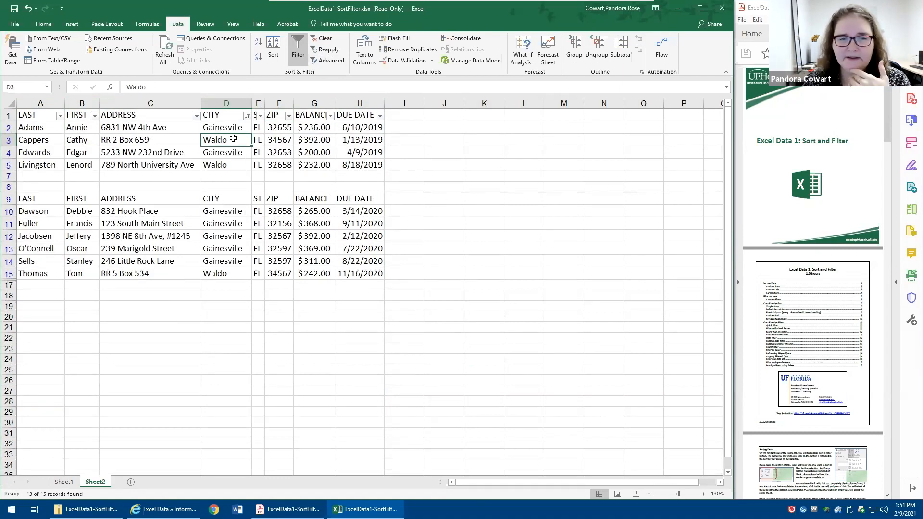
- Change the CITY filter to show only Jacksonville
{"action": "left_click", "coordinate": [246, 115]}
{"action": "left_click", "coordinate": [160, 210]}
{"action": "left_click", "coordinate": [160, 210]}
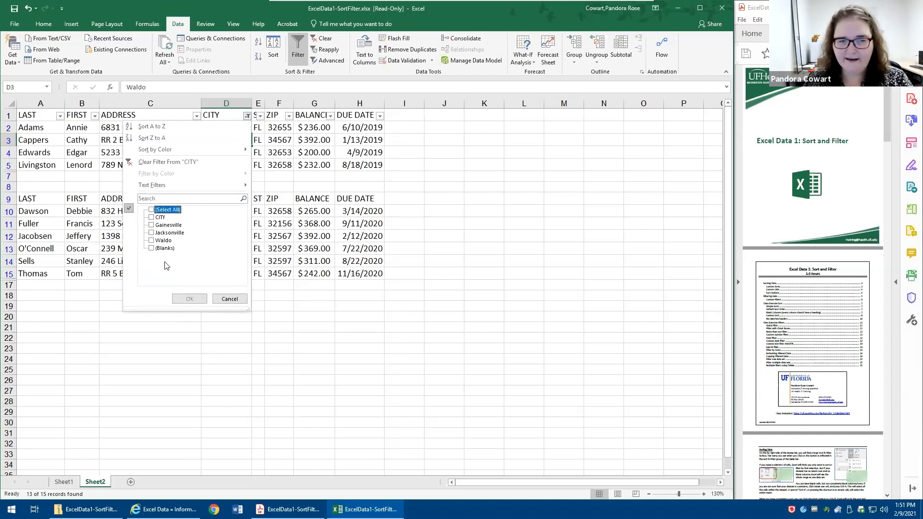
{"action": "left_click", "coordinate": [158, 234]}
{"action": "left_click", "coordinate": [189, 299]}
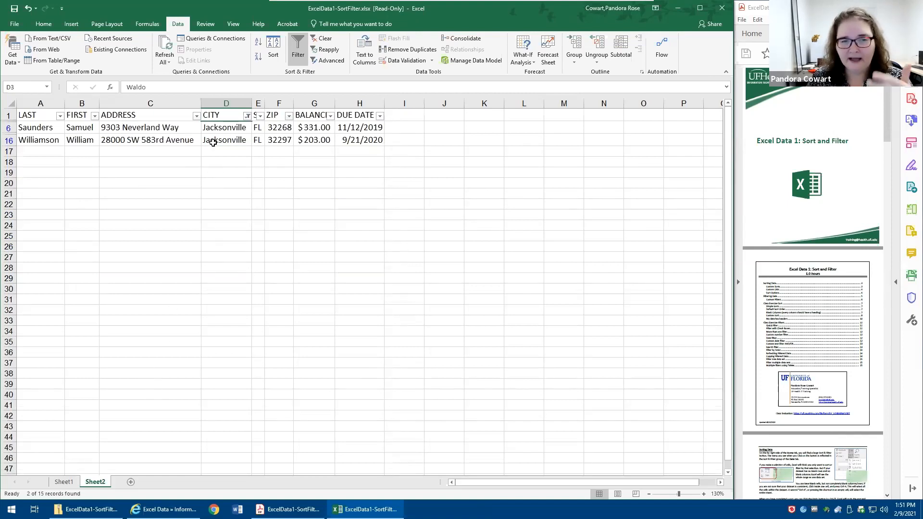
- Add the blank rows and the second list's CITY header row to the CITY filter
{"action": "left_click", "coordinate": [247, 116]}
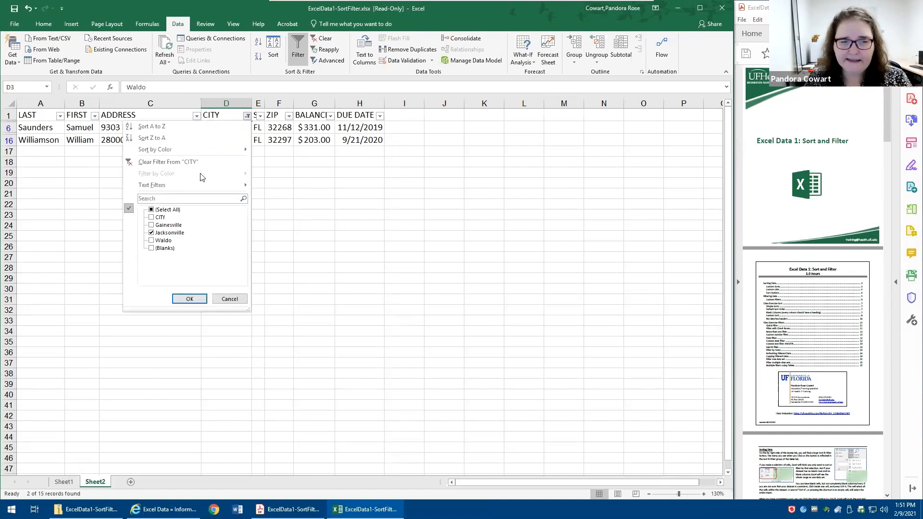
{"action": "left_click", "coordinate": [151, 250]}
{"action": "left_click", "coordinate": [188, 298]}
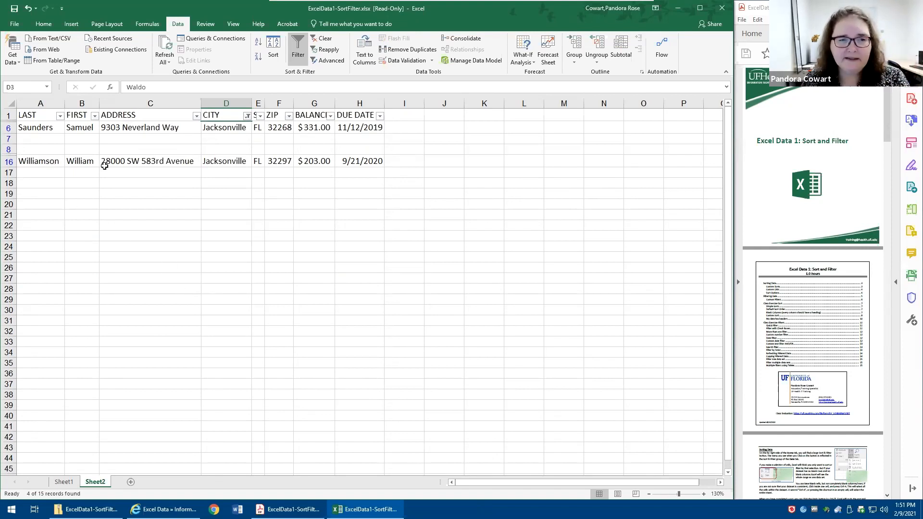
{"action": "left_click", "coordinate": [247, 116]}
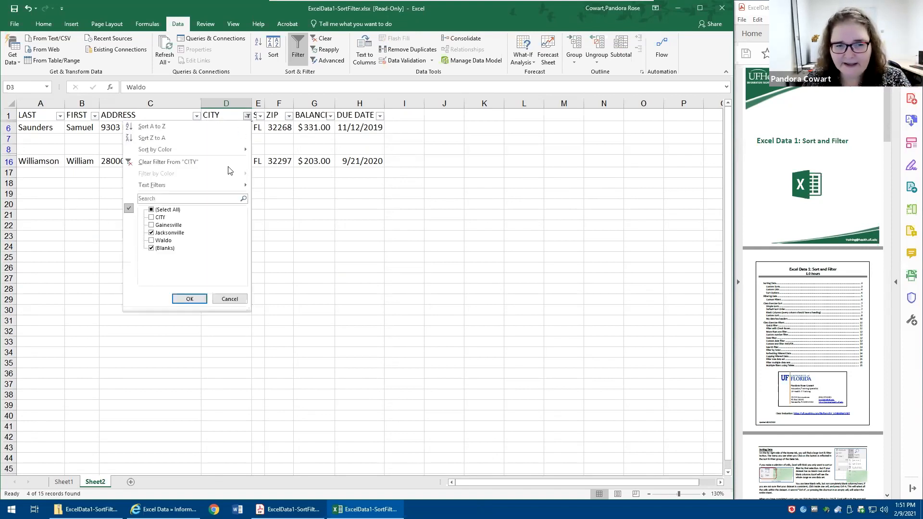
{"action": "left_click", "coordinate": [151, 217]}
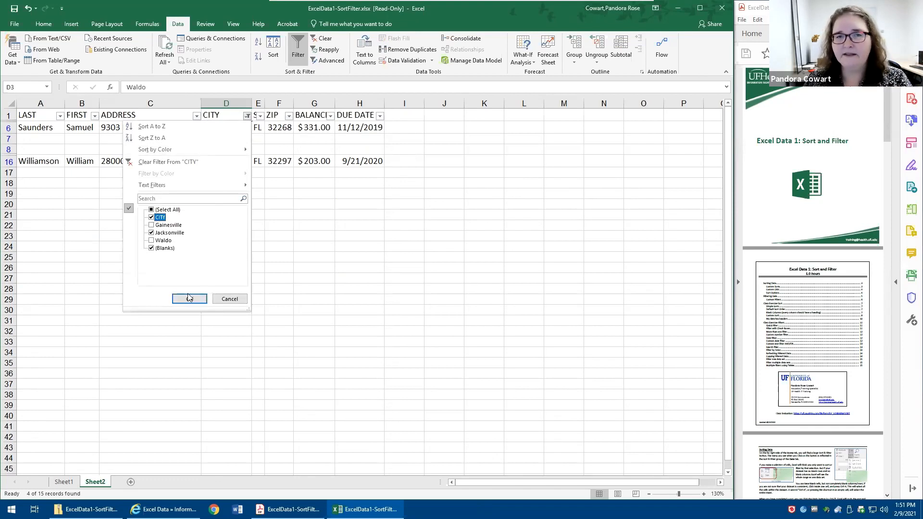
{"action": "left_click", "coordinate": [190, 298]}
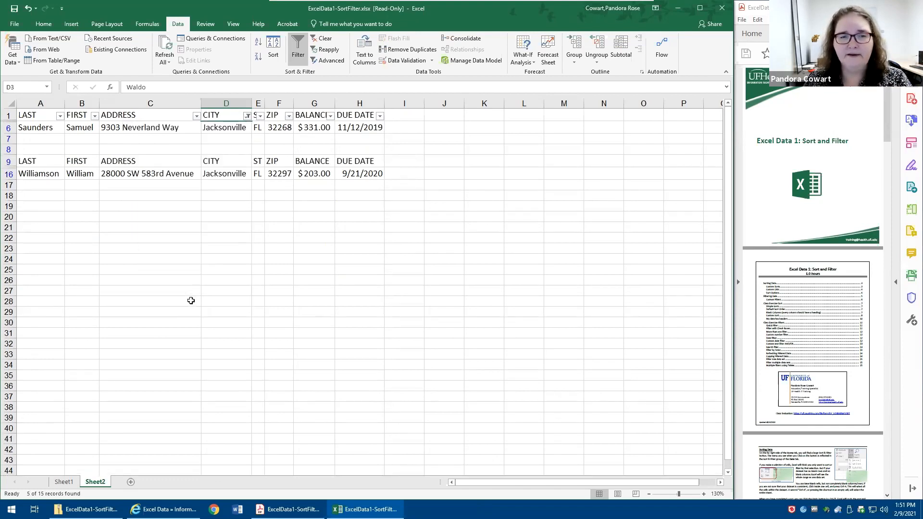
- Swap Jacksonville for Gainesville in the CITY filter, and remove the filtering from both lists
{"action": "left_click_drag", "start_coordinate": [230, 148], "coordinate": [228, 162]}
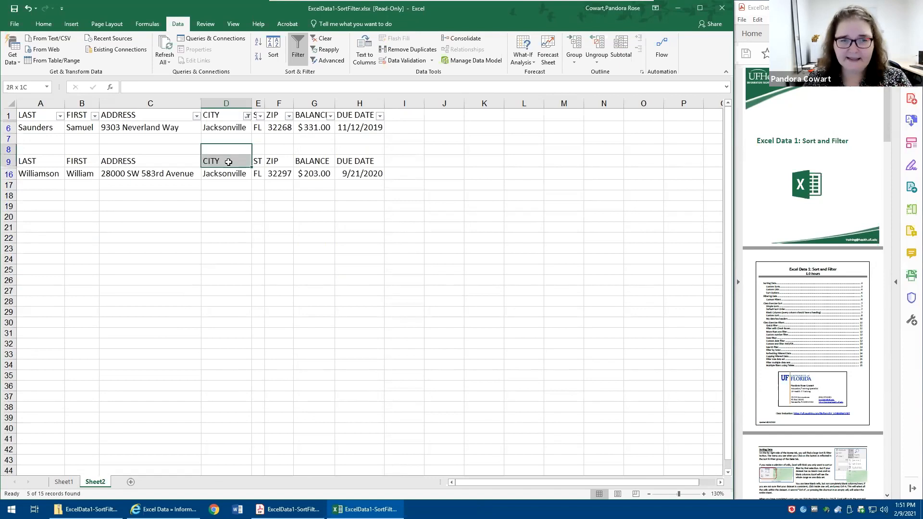
{"action": "left_click", "coordinate": [247, 116]}
{"action": "left_click", "coordinate": [153, 233]}
{"action": "left_click", "coordinate": [152, 233]}
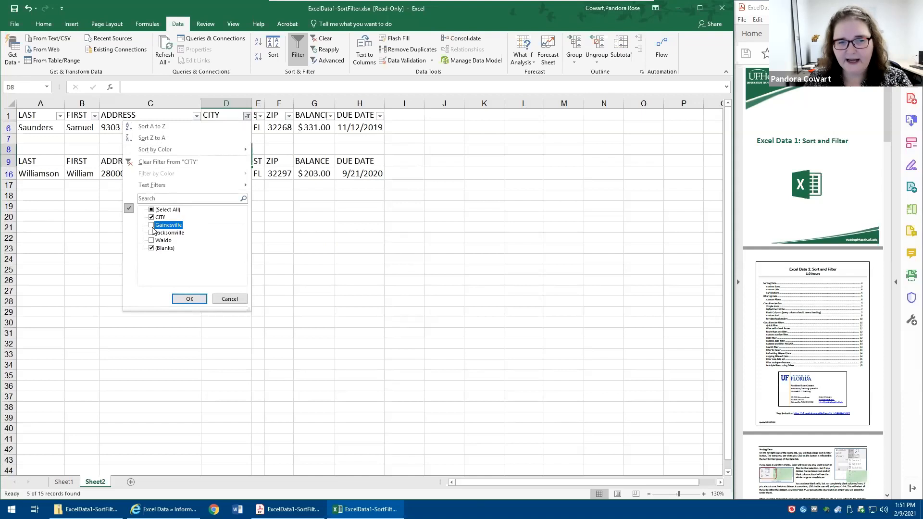
{"action": "left_click", "coordinate": [189, 298]}
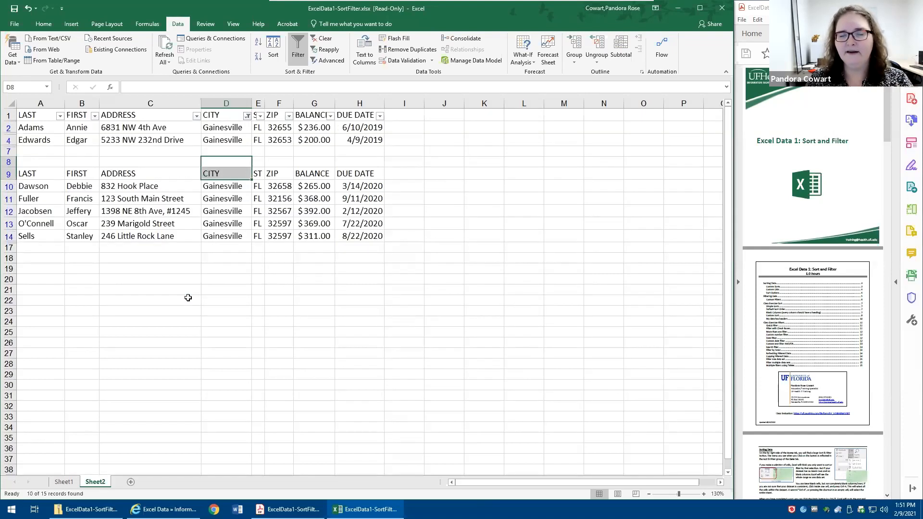
{"action": "left_click", "coordinate": [365, 340]}
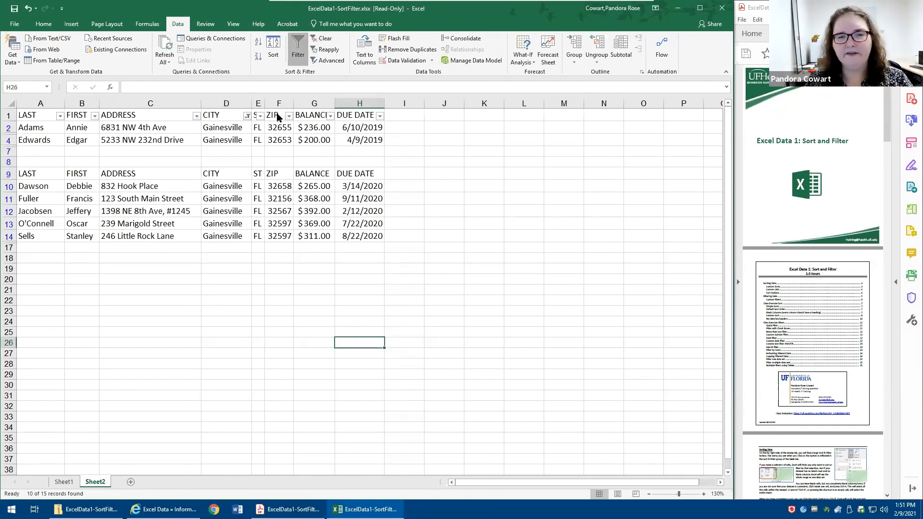
{"action": "key", "text": "ctrl+shift+l"}
- Format the first list, A1:H6, as a table with headers in the orange style from the first Medium row
{"action": "left_click", "coordinate": [40, 118]}
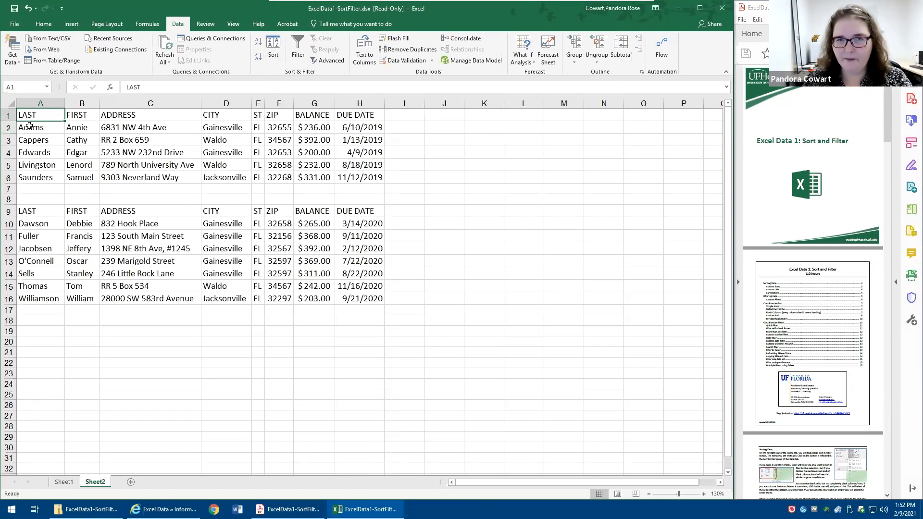
{"action": "left_click", "coordinate": [46, 26]}
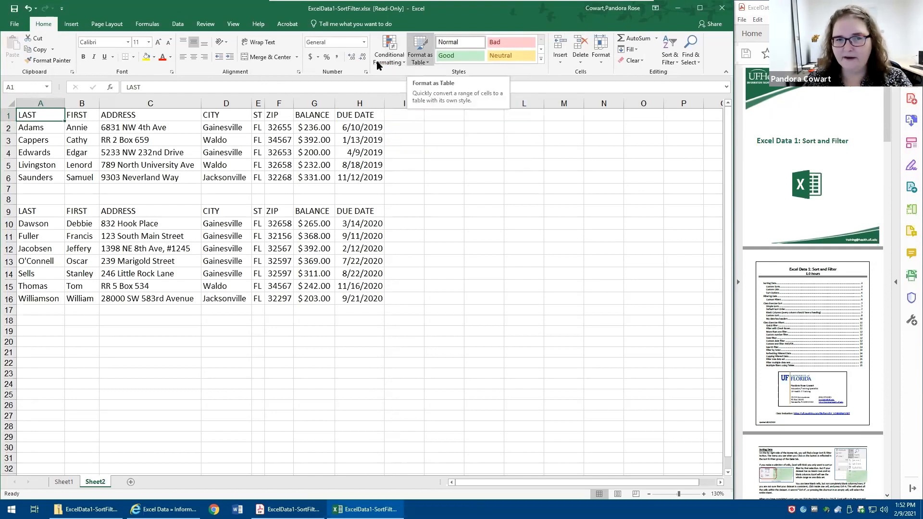
{"action": "left_click", "coordinate": [418, 48]}
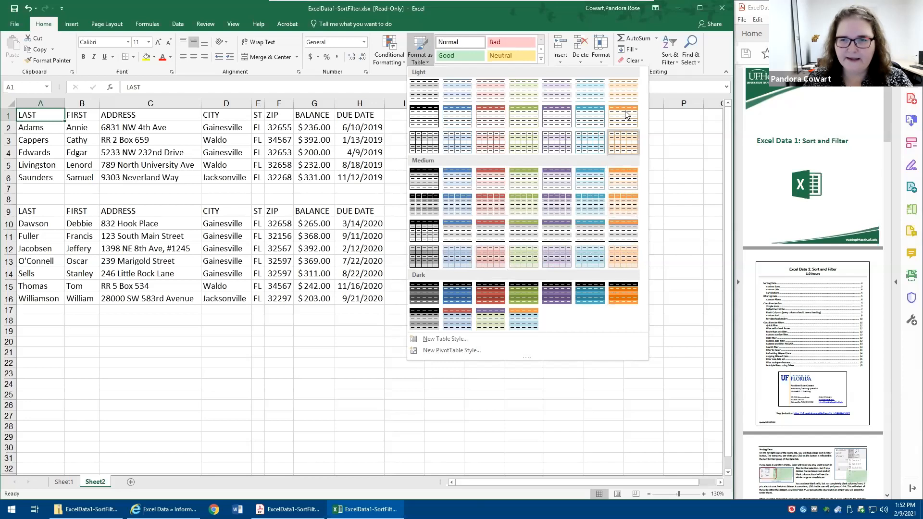
{"action": "left_click", "coordinate": [620, 185]}
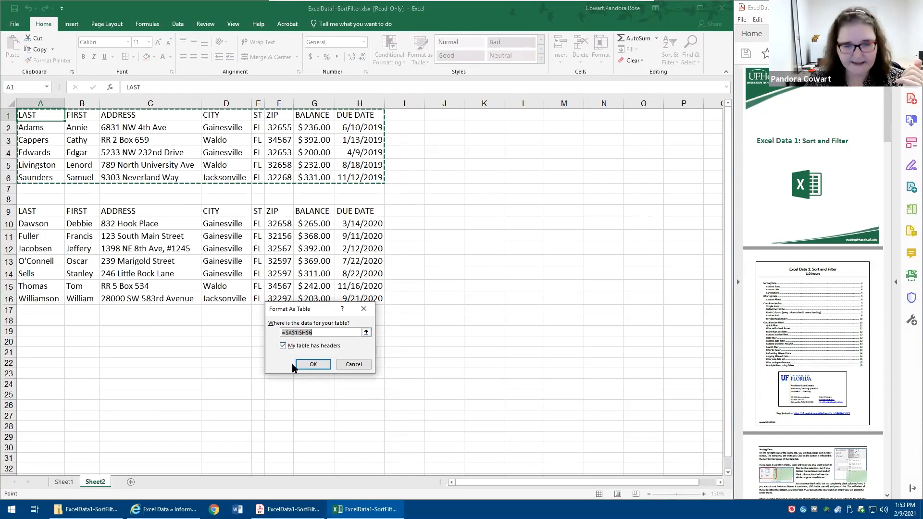
{"action": "left_click", "coordinate": [313, 365]}
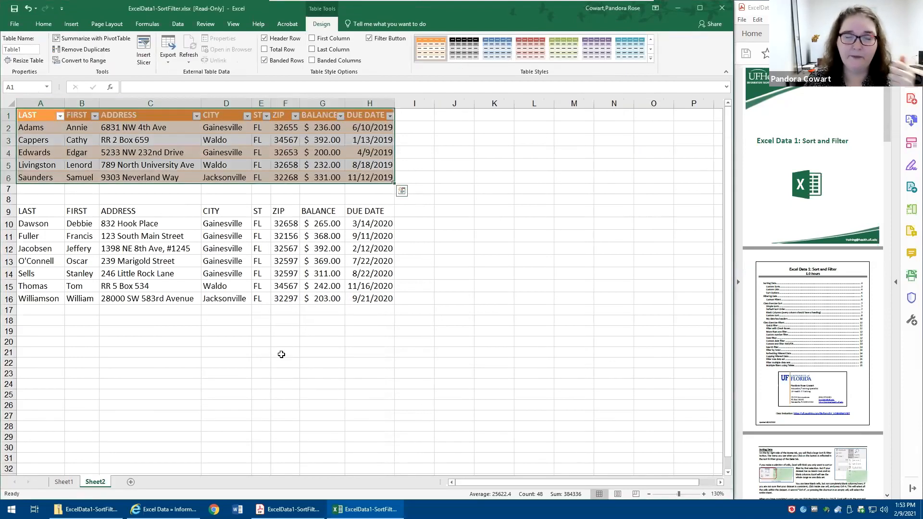
- Format the second list, A9:H16, as a table with headers in the blue style from the first Medium row
{"action": "left_click", "coordinate": [46, 212]}
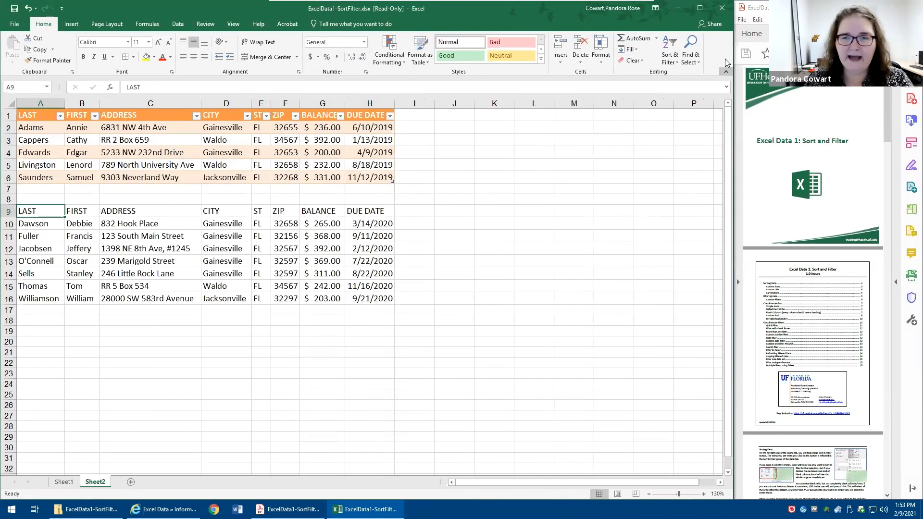
{"action": "left_click", "coordinate": [413, 56]}
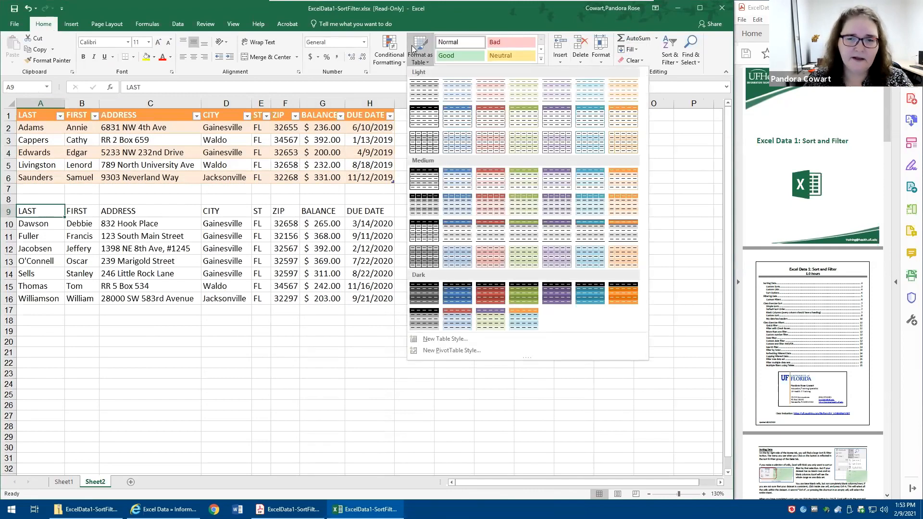
{"action": "left_click", "coordinate": [451, 182]}
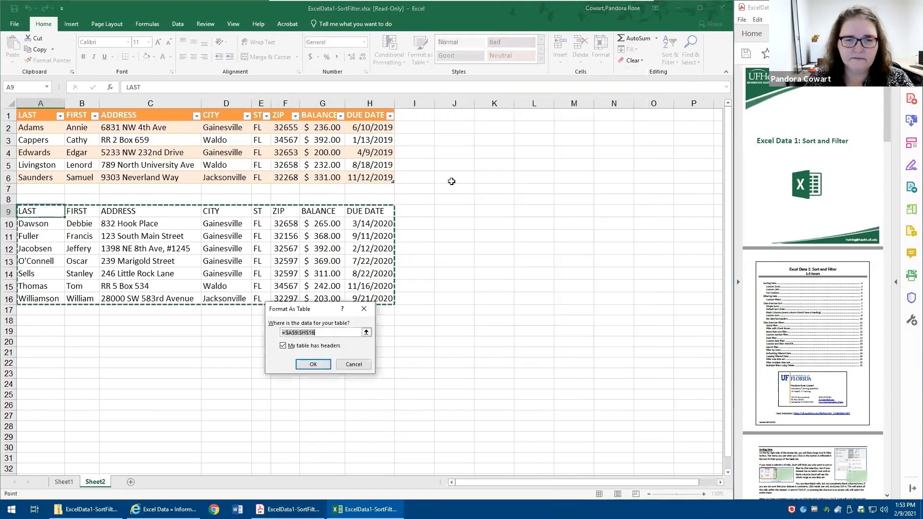
{"action": "left_click", "coordinate": [314, 364]}
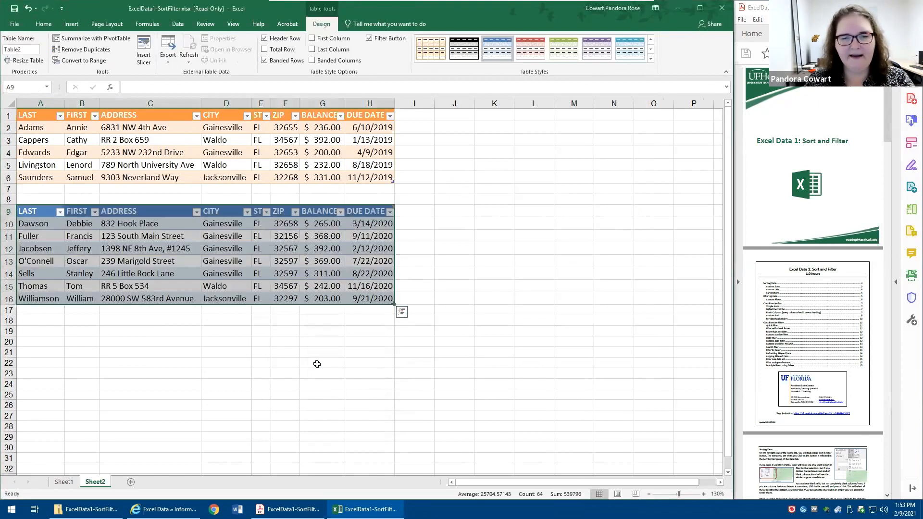
{"action": "left_click", "coordinate": [294, 382]}
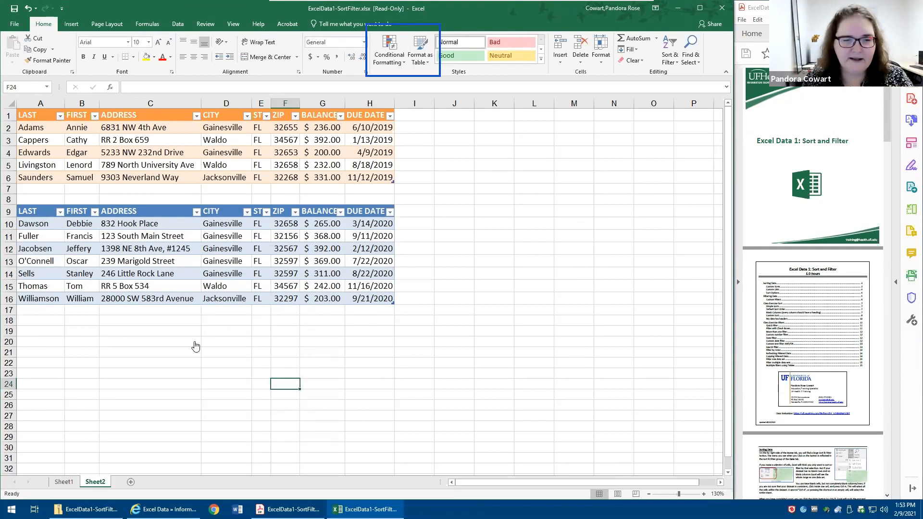
- Exclude Jacksonville in the CITY column of the orange table and of the blue table
{"action": "left_click", "coordinate": [247, 116]}
{"action": "left_click", "coordinate": [153, 225]}
{"action": "left_click", "coordinate": [189, 298]}
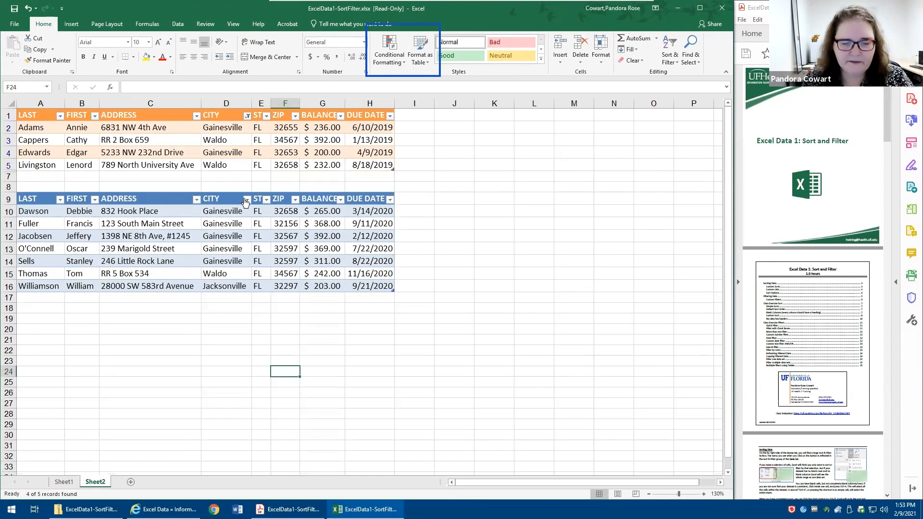
{"action": "left_click", "coordinate": [246, 199]}
{"action": "left_click", "coordinate": [151, 310]}
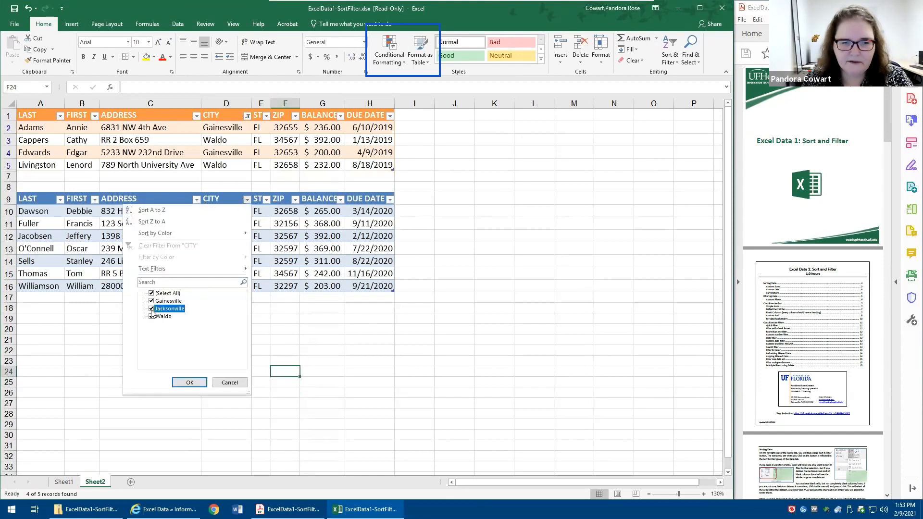
{"action": "left_click", "coordinate": [189, 382]}
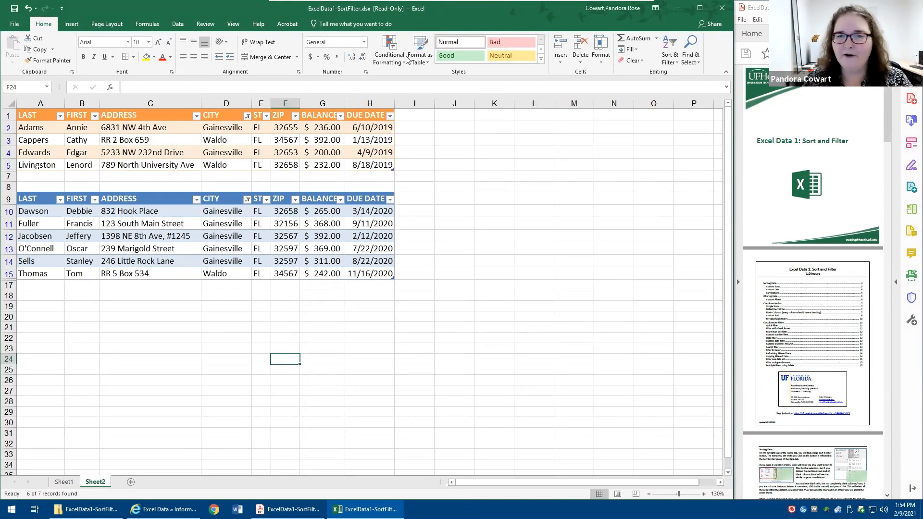
{"action": "left_click", "coordinate": [427, 59]}
{"action": "left_click", "coordinate": [427, 59]}
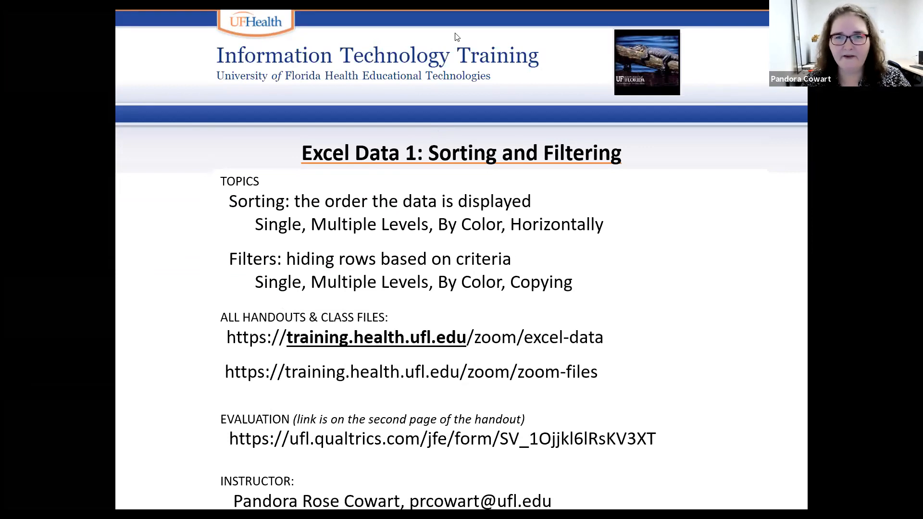
{"action": "scroll", "coordinate": [484, 38], "scroll_direction": "down", "scroll_amount": 1}
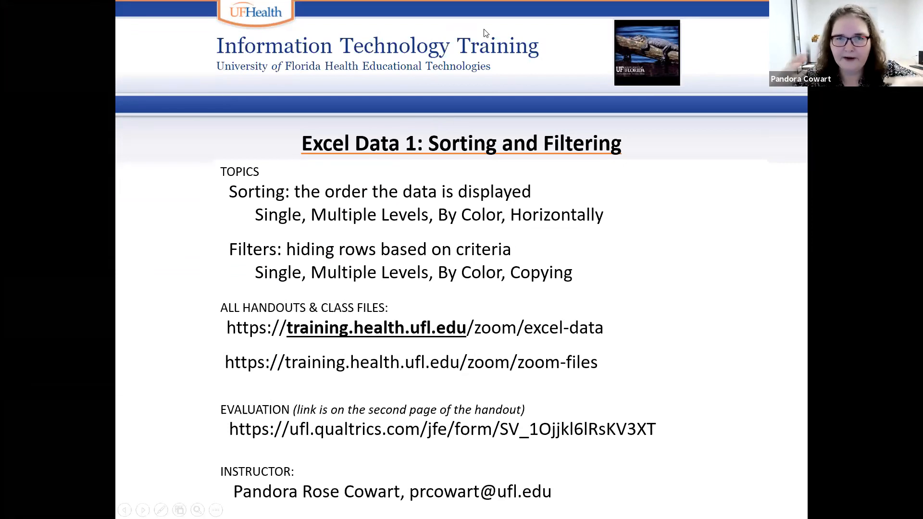